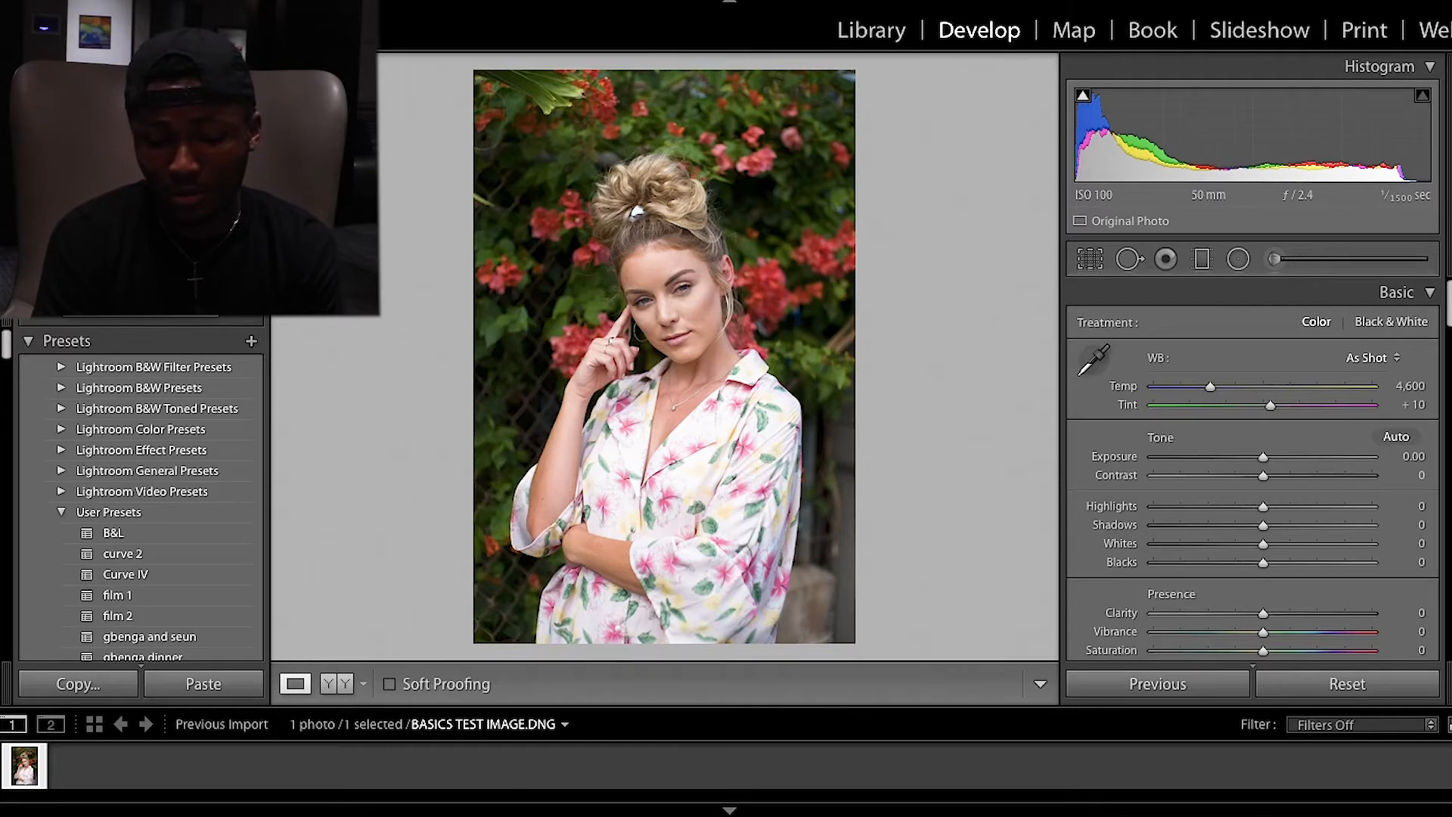
Collapse all the adjustment sections, from Basic through Camera Calibration
{"action": "left_click", "coordinate": [1429, 293]}
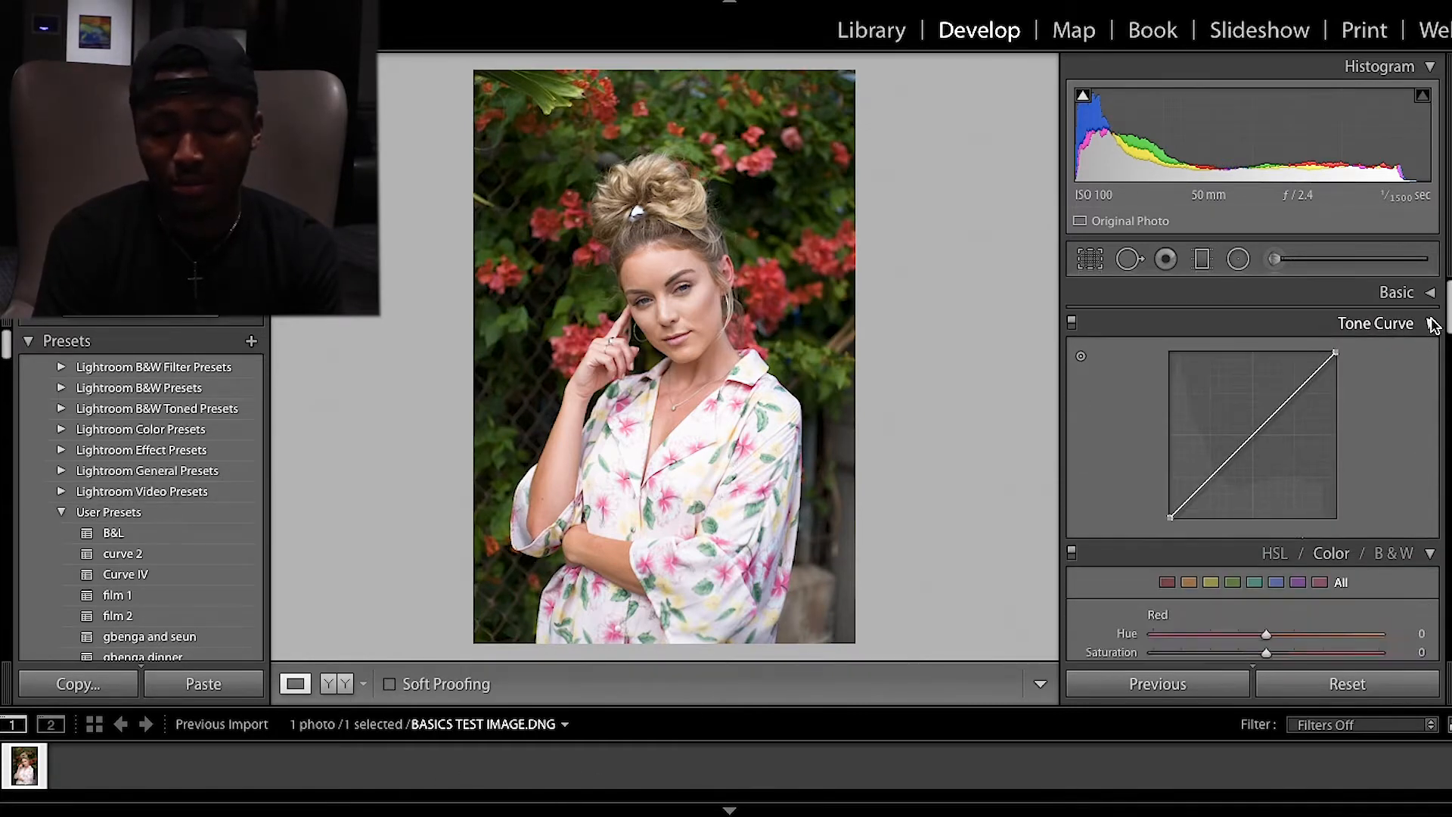
{"action": "left_click", "coordinate": [1429, 323]}
{"action": "left_click", "coordinate": [1430, 355]}
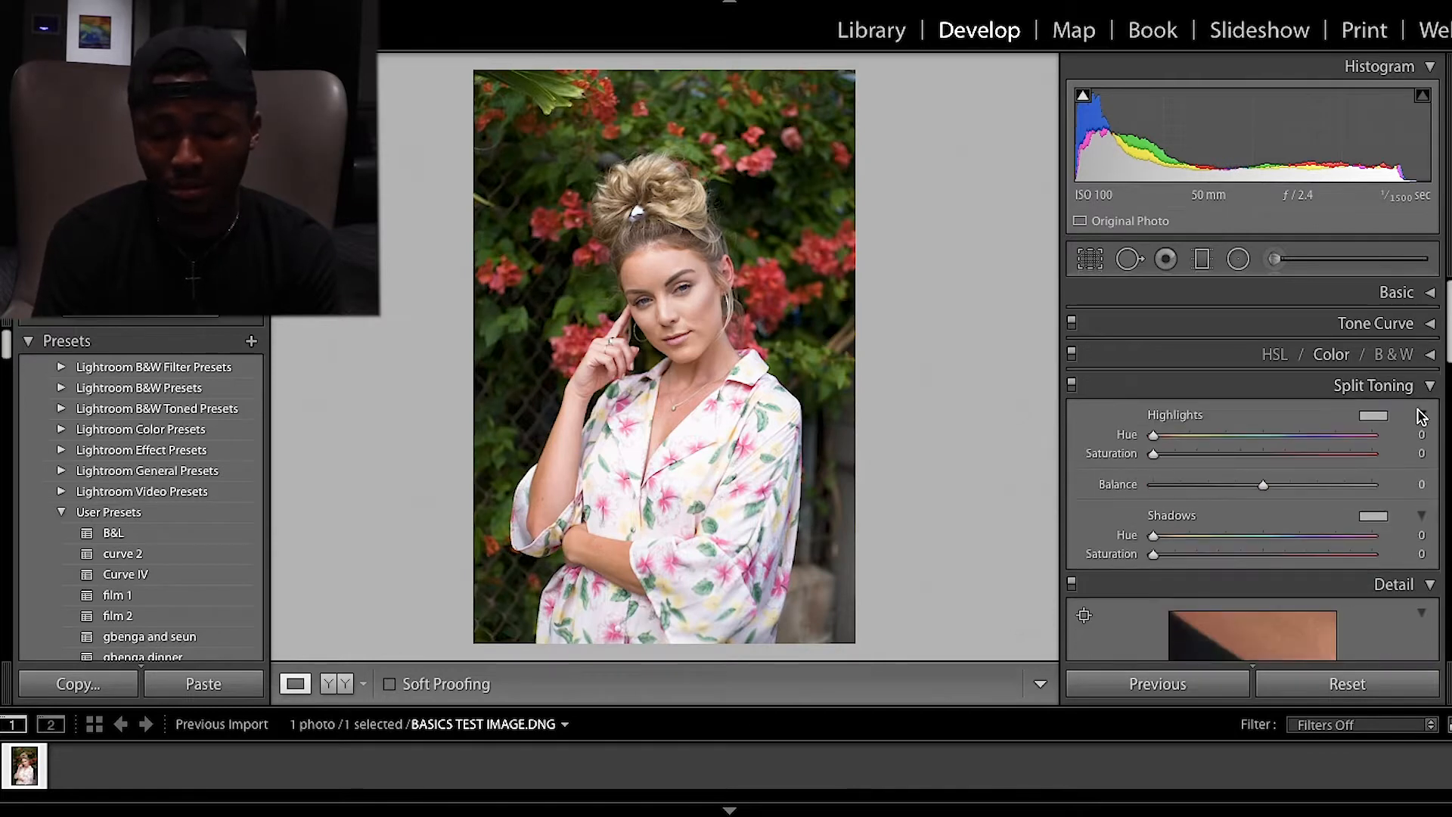
{"action": "left_click", "coordinate": [1429, 386]}
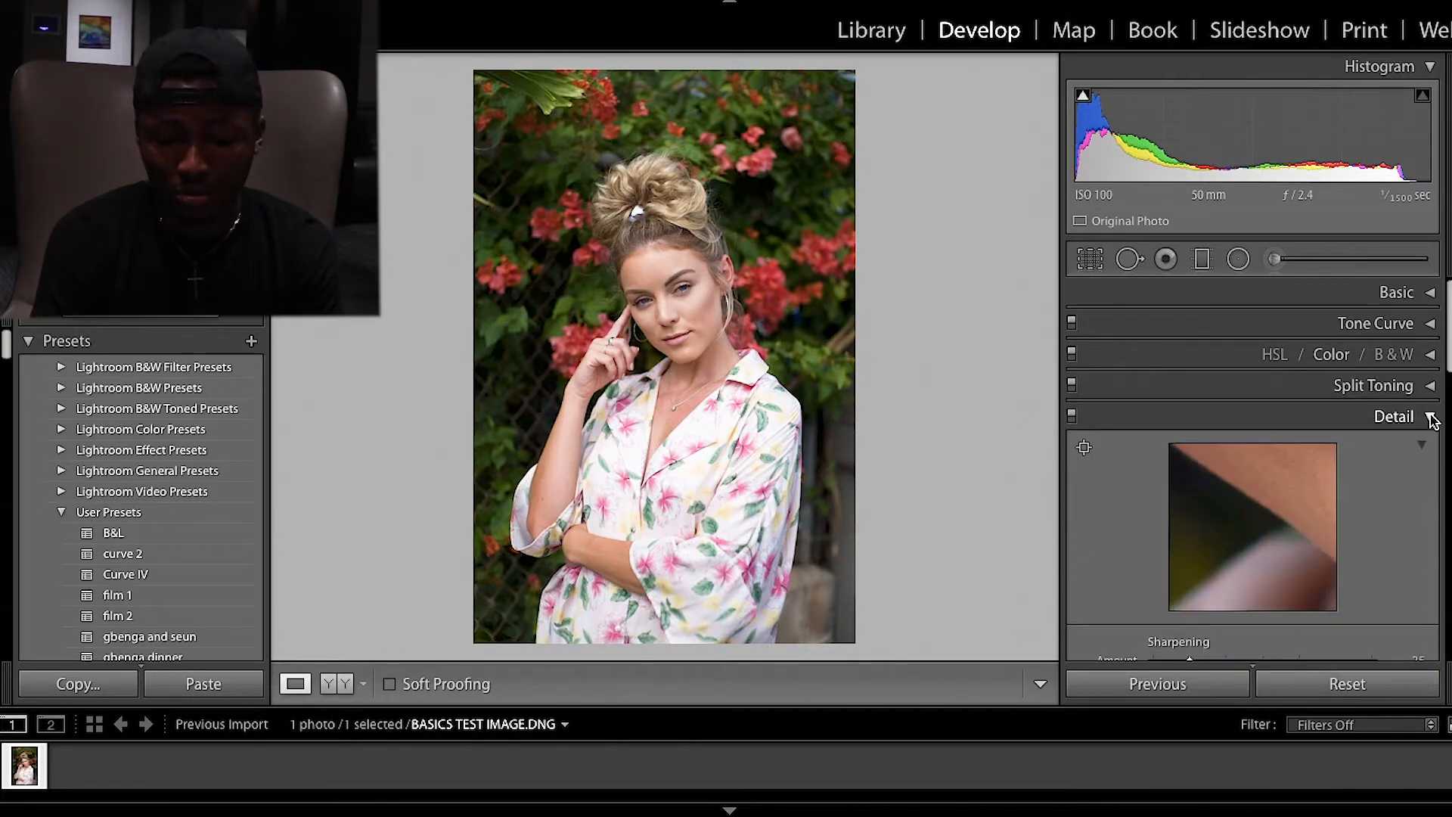
{"action": "left_click", "coordinate": [1428, 416]}
{"action": "left_click", "coordinate": [1435, 448]}
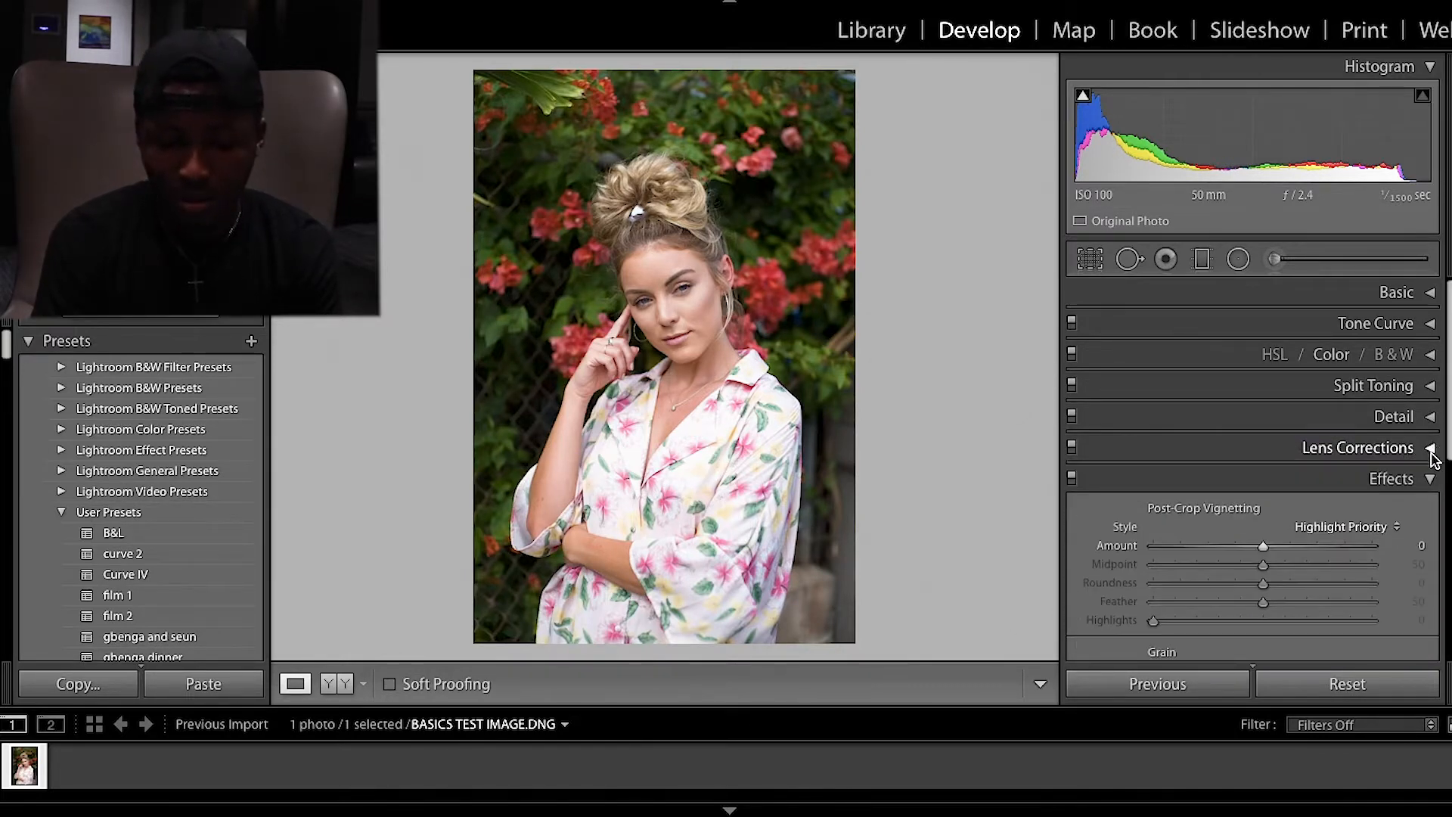
{"action": "left_click", "coordinate": [1429, 478]}
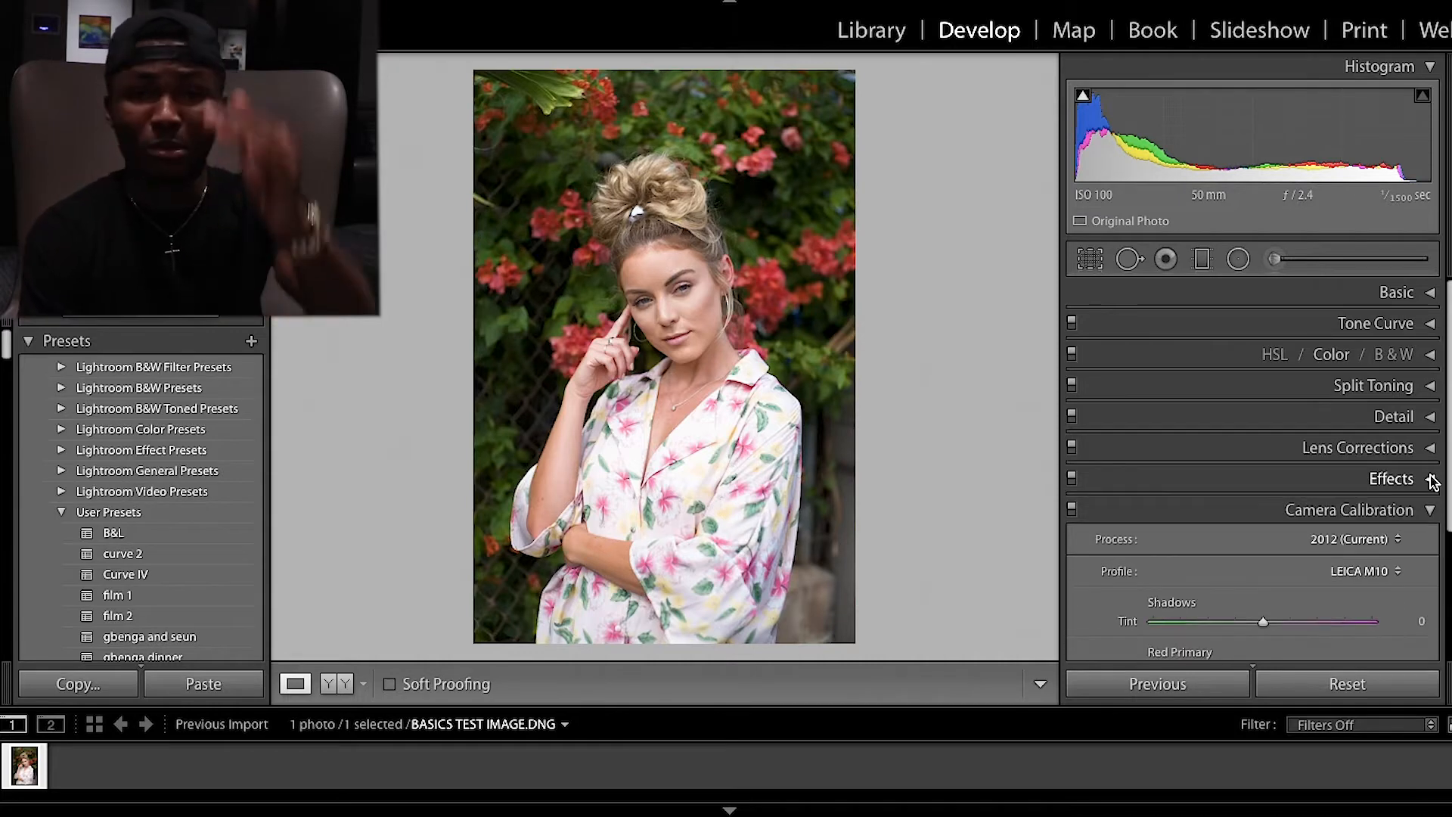
{"action": "left_click", "coordinate": [1430, 518]}
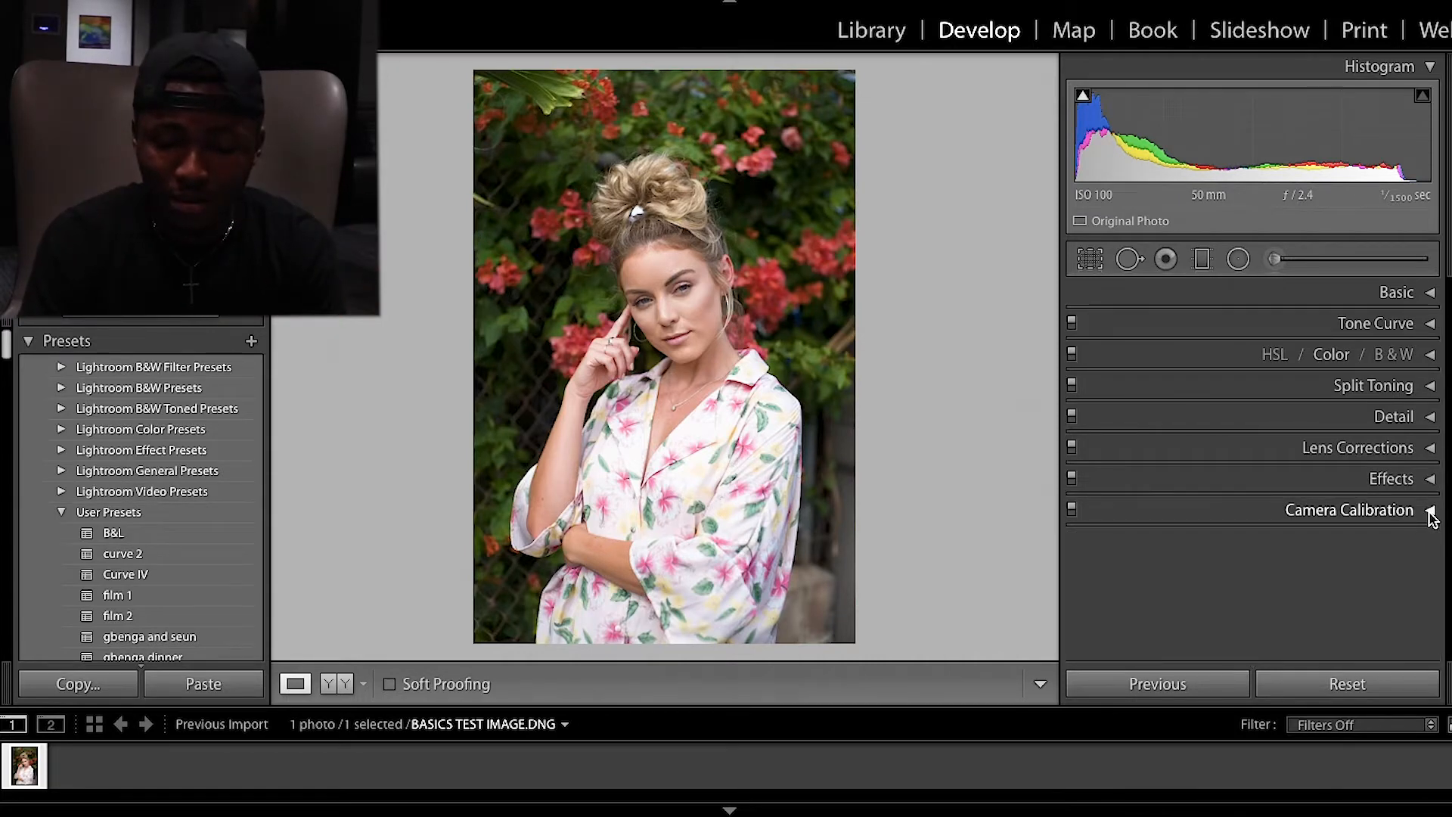
{"action": "left_click", "coordinate": [1431, 513]}
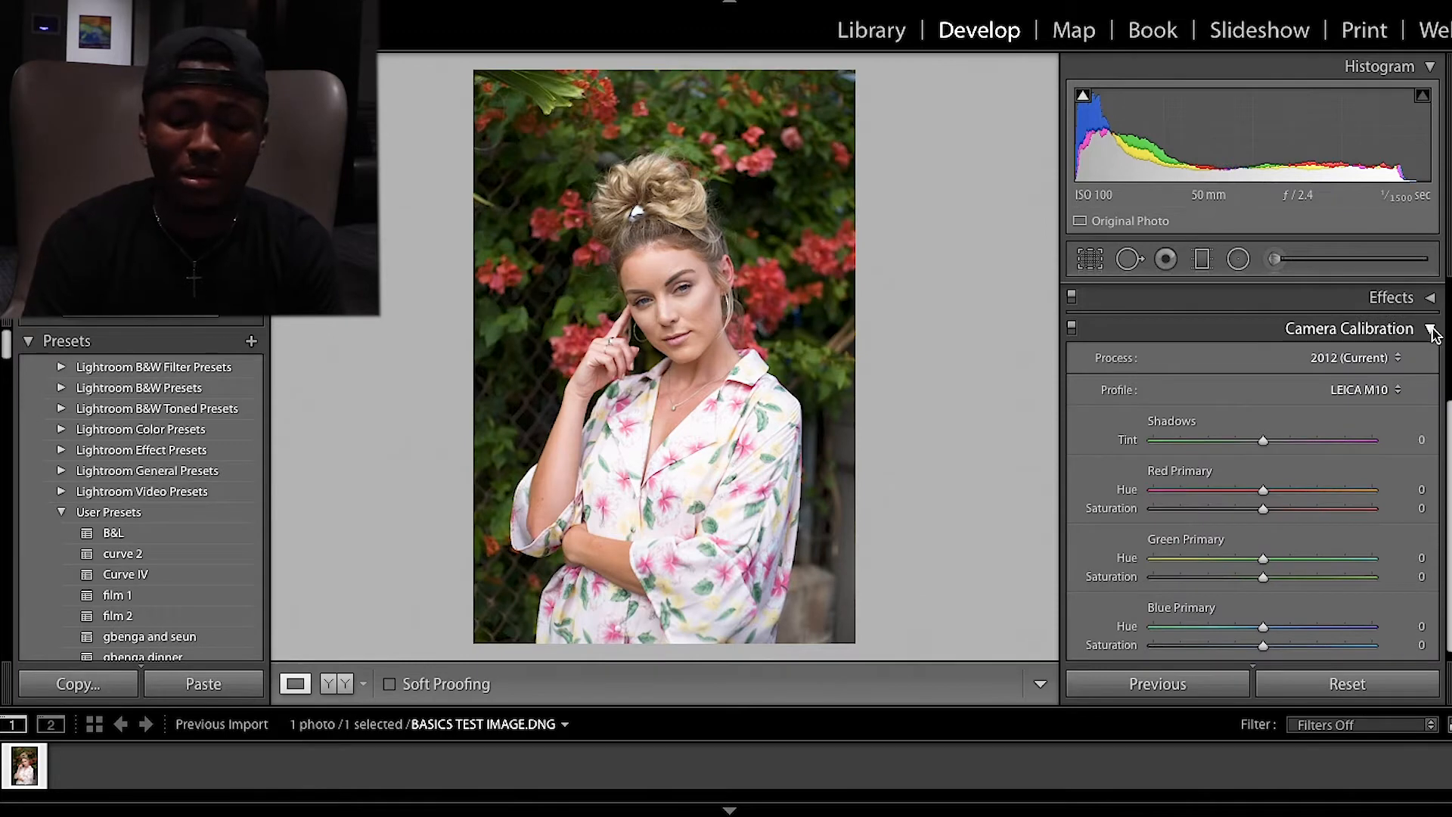
{"action": "left_click", "coordinate": [1432, 330]}
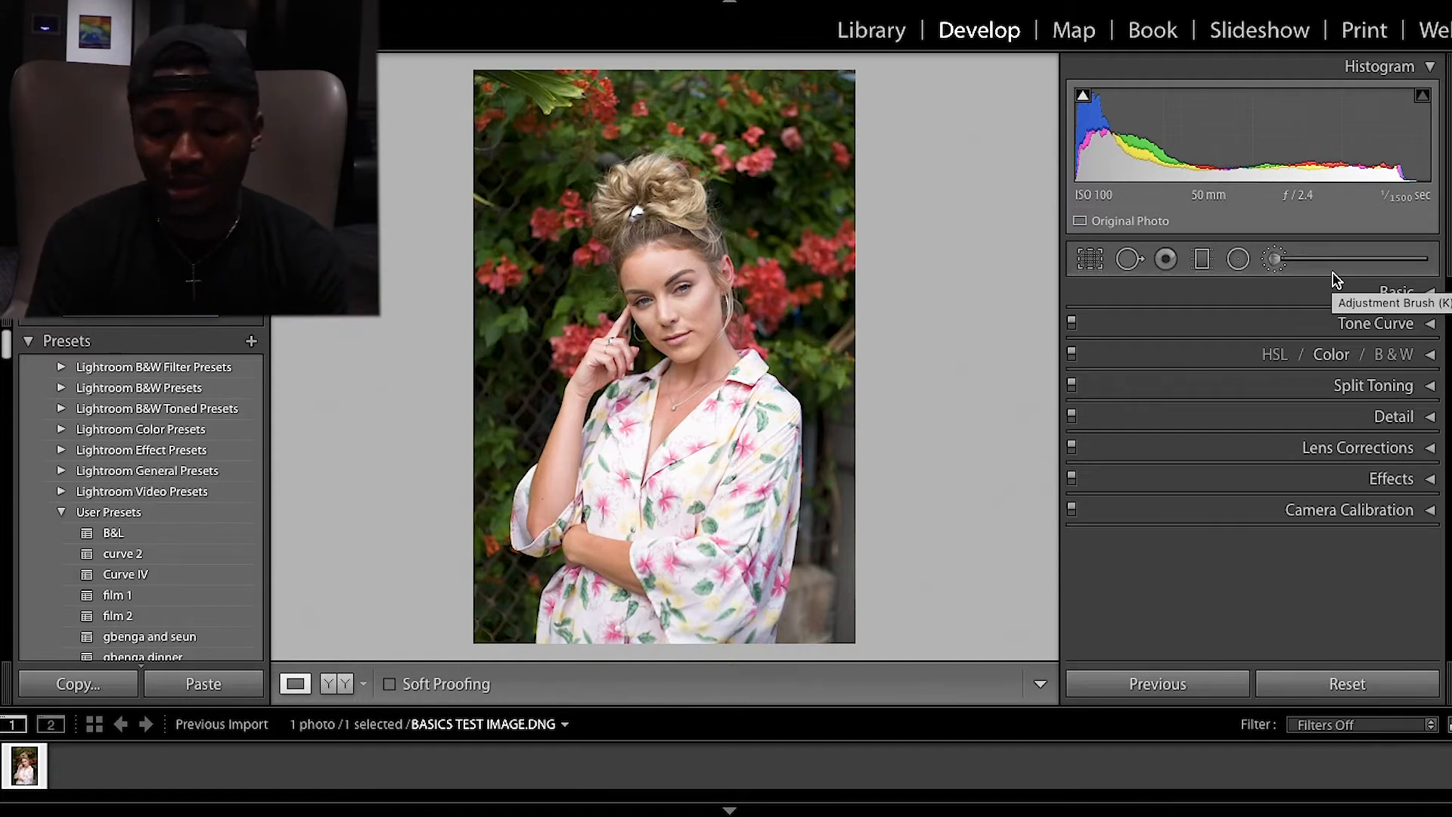
Expand the Basic section to show the photo's white balance, tone and presence adjustments
{"action": "left_click", "coordinate": [1432, 293]}
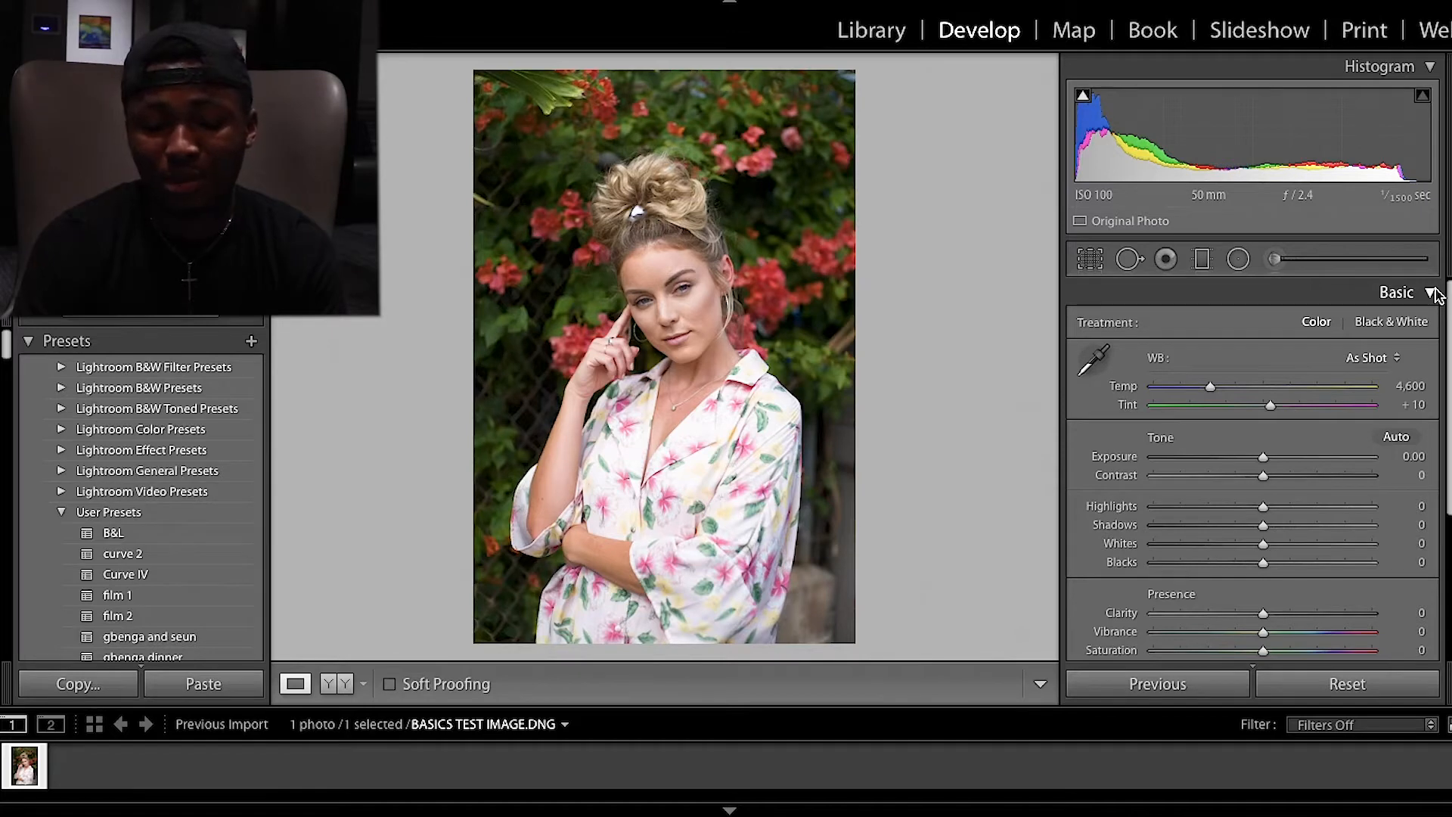
{"action": "scroll", "coordinate": [1252, 344], "scroll_direction": "down", "scroll_amount": 1}
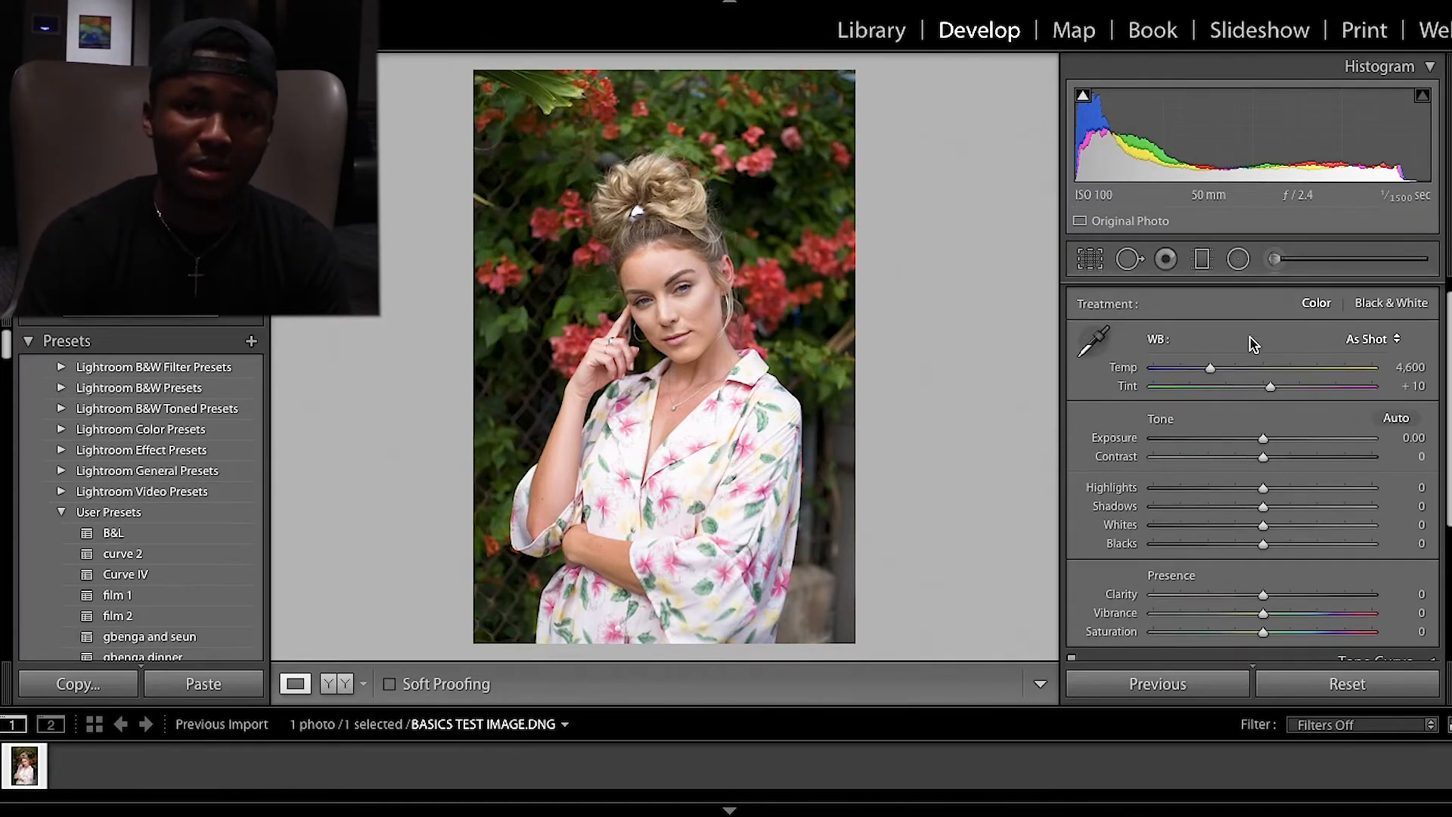
{"action": "scroll", "coordinate": [1252, 344], "scroll_direction": "up", "scroll_amount": 1}
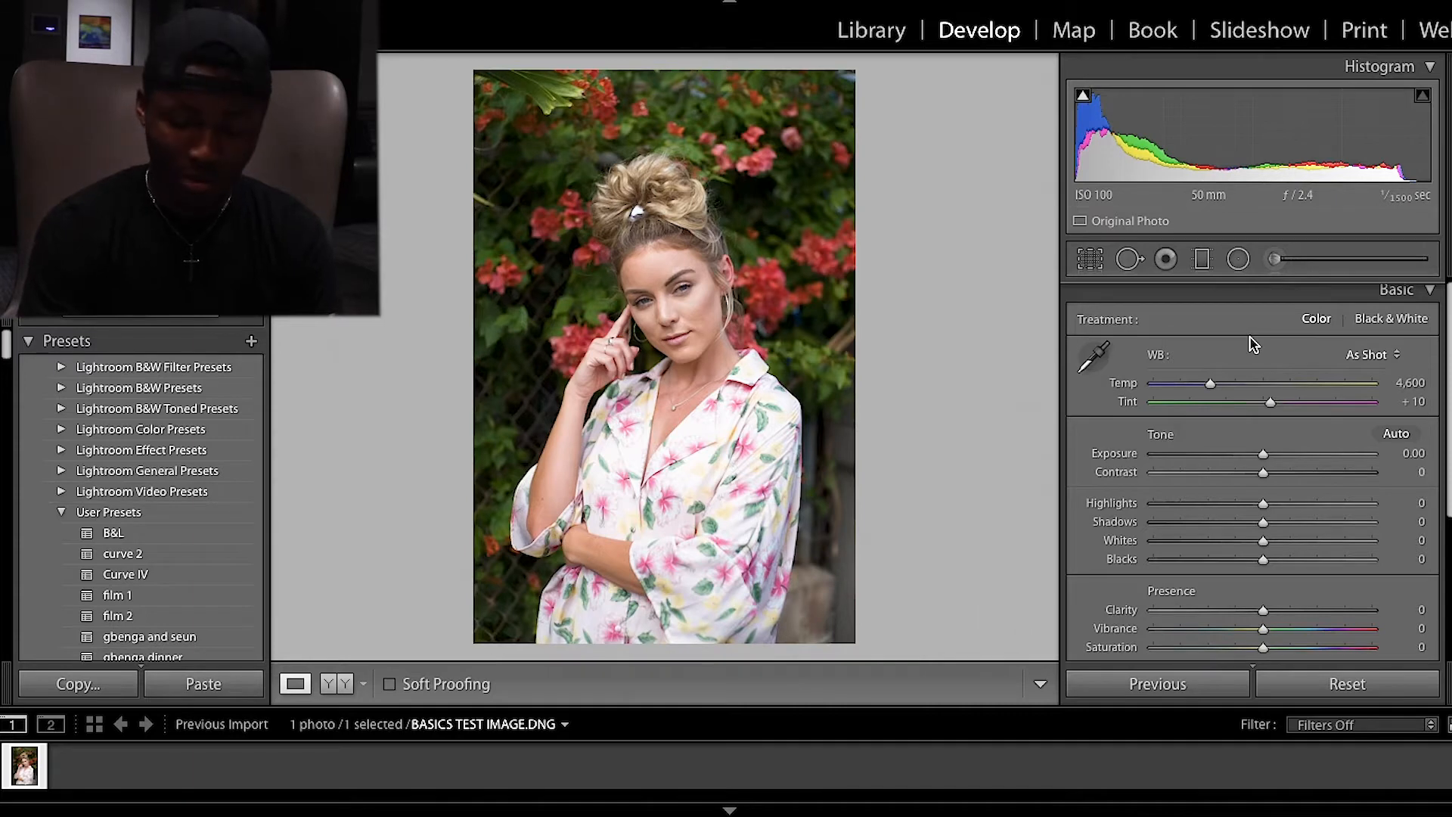
Try setting the white balance by sampling the white shirt as the neutral target, and undo that change
{"action": "left_click", "coordinate": [1094, 361]}
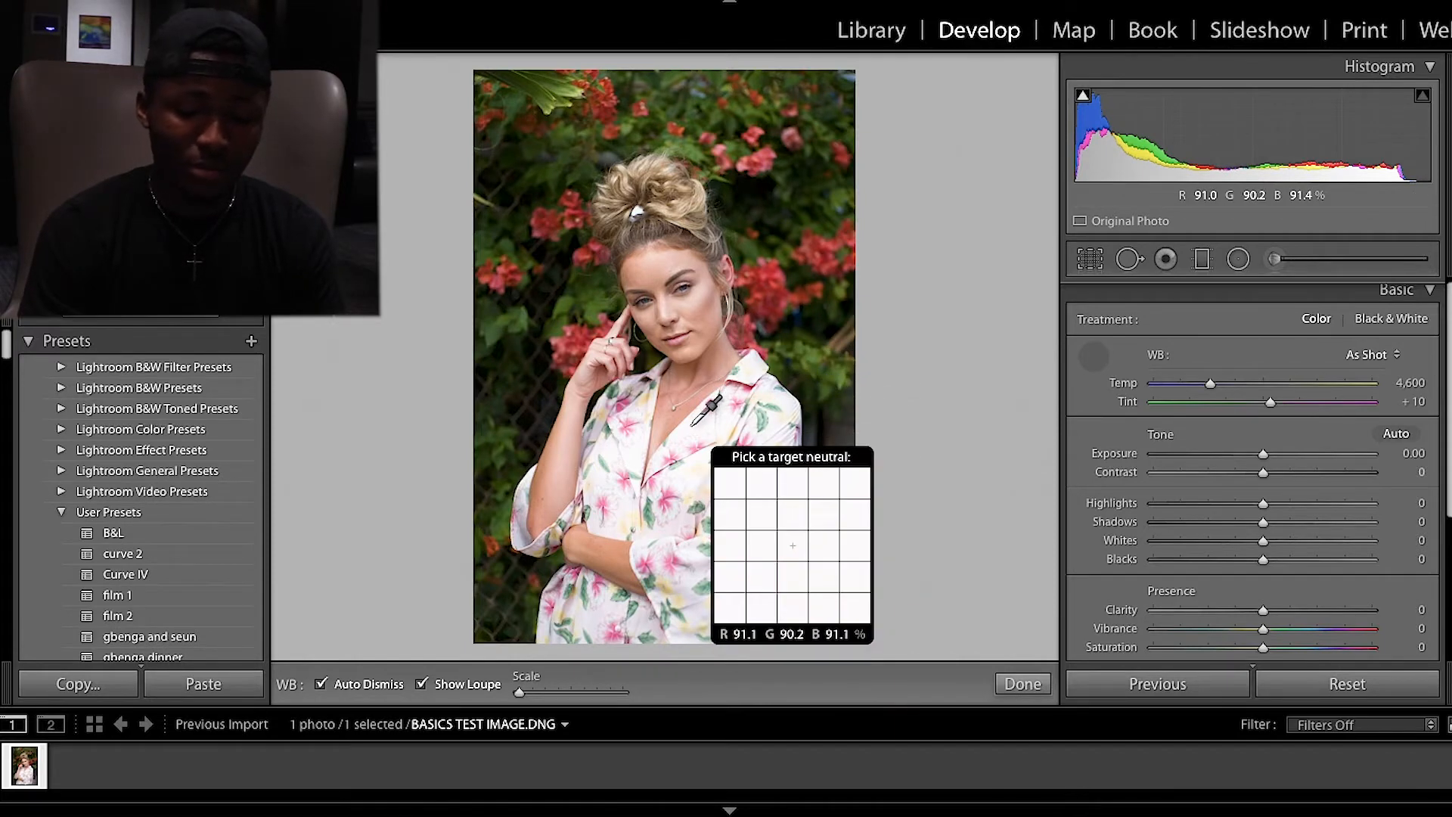
{"action": "left_click", "coordinate": [691, 425]}
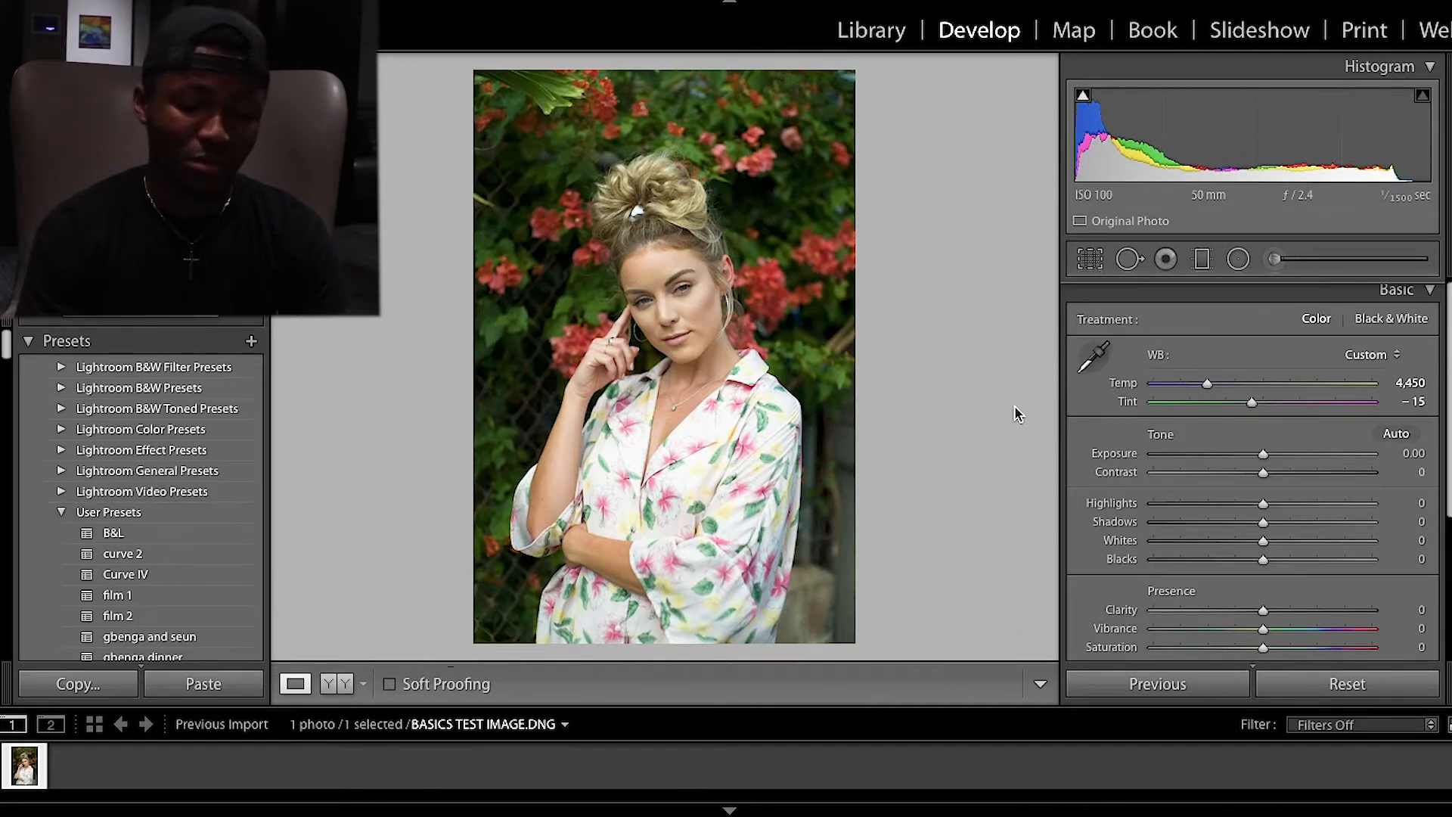
{"action": "key", "text": "ctrl+z"}
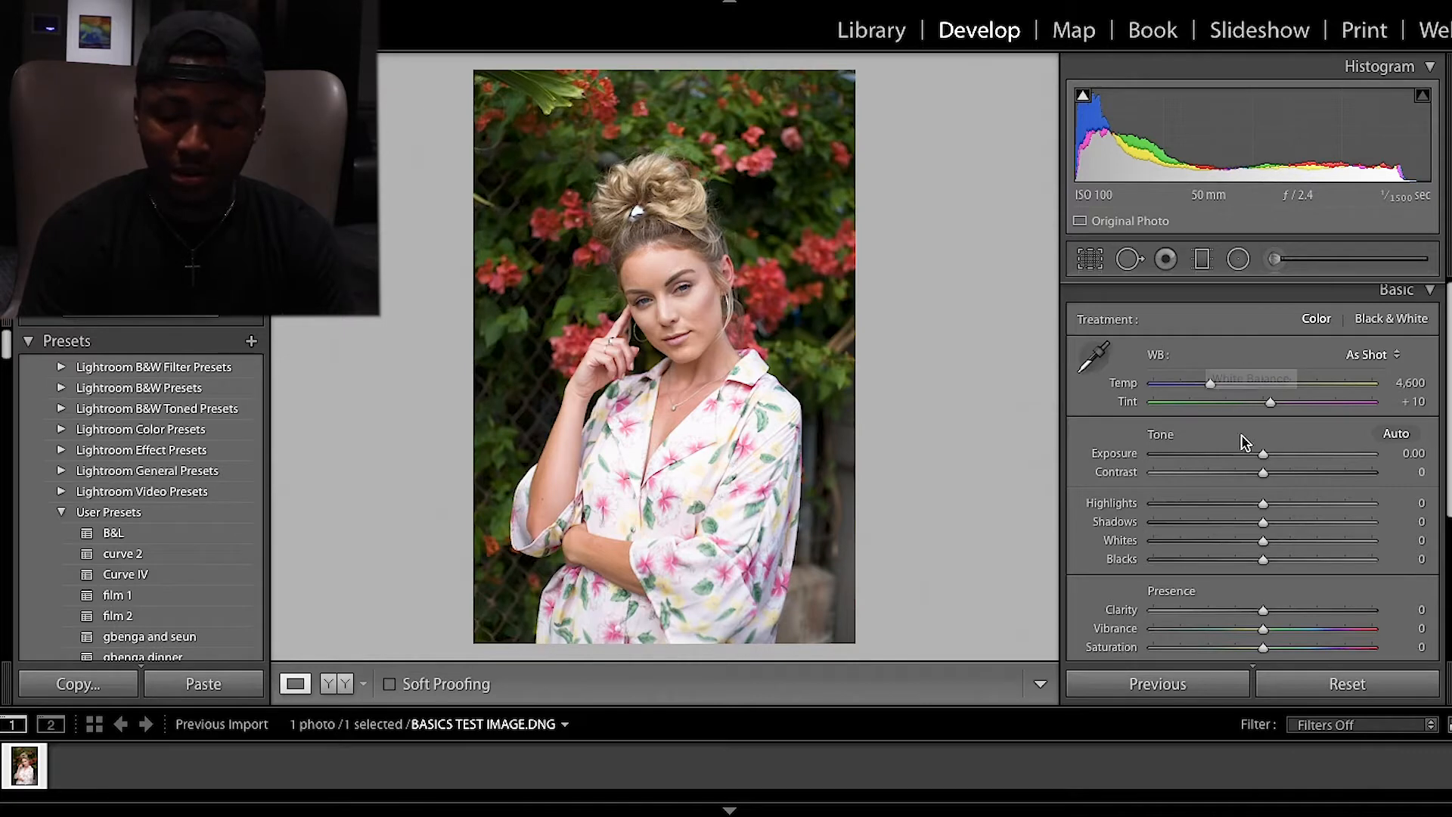
Brighten the portrait with Exposure at +0.15 and Highlights at +6, after testing Highlights at +100
{"action": "scroll", "coordinate": [1209, 437], "scroll_direction": "down", "scroll_amount": 2}
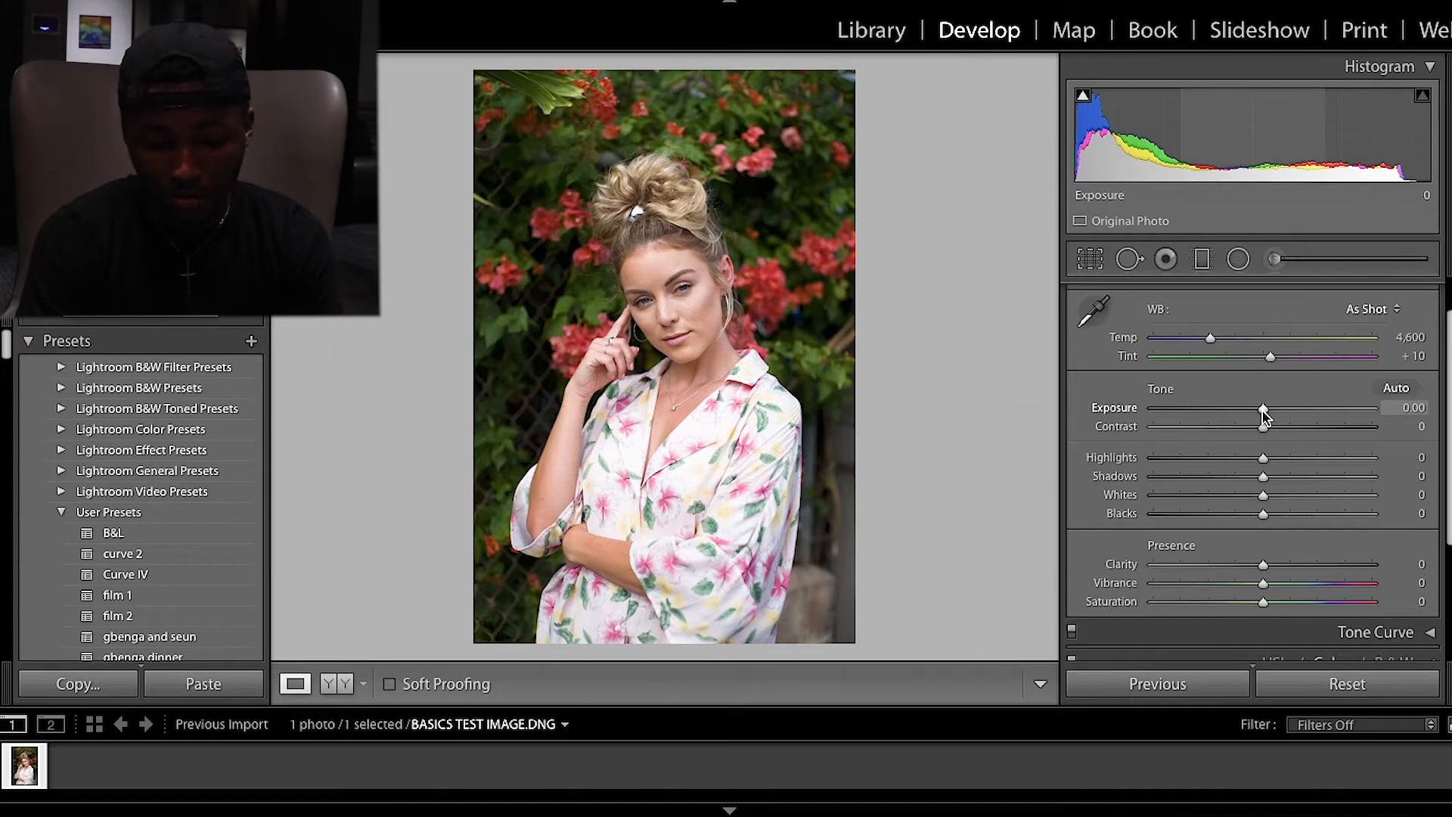
{"action": "left_click_drag", "start_coordinate": [1263, 414], "coordinate": [1268, 416]}
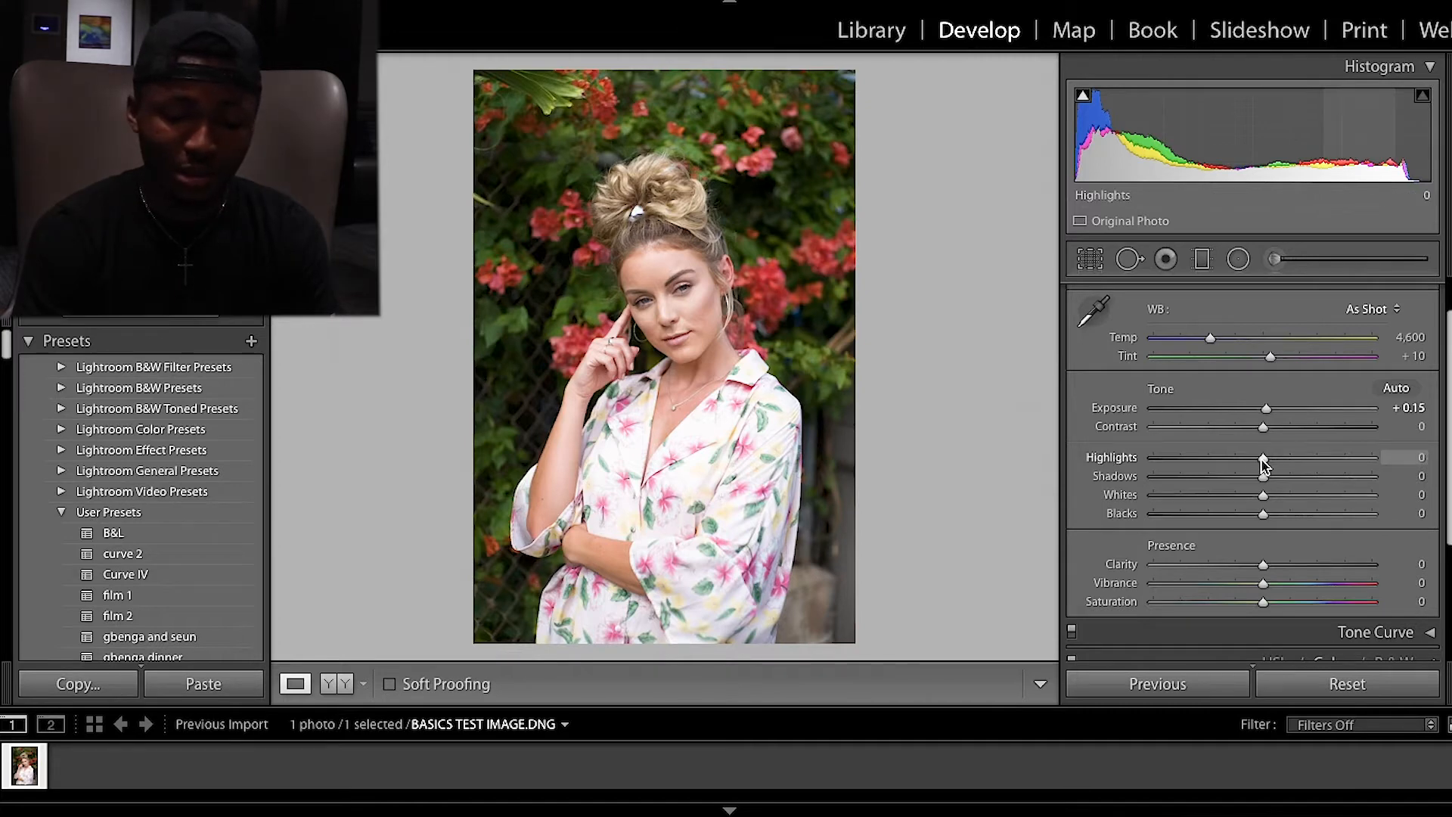
{"action": "left_click_drag", "start_coordinate": [1263, 465], "coordinate": [1438, 487]}
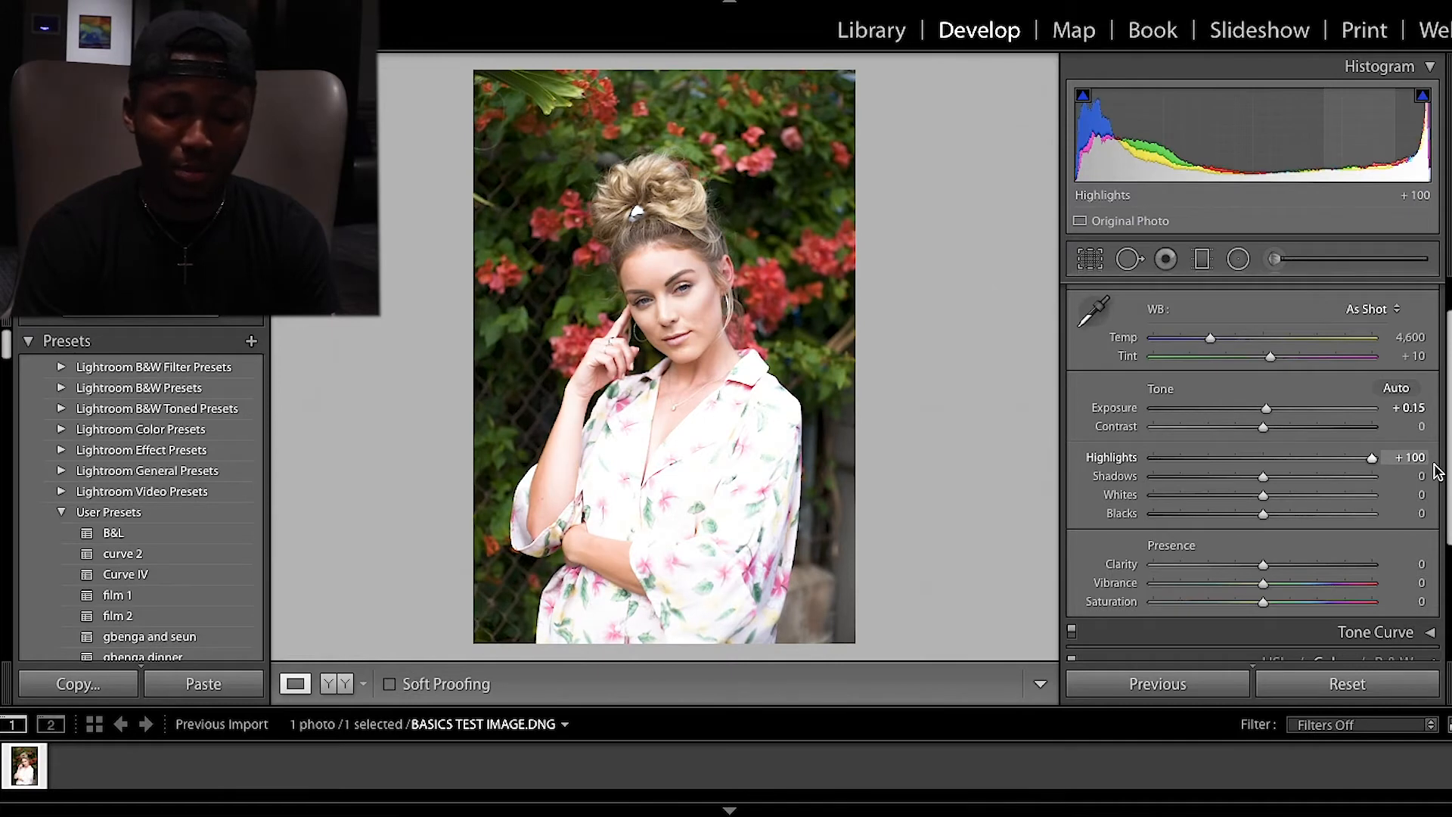
{"action": "left_click_drag", "start_coordinate": [1372, 459], "coordinate": [1269, 481]}
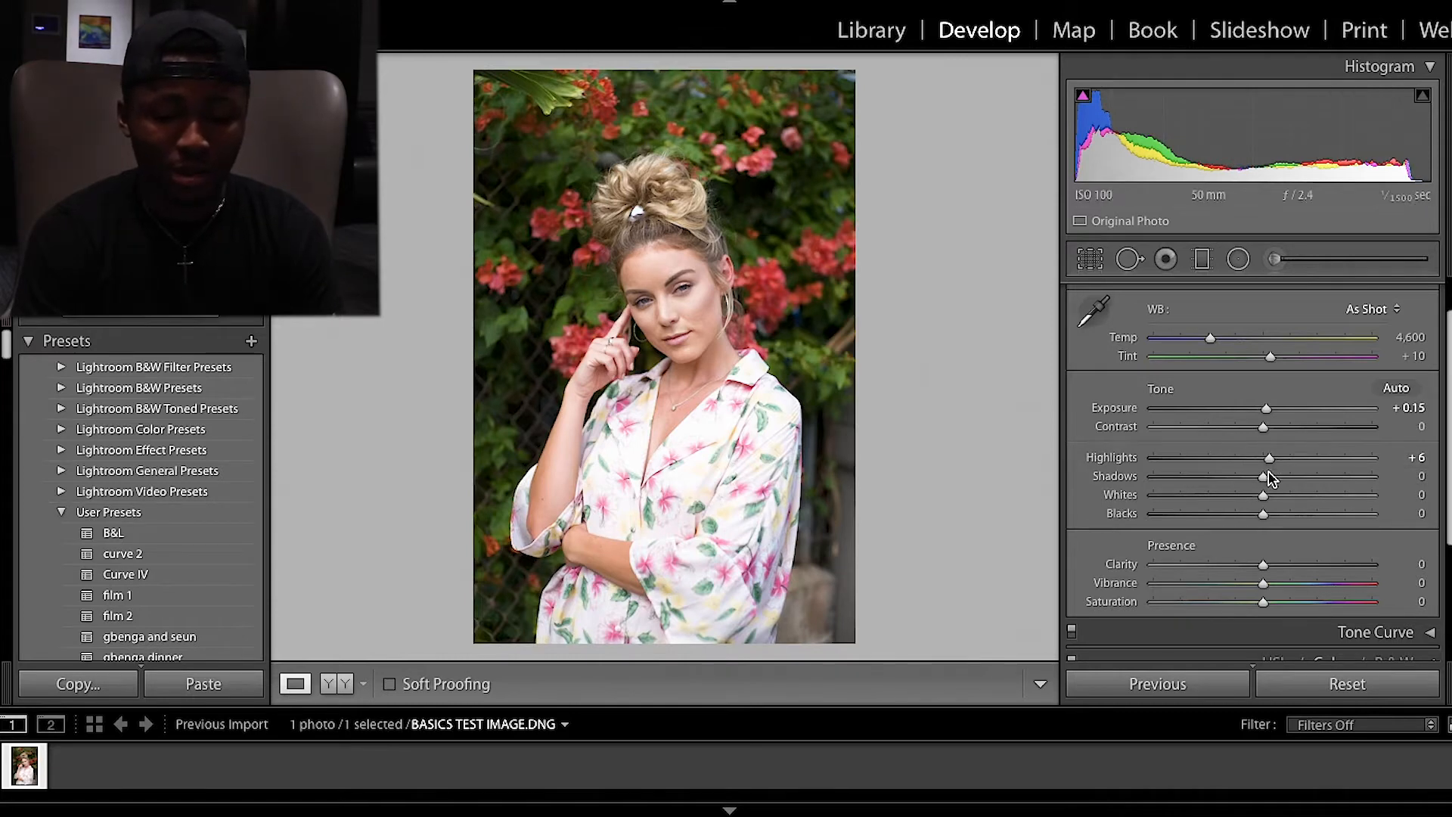
Set the portrait's Shadows to +9, Whites to -12 and Blacks to -17
{"action": "mouse_move", "coordinate": [1265, 484]}
{"action": "left_mouse_down"}
{"action": "mouse_move", "coordinate": [1232, 481]}
{"action": "mouse_move", "coordinate": [1278, 481]}
{"action": "mouse_move", "coordinate": [1226, 478]}
{"action": "mouse_move", "coordinate": [1279, 494]}
{"action": "mouse_move", "coordinate": [1193, 496]}
{"action": "mouse_move", "coordinate": [1276, 501]}
{"action": "left_mouse_up"}
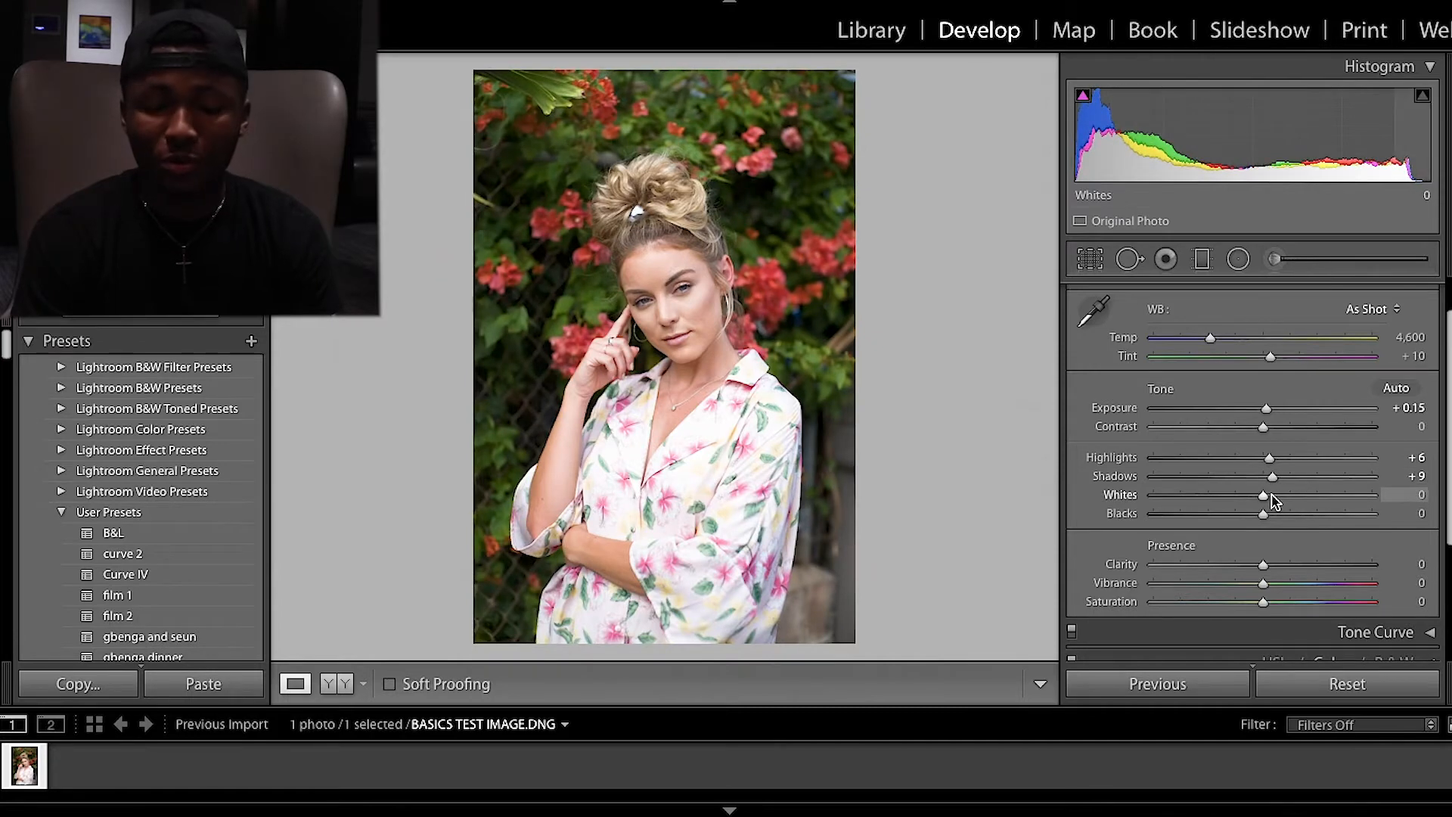
{"action": "scroll", "coordinate": [1274, 498], "scroll_direction": "down", "scroll_amount": 2}
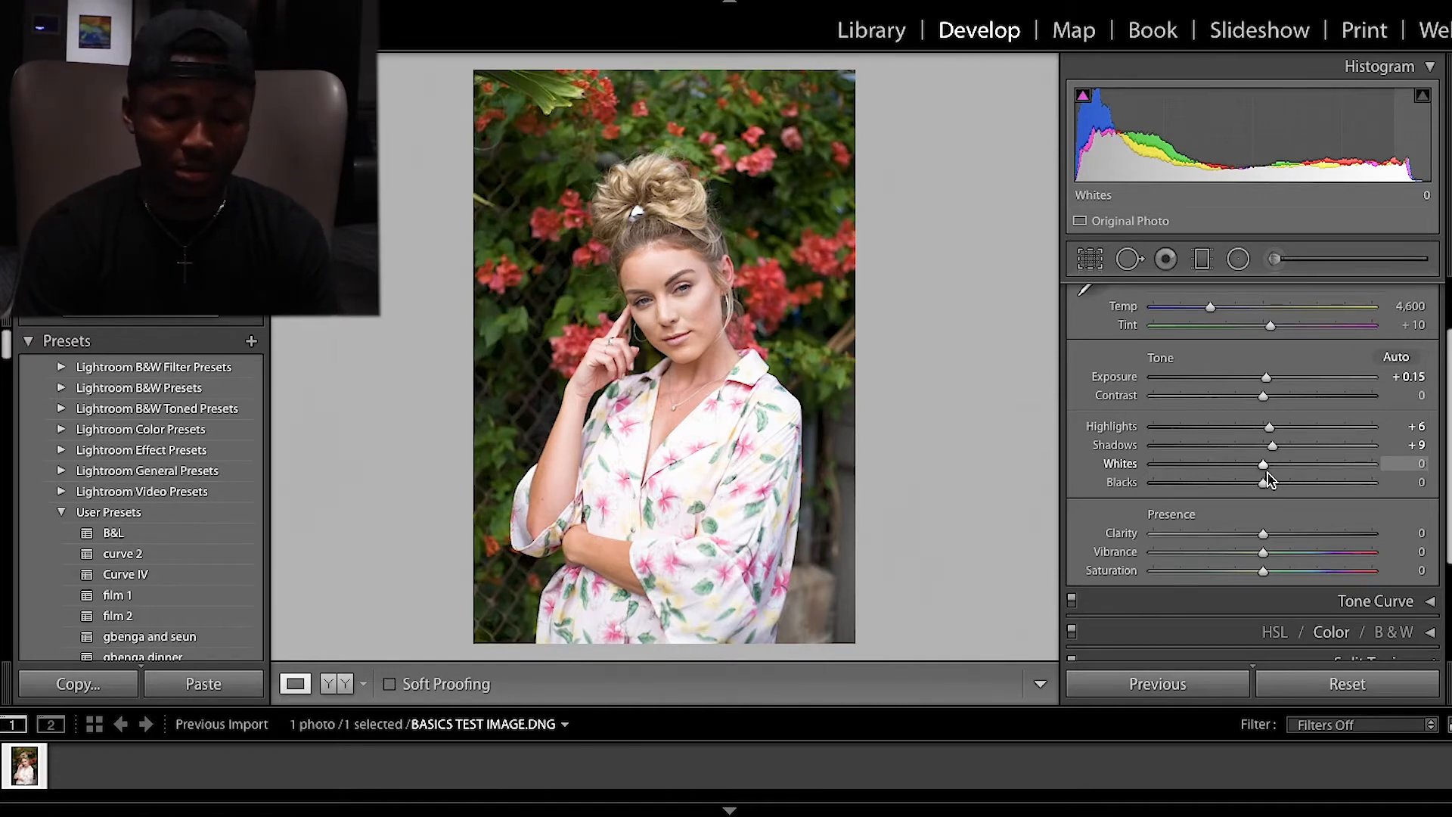
{"action": "mouse_move", "coordinate": [1265, 471]}
{"action": "left_mouse_down"}
{"action": "mouse_move", "coordinate": [1340, 470]}
{"action": "mouse_move", "coordinate": [1188, 470]}
{"action": "mouse_move", "coordinate": [1277, 489]}
{"action": "mouse_move", "coordinate": [1255, 489]}
{"action": "left_mouse_up"}
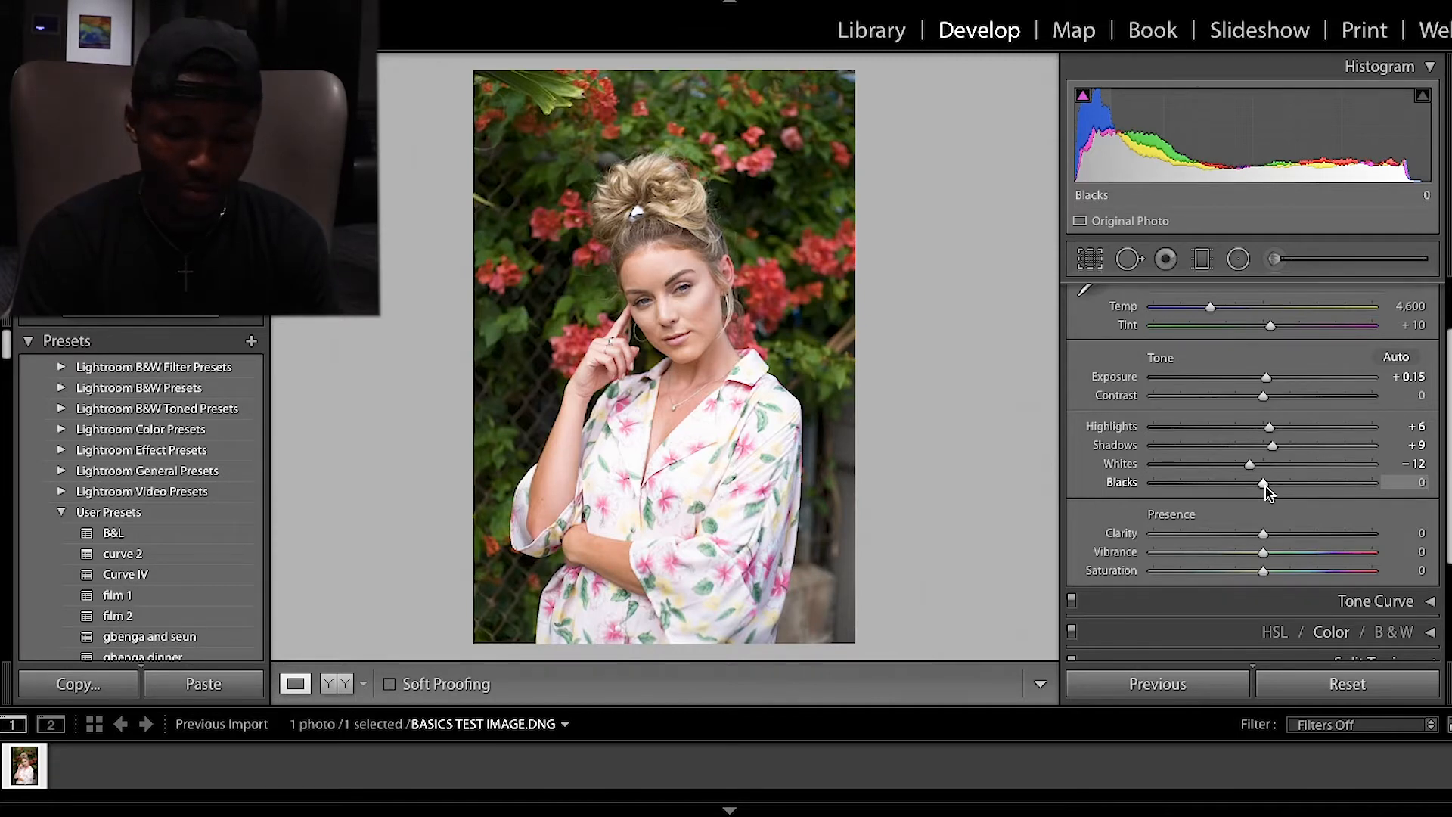
{"action": "mouse_move", "coordinate": [1269, 491]}
{"action": "left_mouse_down"}
{"action": "mouse_move", "coordinate": [1283, 488]}
{"action": "mouse_move", "coordinate": [1249, 490]}
{"action": "left_mouse_up"}
Try the portrait with Clarity at +100, and return Clarity to 0
{"action": "scroll", "coordinate": [1249, 490], "scroll_direction": "down", "scroll_amount": 1}
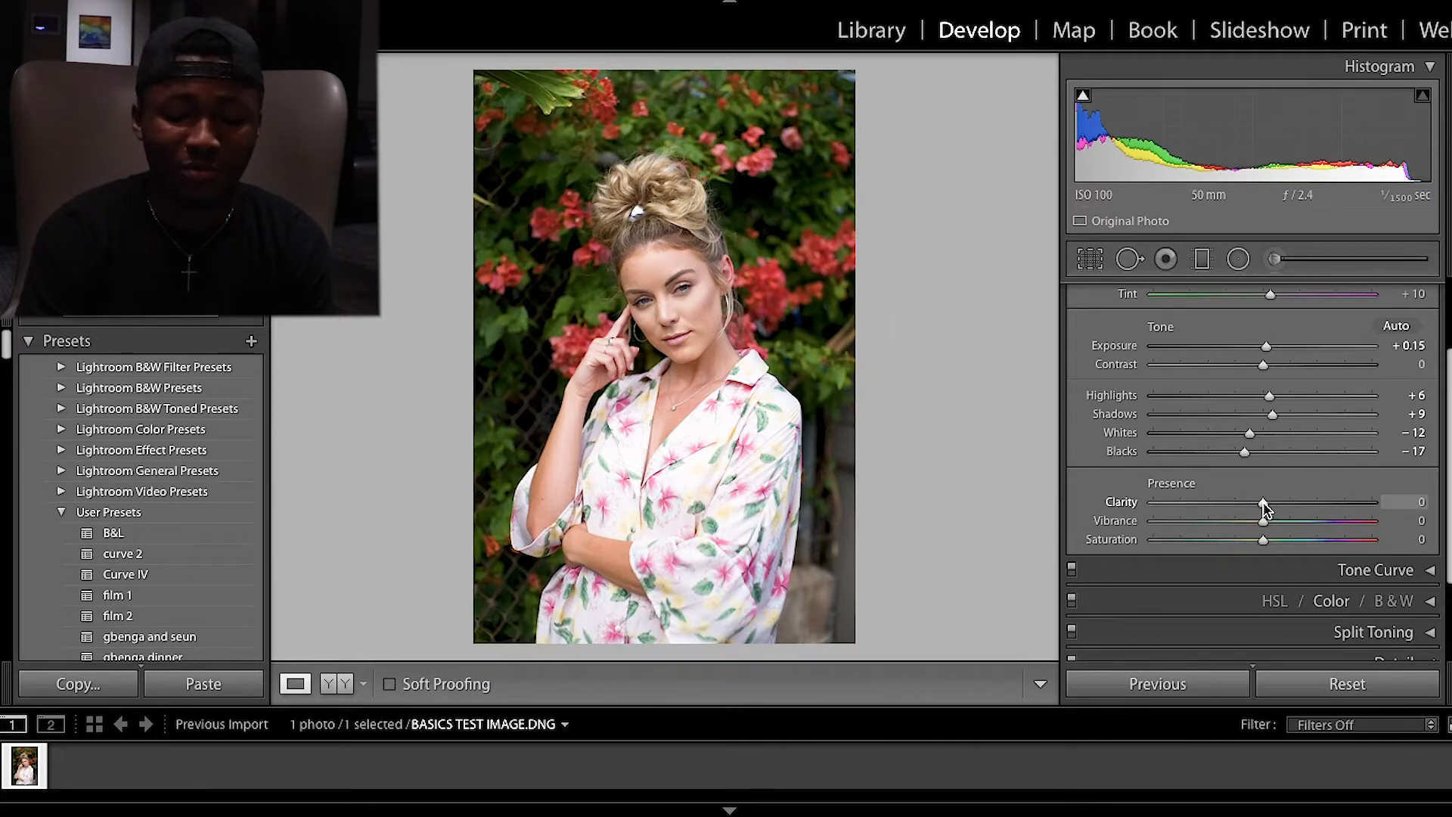
{"action": "left_click_drag", "start_coordinate": [1263, 503], "coordinate": [1373, 503]}
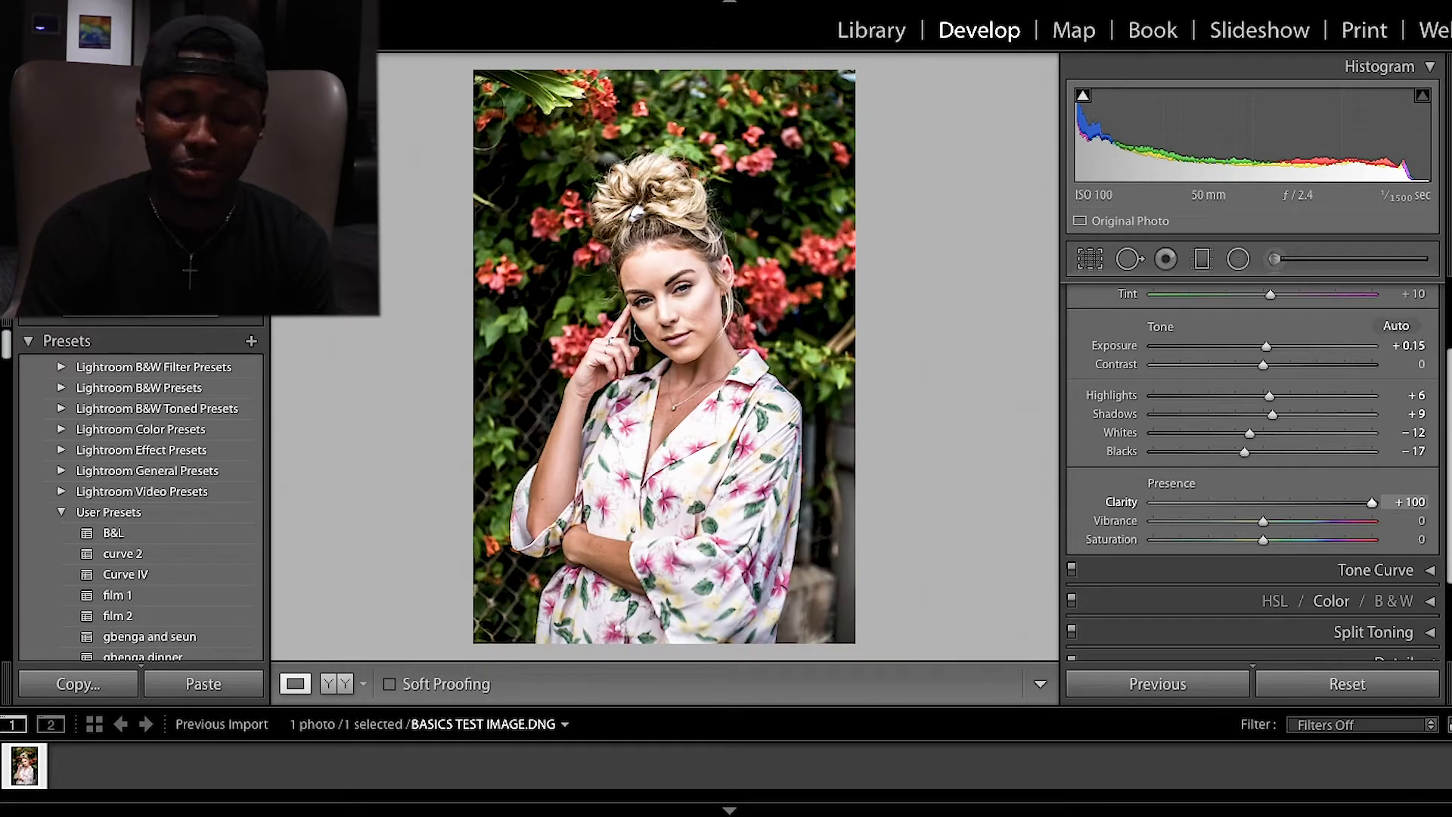
{"action": "left_click_drag", "start_coordinate": [1343, 499], "coordinate": [1268, 497]}
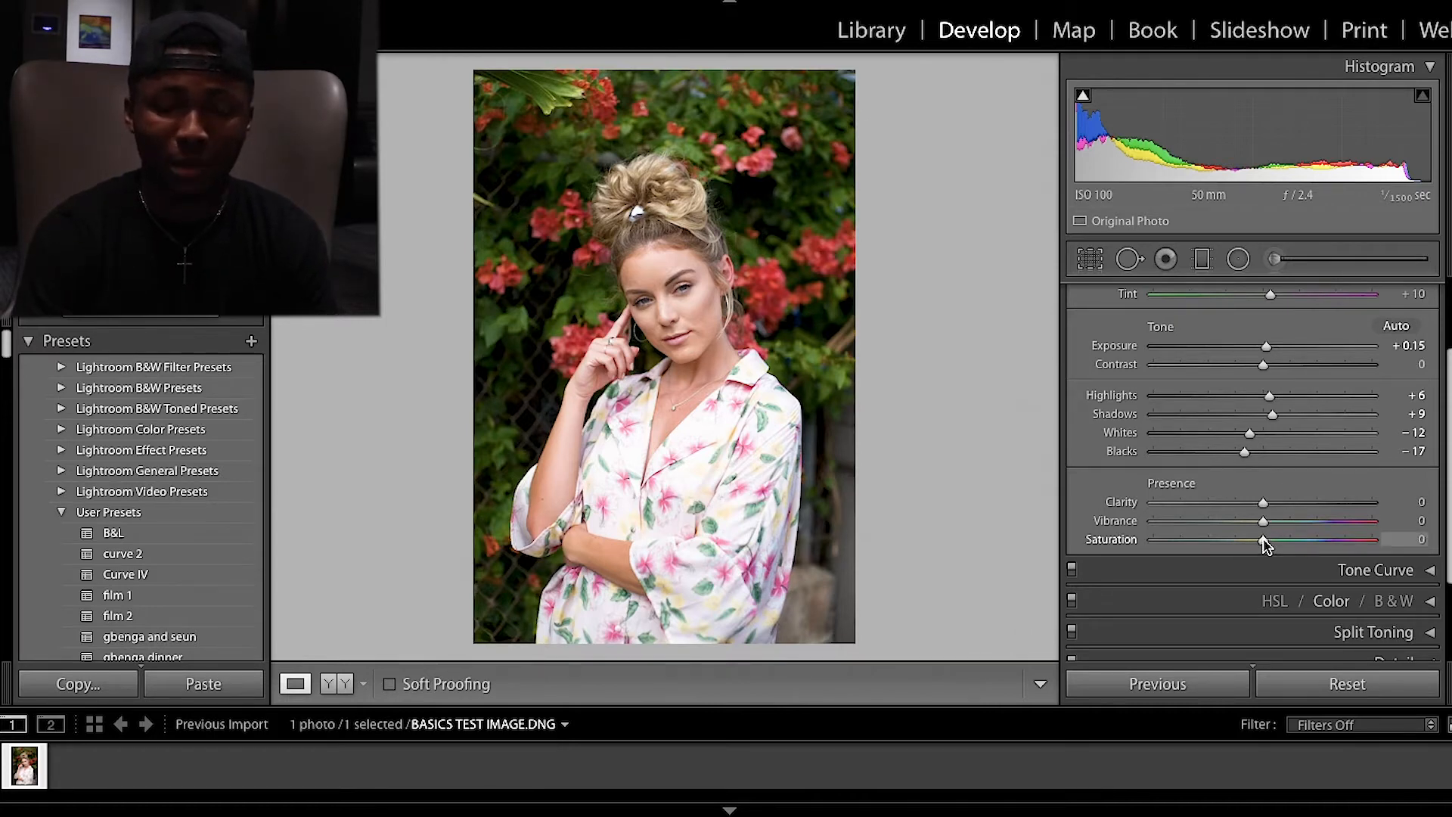
Preview the portrait with Saturation at +100 twice, resetting Saturation to 0 each time
{"action": "left_click_drag", "start_coordinate": [1266, 539], "coordinate": [1372, 540]}
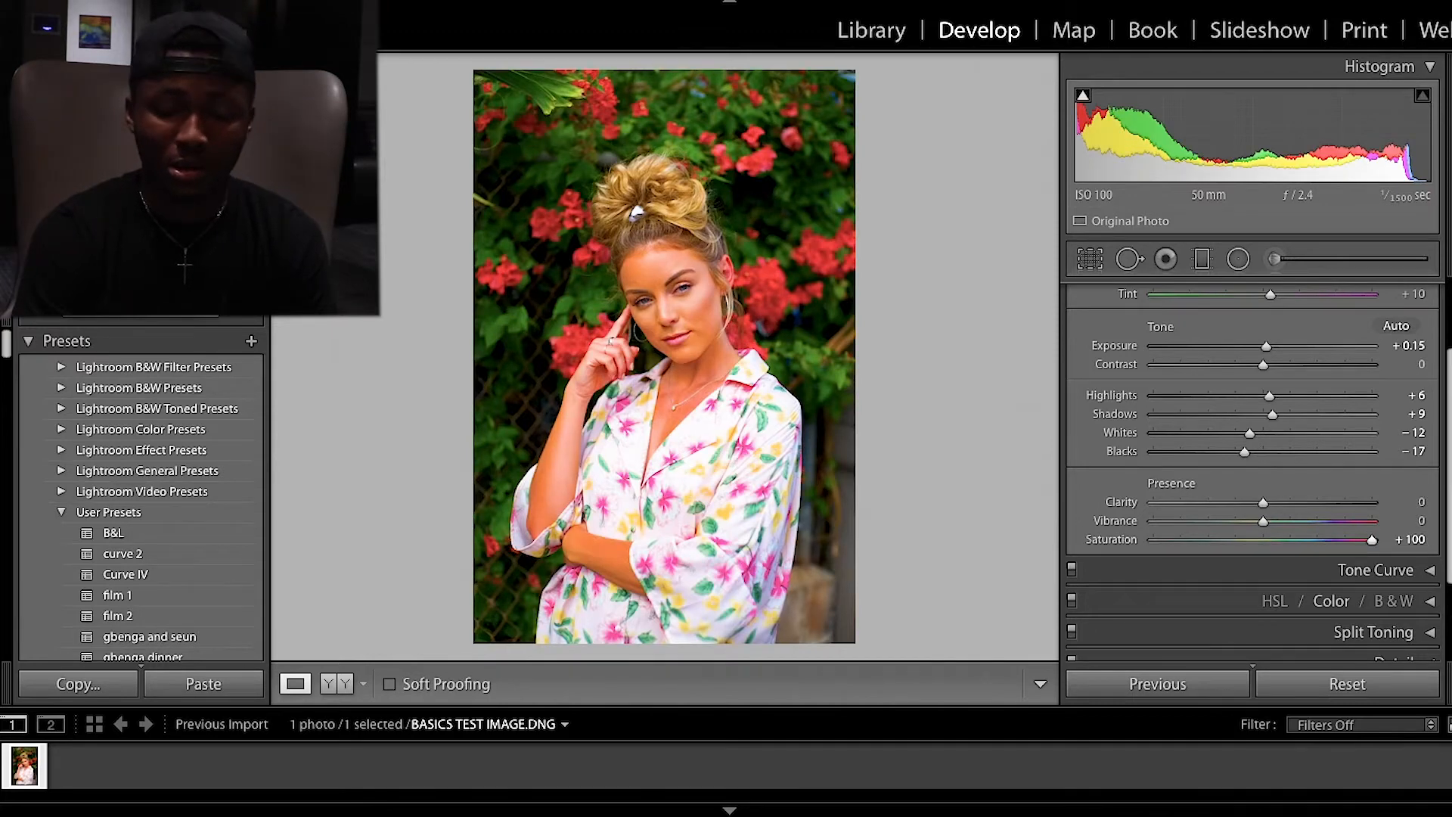
{"action": "left_click_drag", "start_coordinate": [1373, 543], "coordinate": [1268, 544]}
{"action": "double_click", "coordinate": [1269, 541]}
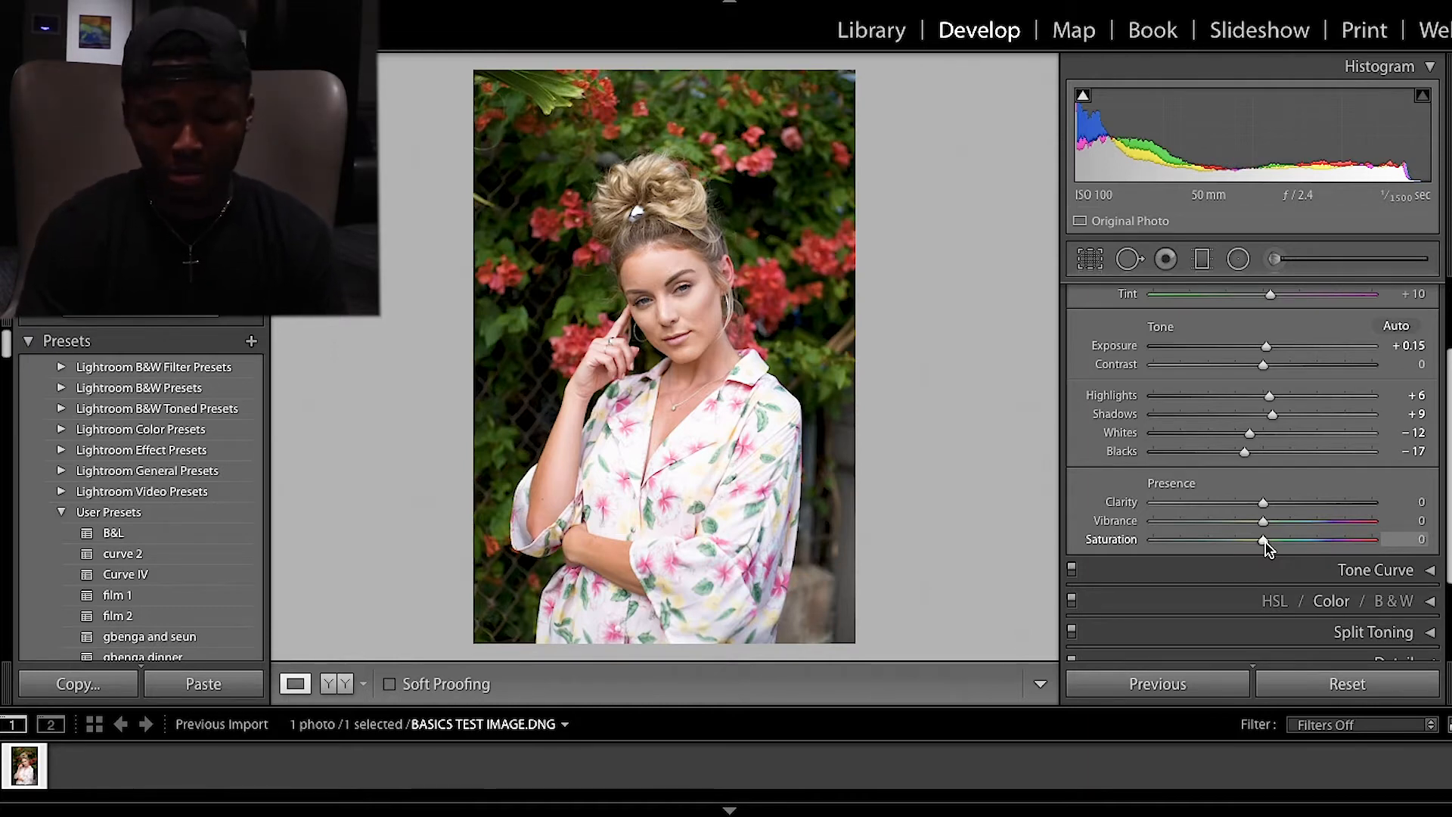
{"action": "left_click_drag", "start_coordinate": [1268, 546], "coordinate": [1392, 556]}
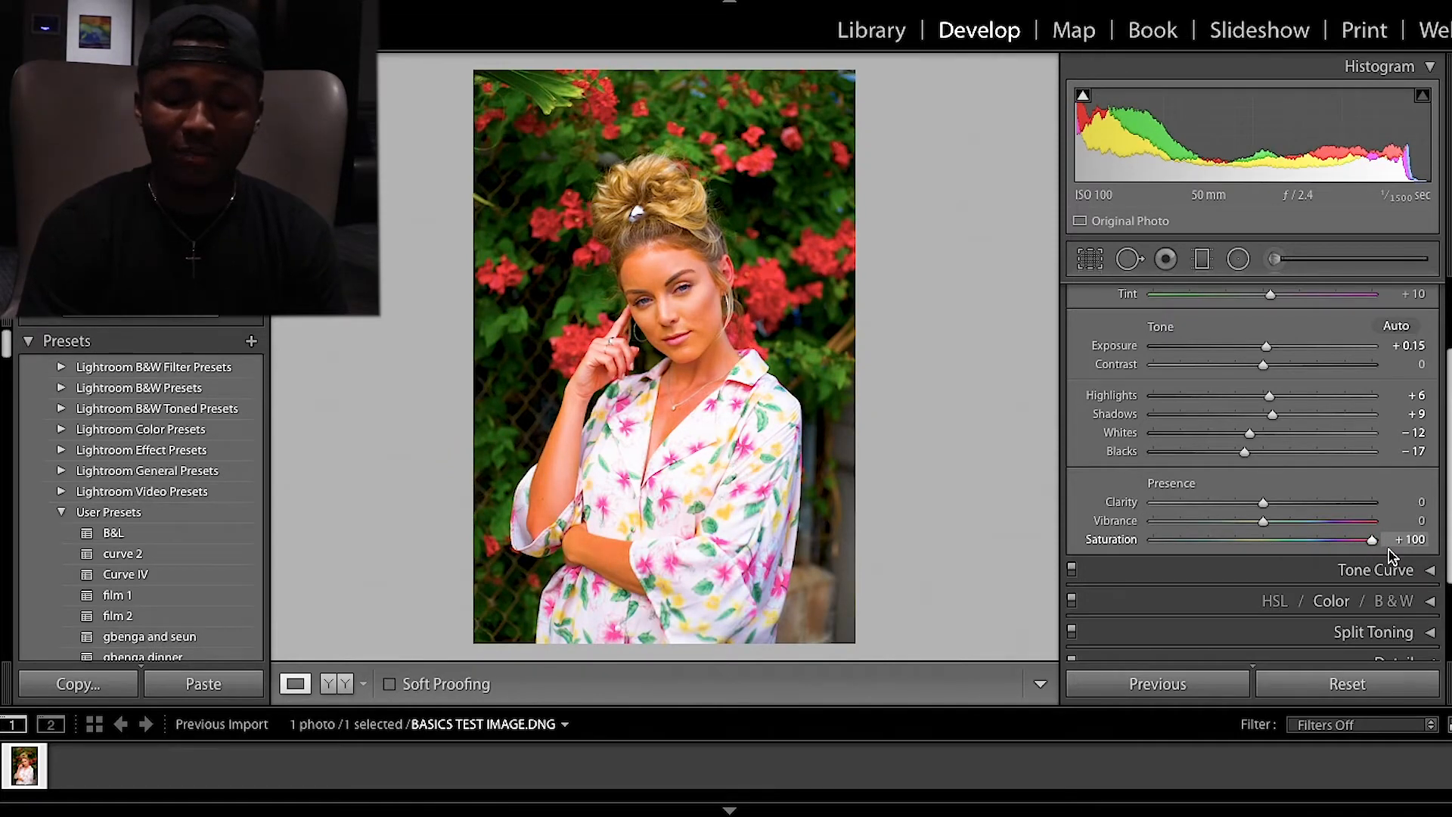
{"action": "double_click", "coordinate": [1373, 540]}
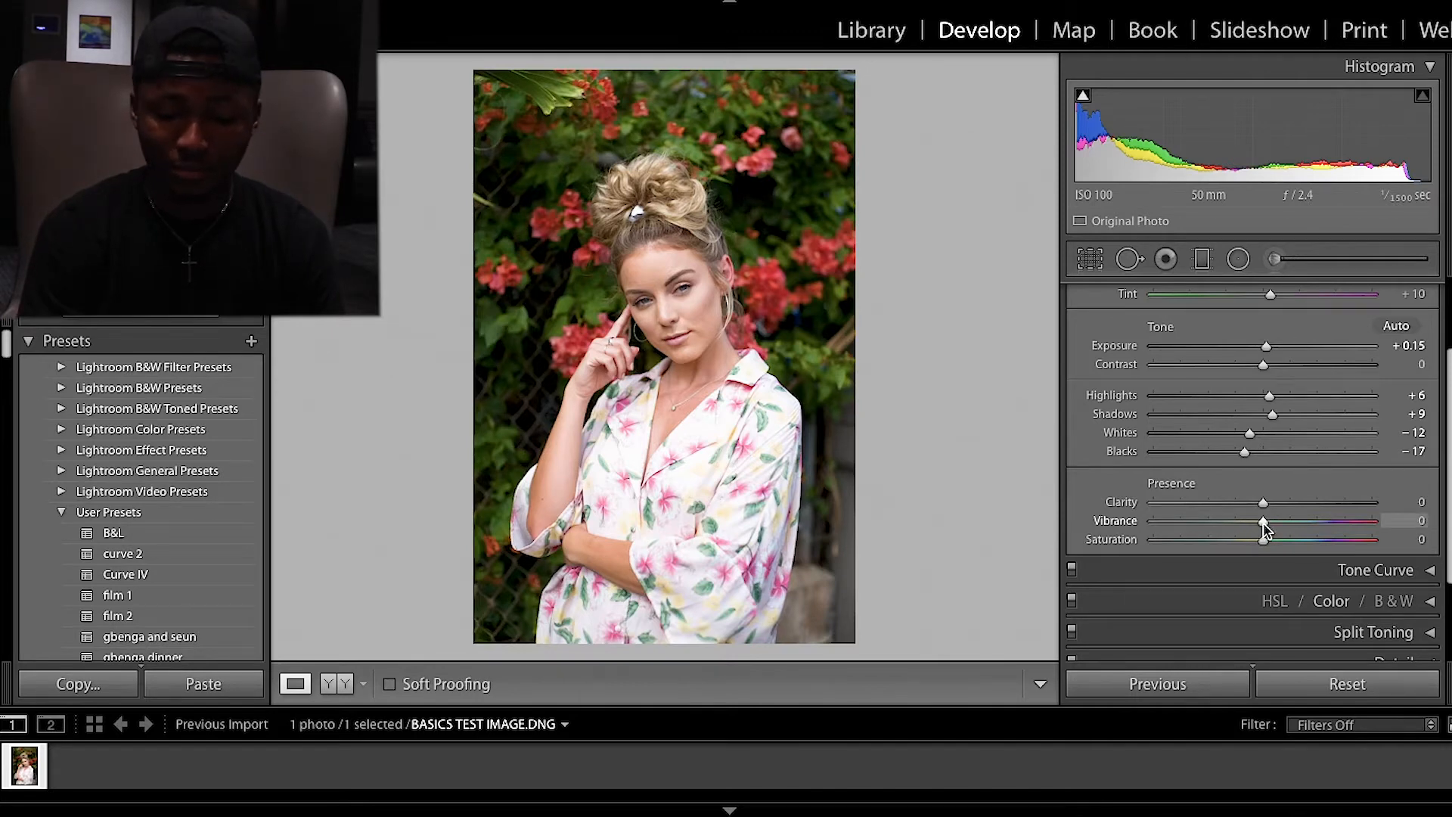
Preview the portrait with Vibrance raised to +82 and +100, and reset Vibrance to 0
{"action": "left_click_drag", "start_coordinate": [1265, 524], "coordinate": [1354, 531]}
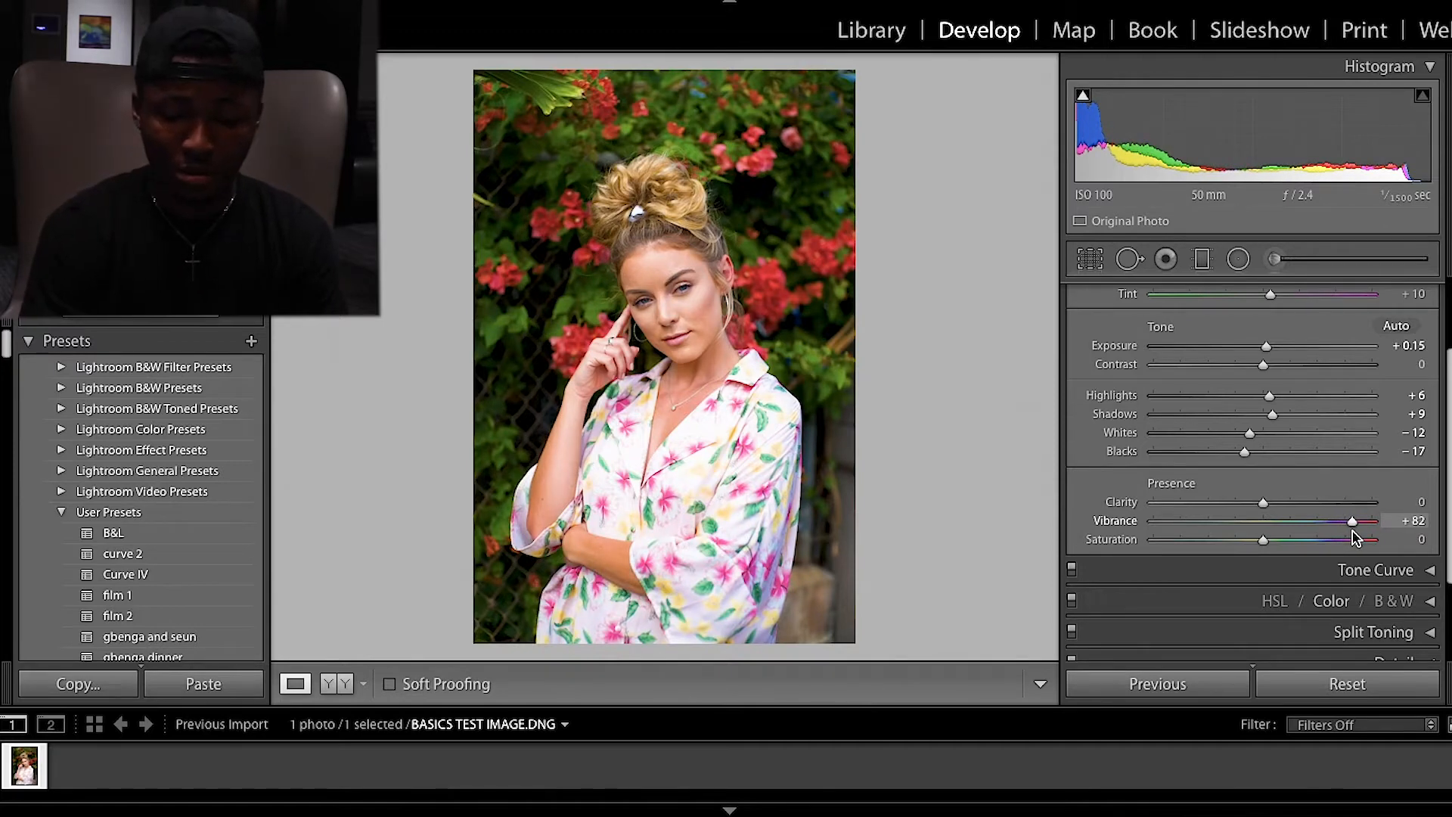
{"action": "left_click_drag", "start_coordinate": [1355, 537], "coordinate": [1387, 546]}
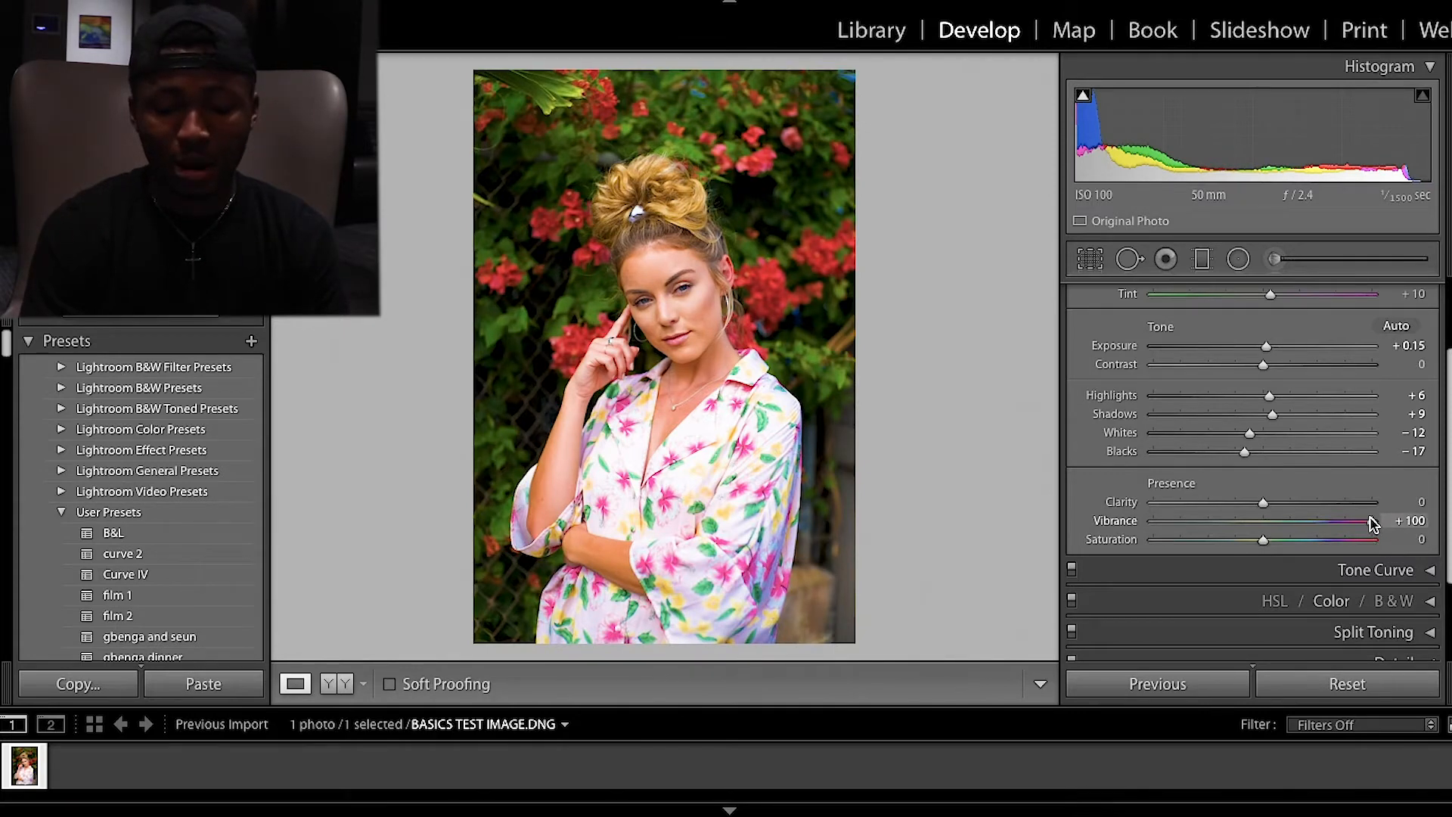
{"action": "double_click", "coordinate": [1363, 522]}
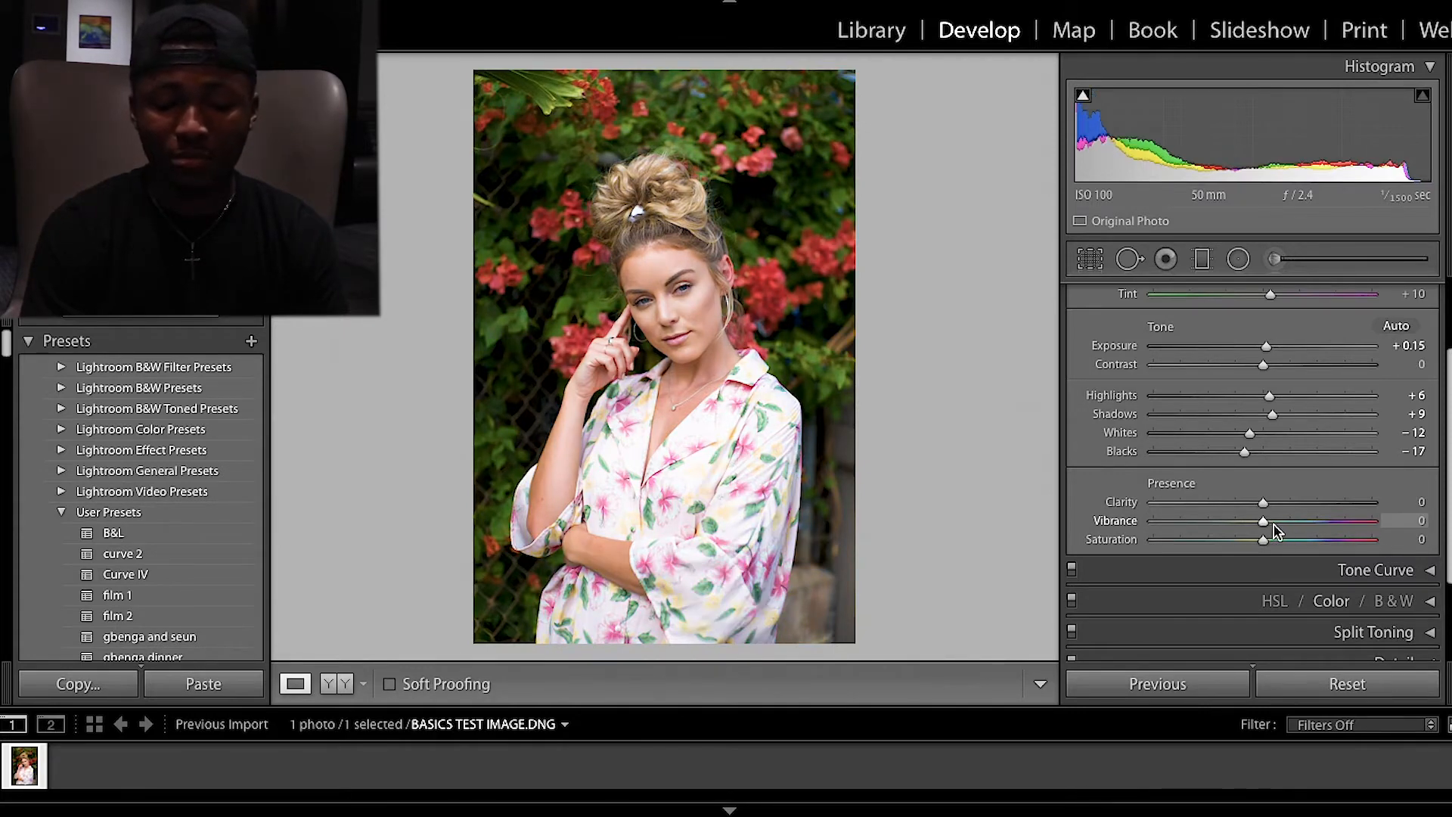
{"action": "left_click_drag", "start_coordinate": [1266, 530], "coordinate": [1317, 533]}
{"action": "double_click", "coordinate": [1317, 532]}
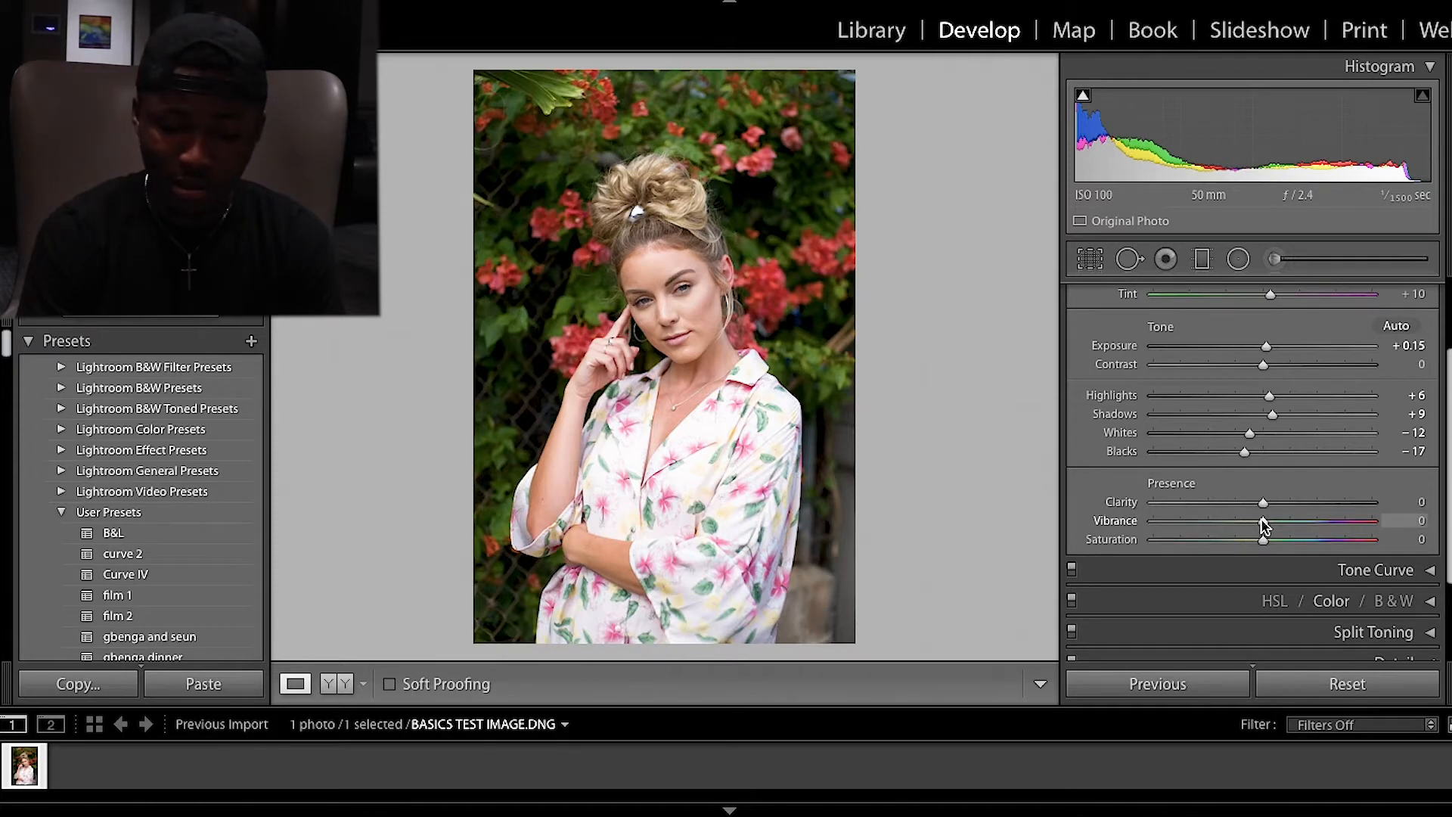
Set the portrait's Vibrance to +10 and expand the Tone Curve section
{"action": "left_click_drag", "start_coordinate": [1264, 527], "coordinate": [1275, 527]}
{"action": "scroll", "coordinate": [1276, 527], "scroll_direction": "down", "scroll_amount": 2}
{"action": "scroll", "coordinate": [1275, 527], "scroll_direction": "down", "scroll_amount": 1}
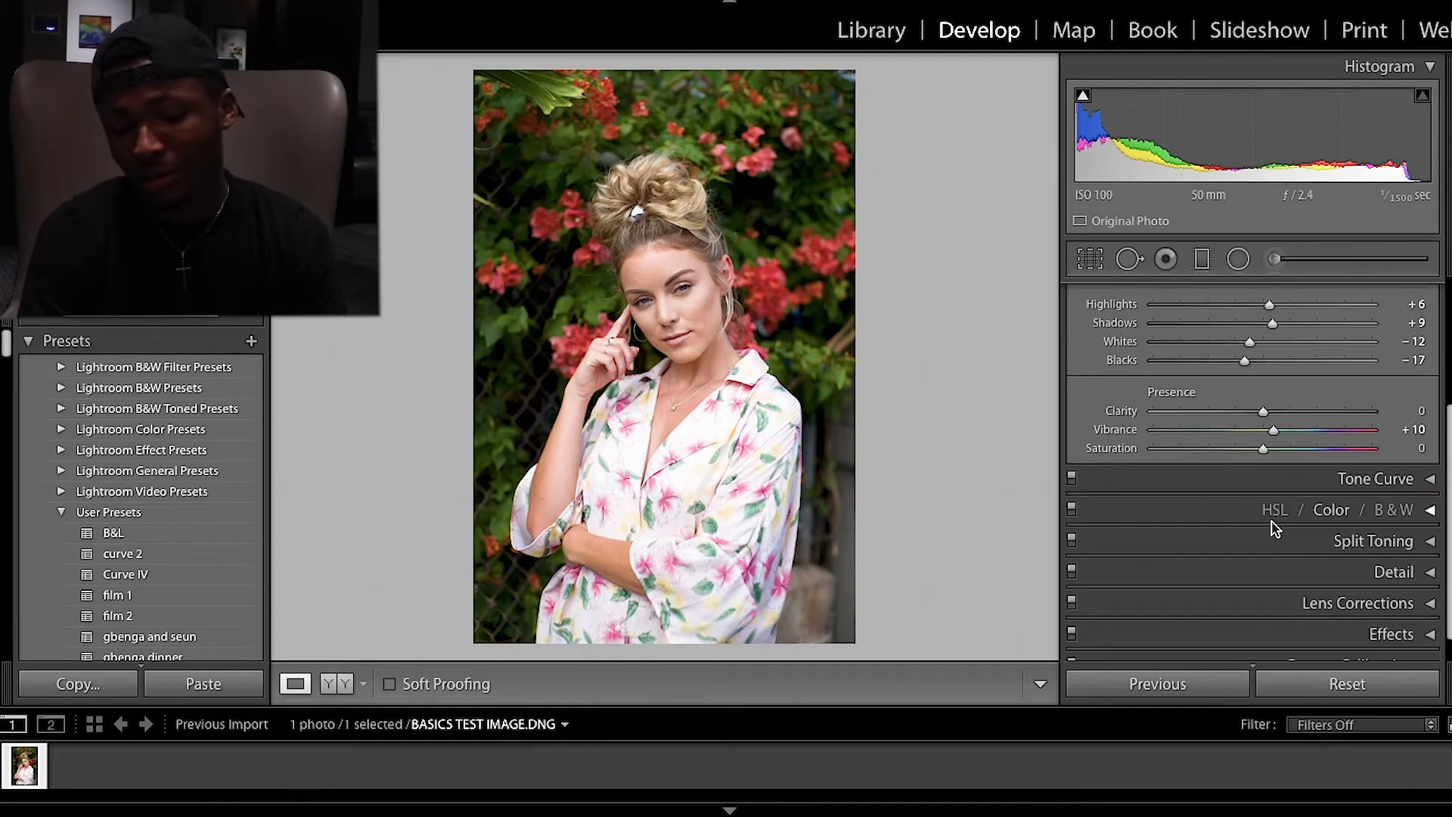
{"action": "left_click", "coordinate": [1432, 481]}
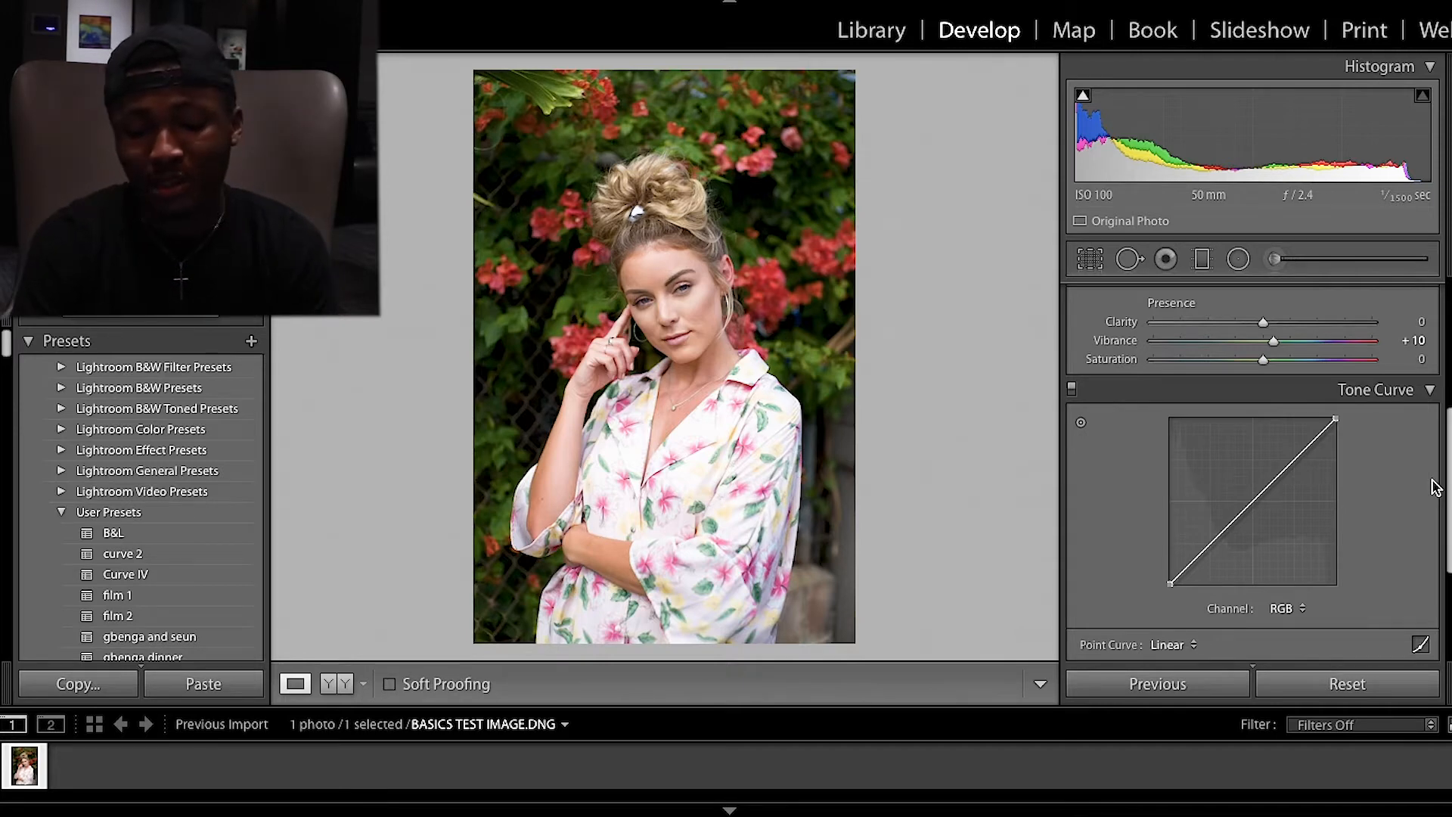
{"action": "scroll", "coordinate": [1435, 488], "scroll_direction": "down", "scroll_amount": 1}
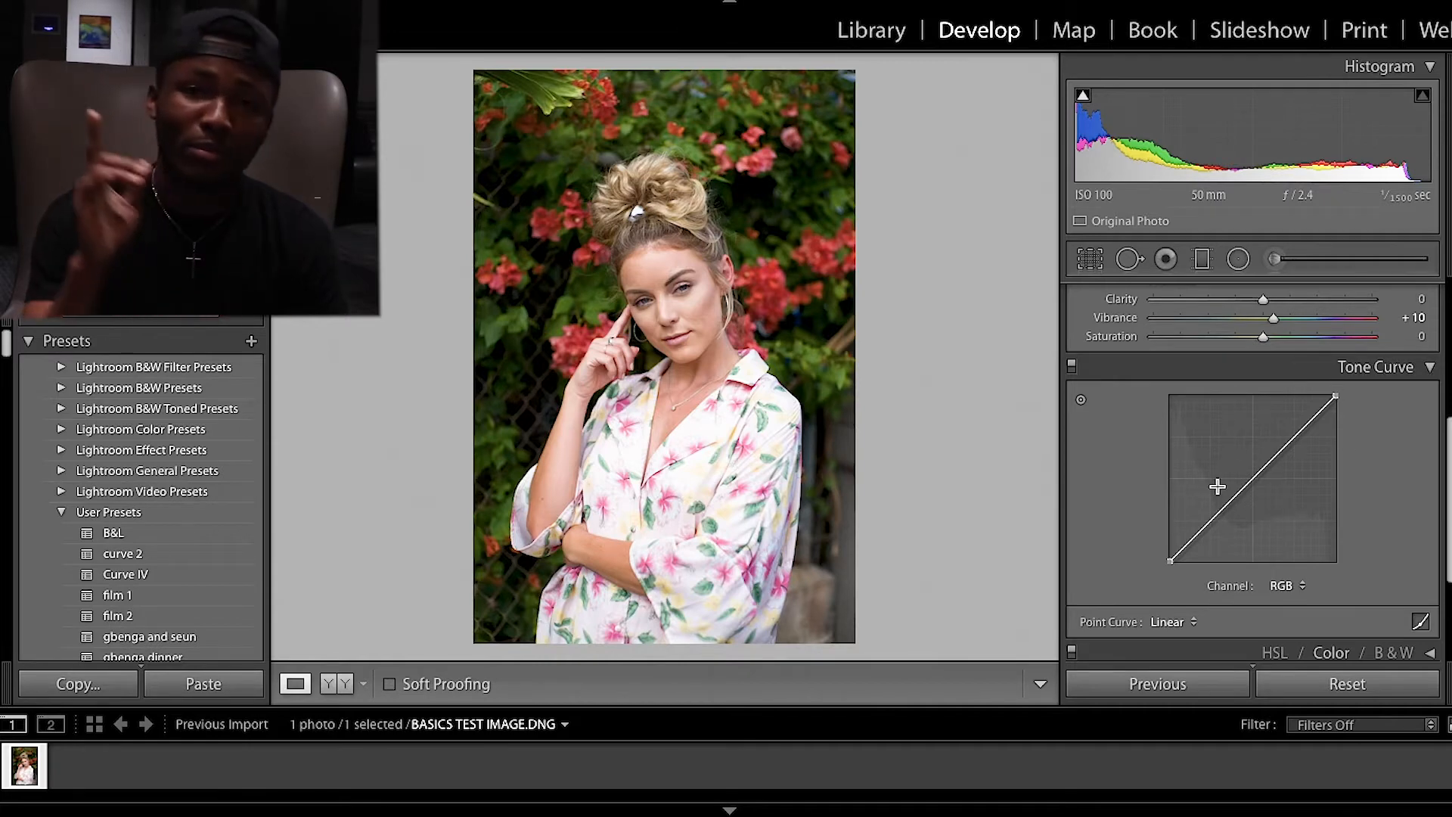
Shape the RGB tone curve into a gentle S by slightly raising the highlights and lowering the shadows to 23.9 / 20.4 %, and compare before and after
{"action": "left_click", "coordinate": [1299, 433]}
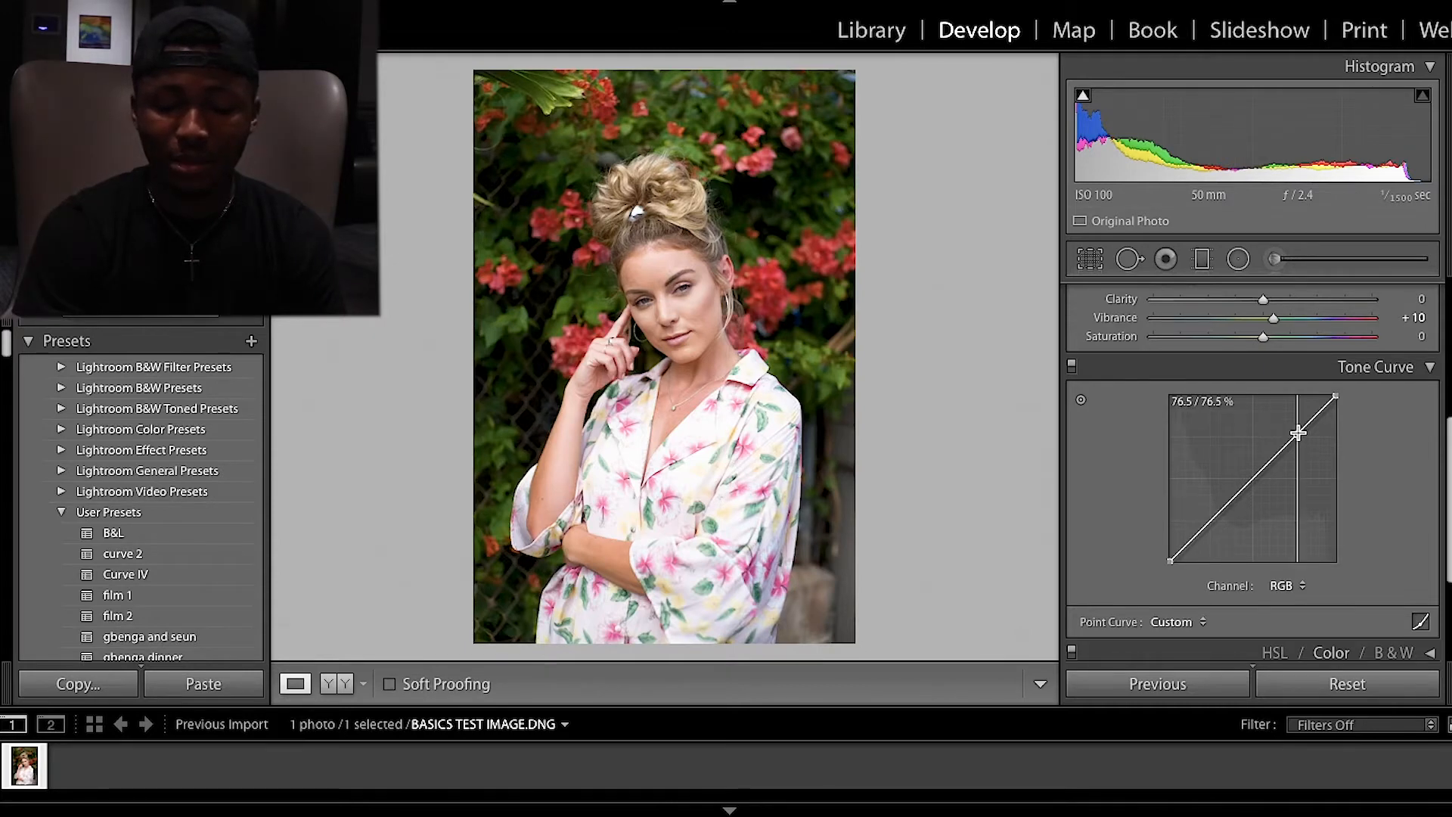
{"action": "left_click_drag", "start_coordinate": [1298, 435], "coordinate": [1293, 432]}
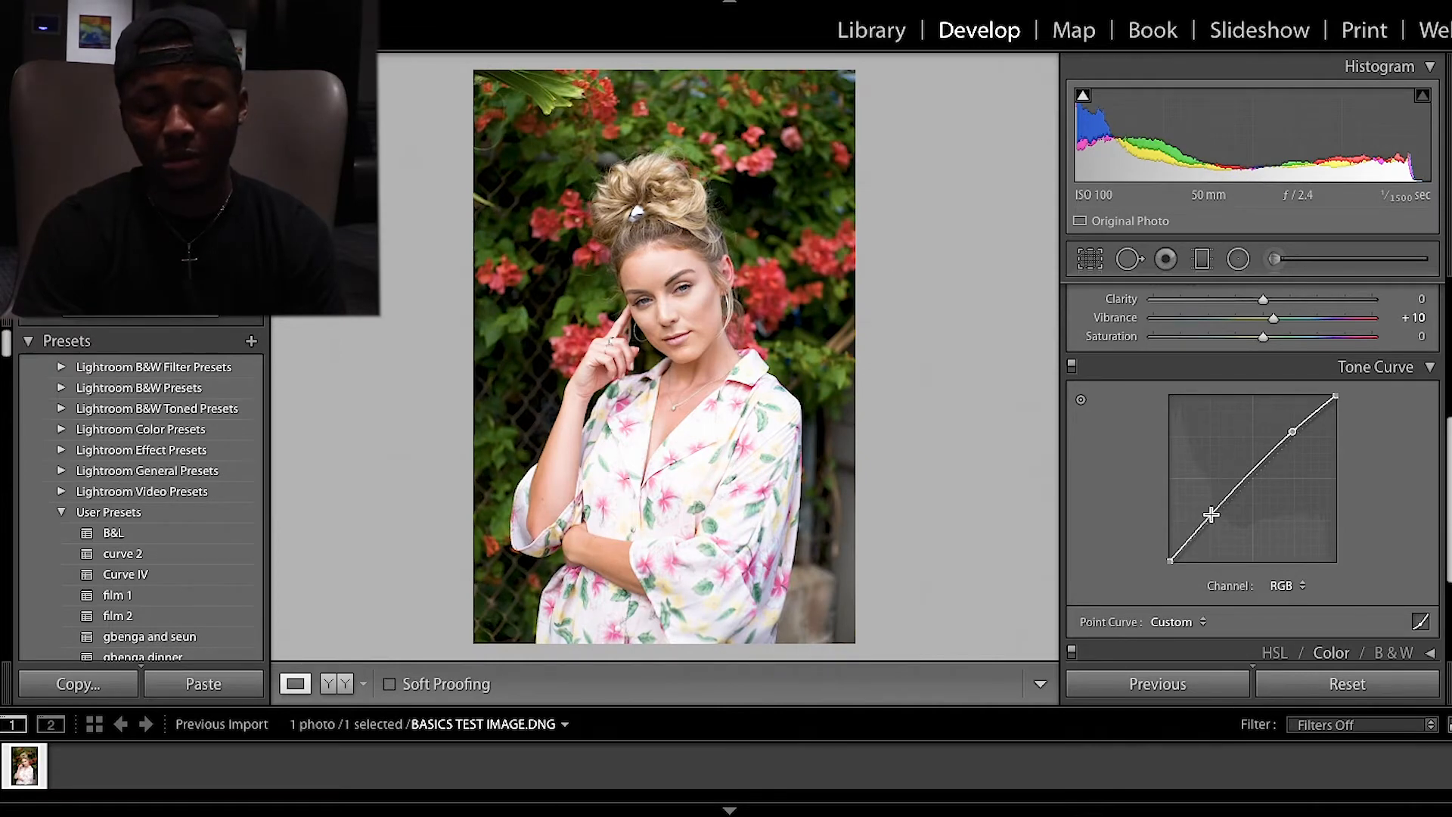
{"action": "left_click_drag", "start_coordinate": [1208, 521], "coordinate": [1209, 527]}
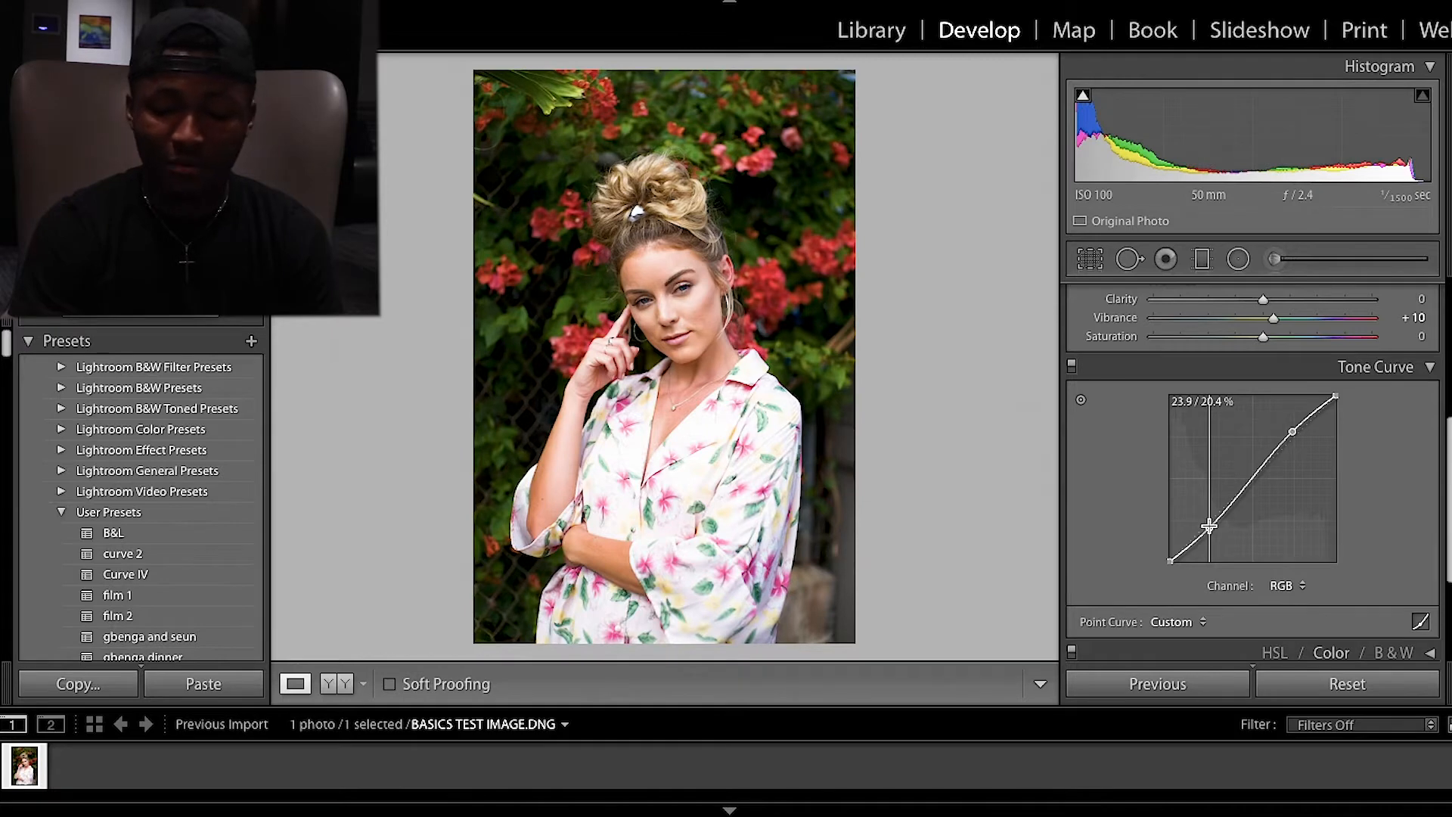
{"action": "left_click", "coordinate": [1072, 365]}
{"action": "left_click", "coordinate": [1072, 366]}
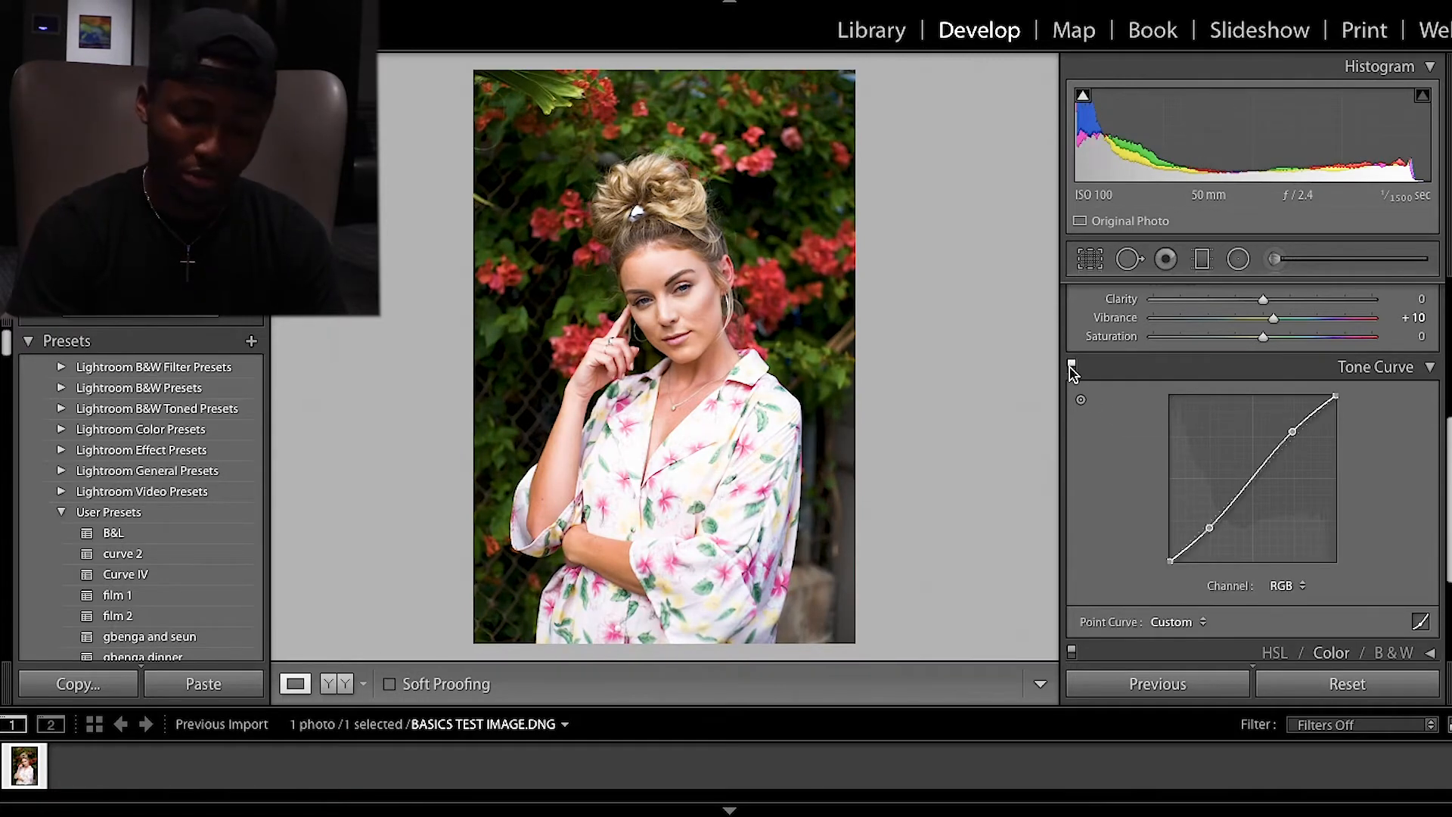
In the Red channel curve, raise a highlight point to 73.3 / 76.5 % and lower a shadow point to 21.2 / 19.6 %
{"action": "left_click", "coordinate": [1304, 588]}
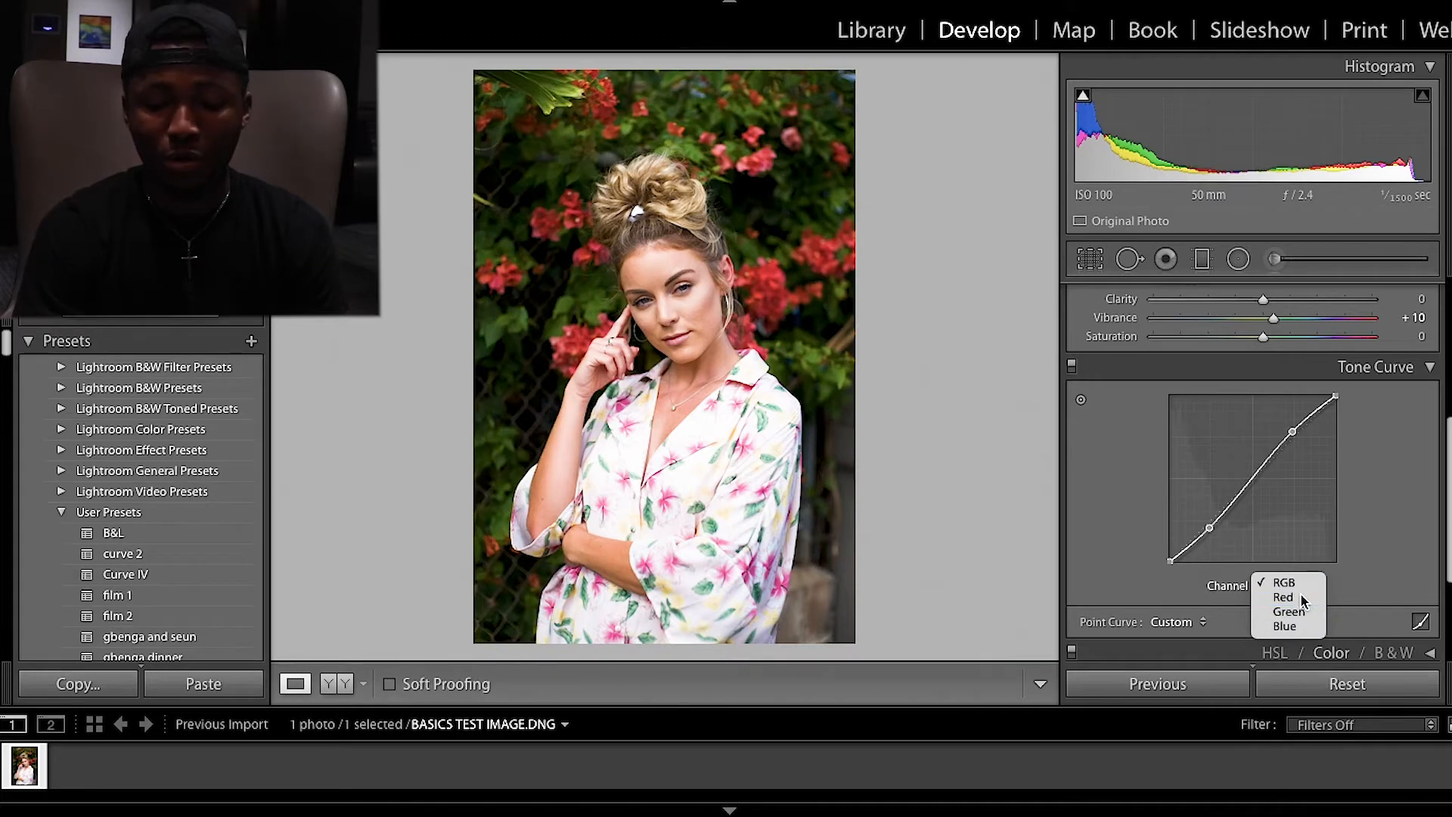
{"action": "left_click", "coordinate": [1288, 599]}
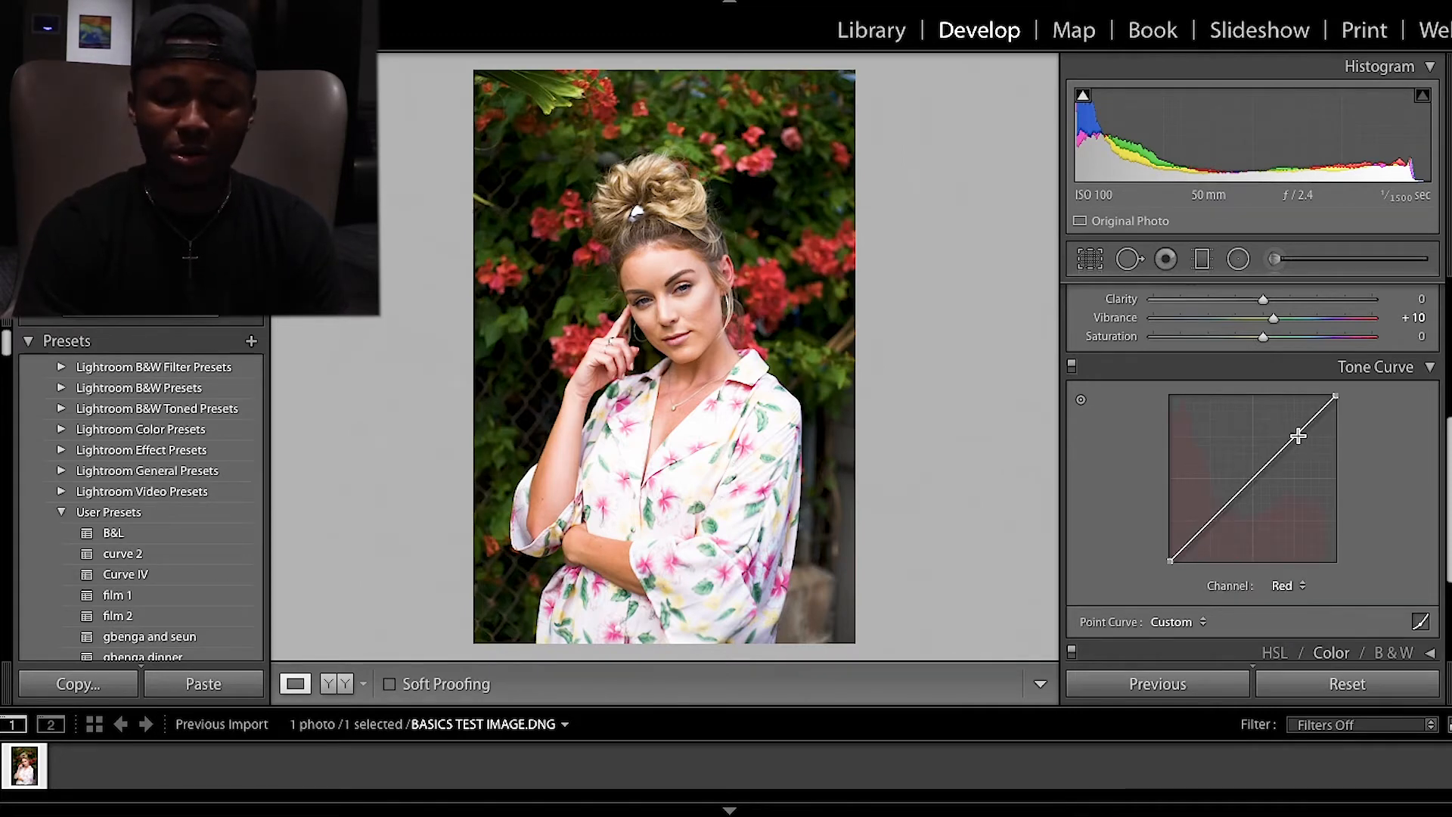
{"action": "left_click", "coordinate": [1298, 436]}
{"action": "left_click_drag", "start_coordinate": [1298, 436], "coordinate": [1292, 434]}
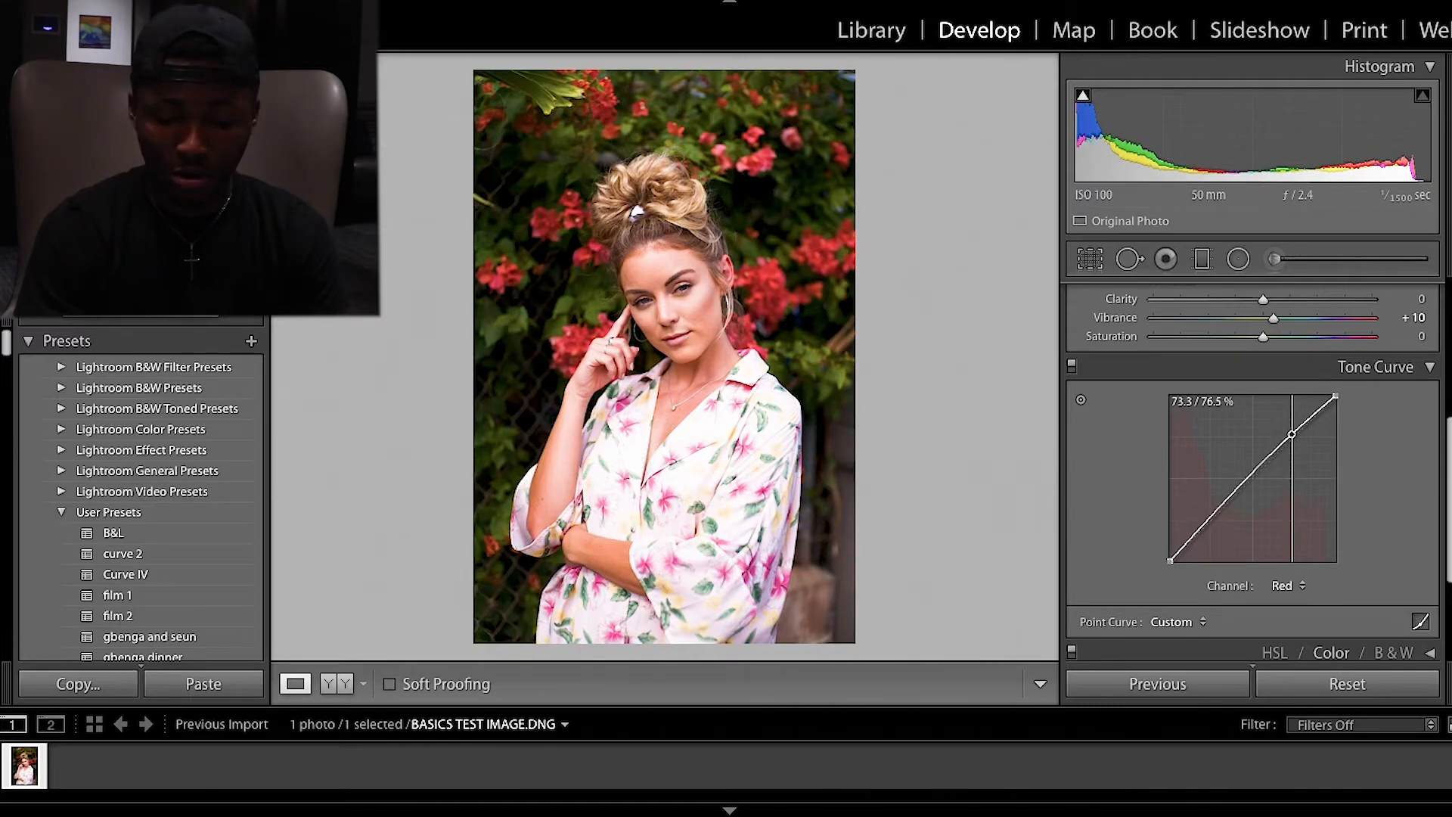
{"action": "left_click_drag", "start_coordinate": [1292, 435], "coordinate": [1292, 434]}
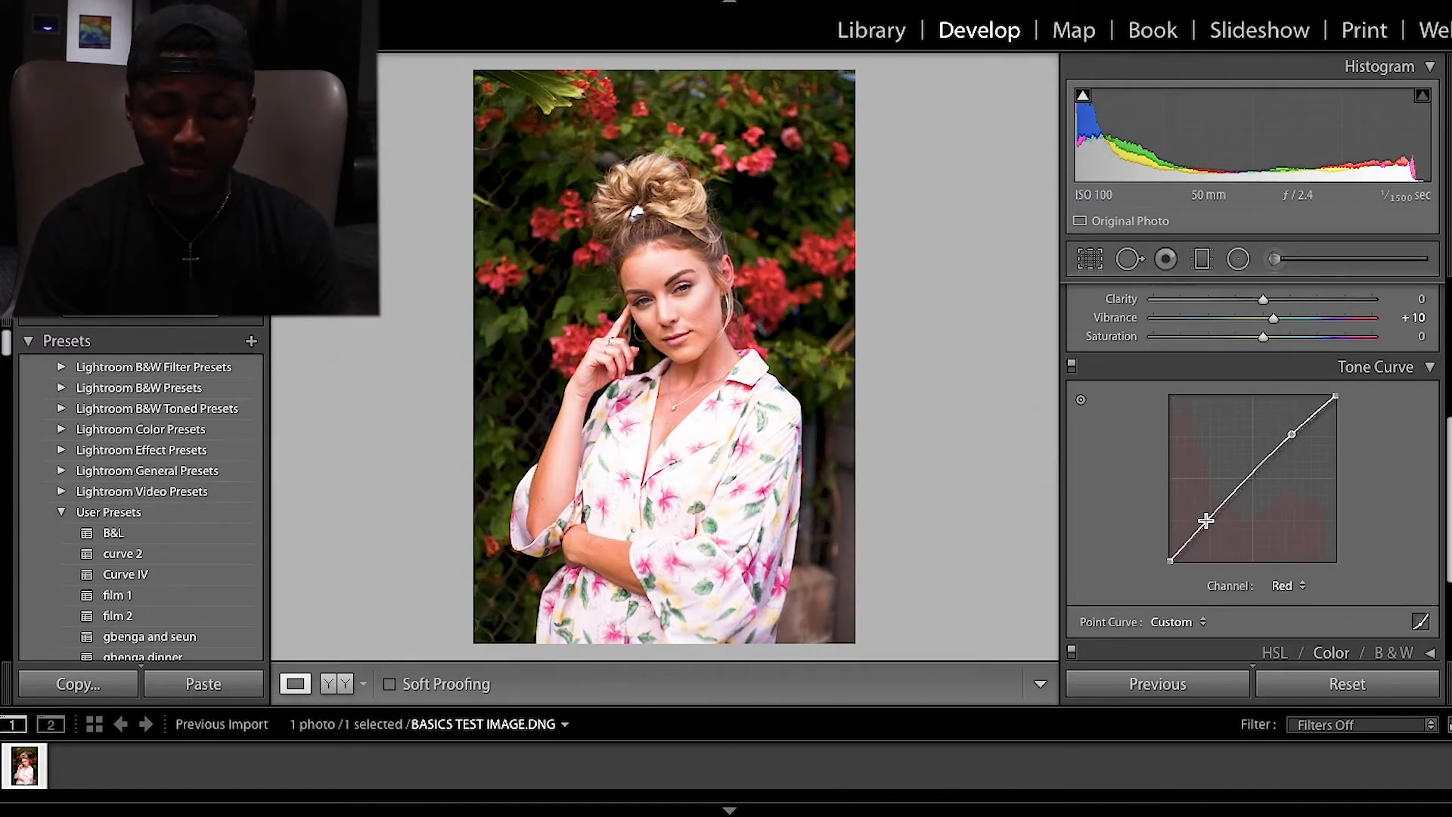
{"action": "left_click_drag", "start_coordinate": [1205, 525], "coordinate": [1205, 528]}
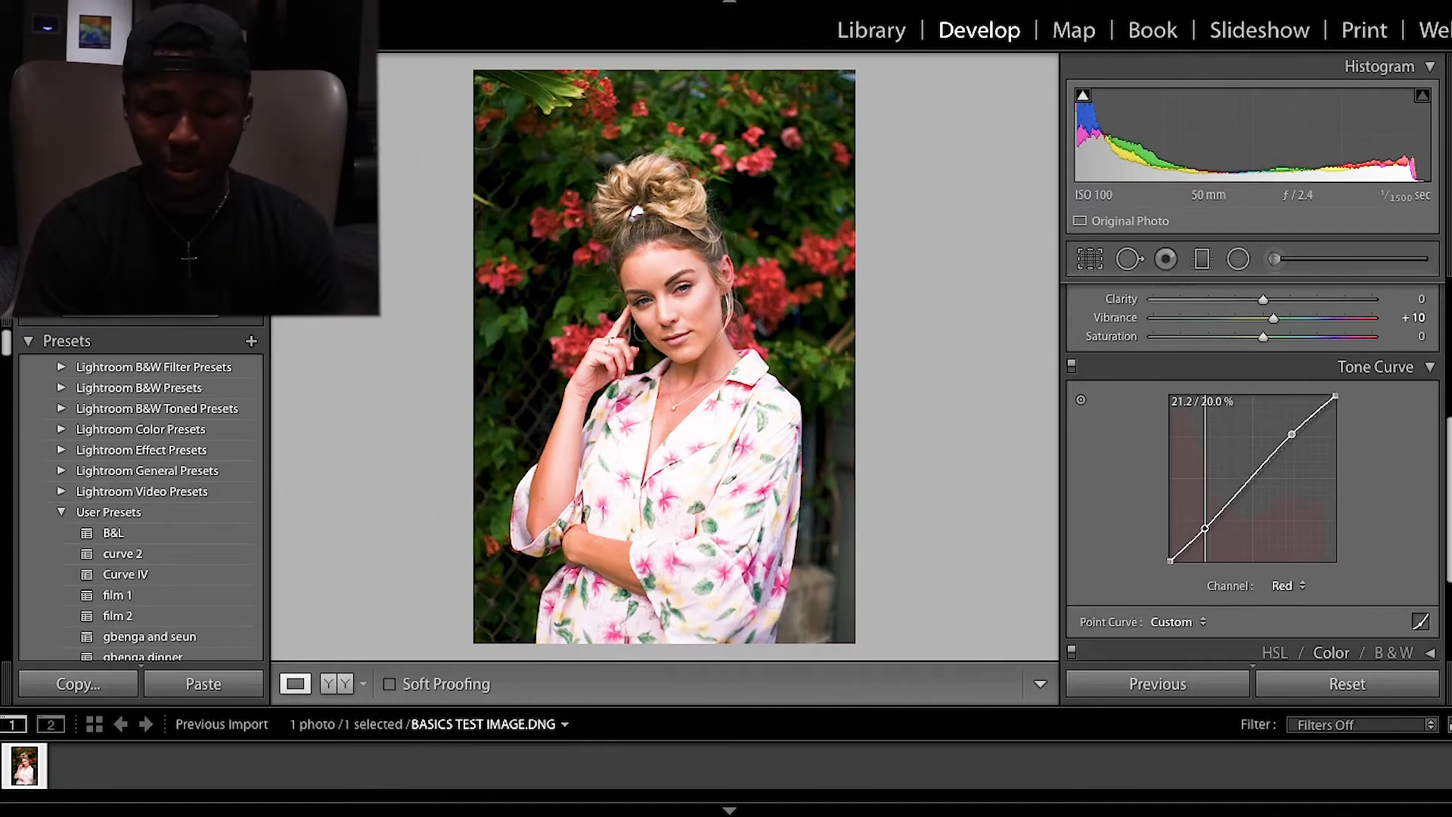
{"action": "left_click_drag", "start_coordinate": [1205, 527], "coordinate": [1205, 529]}
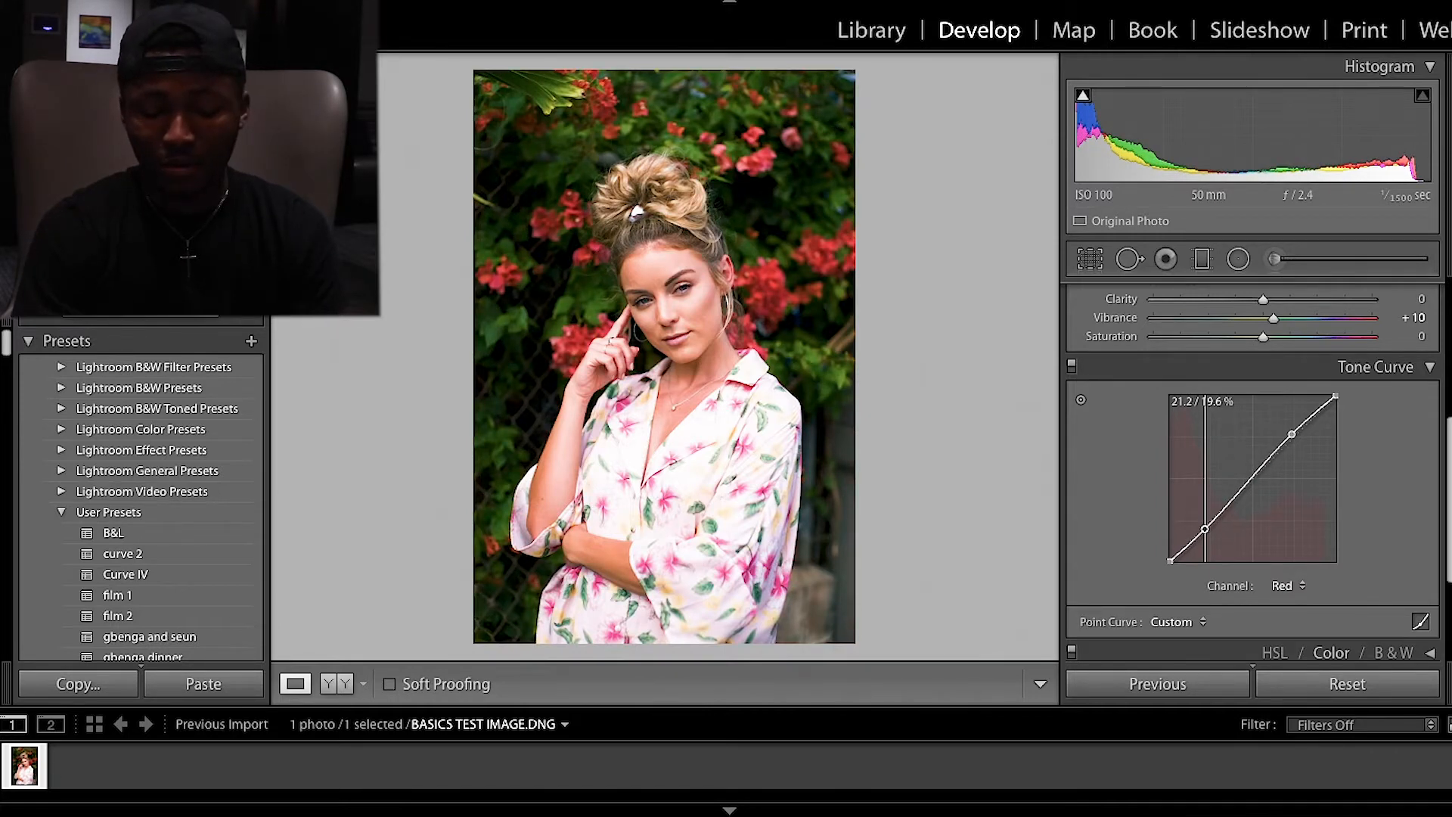
In the Green channel curve, raise a highlight point slightly and lower a shadow point to about 22.0 / 19.6 %
{"action": "left_click", "coordinate": [1289, 586]}
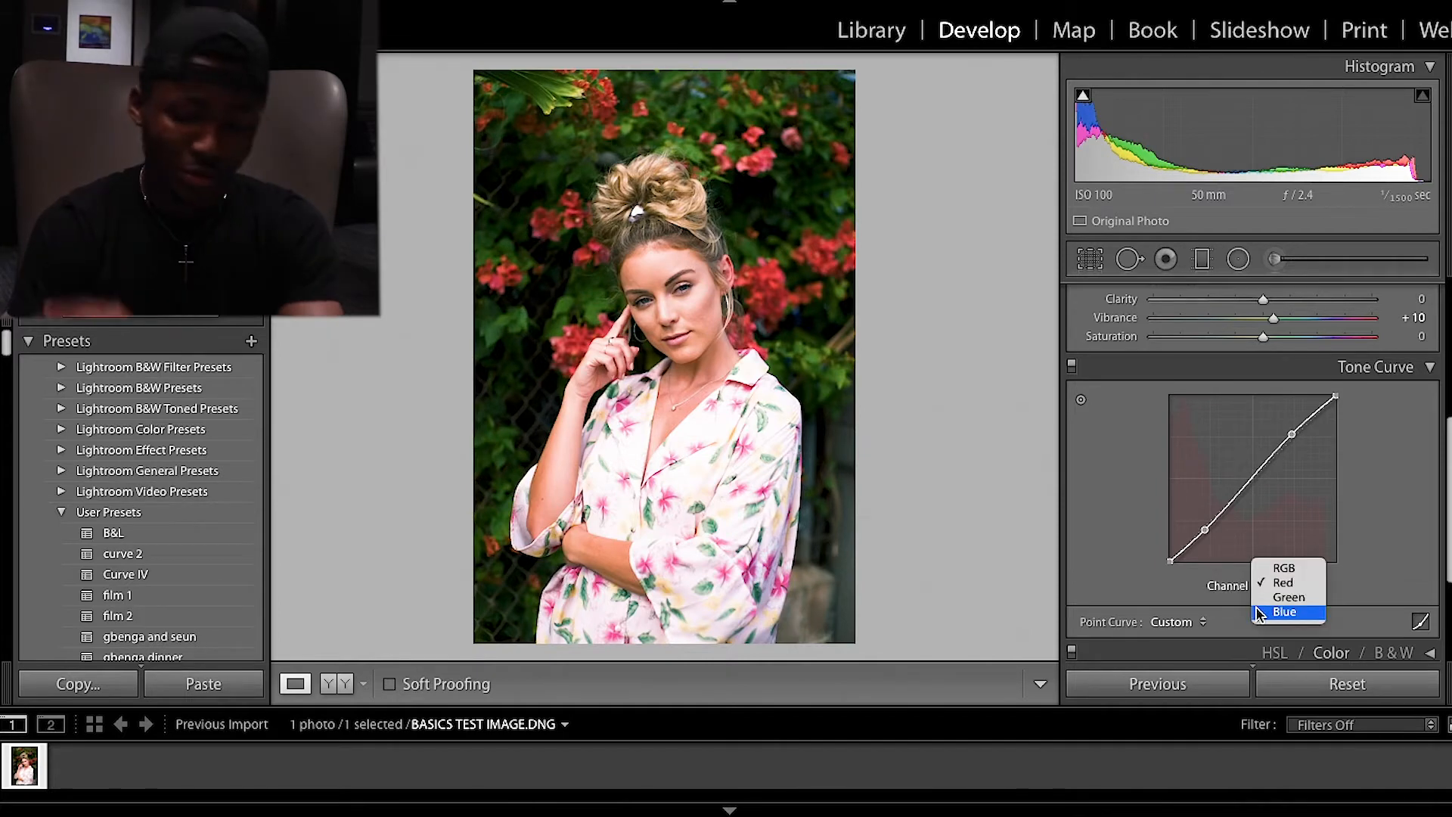
{"action": "left_click", "coordinate": [1286, 598]}
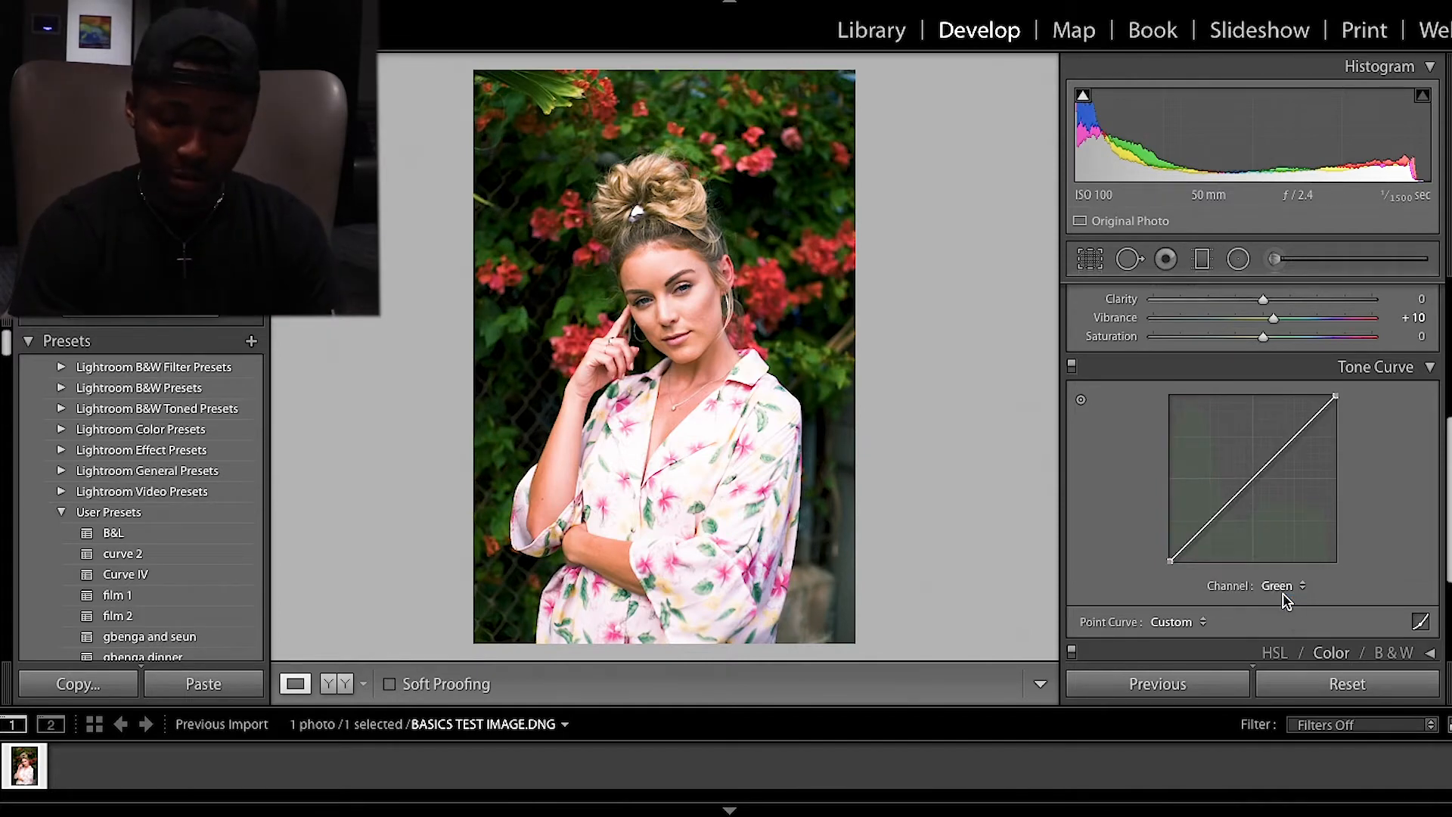
{"action": "left_click", "coordinate": [1293, 439]}
{"action": "left_click_drag", "start_coordinate": [1292, 439], "coordinate": [1290, 435]}
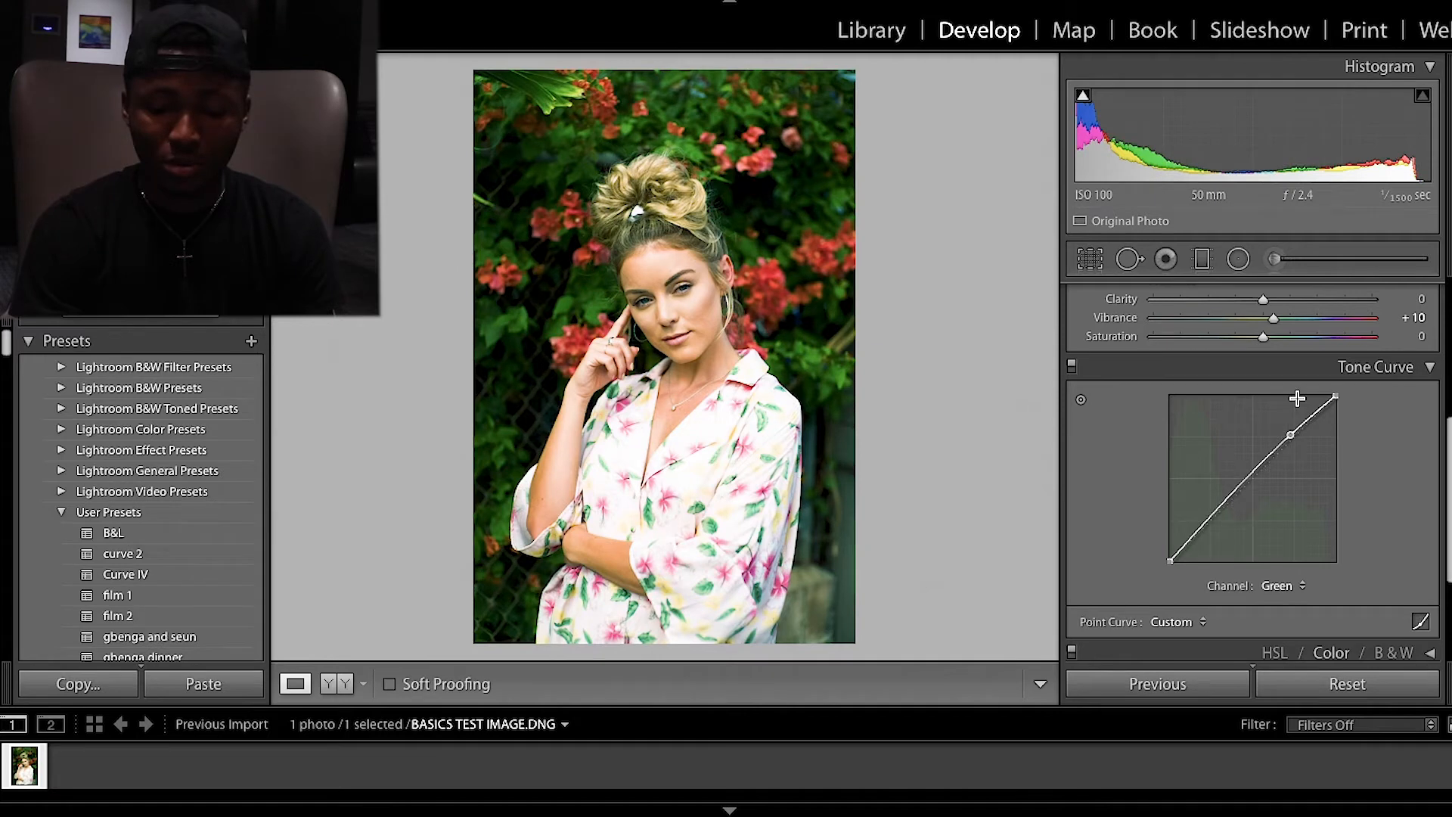
{"action": "left_click_drag", "start_coordinate": [1206, 523], "coordinate": [1207, 530]}
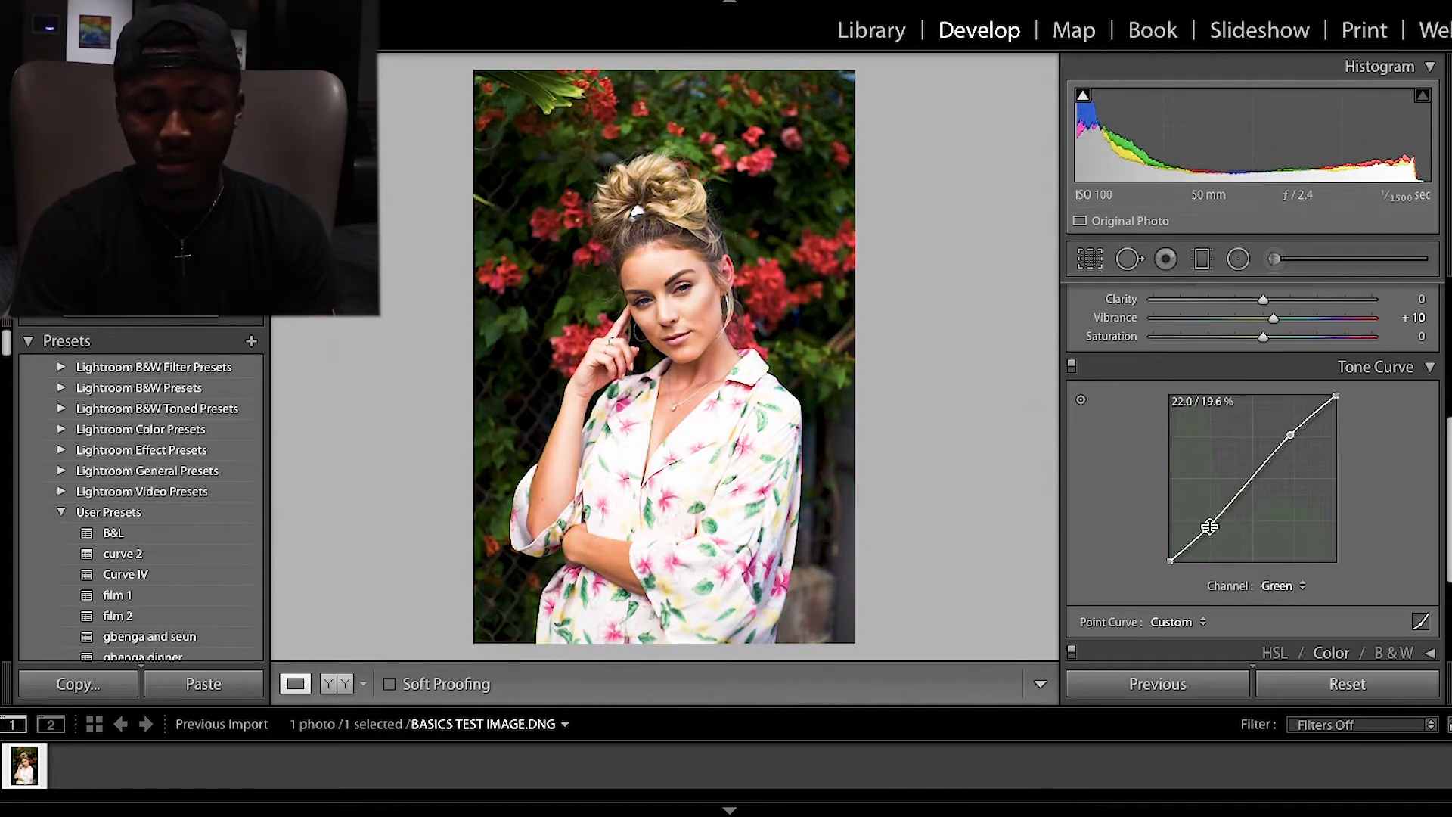
In the Blue channel curve, raise a highlight point slightly and lower a shadow point to about 24.3 / 20.4 %
{"action": "left_click", "coordinate": [1298, 590]}
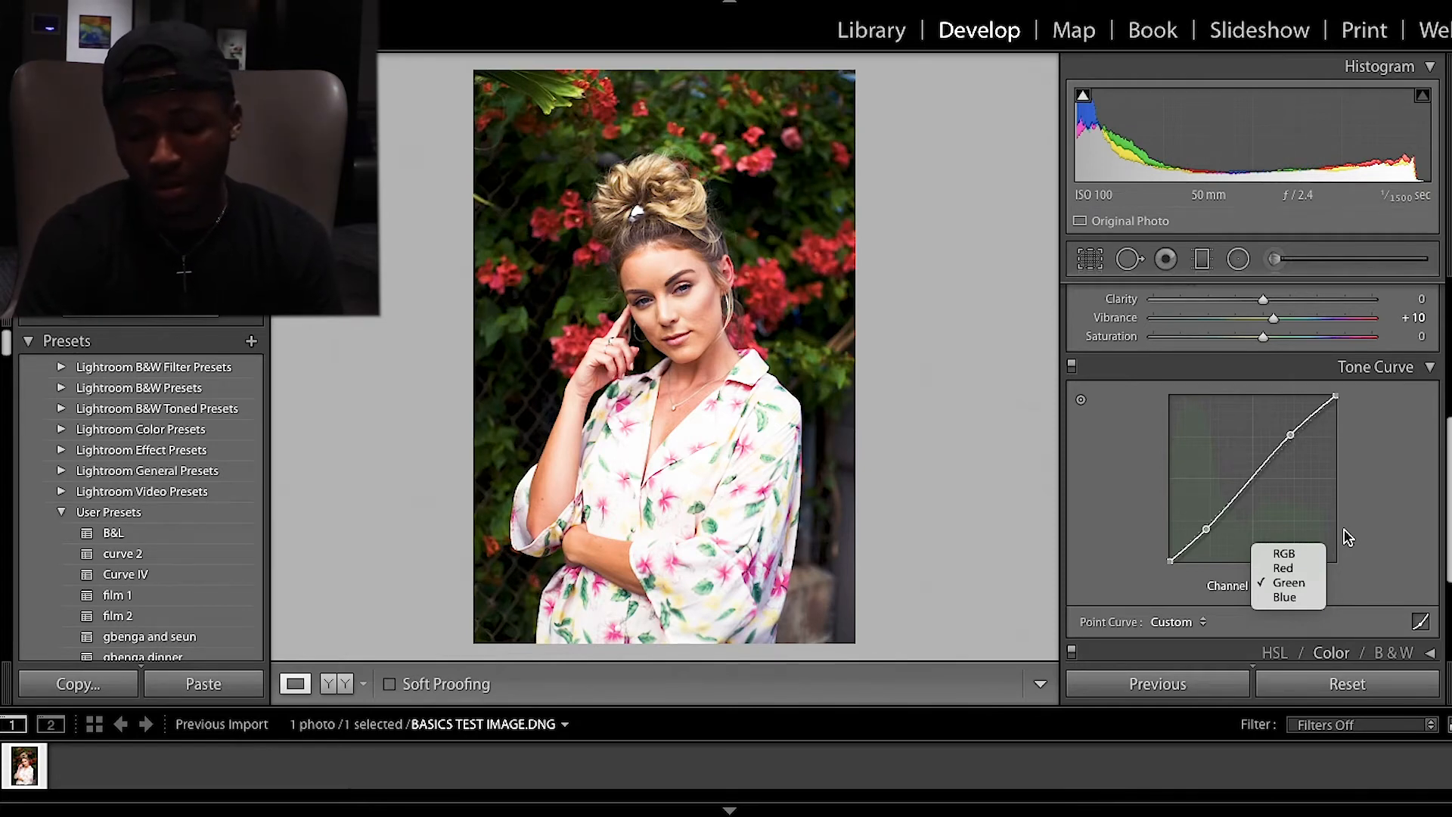
{"action": "left_click", "coordinate": [1302, 600]}
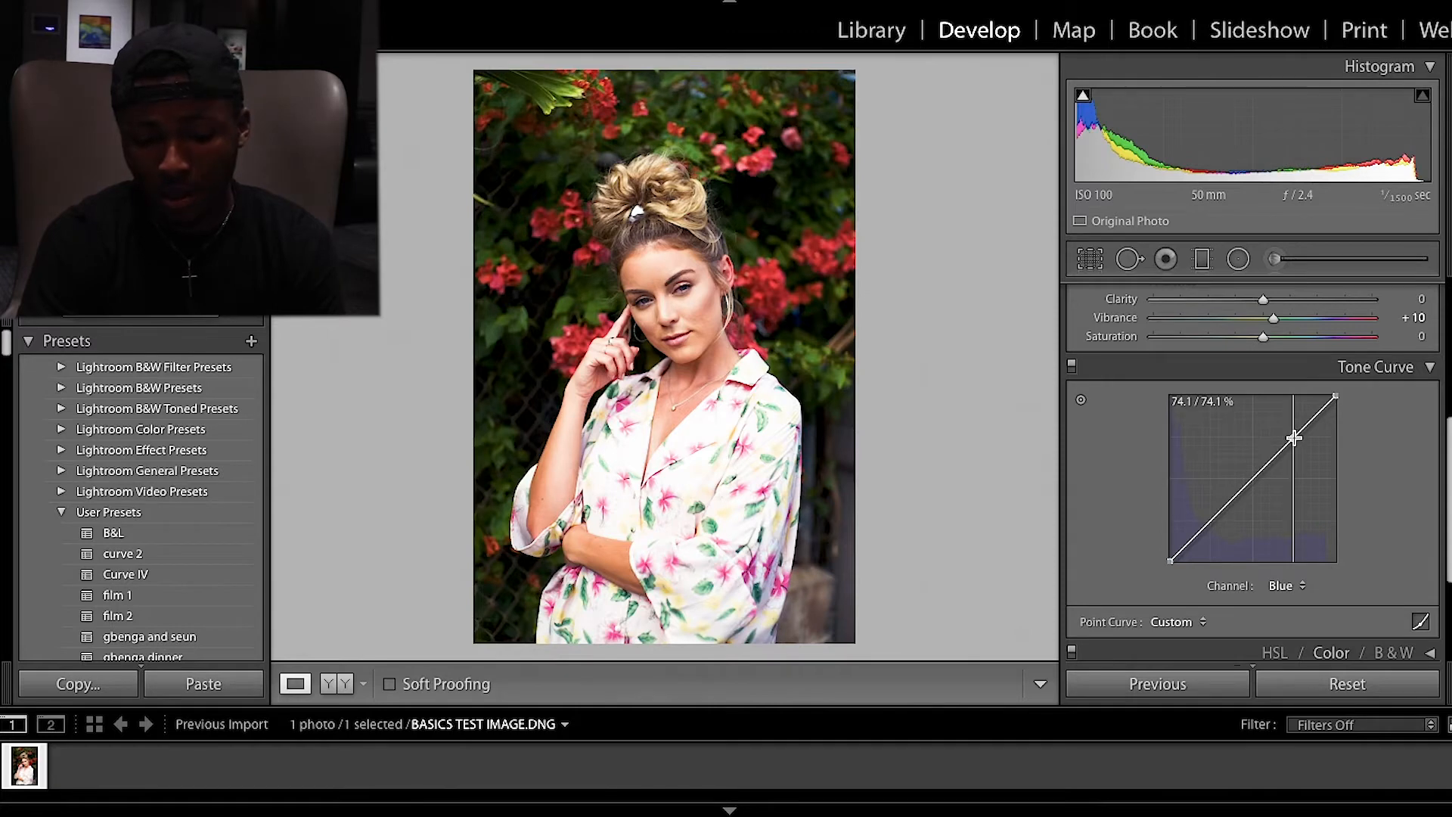
{"action": "left_click_drag", "start_coordinate": [1294, 438], "coordinate": [1295, 435]}
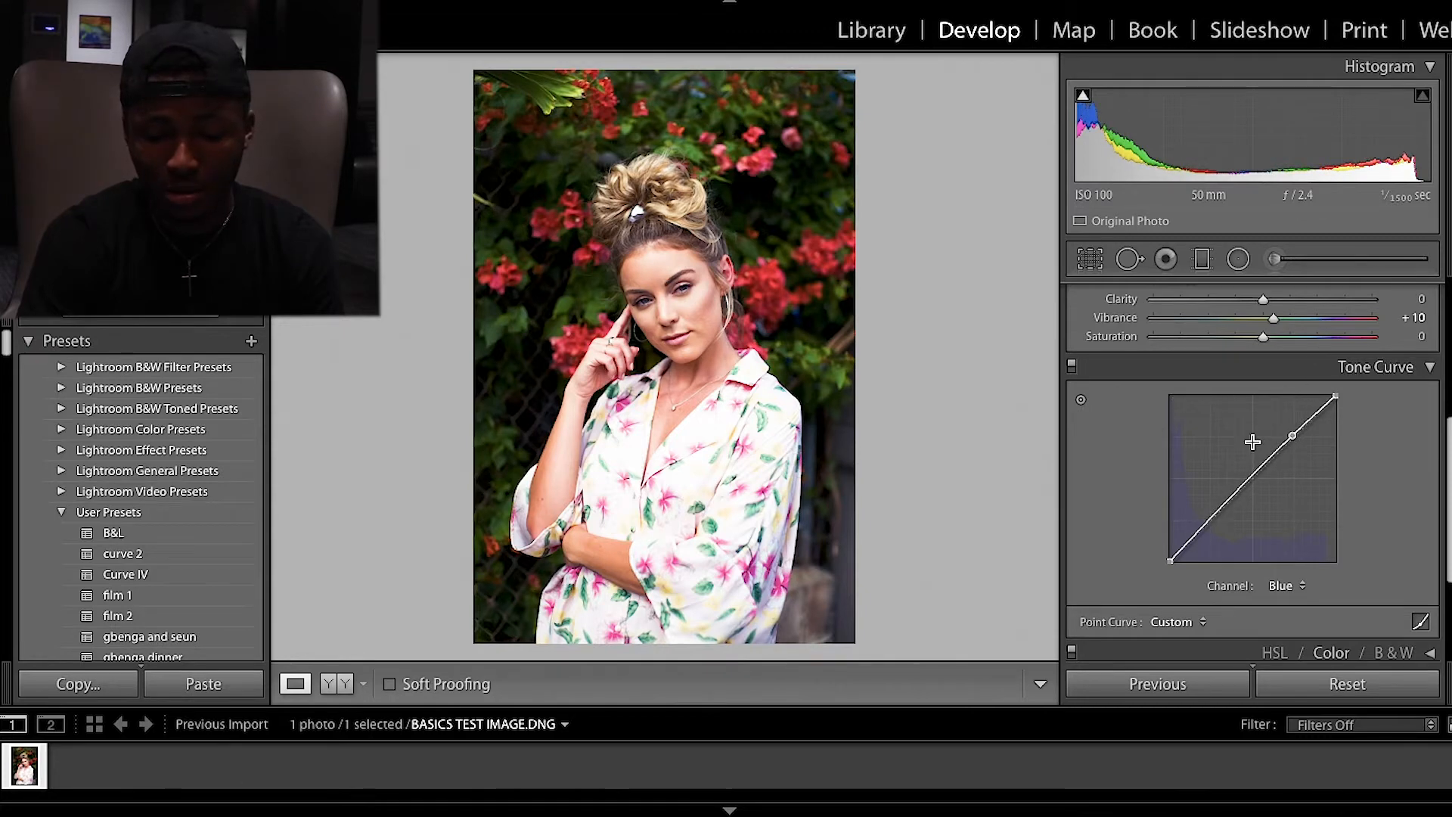
{"action": "left_click_drag", "start_coordinate": [1211, 520], "coordinate": [1211, 527]}
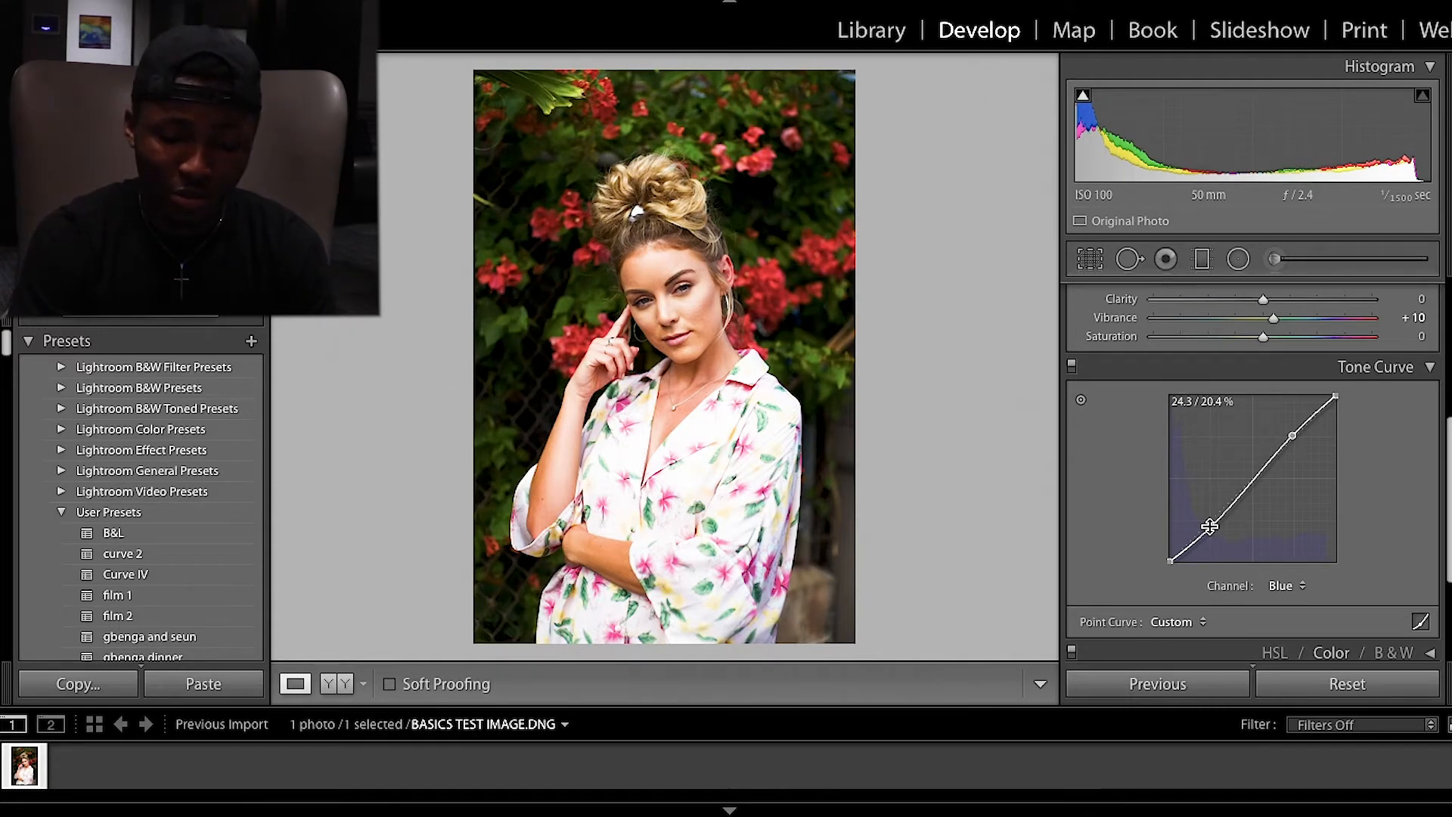
Compare the portrait with the Tone Curve adjustments turned off and on twice, leaving them on
{"action": "left_click", "coordinate": [1072, 368]}
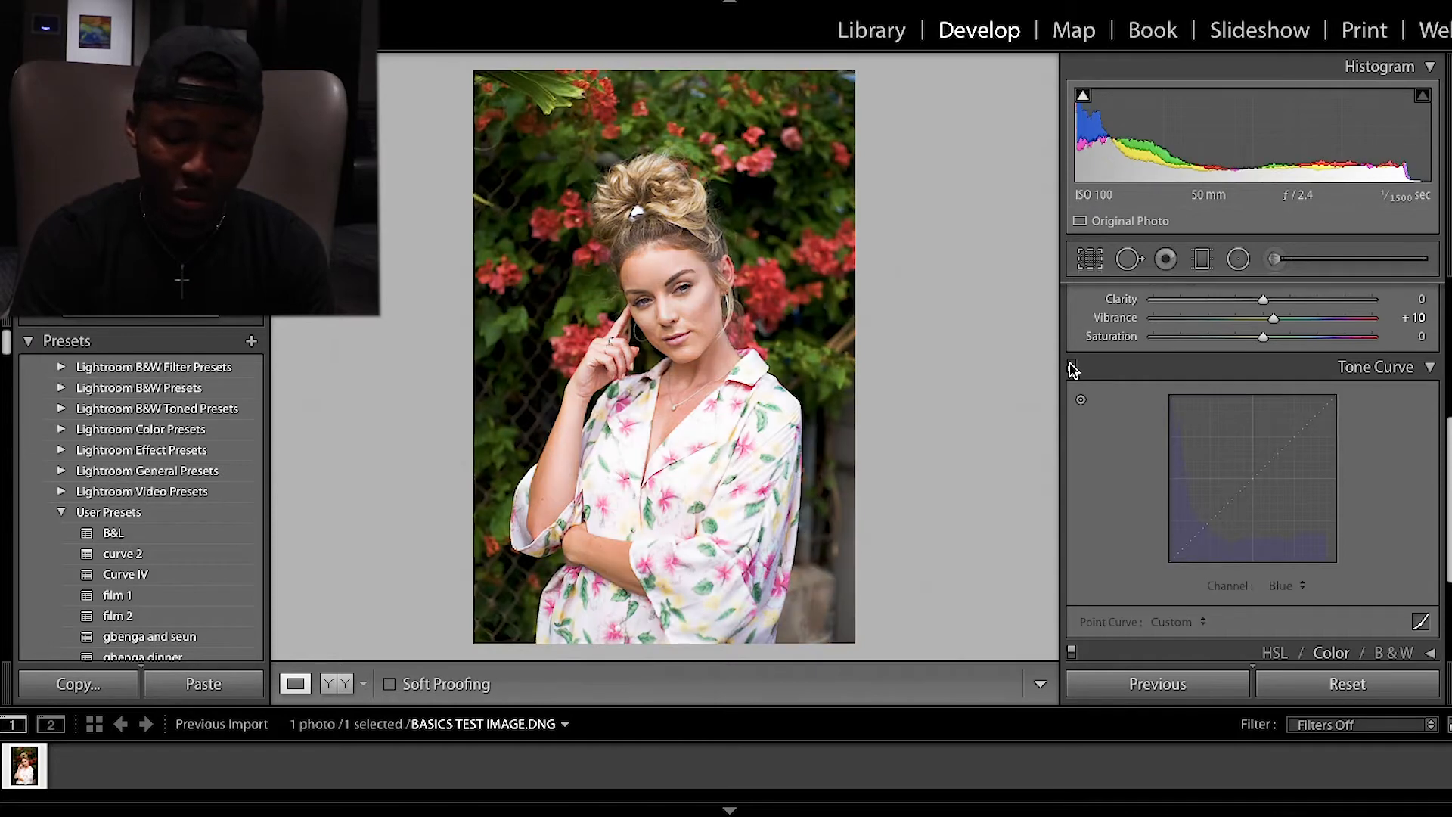
{"action": "left_click", "coordinate": [1072, 367]}
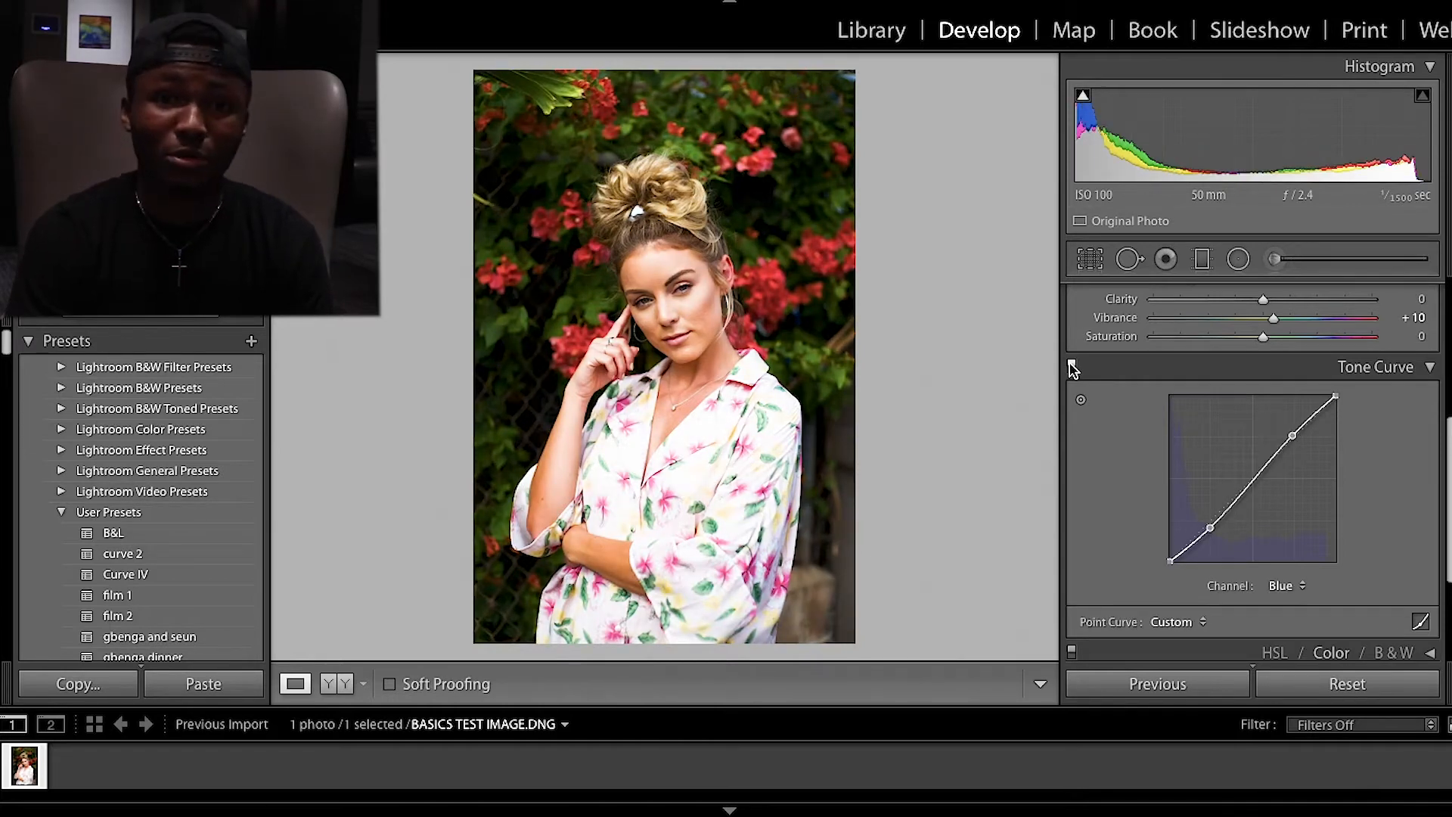
{"action": "left_click", "coordinate": [1072, 368]}
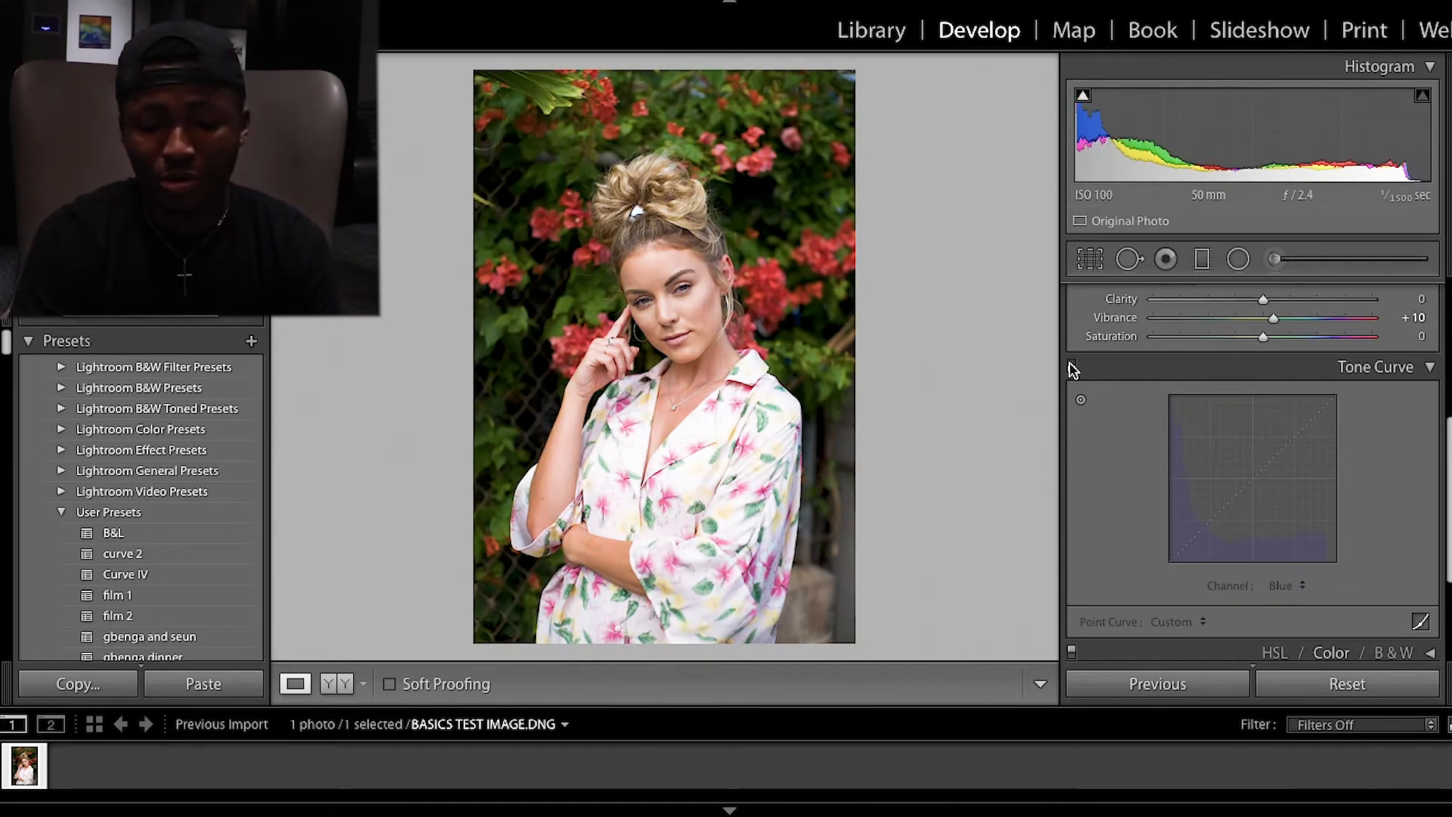
{"action": "left_click", "coordinate": [1072, 368]}
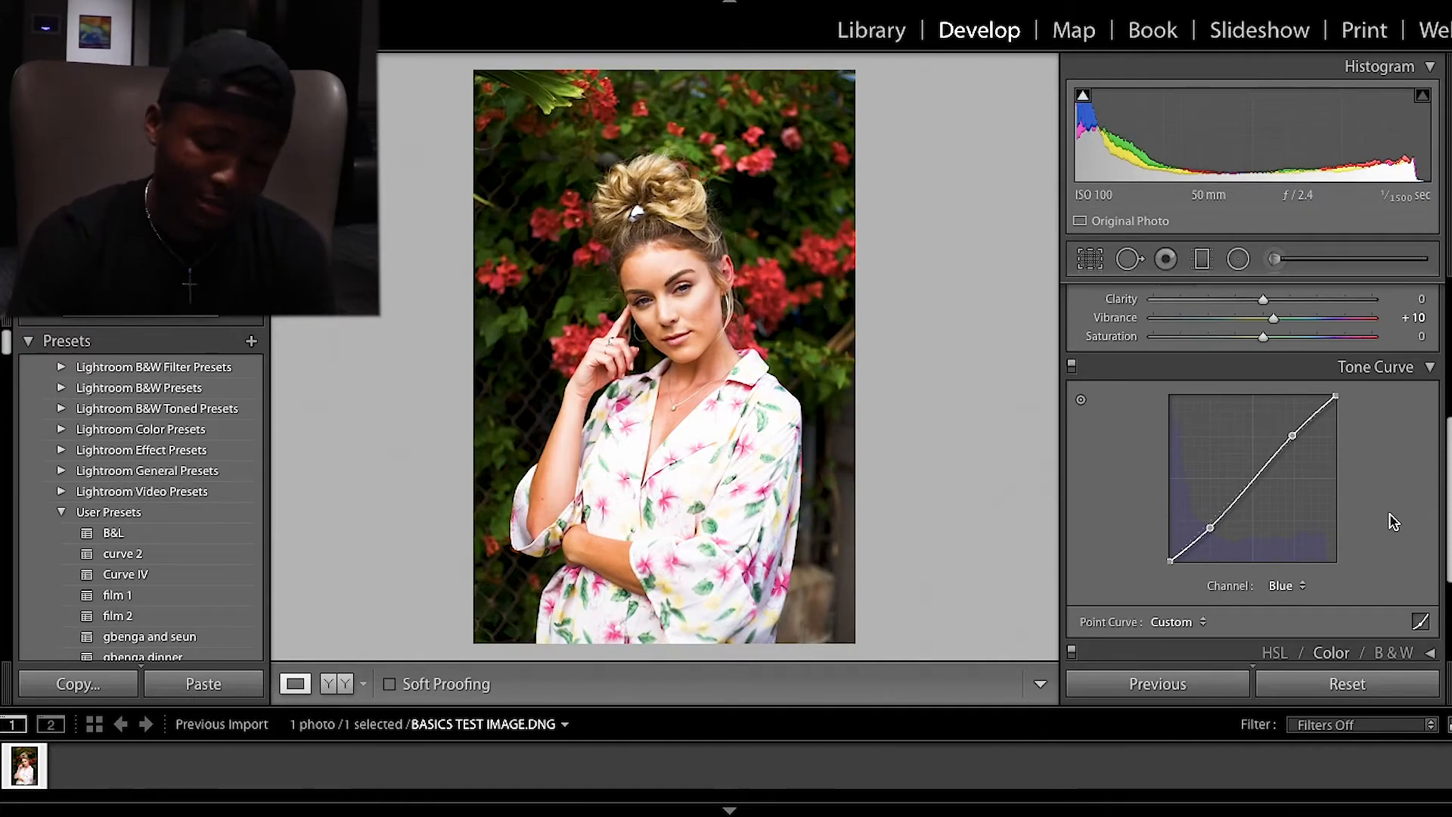
Expand the HSL / Color / B&W section and look through the Hue, Saturation and Luminance controls for each color
{"action": "scroll", "coordinate": [1396, 525], "scroll_direction": "down", "scroll_amount": 1}
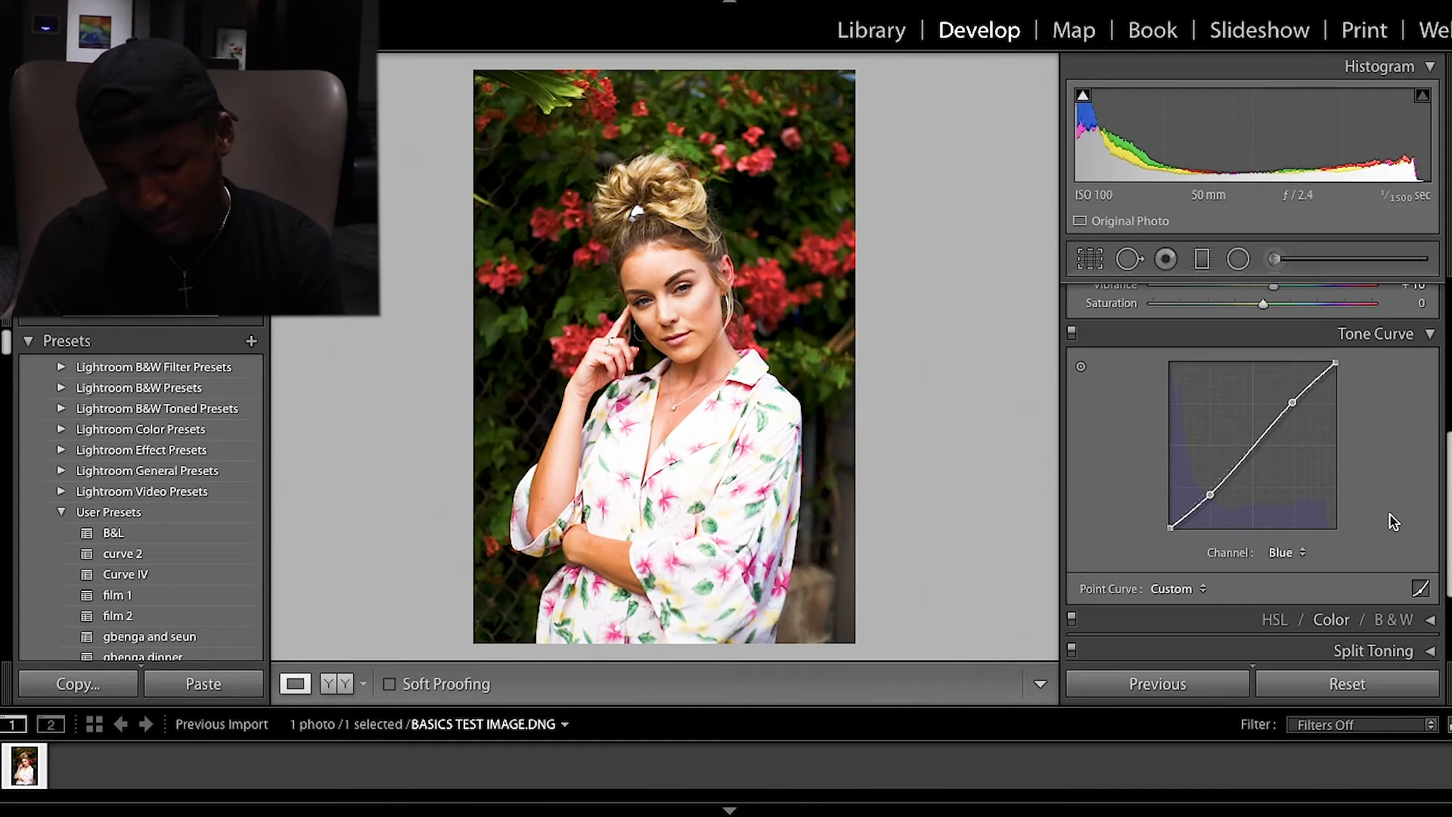
{"action": "scroll", "coordinate": [1395, 522], "scroll_direction": "down", "scroll_amount": 3}
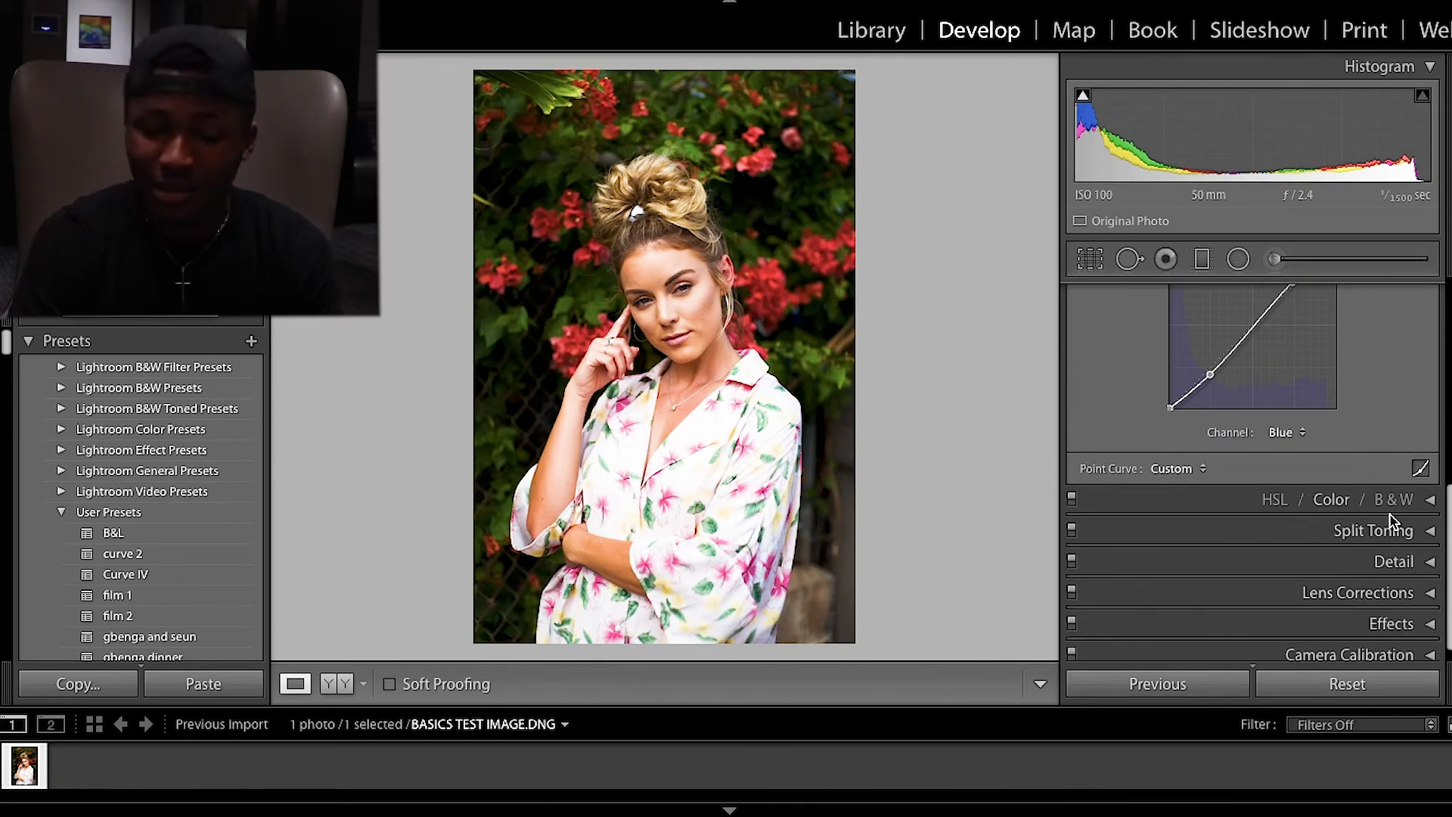
{"action": "scroll", "coordinate": [1358, 562], "scroll_direction": "down", "scroll_amount": 1}
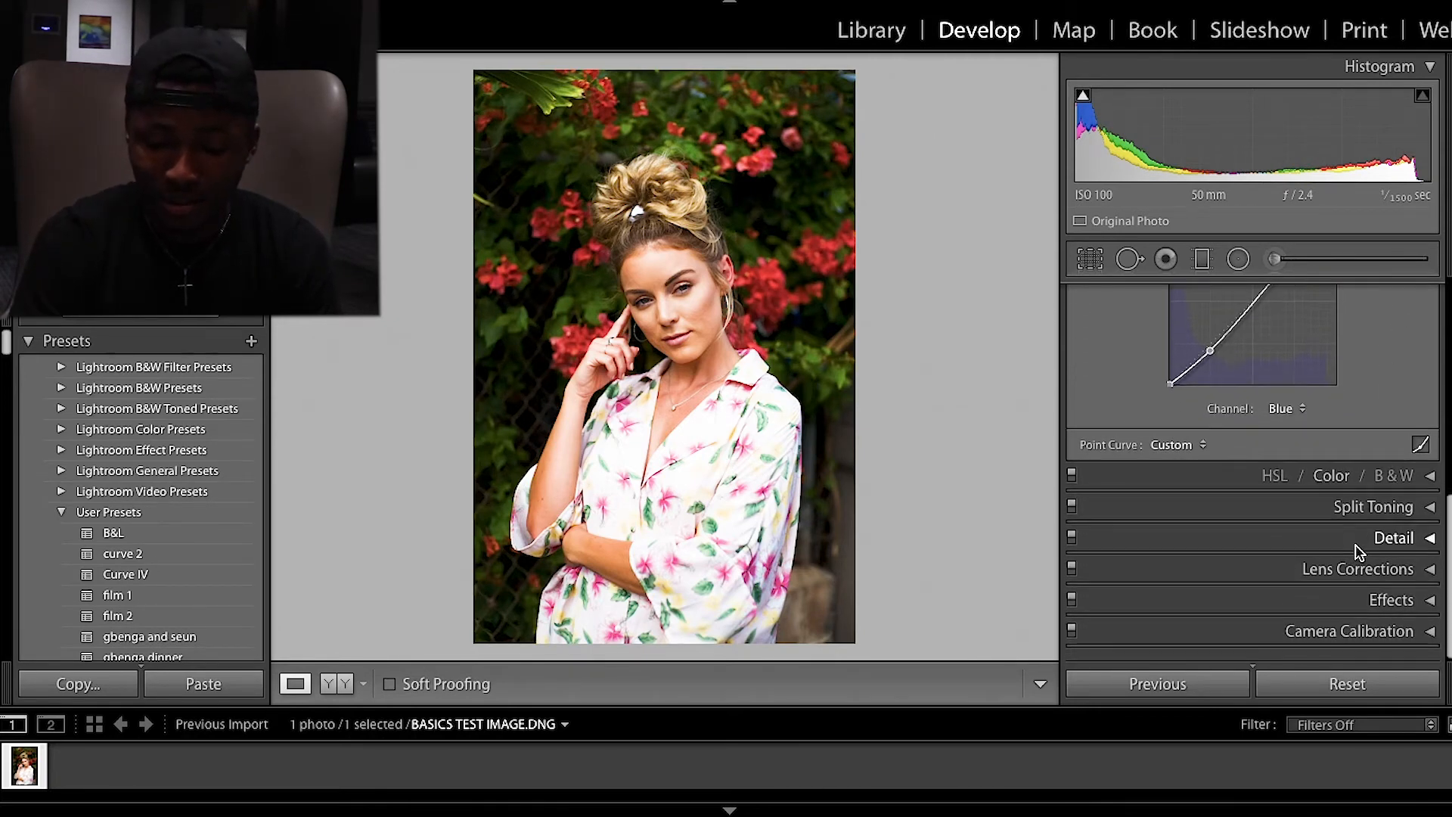
{"action": "left_click", "coordinate": [1432, 483]}
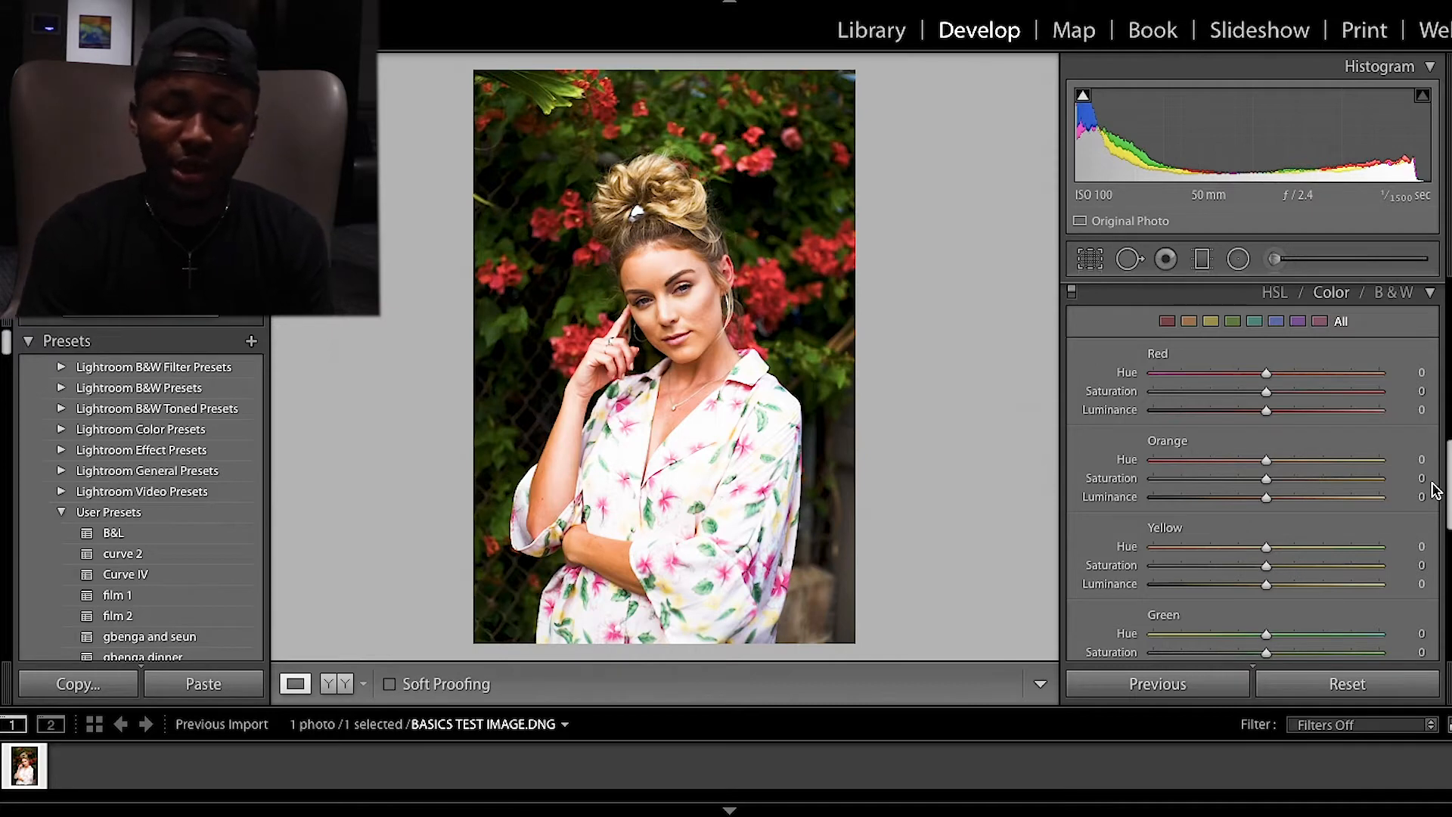
{"action": "scroll", "coordinate": [1435, 491], "scroll_direction": "down", "scroll_amount": 4}
{"action": "scroll", "coordinate": [1435, 490], "scroll_direction": "down", "scroll_amount": 4}
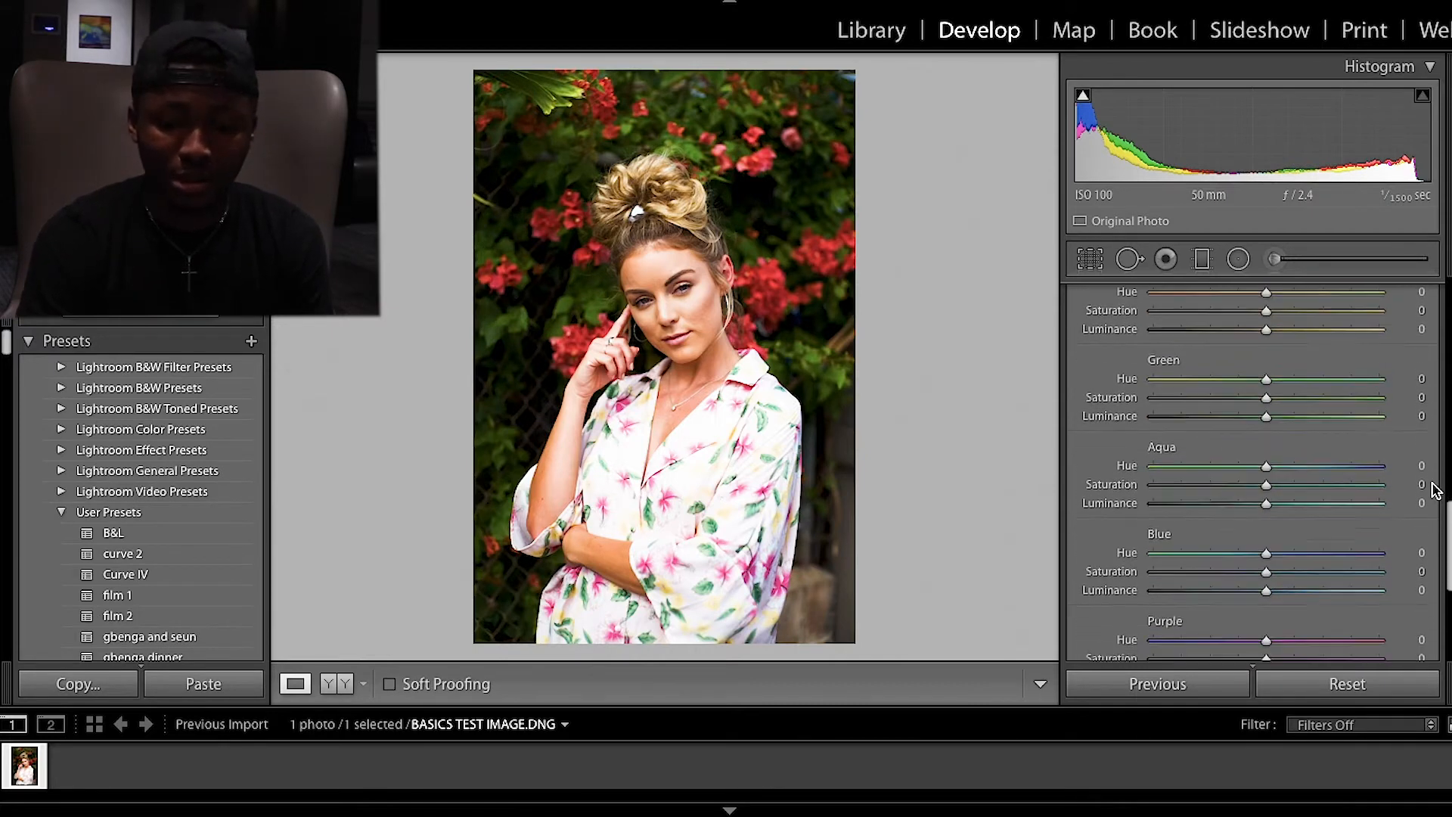
{"action": "scroll", "coordinate": [1435, 491], "scroll_direction": "up", "scroll_amount": 8}
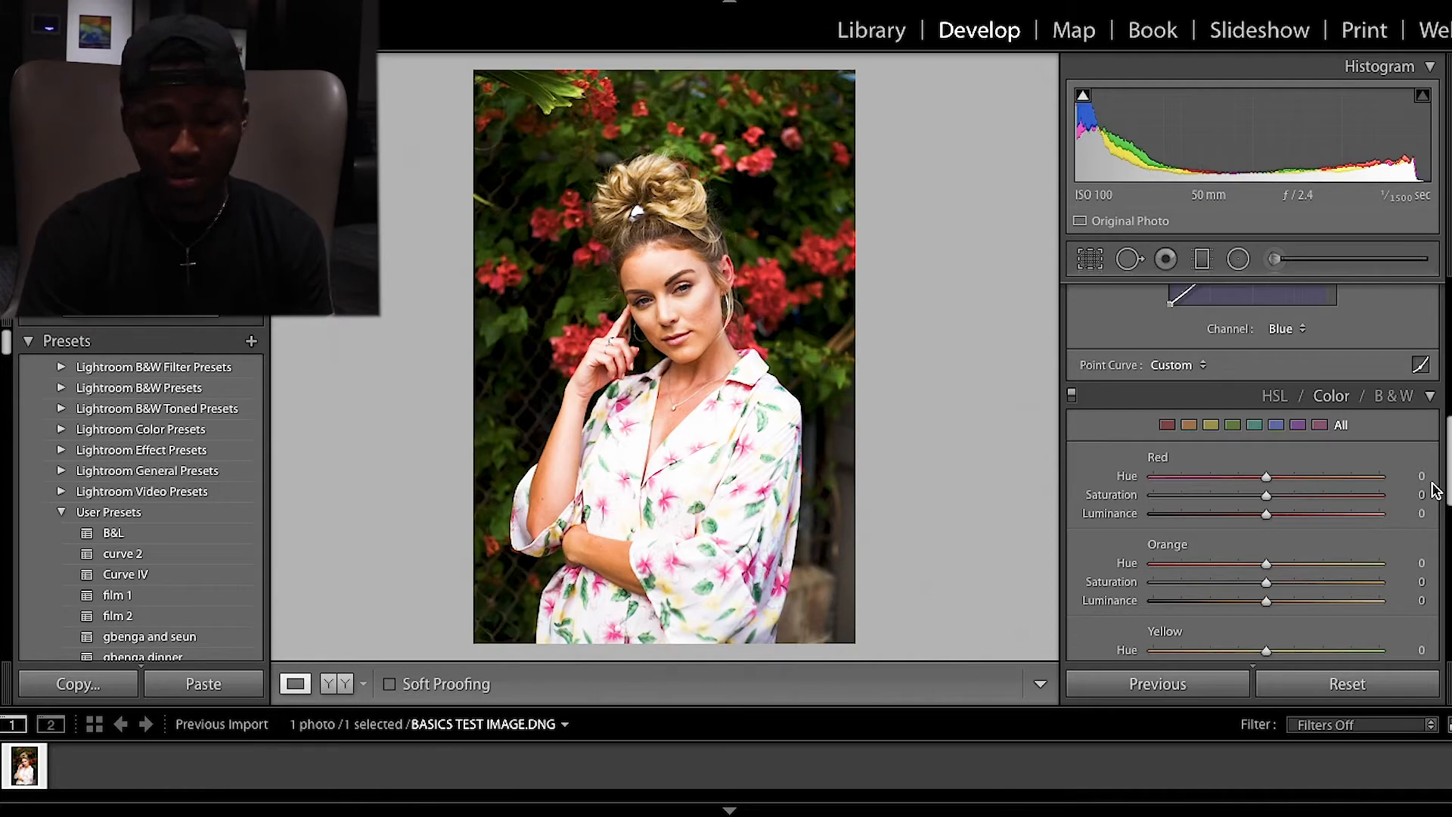
Preview the portrait with Green Hue at +83 and Green Saturation at -100, resetting each to 0
{"action": "scroll", "coordinate": [1435, 490], "scroll_direction": "down", "scroll_amount": 6}
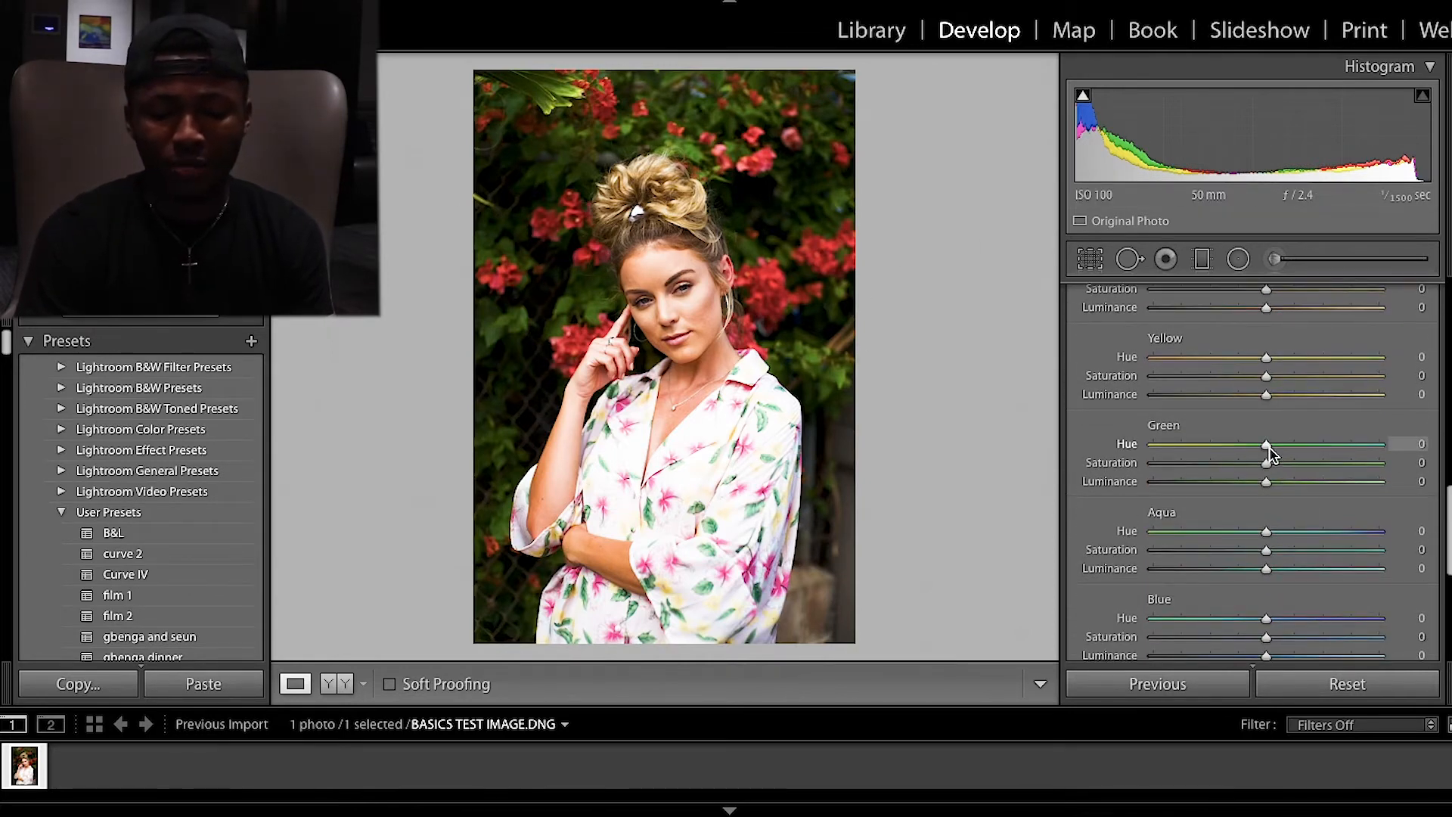
{"action": "left_click_drag", "start_coordinate": [1269, 447], "coordinate": [1363, 447]}
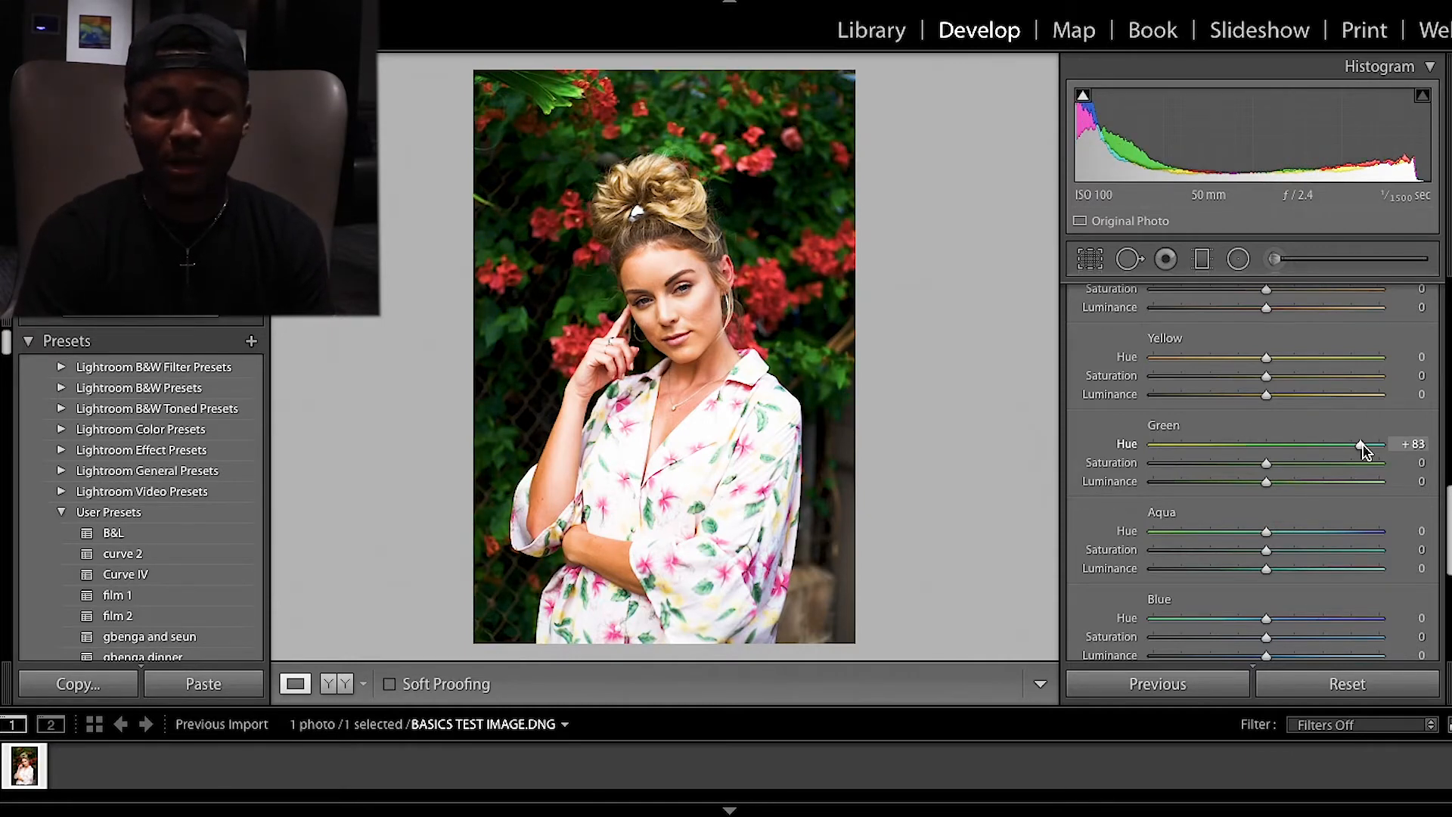
{"action": "double_click", "coordinate": [1363, 447]}
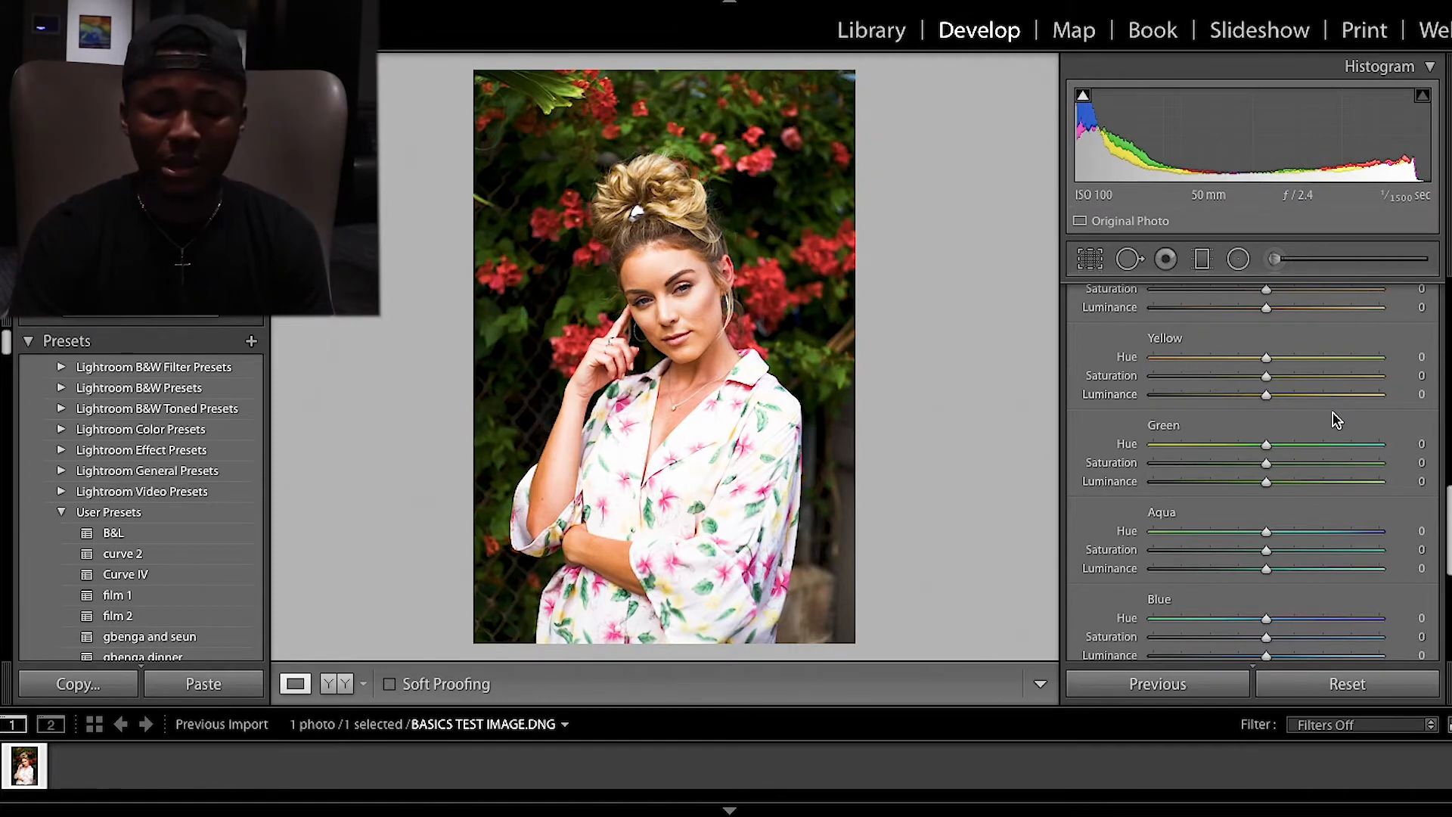
{"action": "left_click_drag", "start_coordinate": [1268, 464], "coordinate": [833, 447]}
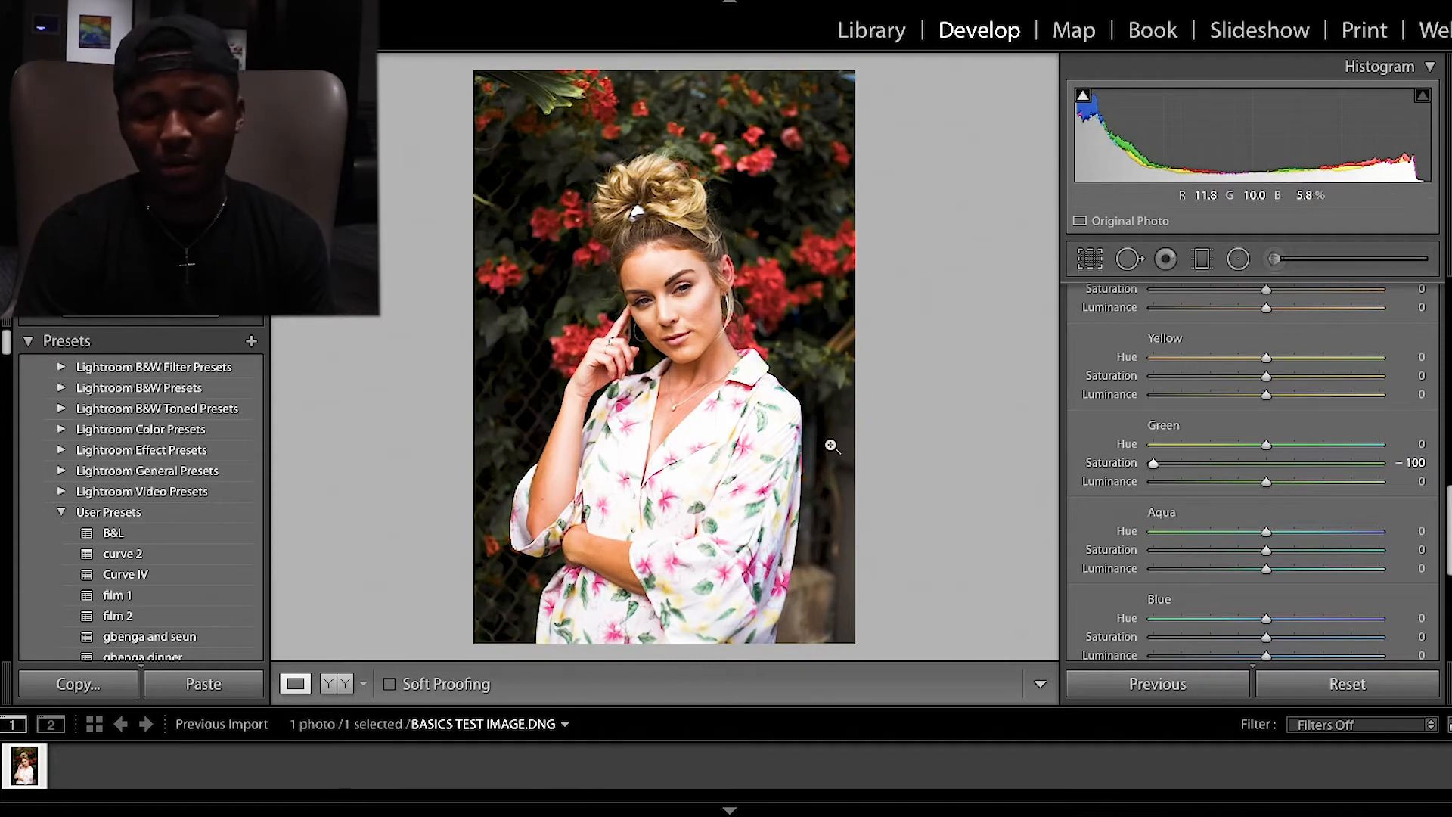
{"action": "double_click", "coordinate": [1155, 464]}
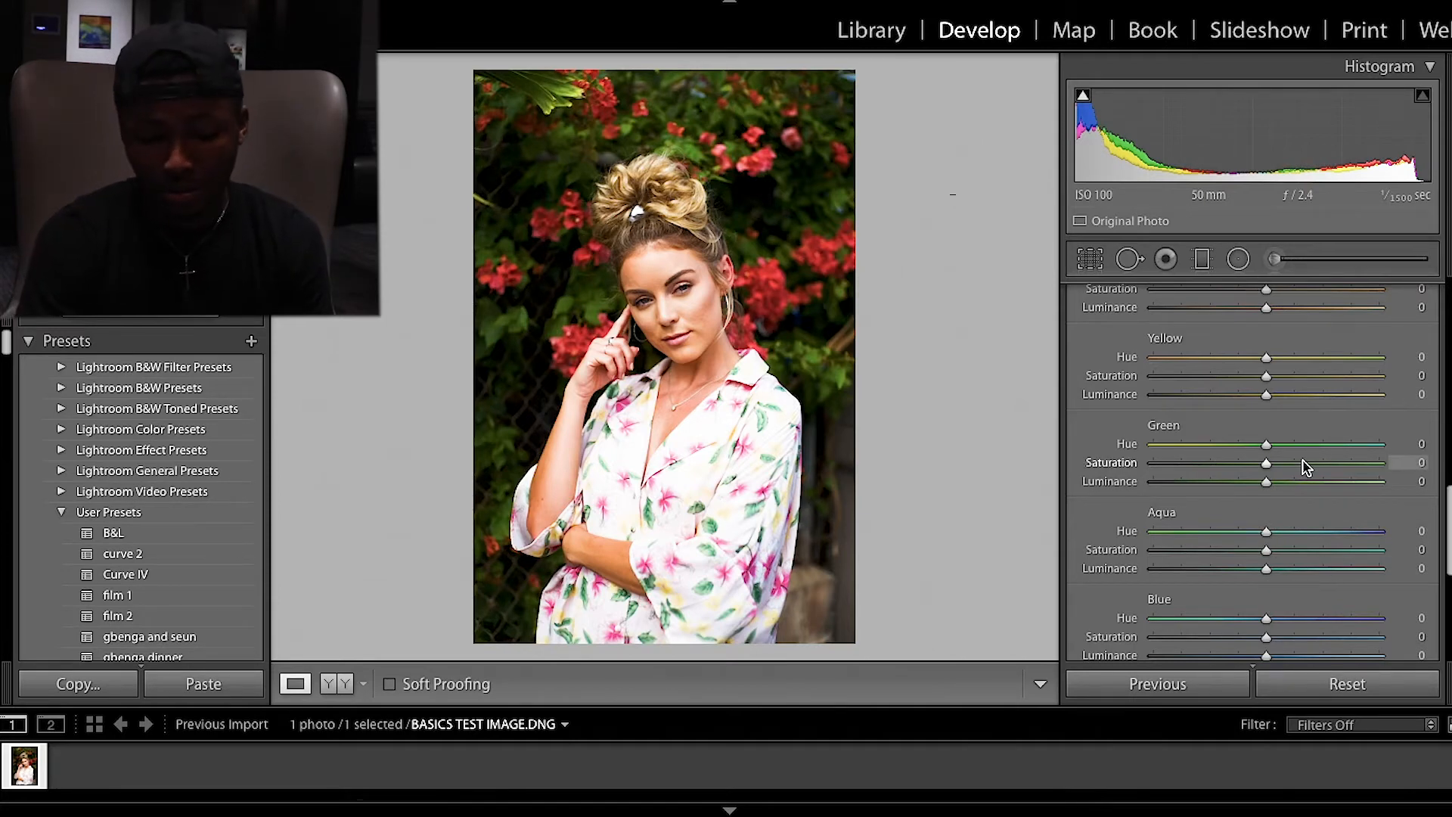
Set the Red Saturation to +8 in the HSL color controls
{"action": "scroll", "coordinate": [1261, 465], "scroll_direction": "up", "scroll_amount": 6}
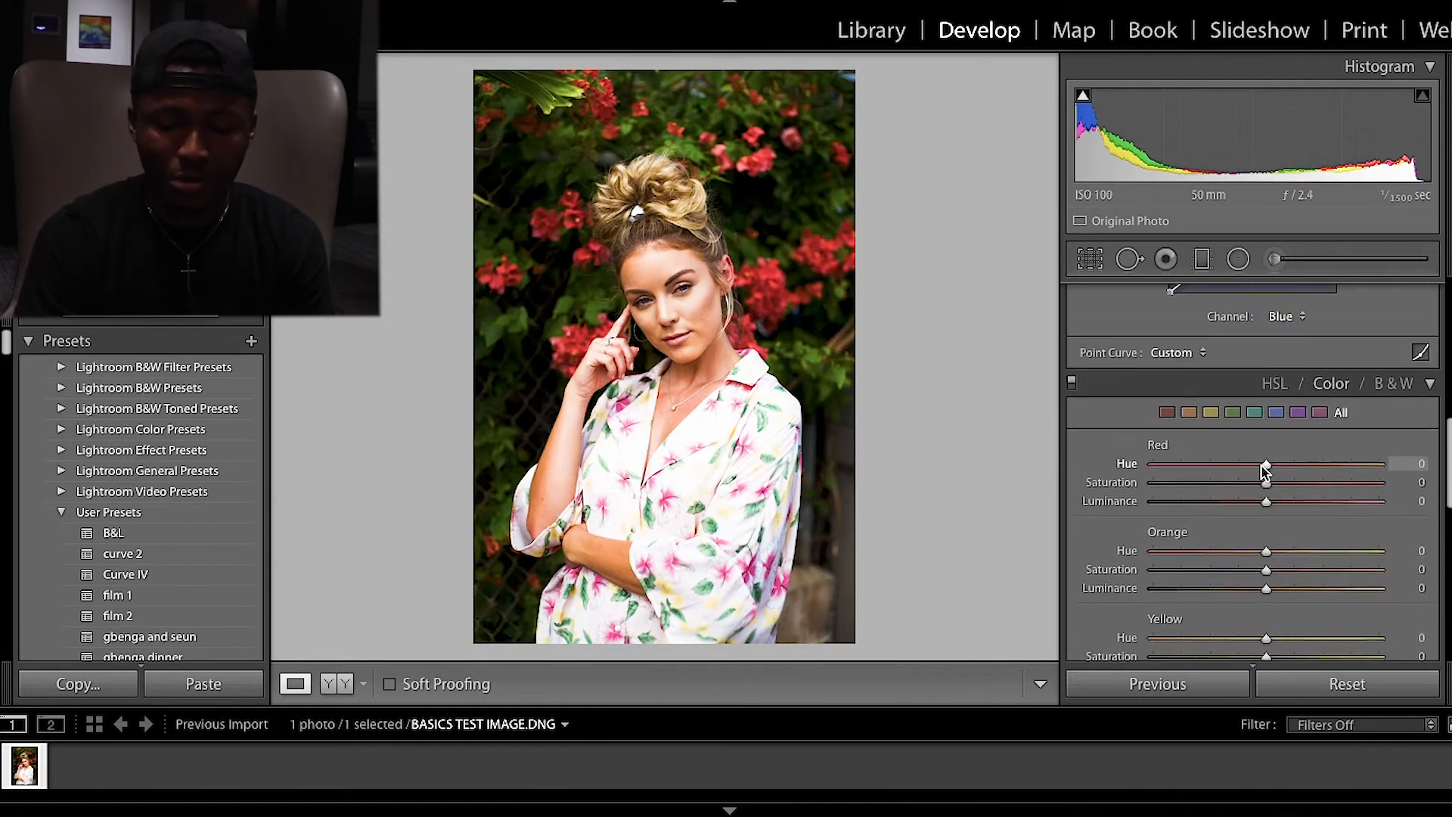
{"action": "scroll", "coordinate": [1265, 470], "scroll_direction": "down", "scroll_amount": 1}
{"action": "left_click", "coordinate": [1270, 456]}
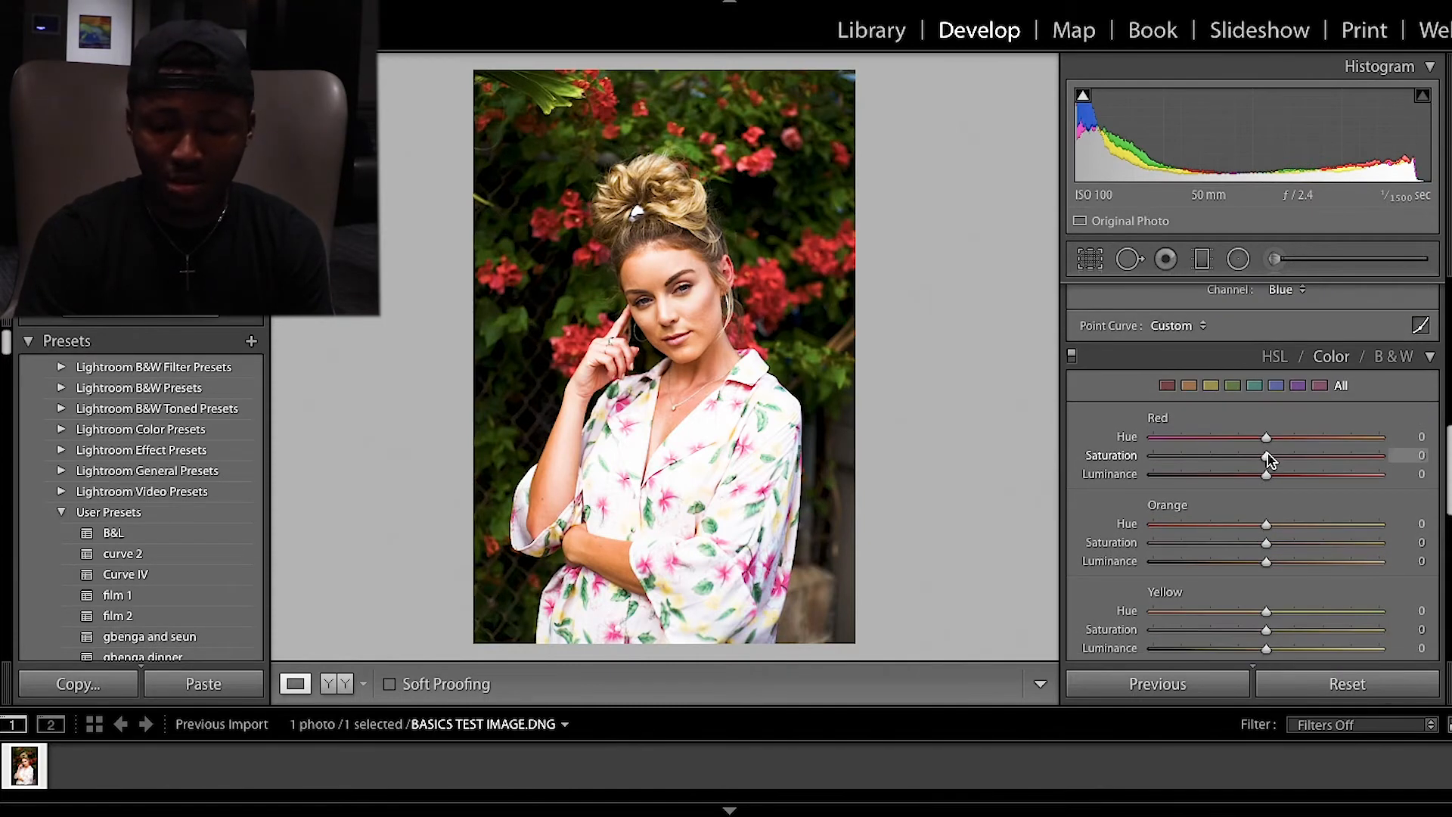
{"action": "left_click_drag", "start_coordinate": [1269, 455], "coordinate": [1277, 460]}
Set Orange Saturation to +5 and Orange Luminance to +3, and raise Yellow Saturation to +11
{"action": "scroll", "coordinate": [1275, 459], "scroll_direction": "down", "scroll_amount": 3}
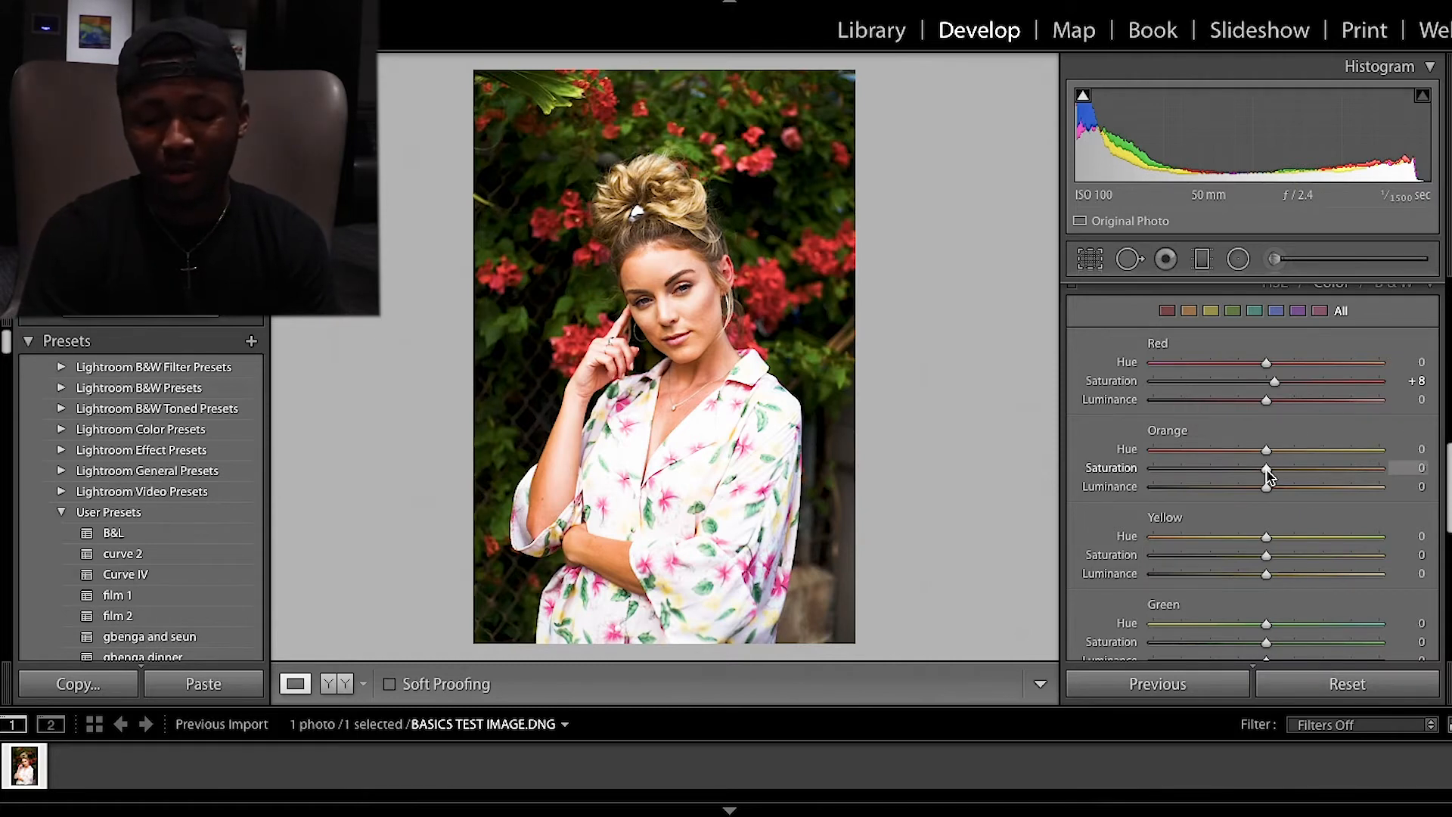
{"action": "left_click_drag", "start_coordinate": [1268, 474], "coordinate": [1275, 474]}
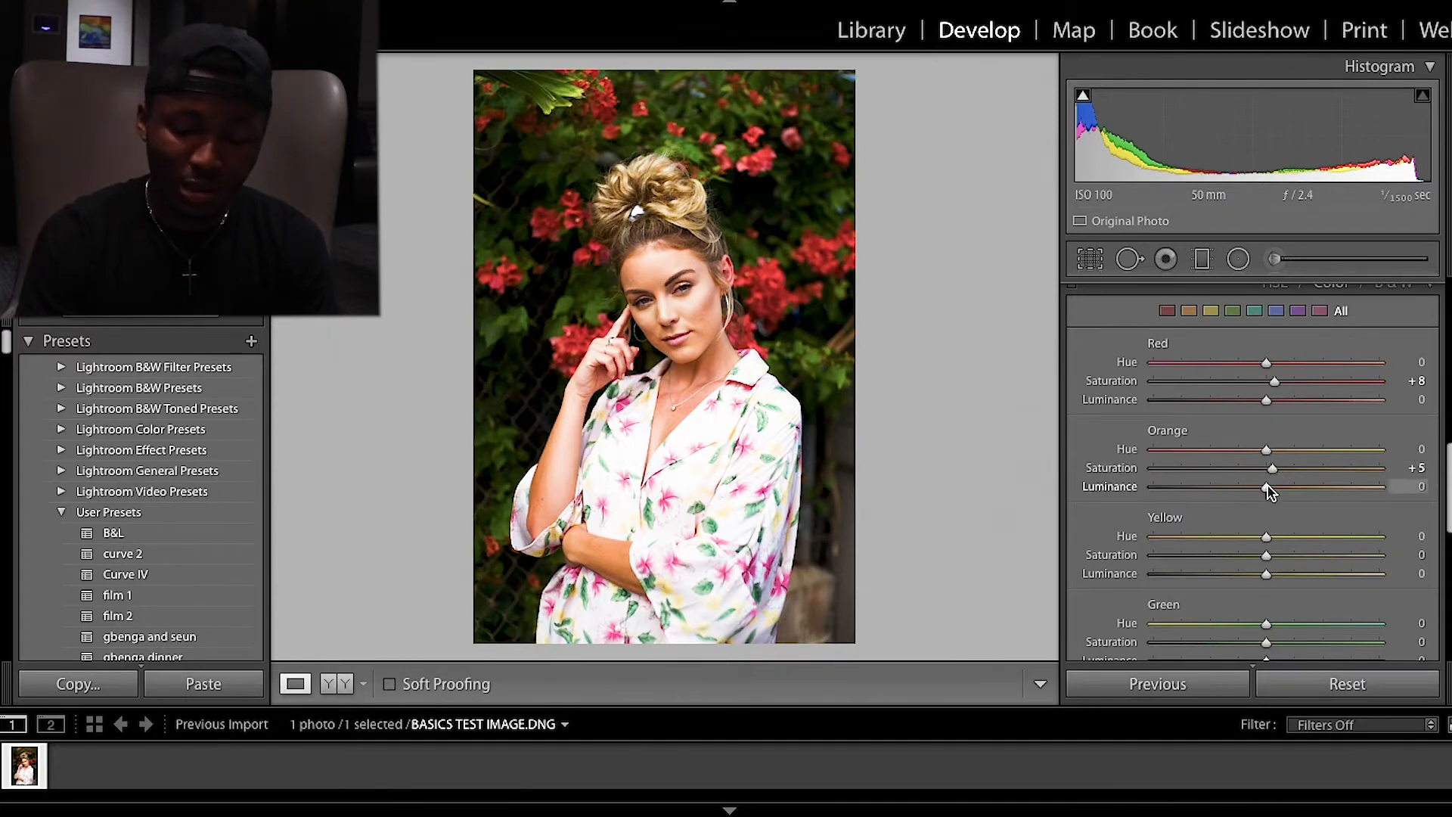
{"action": "left_click_drag", "start_coordinate": [1269, 492], "coordinate": [1273, 492]}
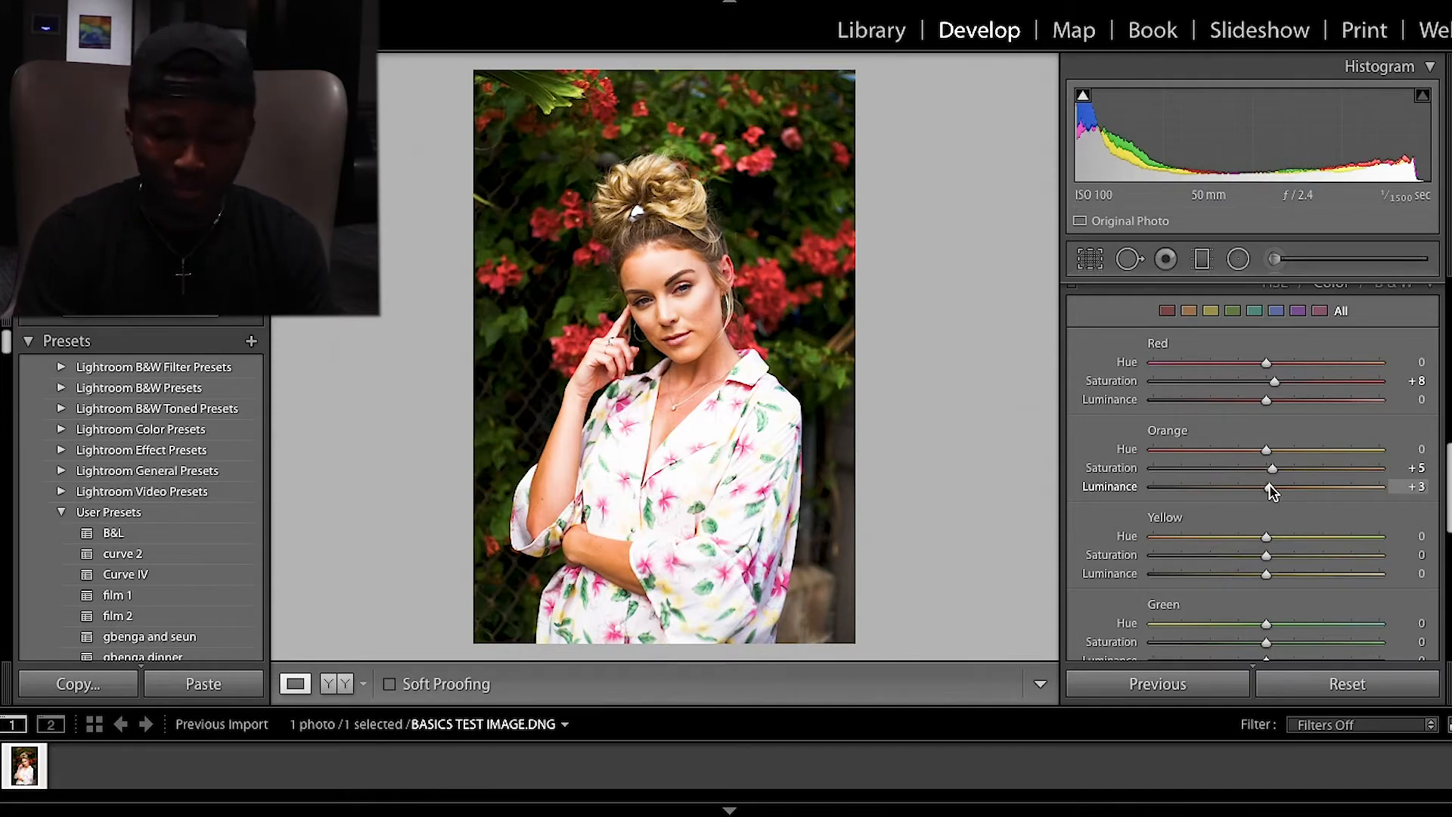
{"action": "scroll", "coordinate": [1271, 490], "scroll_direction": "down", "scroll_amount": 3}
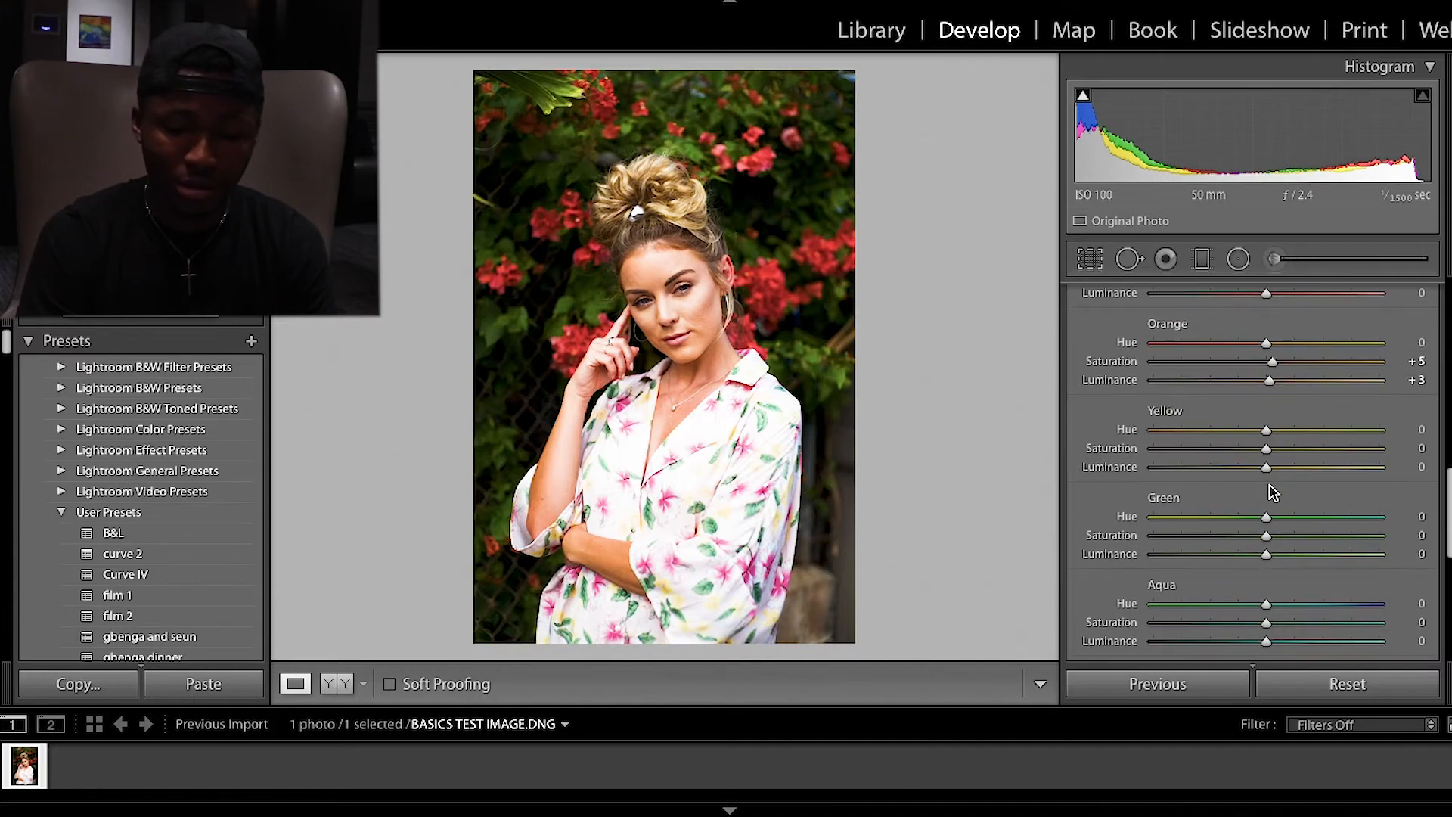
{"action": "left_click_drag", "start_coordinate": [1268, 453], "coordinate": [1280, 452]}
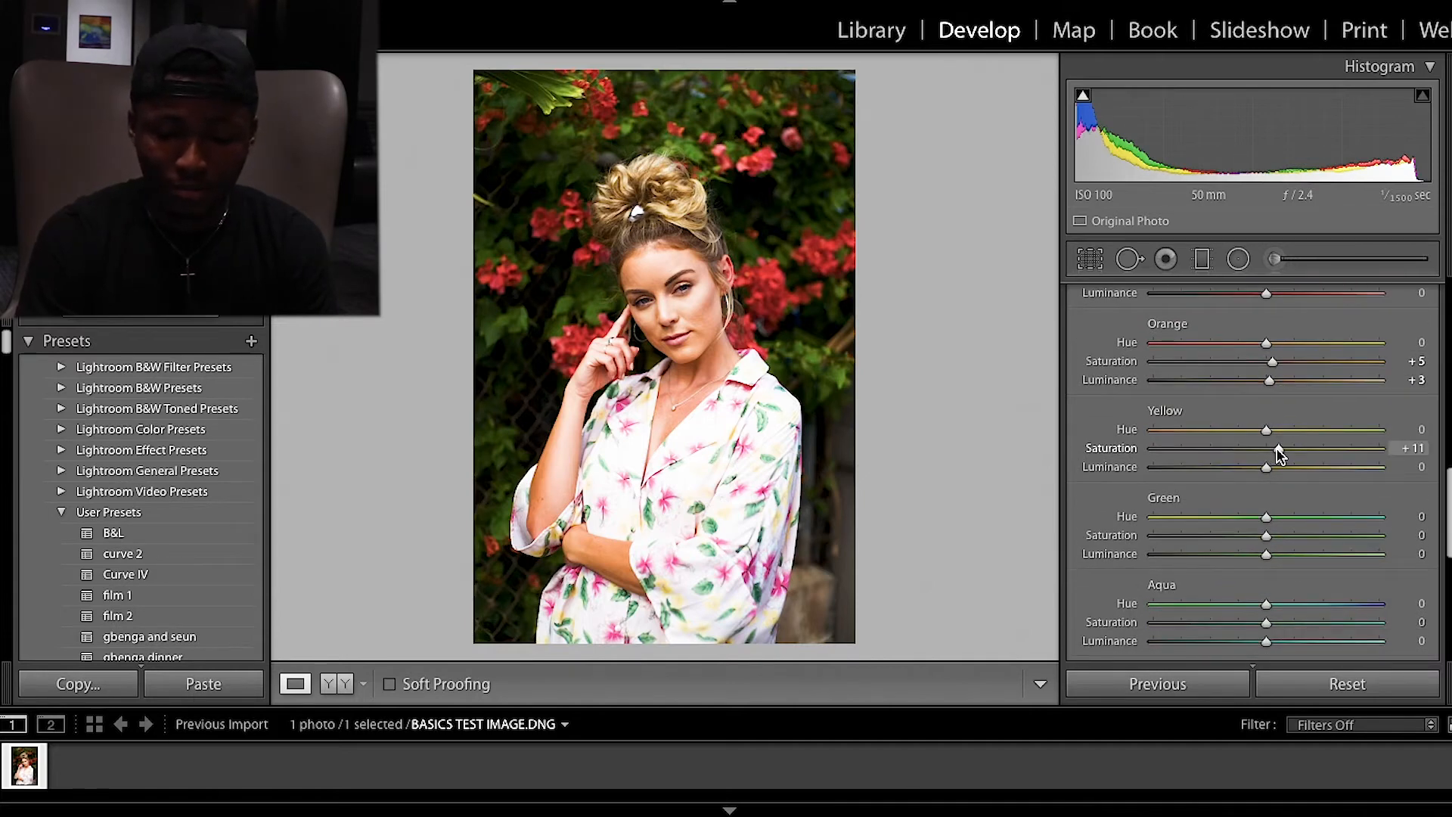
Set the Green color's Hue to +24, Saturation to -81 and Luminance to +15
{"action": "scroll", "coordinate": [1279, 452], "scroll_direction": "down", "scroll_amount": 3}
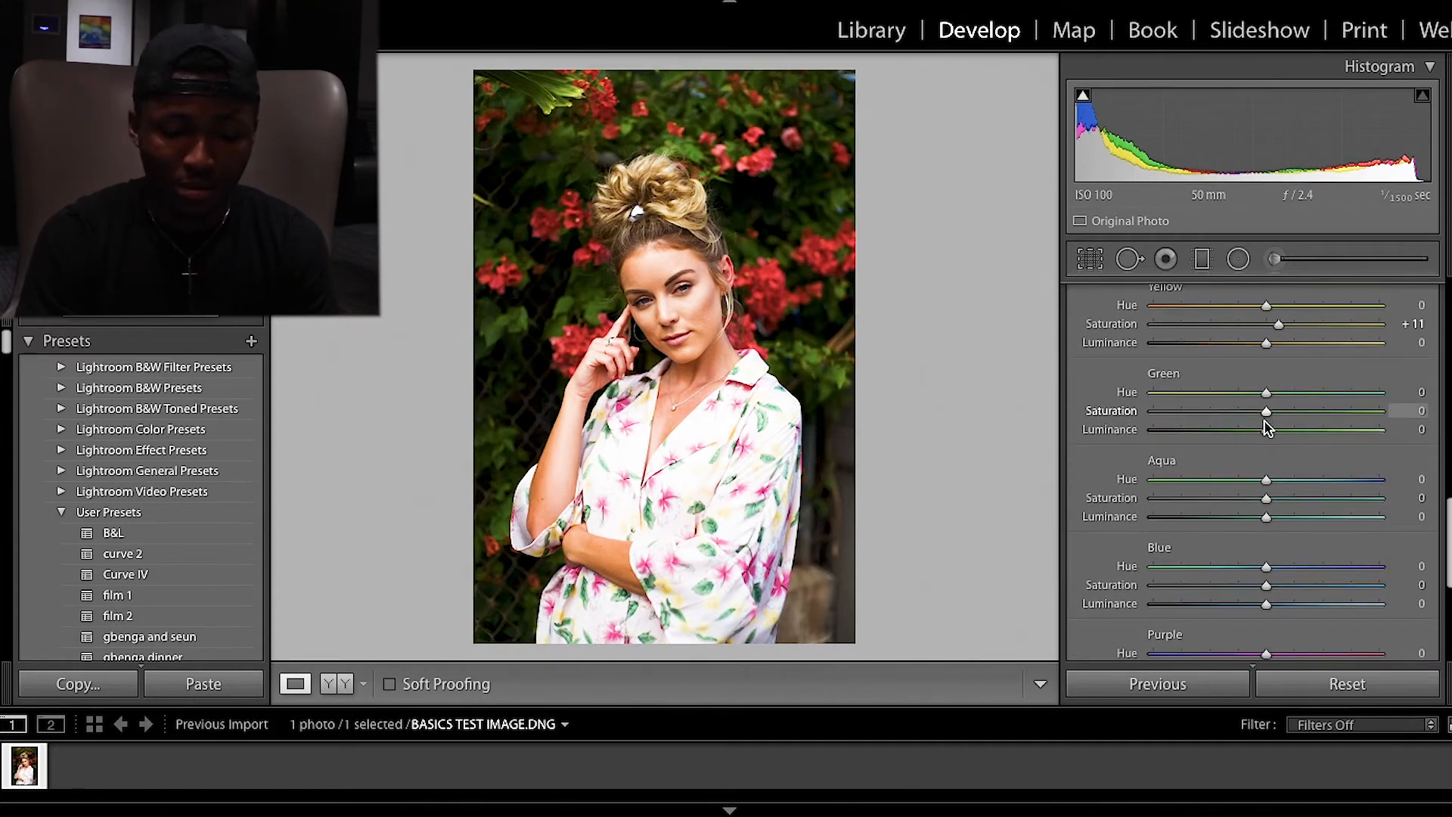
{"action": "left_click_drag", "start_coordinate": [1268, 393], "coordinate": [1174, 405]}
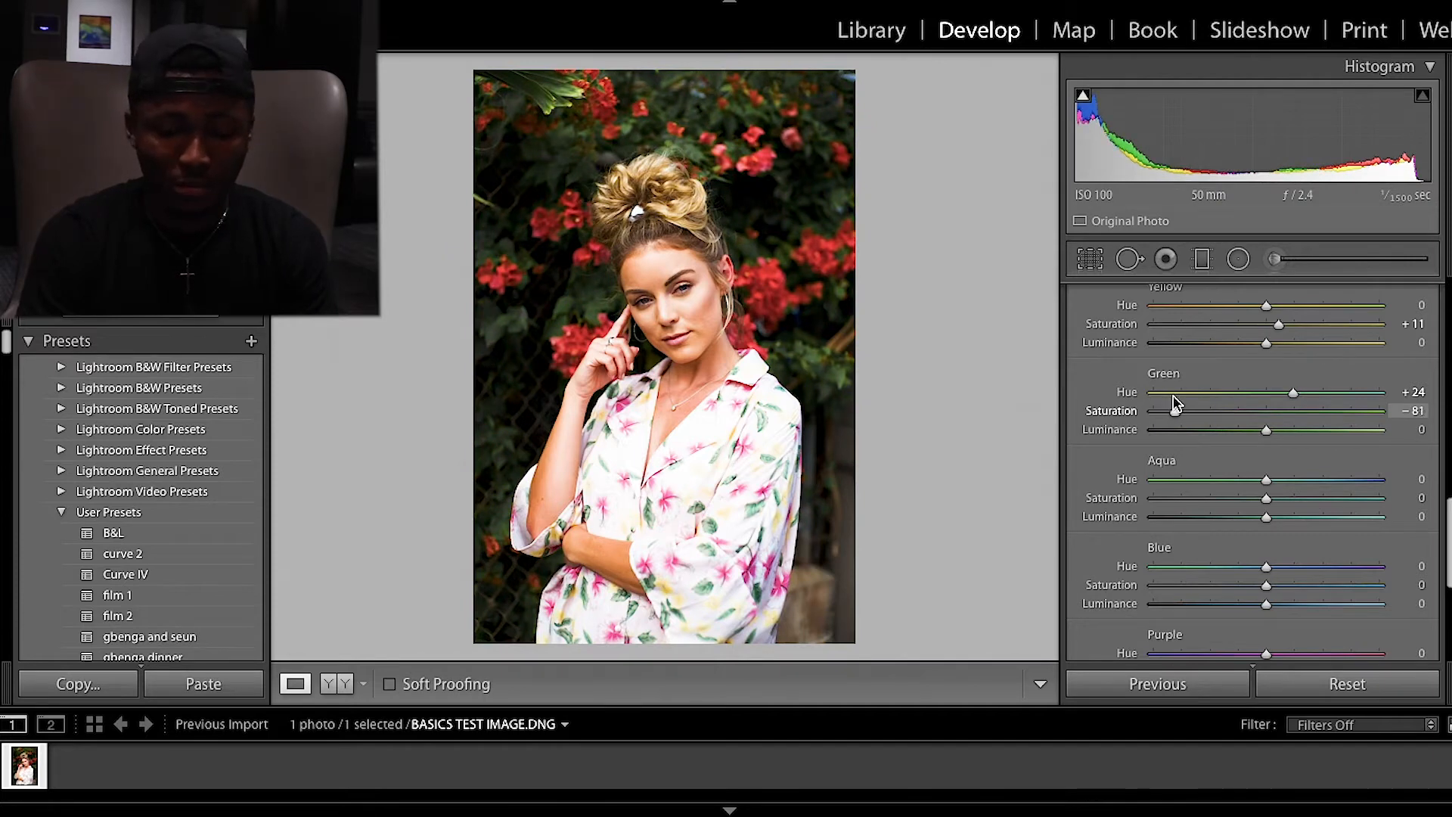
{"action": "mouse_move", "coordinate": [1267, 431]}
{"action": "left_mouse_down"}
{"action": "mouse_move", "coordinate": [1358, 437]}
{"action": "mouse_move", "coordinate": [1270, 431]}
{"action": "left_mouse_up"}
{"action": "left_click", "coordinate": [1282, 430]}
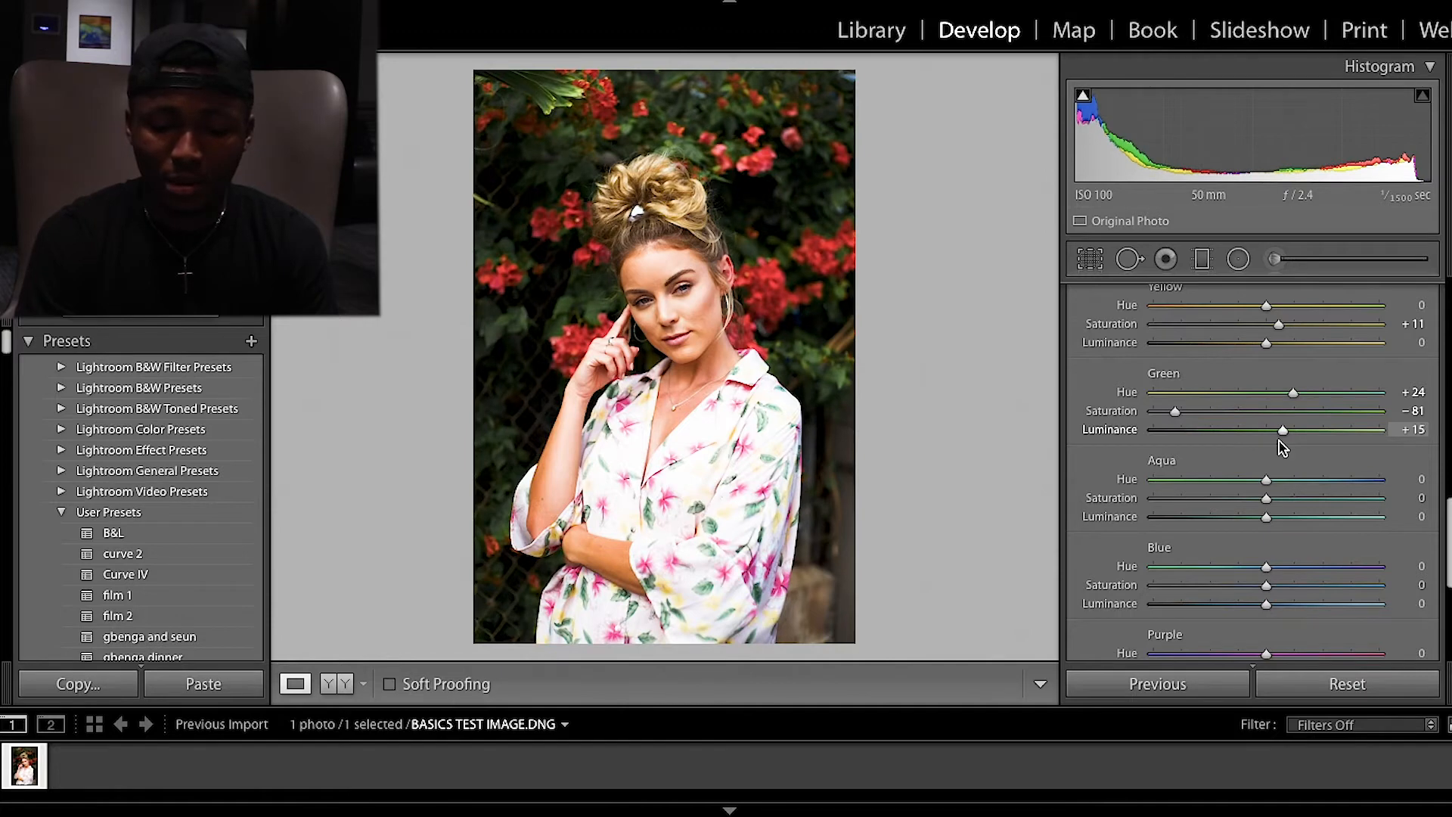
Leave Blue at 0, set Purple Saturation to +9, and set Magenta Saturation to +14 and Luminance to +10
{"action": "scroll", "coordinate": [1282, 447], "scroll_direction": "down", "scroll_amount": 3}
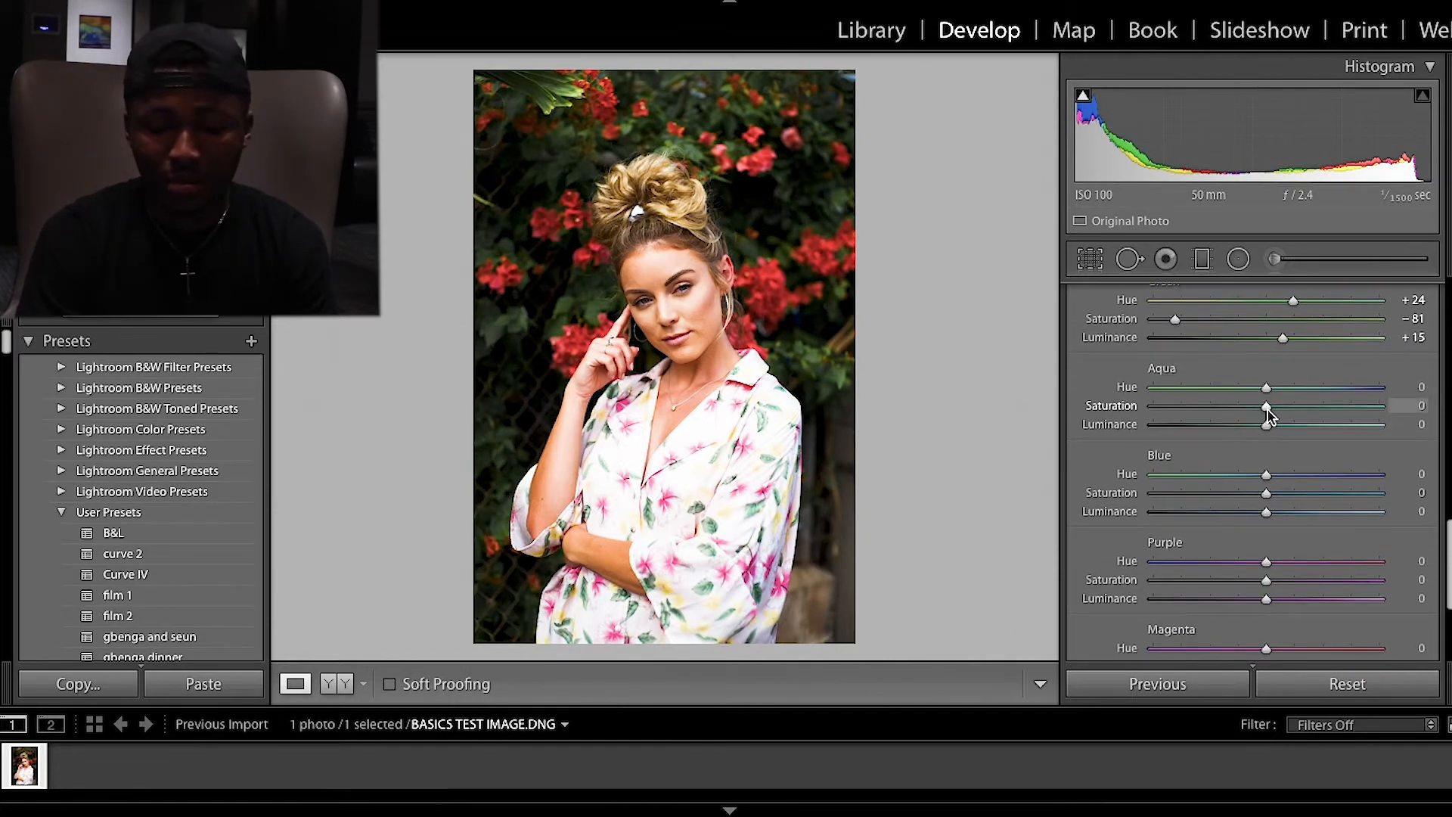
{"action": "mouse_move", "coordinate": [1267, 503]}
{"action": "left_mouse_down"}
{"action": "mouse_move", "coordinate": [1277, 497]}
{"action": "mouse_move", "coordinate": [1037, 496]}
{"action": "mouse_move", "coordinate": [1413, 512]}
{"action": "mouse_move", "coordinate": [1272, 494]}
{"action": "left_mouse_up"}
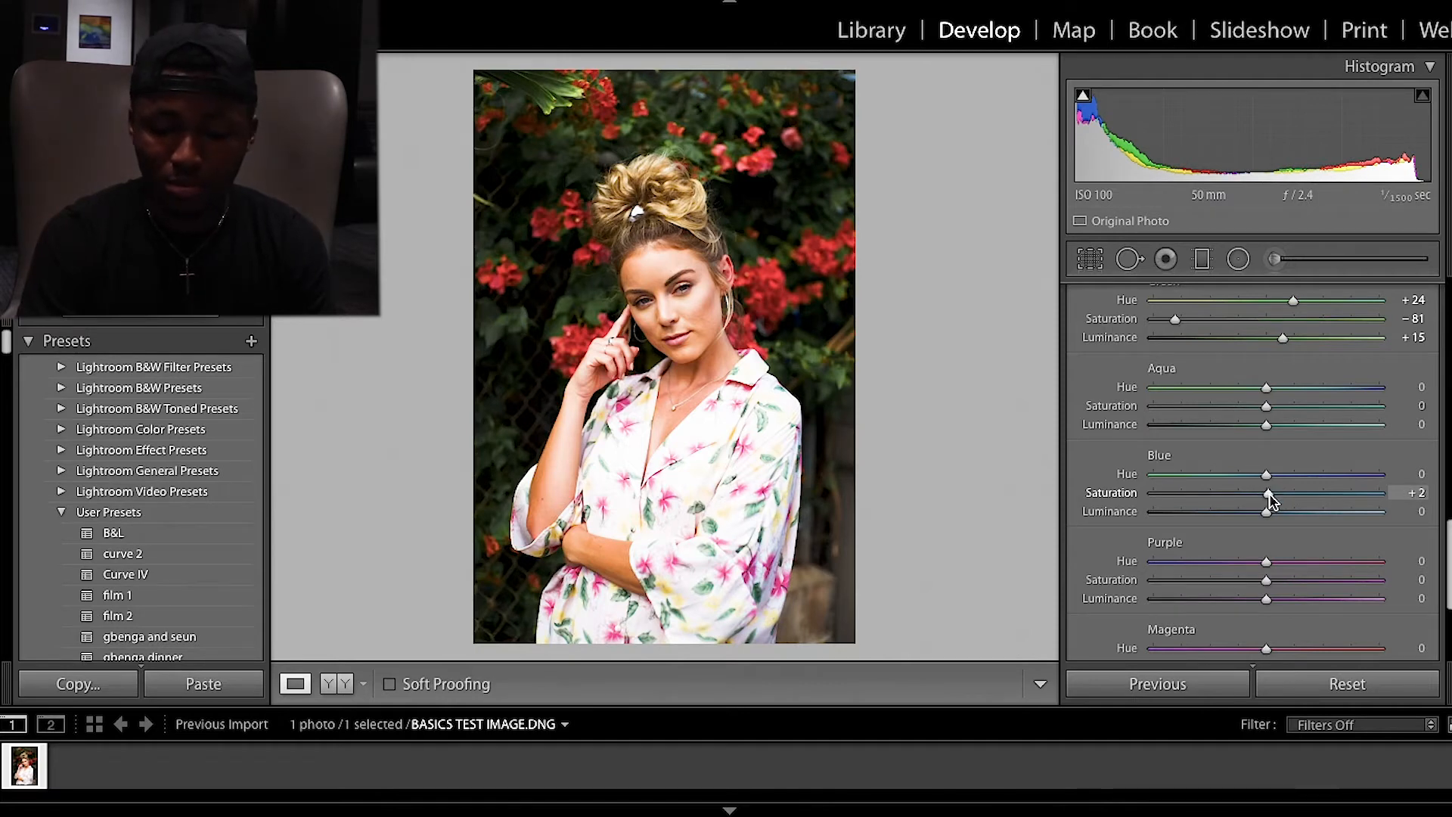
{"action": "scroll", "coordinate": [1262, 559], "scroll_direction": "down", "scroll_amount": 2}
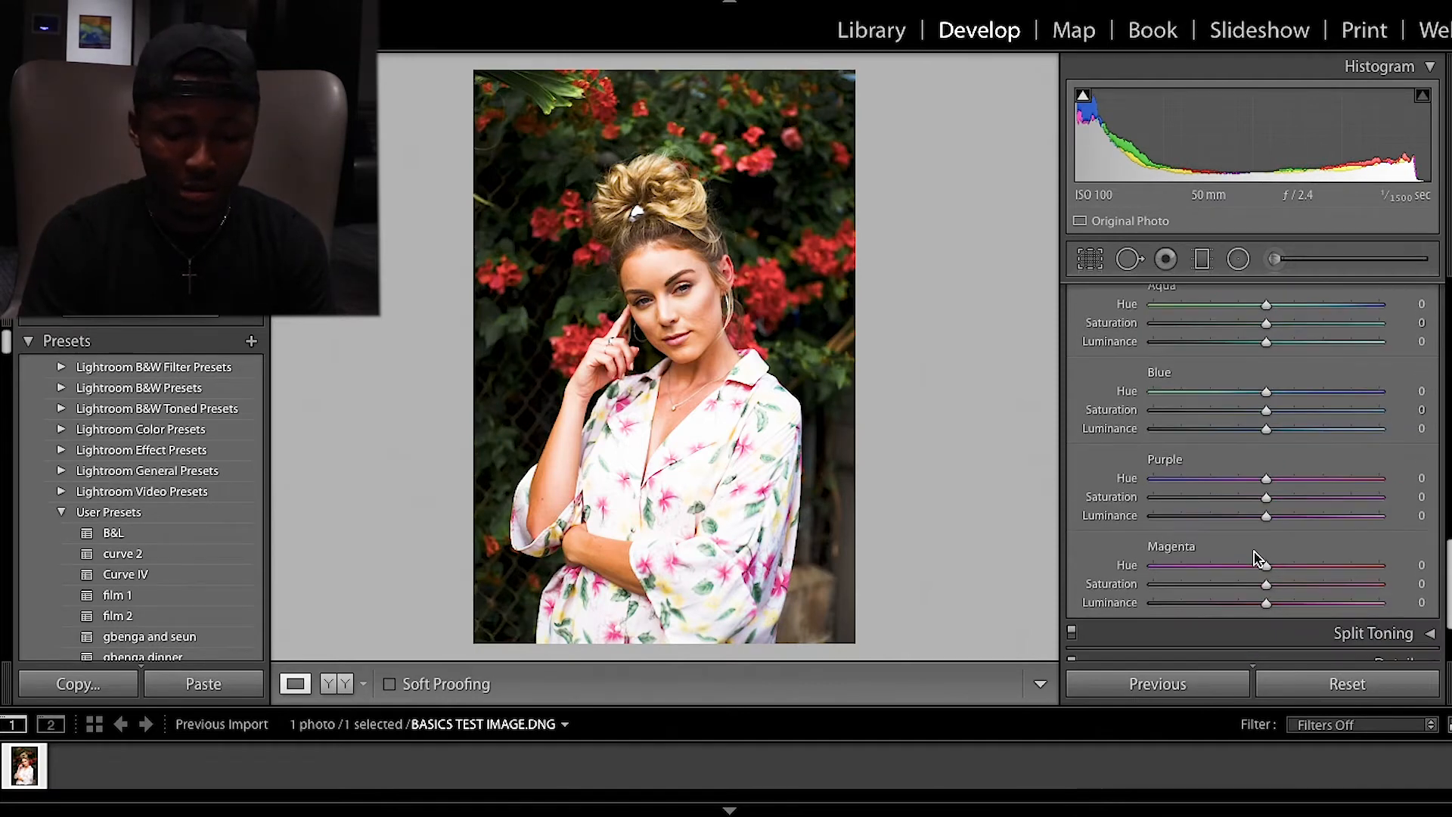
{"action": "mouse_move", "coordinate": [1267, 499]}
{"action": "left_mouse_down"}
{"action": "mouse_move", "coordinate": [1105, 501]}
{"action": "mouse_move", "coordinate": [1261, 497]}
{"action": "left_mouse_up"}
{"action": "left_click_drag", "start_coordinate": [1309, 495], "coordinate": [1276, 487]}
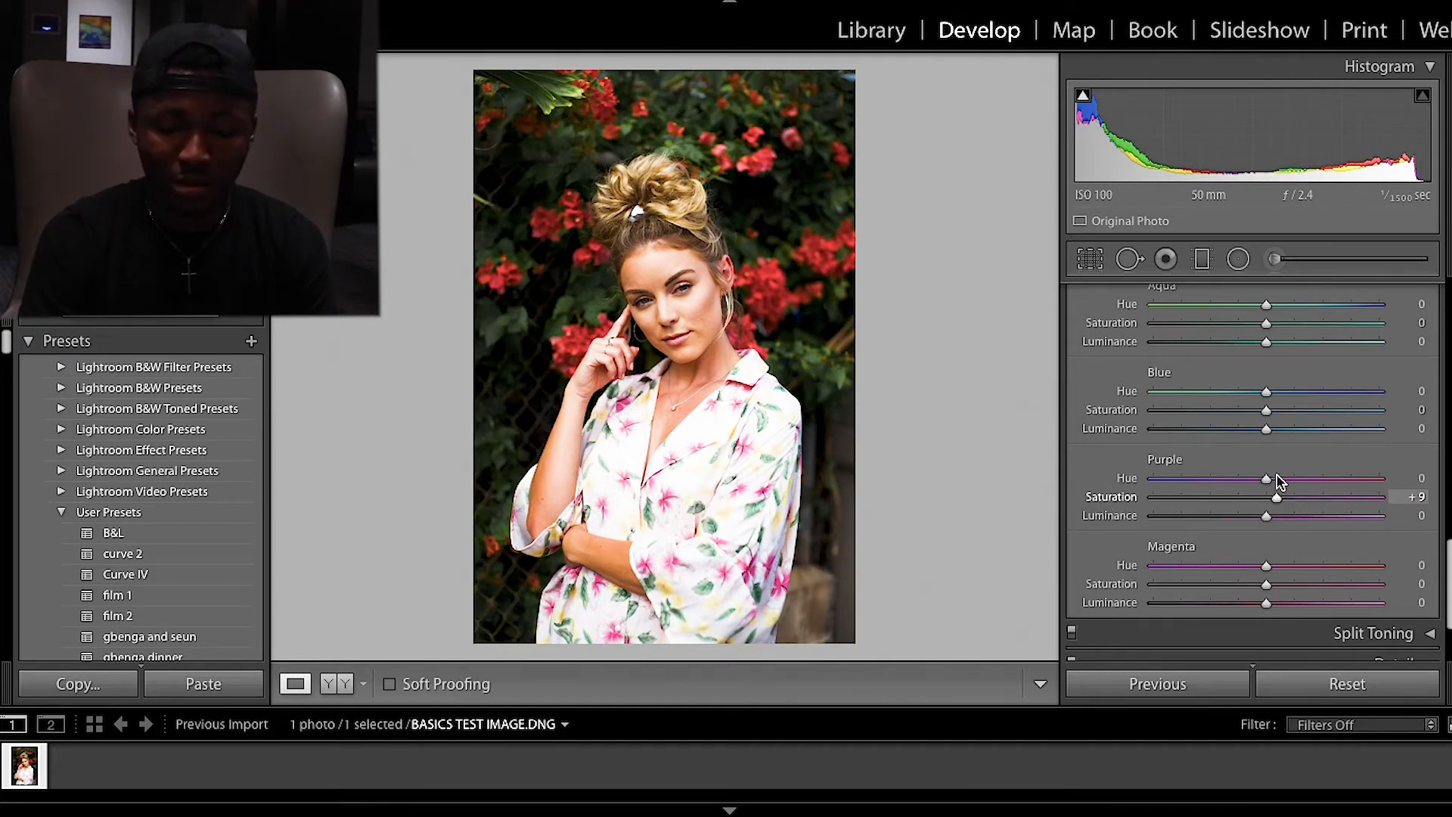
{"action": "scroll", "coordinate": [1274, 509], "scroll_direction": "down", "scroll_amount": 1}
{"action": "mouse_move", "coordinate": [1270, 539]}
{"action": "left_mouse_down"}
{"action": "mouse_move", "coordinate": [1144, 536]}
{"action": "mouse_move", "coordinate": [1346, 539]}
{"action": "mouse_move", "coordinate": [1150, 535]}
{"action": "mouse_move", "coordinate": [1339, 549]}
{"action": "mouse_move", "coordinate": [1184, 544]}
{"action": "mouse_move", "coordinate": [1281, 545]}
{"action": "mouse_move", "coordinate": [1195, 558]}
{"action": "mouse_move", "coordinate": [1280, 562]}
{"action": "left_mouse_up"}
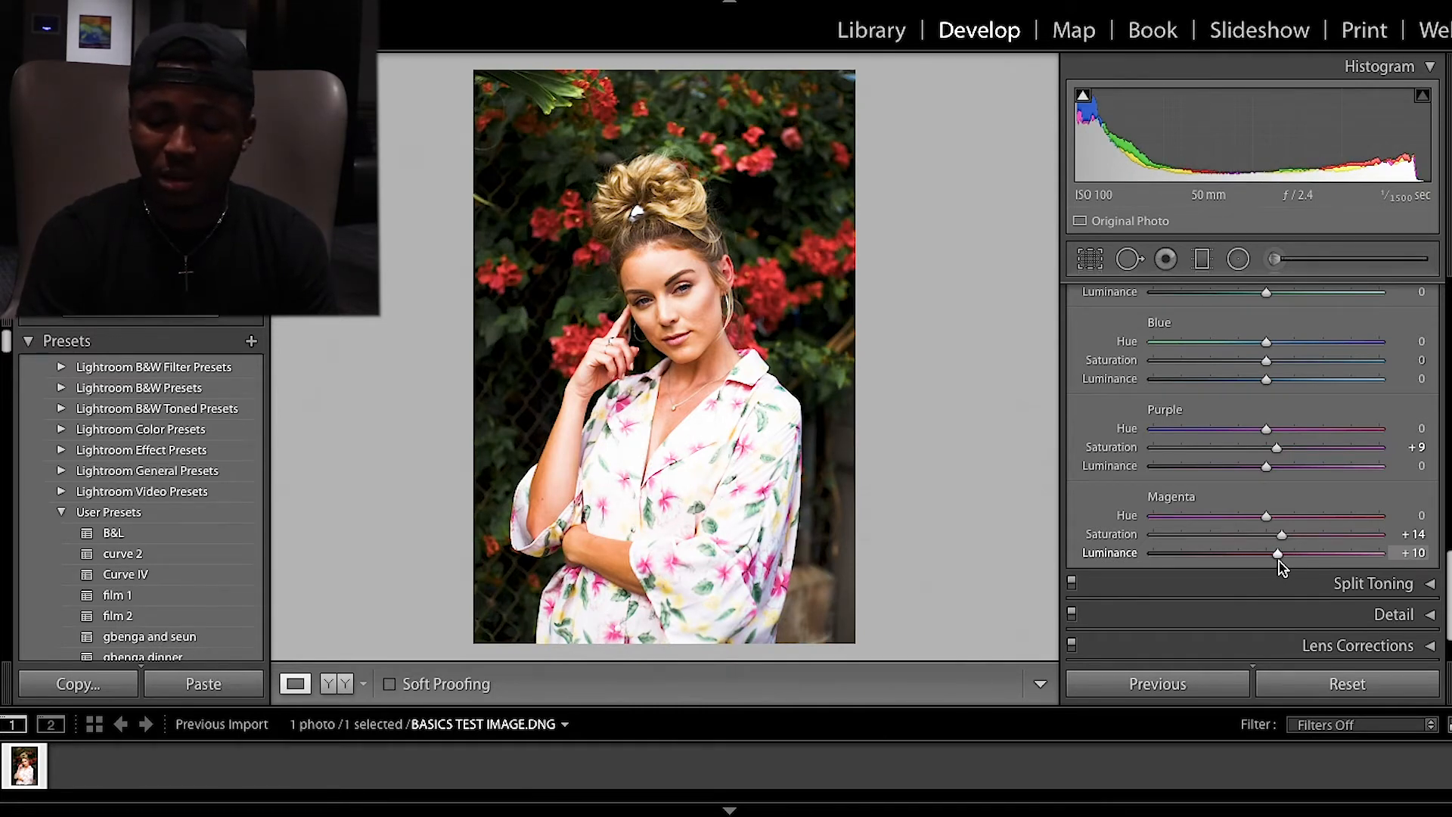
Expand the Split Toning section and set the Highlights Hue to 40 while previewing the tint at full saturation
{"action": "scroll", "coordinate": [1281, 567], "scroll_direction": "down", "scroll_amount": 2}
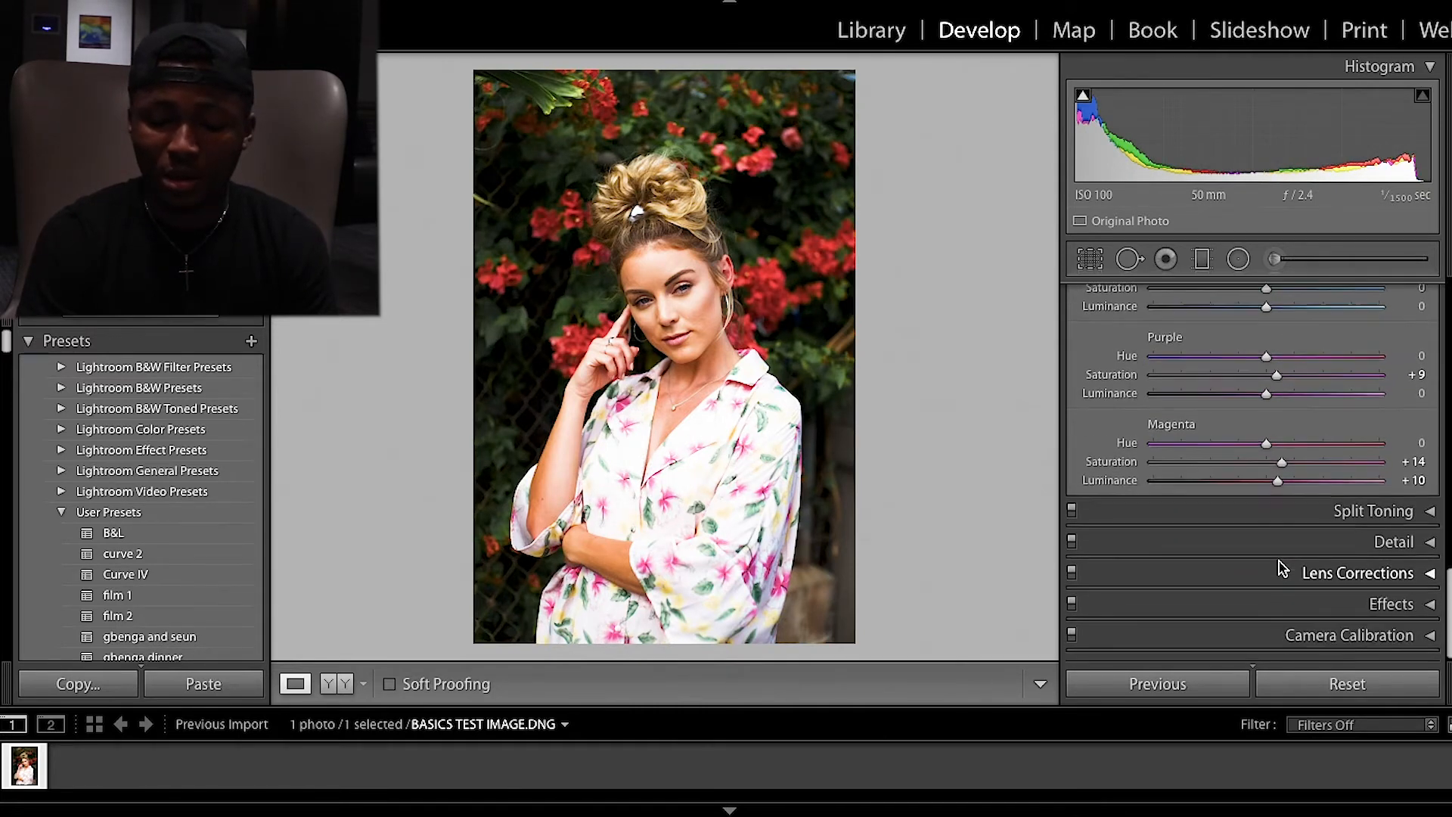
{"action": "left_click", "coordinate": [1431, 514]}
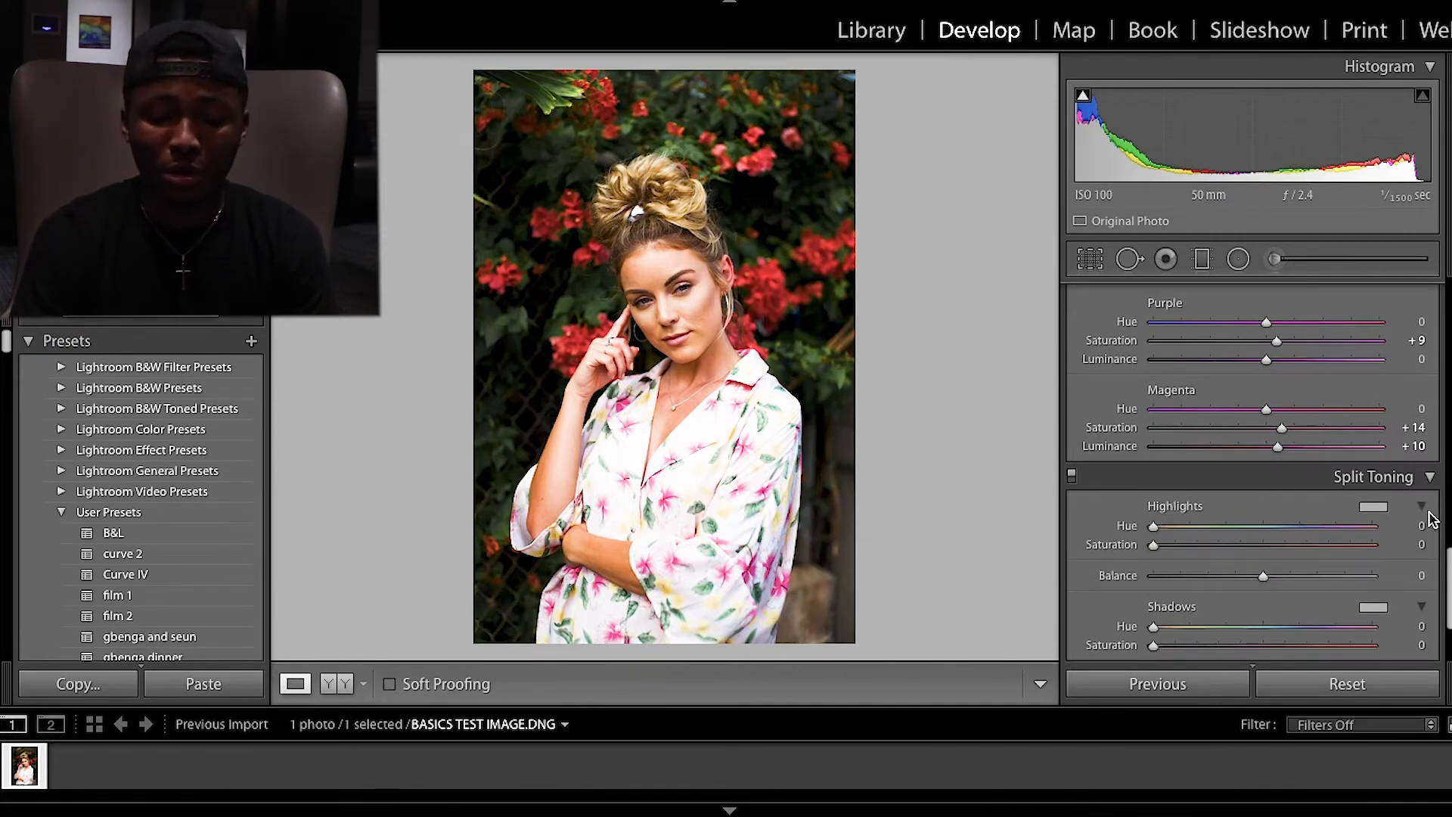
{"action": "scroll", "coordinate": [1432, 520], "scroll_direction": "down", "scroll_amount": 2}
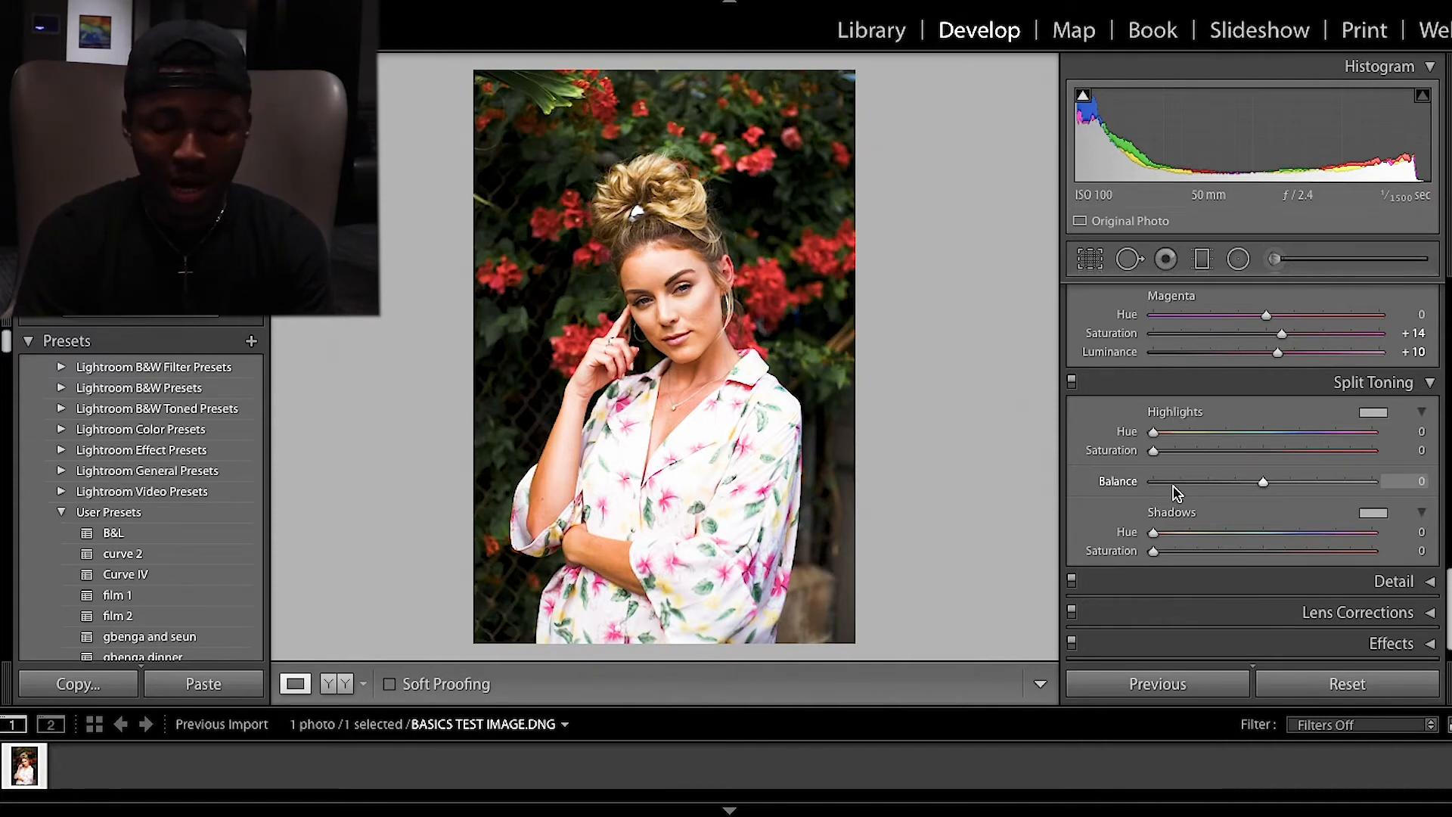
{"action": "key", "text": "alt"}
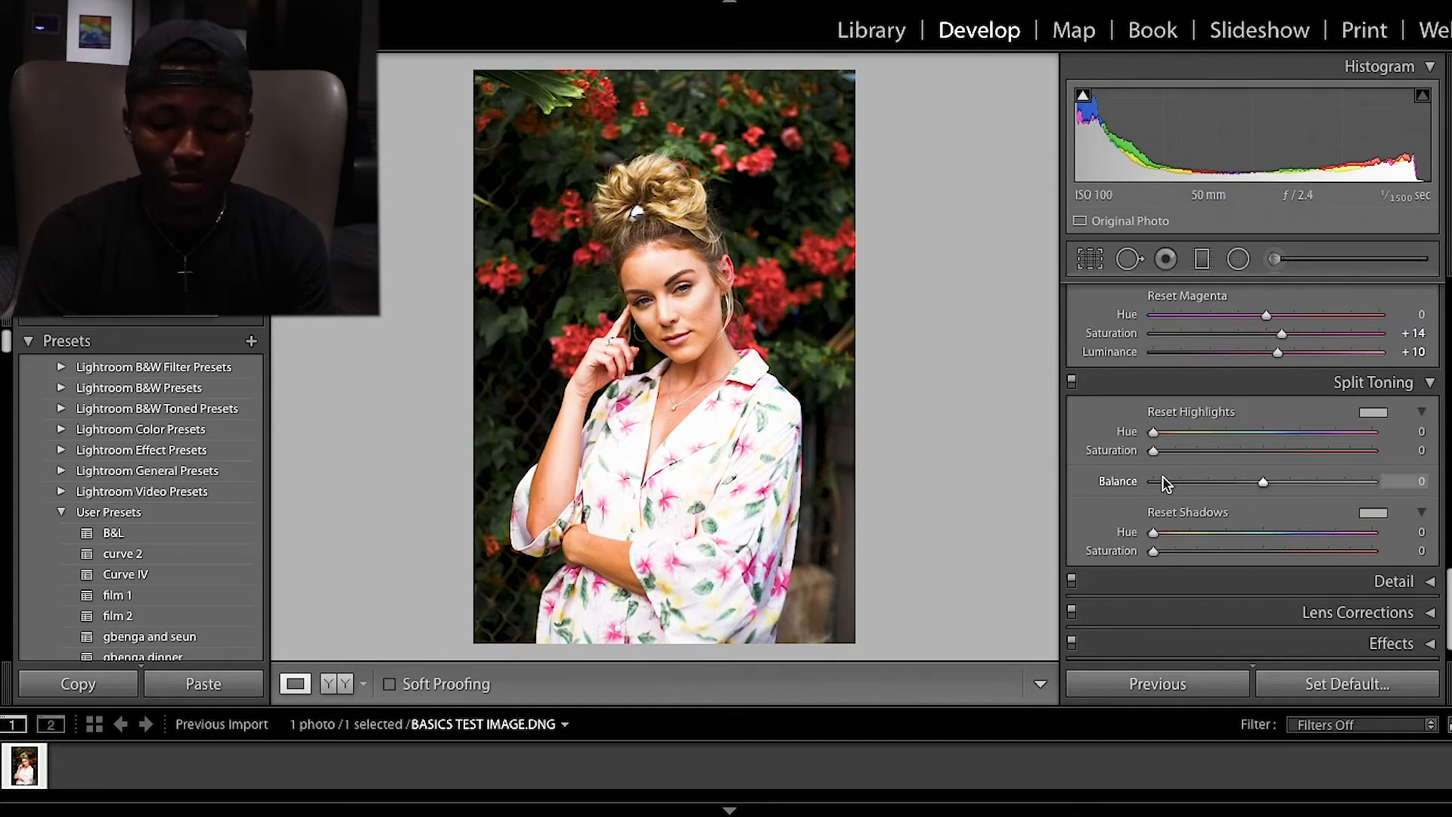
{"action": "left_click_drag", "start_coordinate": [1155, 454], "coordinate": [1148, 454]}
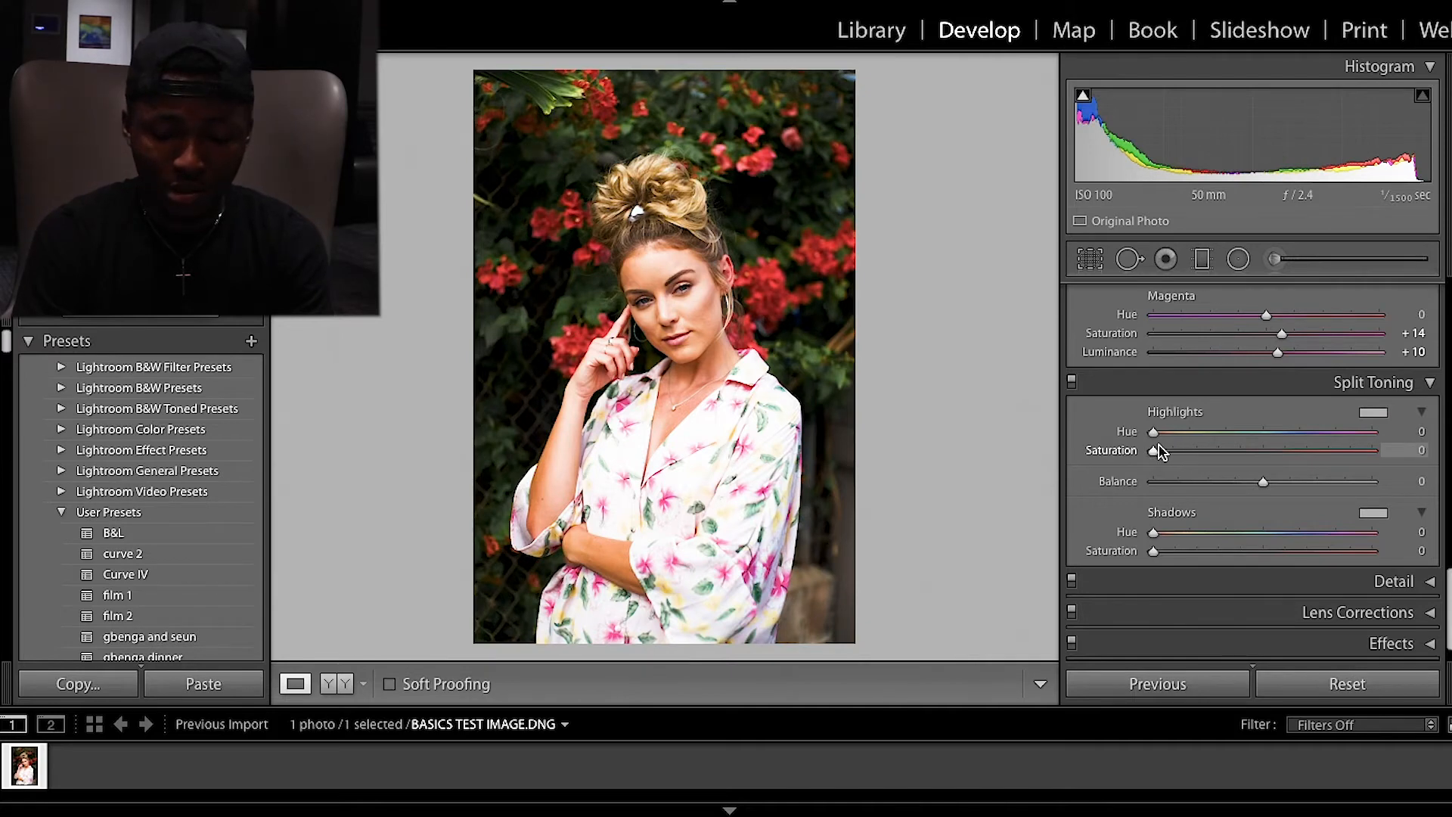
{"action": "key", "text": "alt"}
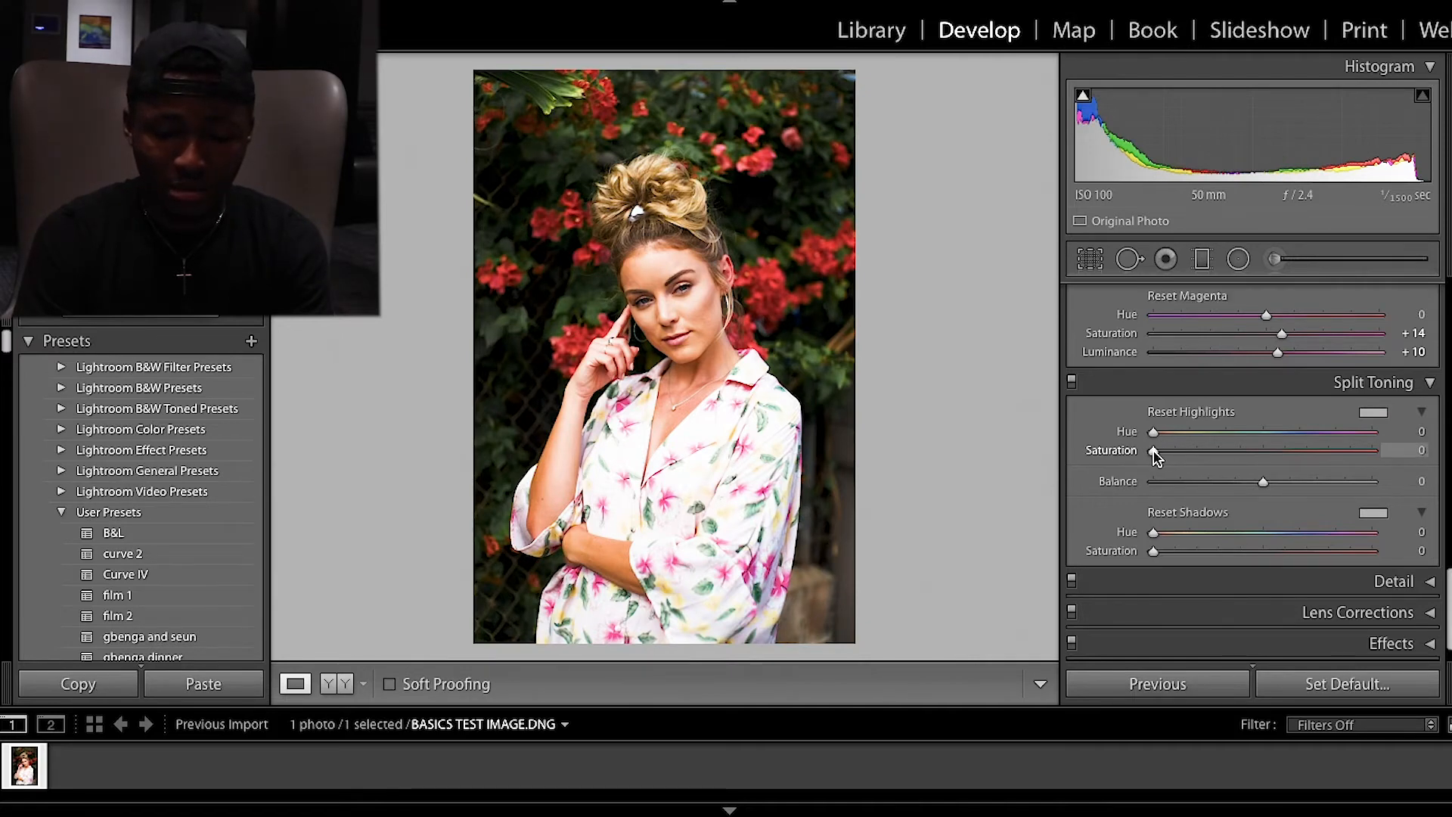
{"action": "left_click_drag", "start_coordinate": [1154, 452], "coordinate": [1149, 452]}
{"action": "key", "text": "alt"}
{"action": "left_click_drag", "start_coordinate": [1156, 440], "coordinate": [1169, 439]}
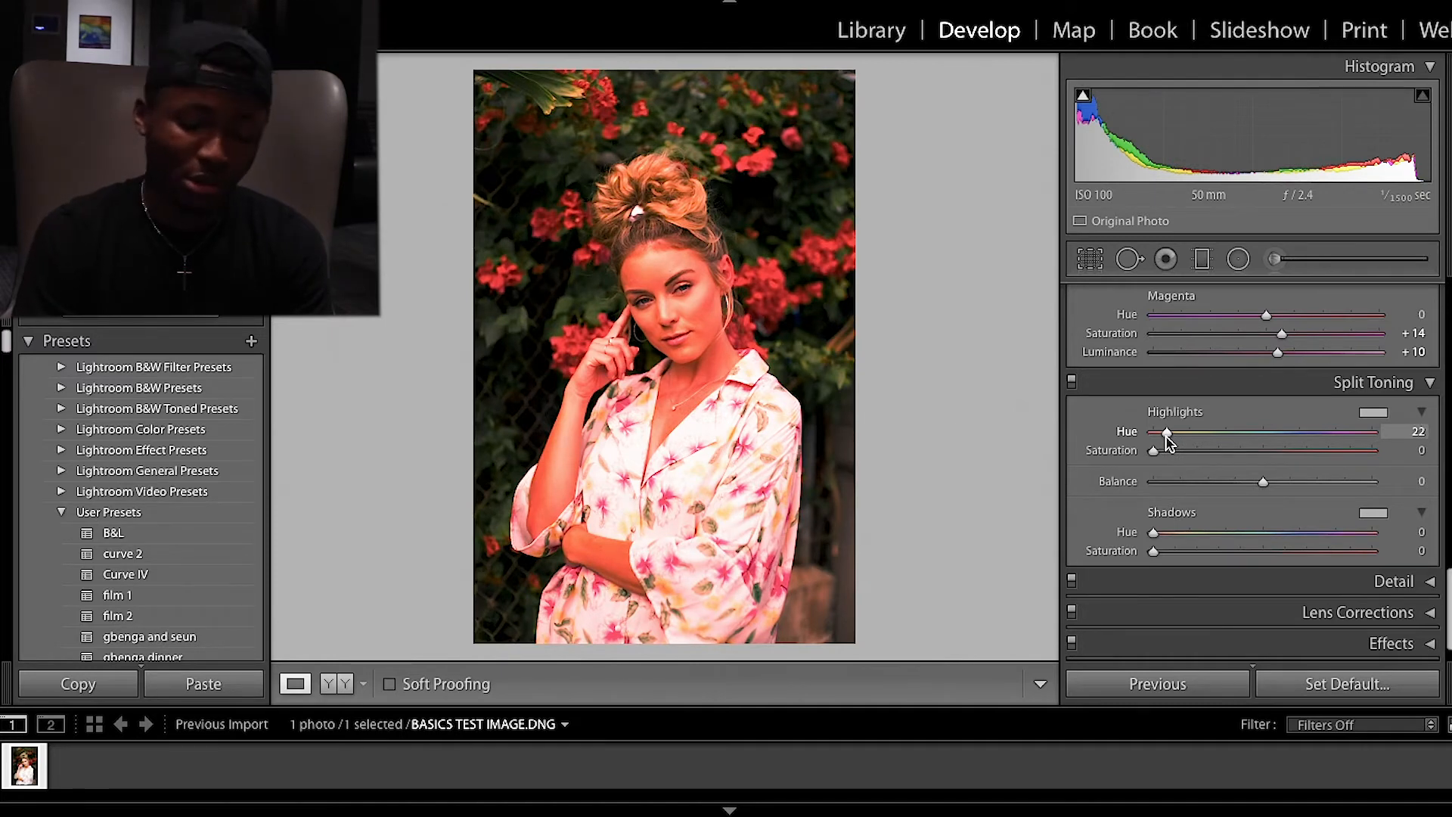
{"action": "left_click_drag", "start_coordinate": [1169, 439], "coordinate": [1179, 441]}
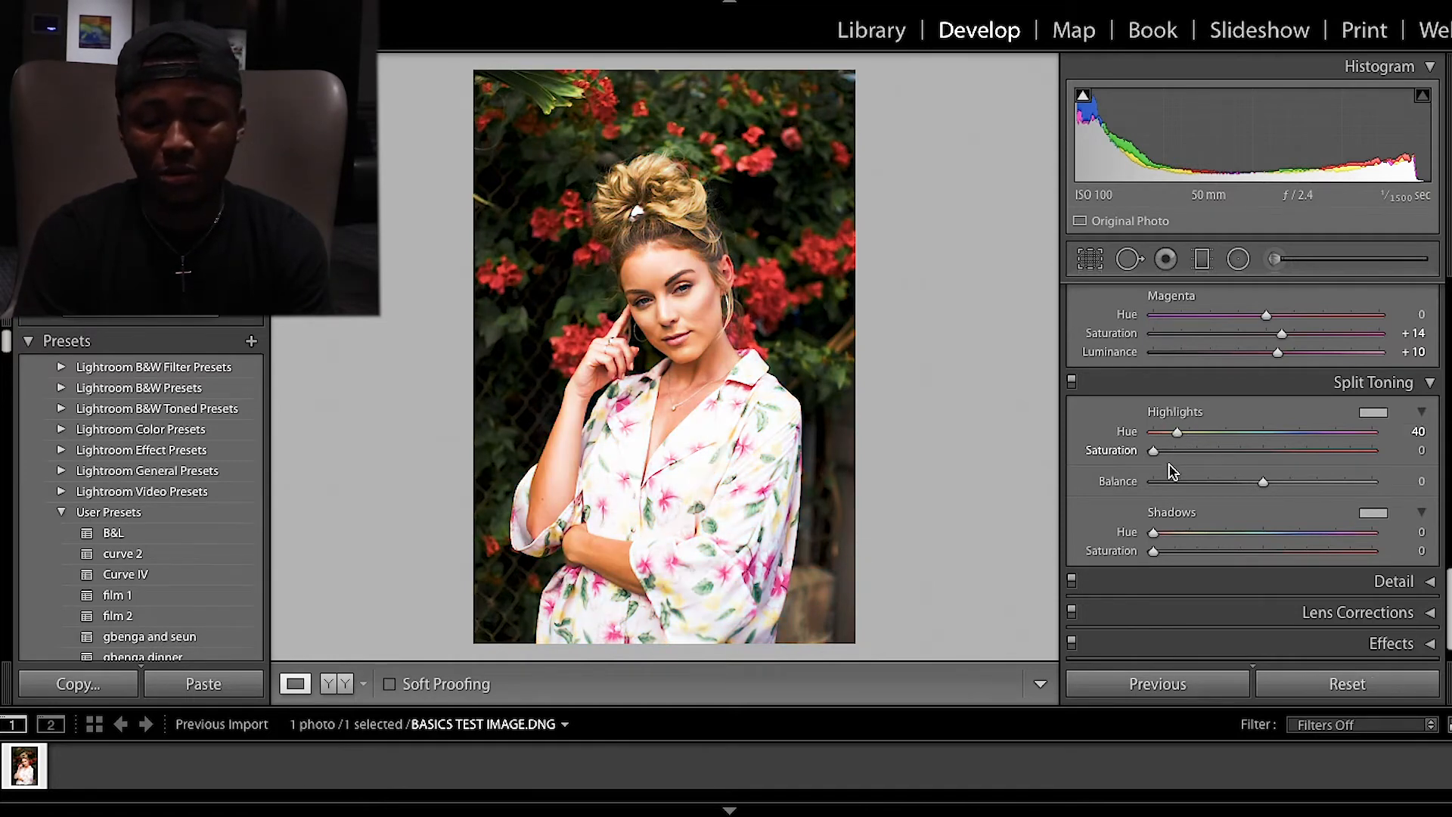
Set the Split Toning Shadows Hue to 169, Highlights Saturation to 8 and Shadows Saturation to 3
{"action": "key", "text": "alt"}
{"action": "left_click_drag", "start_coordinate": [1154, 537], "coordinate": [1256, 539]}
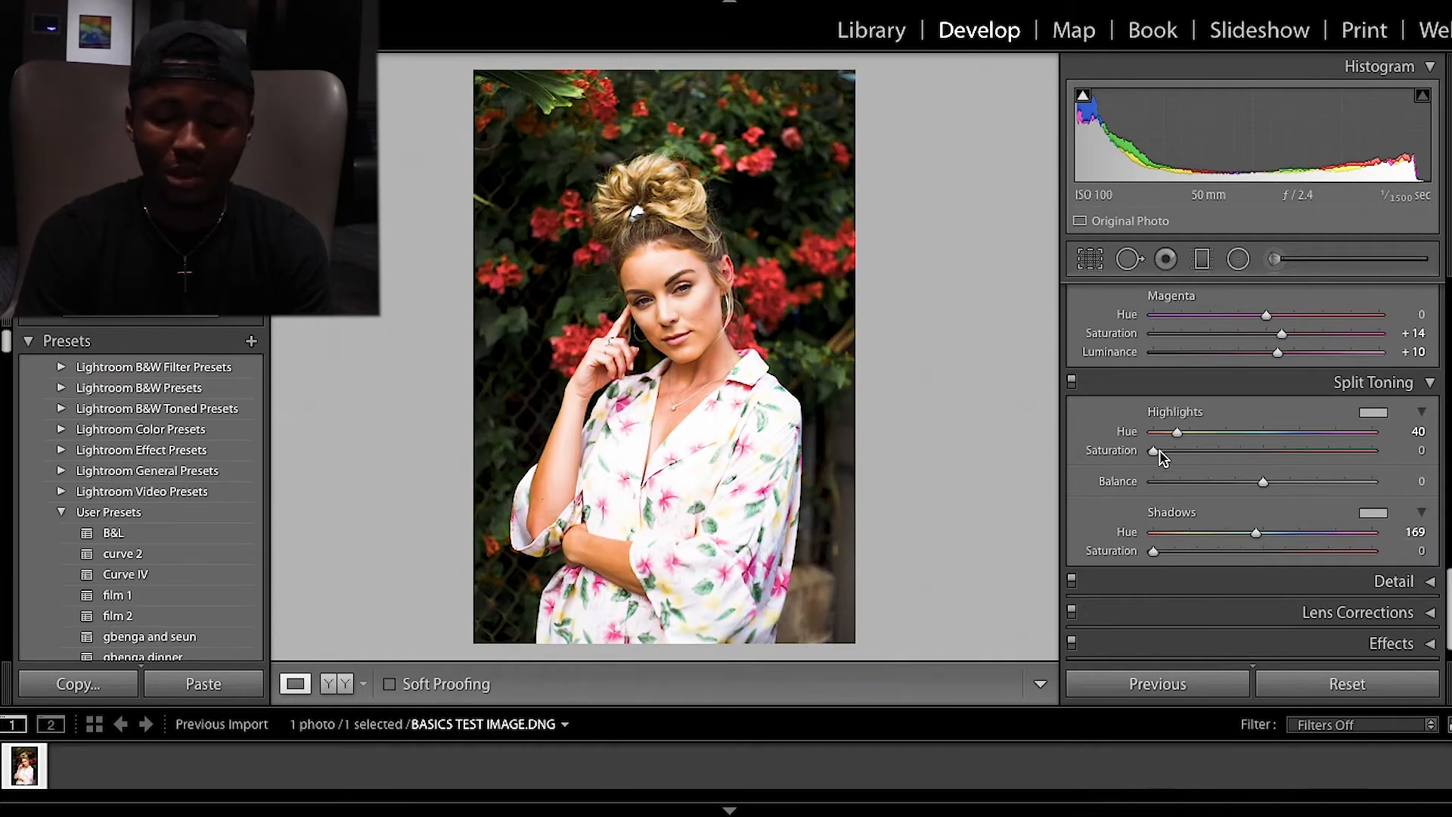
{"action": "left_click_drag", "start_coordinate": [1304, 455], "coordinate": [1171, 461]}
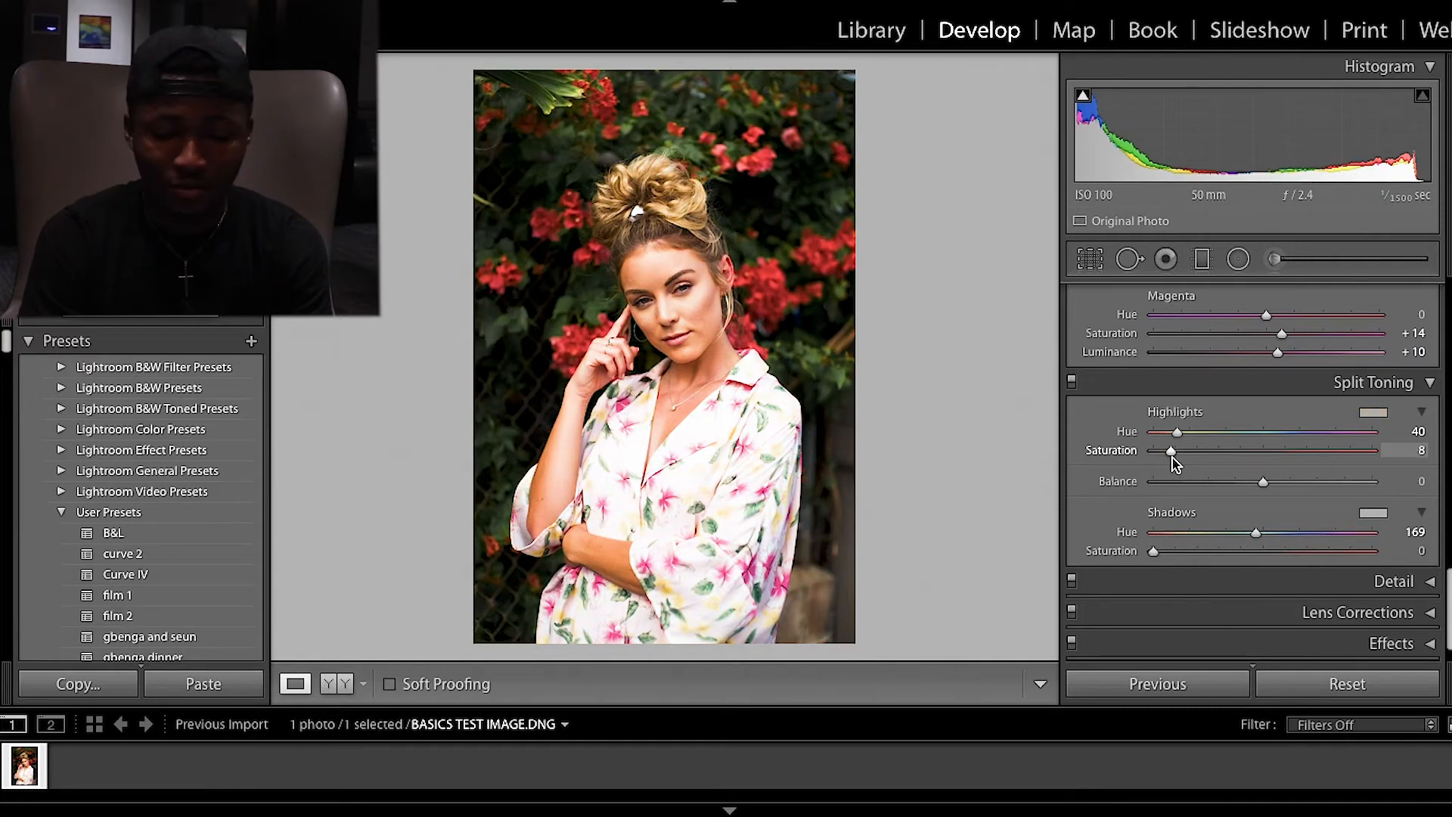
{"action": "mouse_move", "coordinate": [1154, 560]}
{"action": "left_mouse_down"}
{"action": "mouse_move", "coordinate": [1242, 554]}
{"action": "mouse_move", "coordinate": [1125, 557]}
{"action": "mouse_move", "coordinate": [1159, 564]}
{"action": "left_mouse_up"}
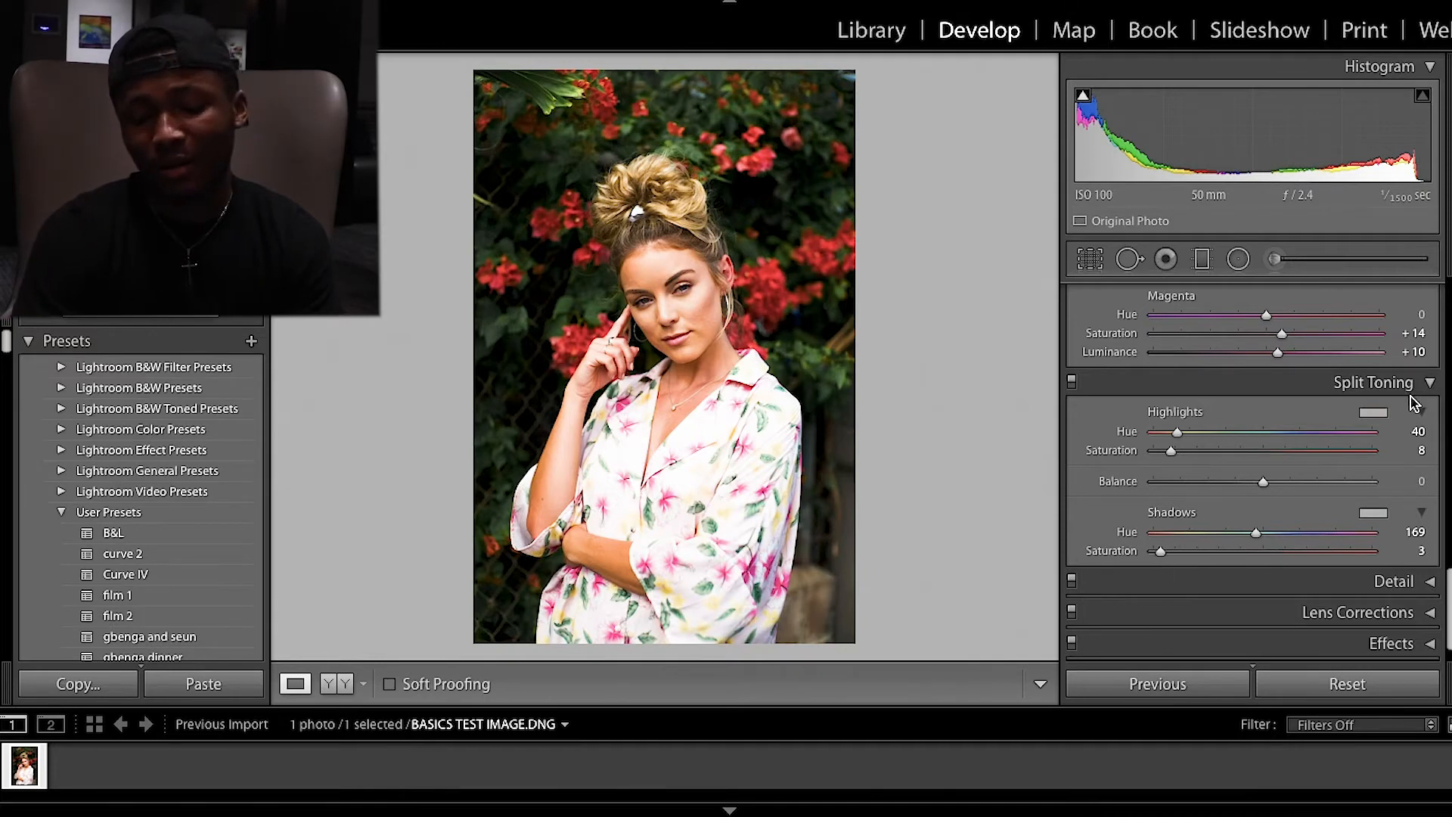
Expand the Detail section and look through its Sharpening and Noise Reduction settings
{"action": "scroll", "coordinate": [1417, 398], "scroll_direction": "down", "scroll_amount": 2}
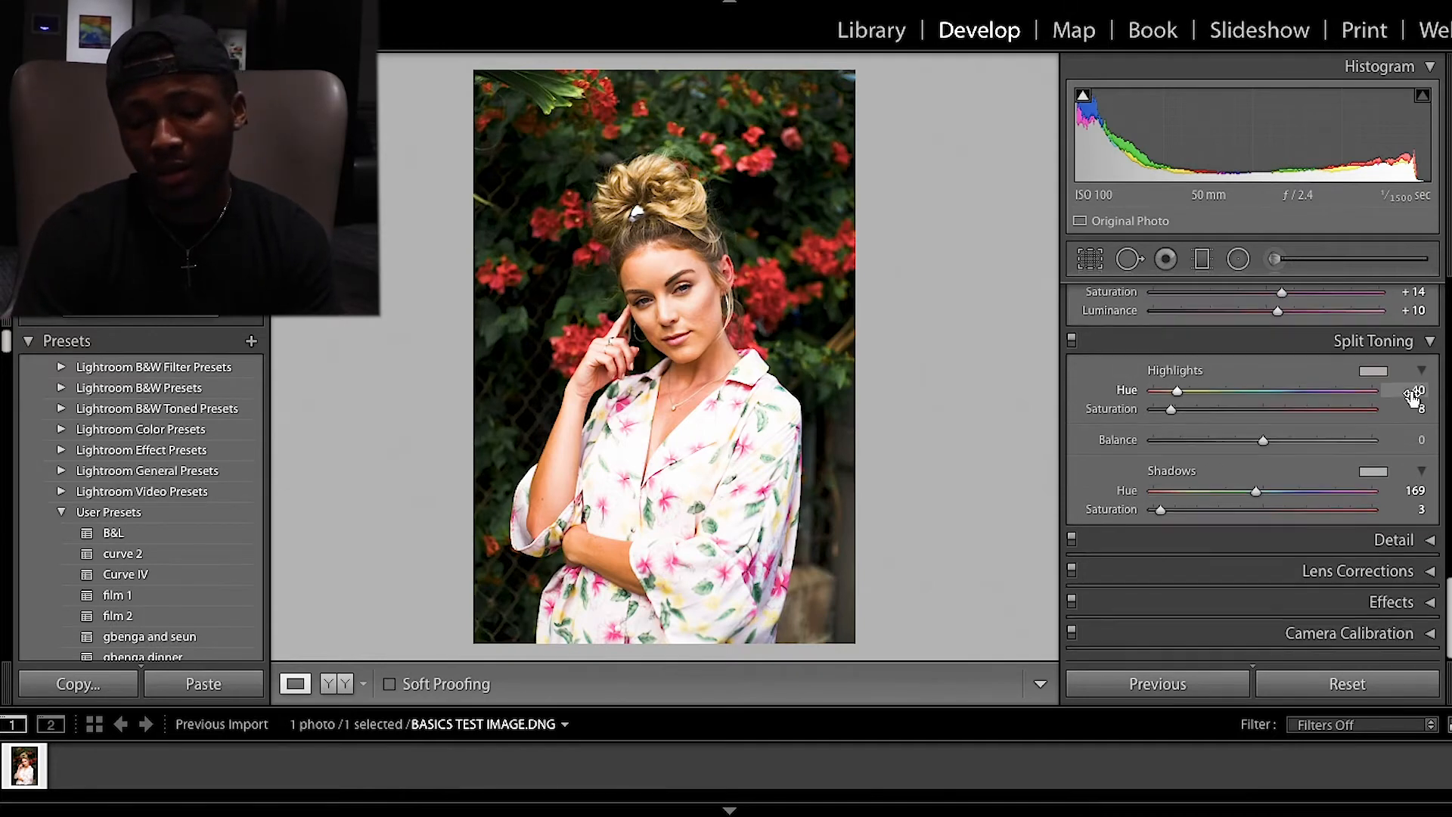
{"action": "left_click", "coordinate": [1430, 544]}
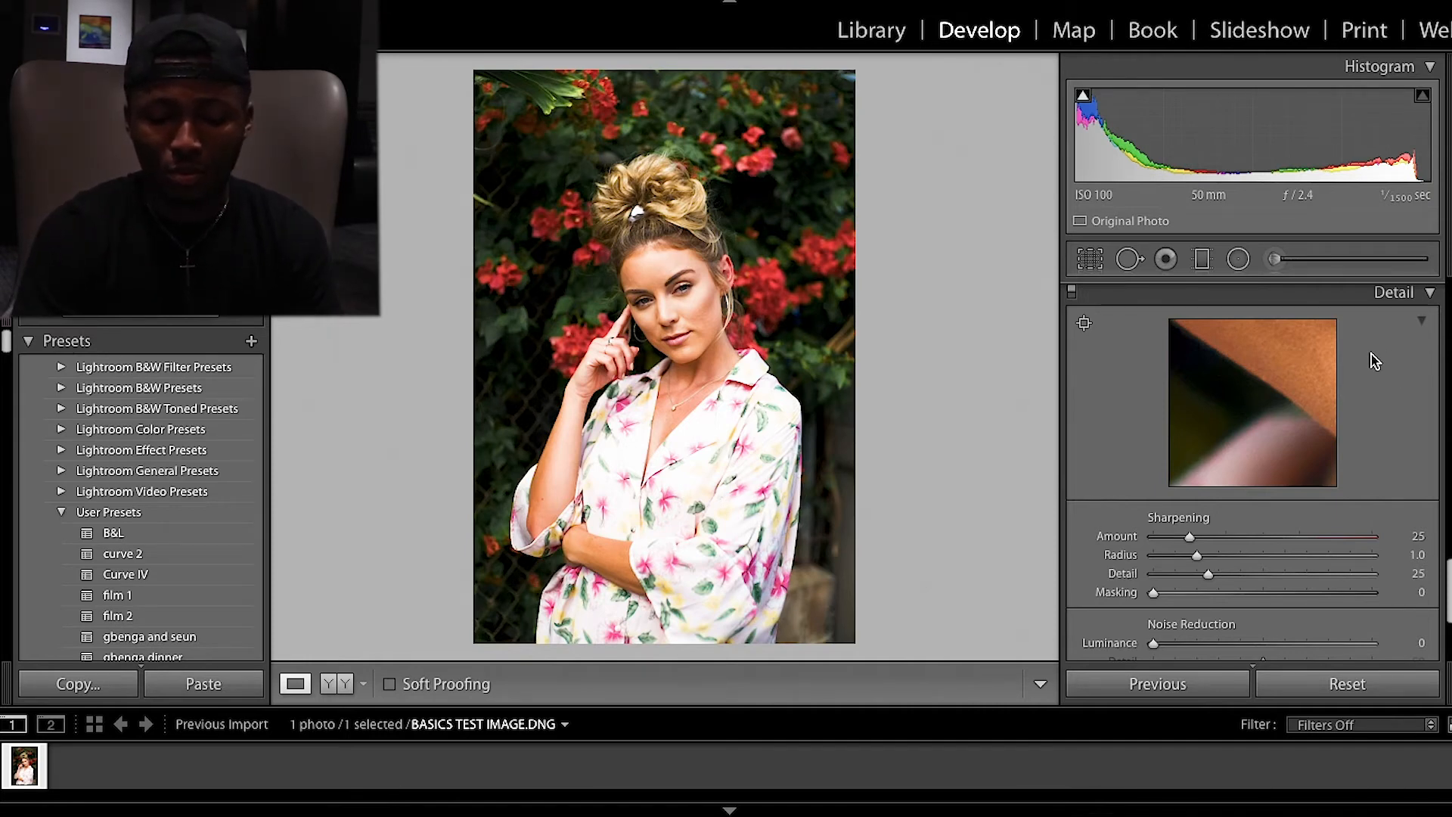
{"action": "scroll", "coordinate": [1283, 428], "scroll_direction": "down", "scroll_amount": 1}
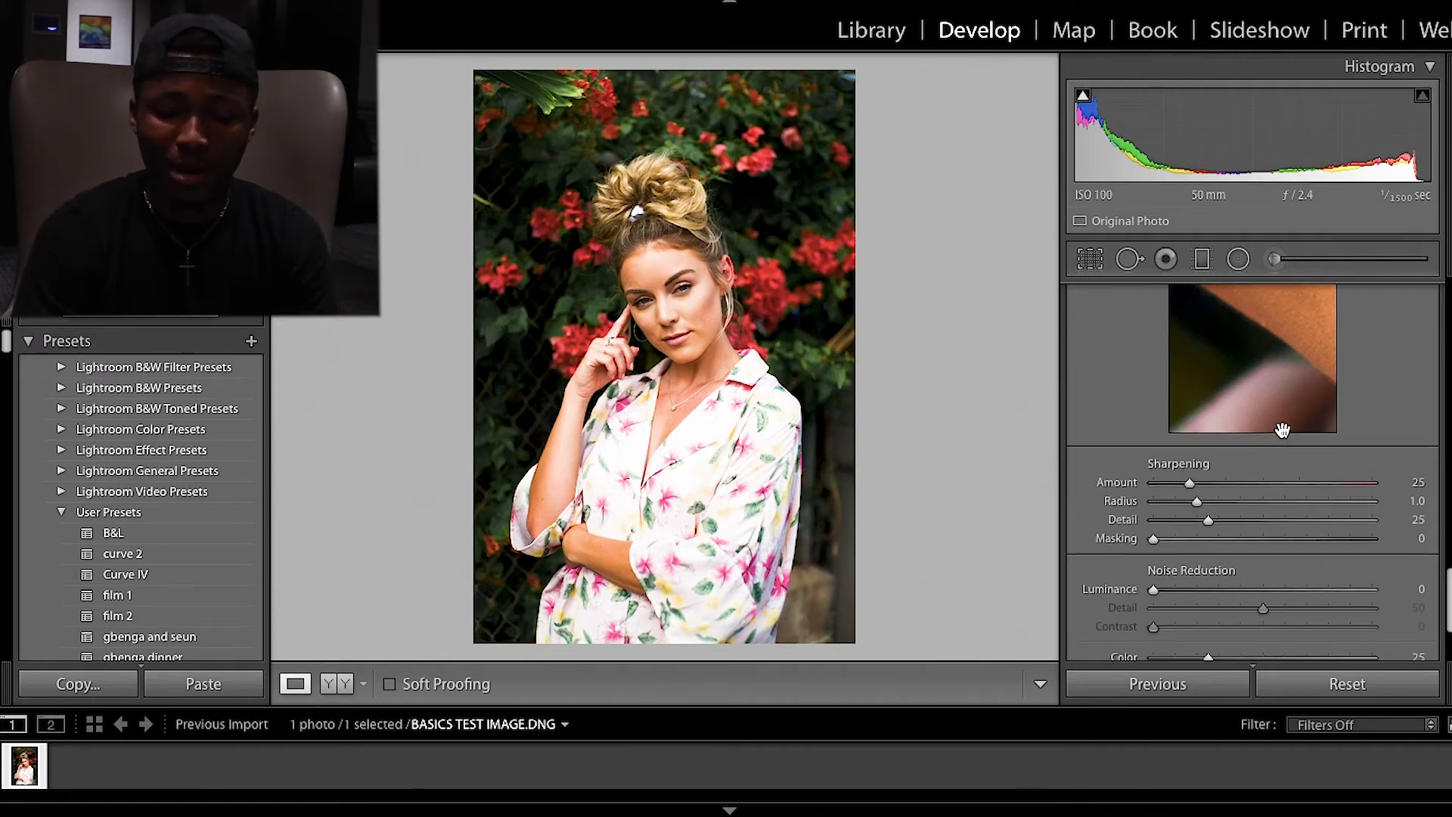
{"action": "scroll", "coordinate": [1239, 385], "scroll_direction": "up", "scroll_amount": 2}
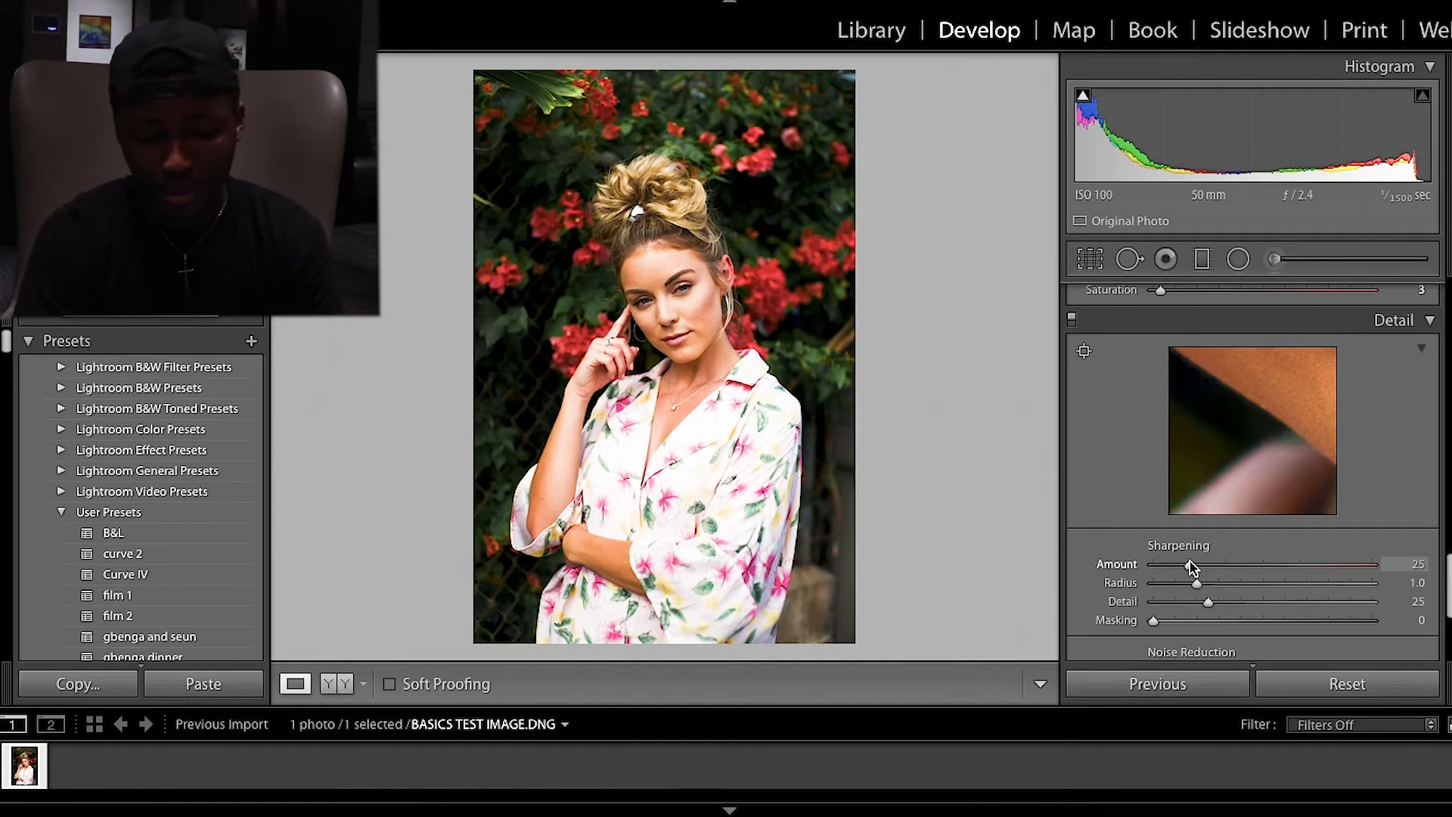
{"action": "scroll", "coordinate": [1193, 568], "scroll_direction": "down", "scroll_amount": 5}
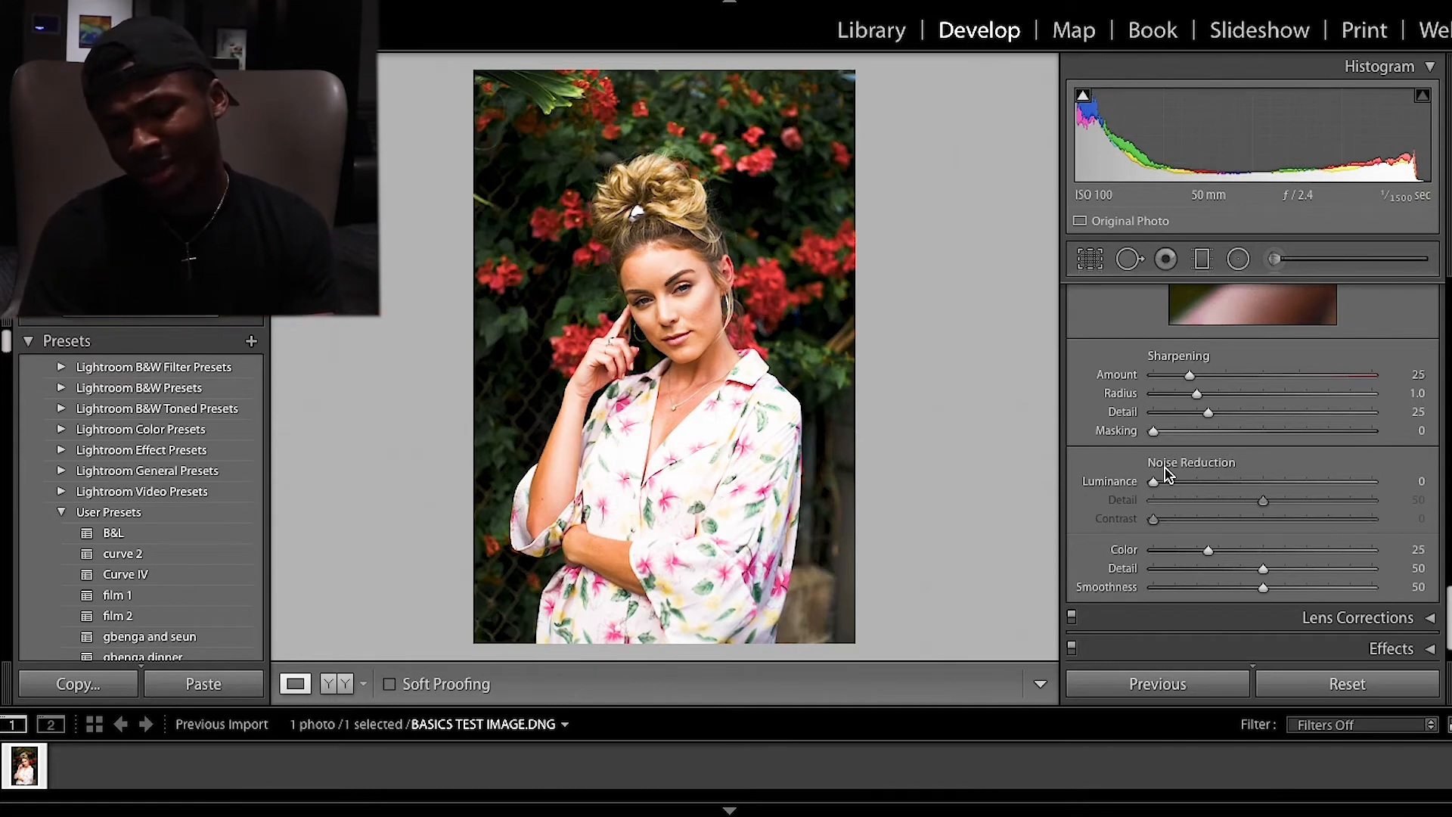
{"action": "scroll", "coordinate": [1165, 473], "scroll_direction": "down", "scroll_amount": 1}
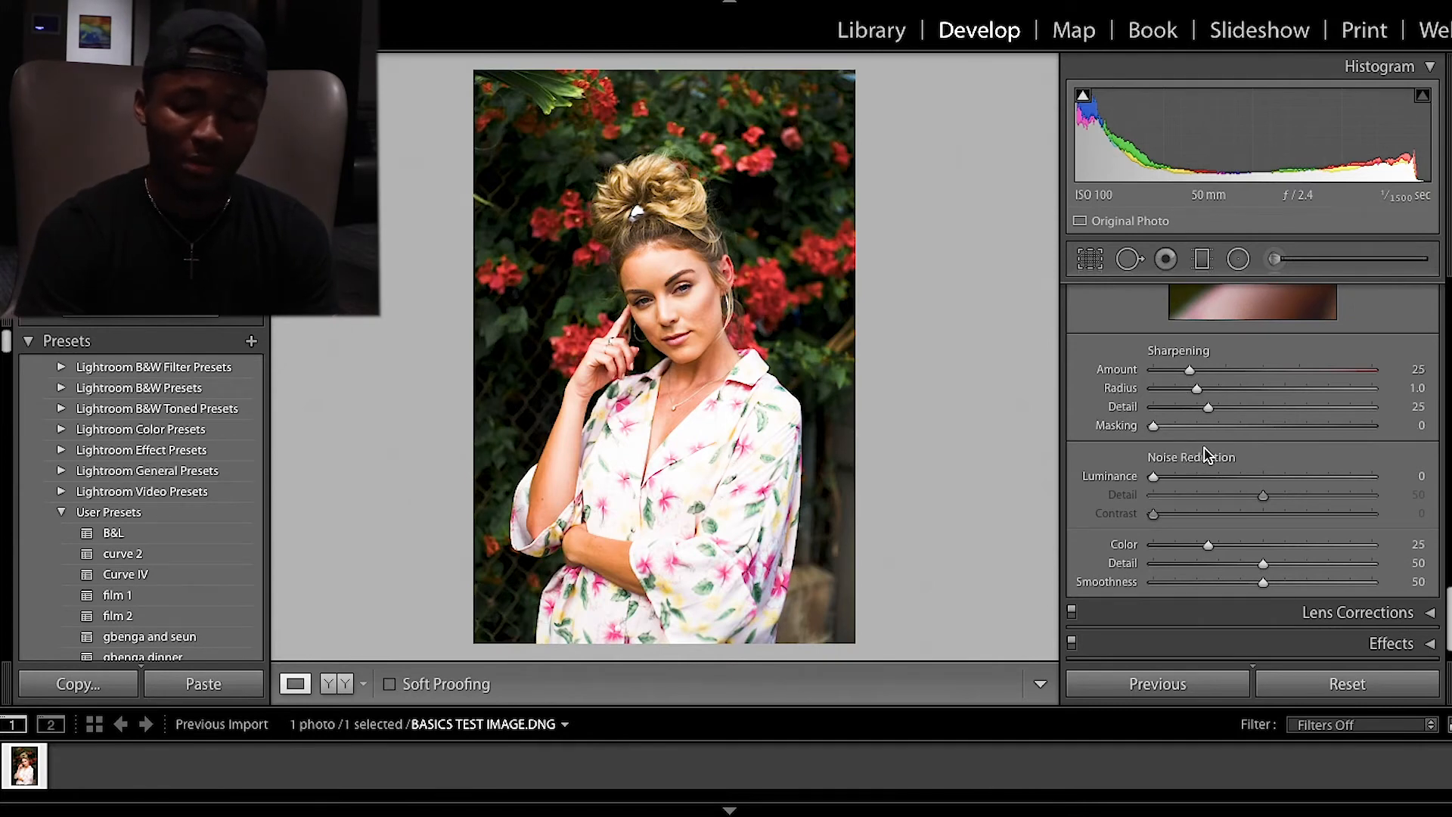
{"action": "scroll", "coordinate": [1233, 475], "scroll_direction": "down", "scroll_amount": 1}
{"action": "scroll", "coordinate": [1233, 476], "scroll_direction": "down", "scroll_amount": 3}
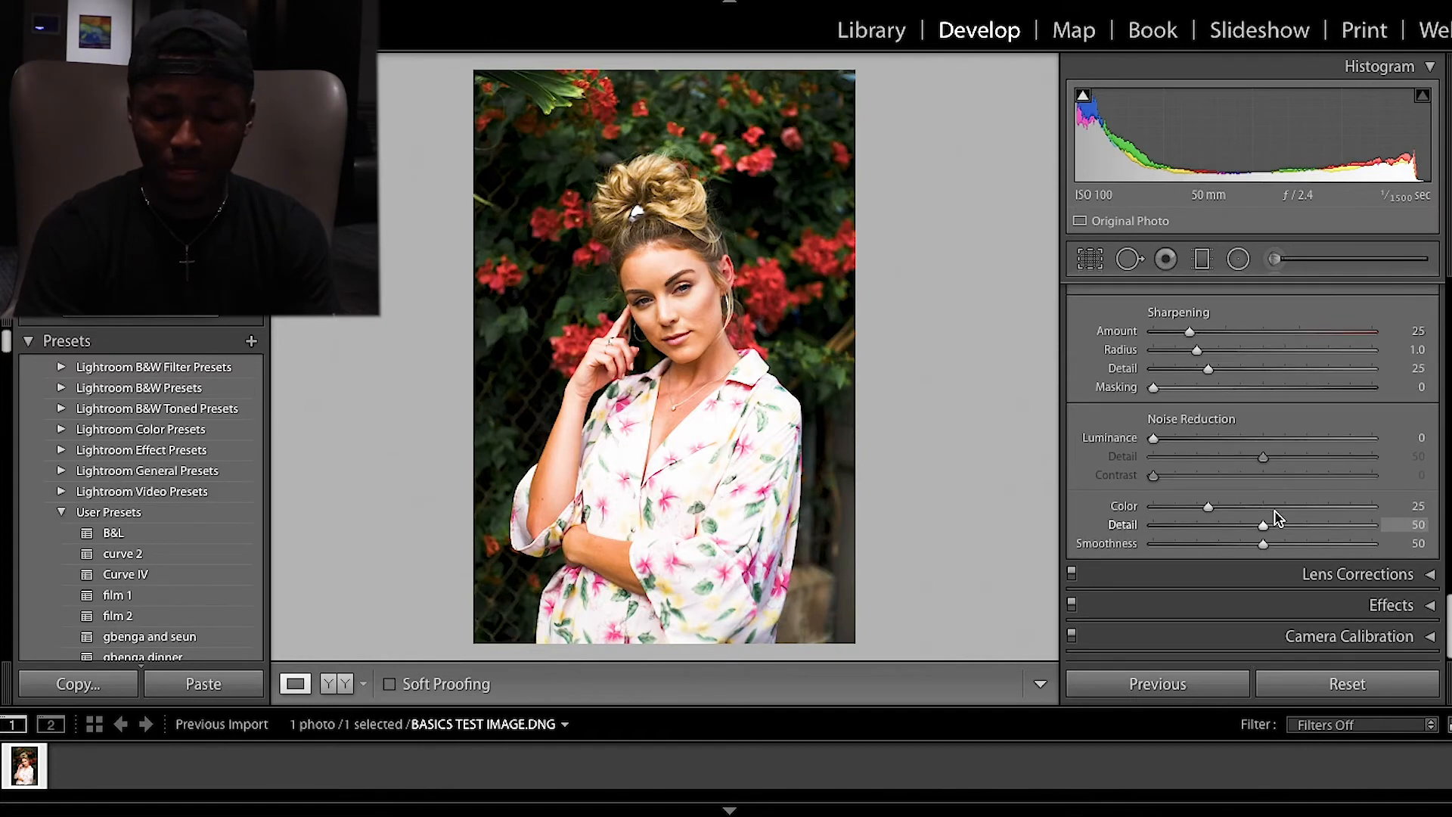
Expand the Lens Corrections section and look over its basic profile correction and Upright options
{"action": "left_click", "coordinate": [1425, 571]}
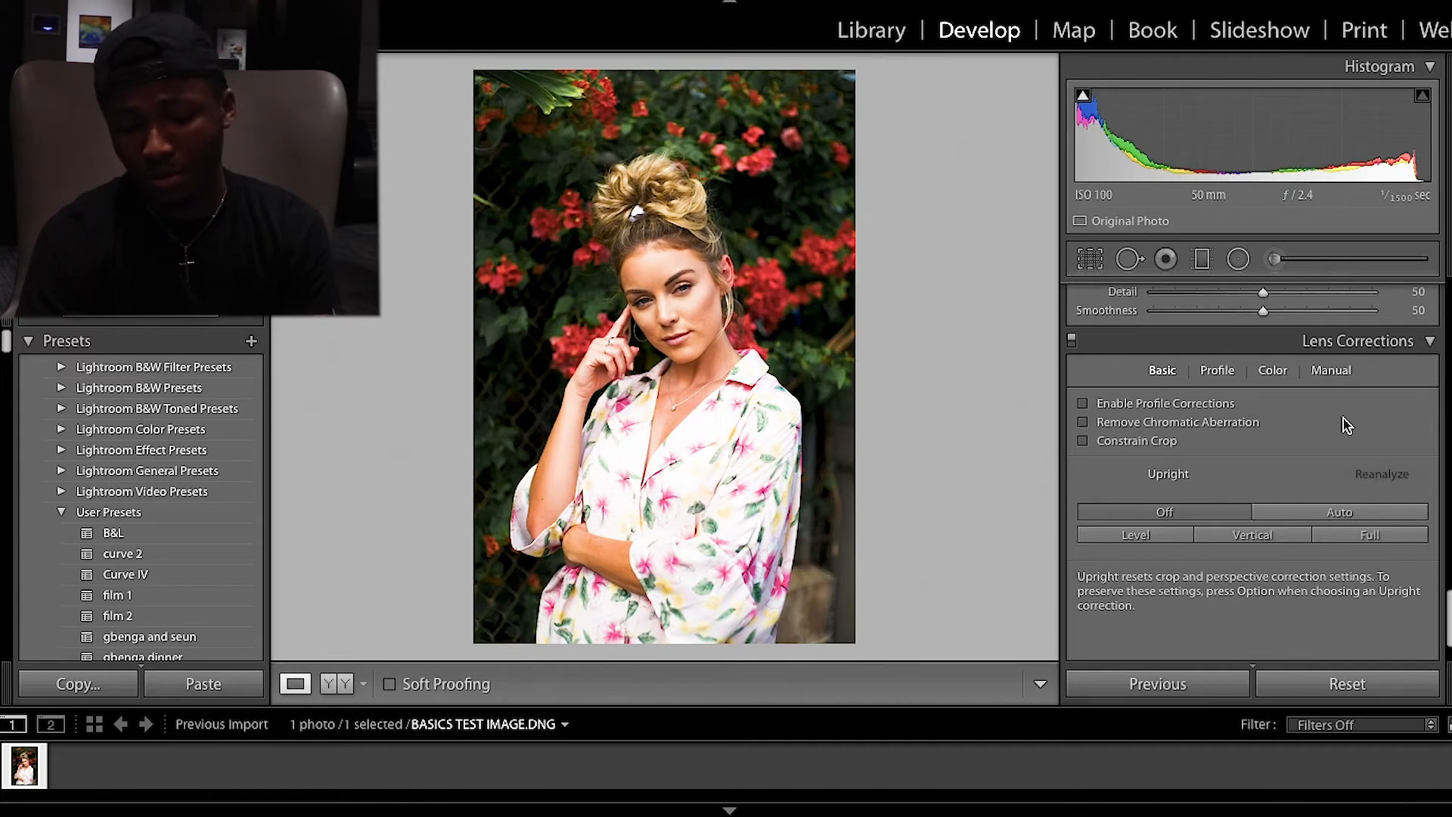
{"action": "scroll", "coordinate": [1344, 419], "scroll_direction": "down", "scroll_amount": 3}
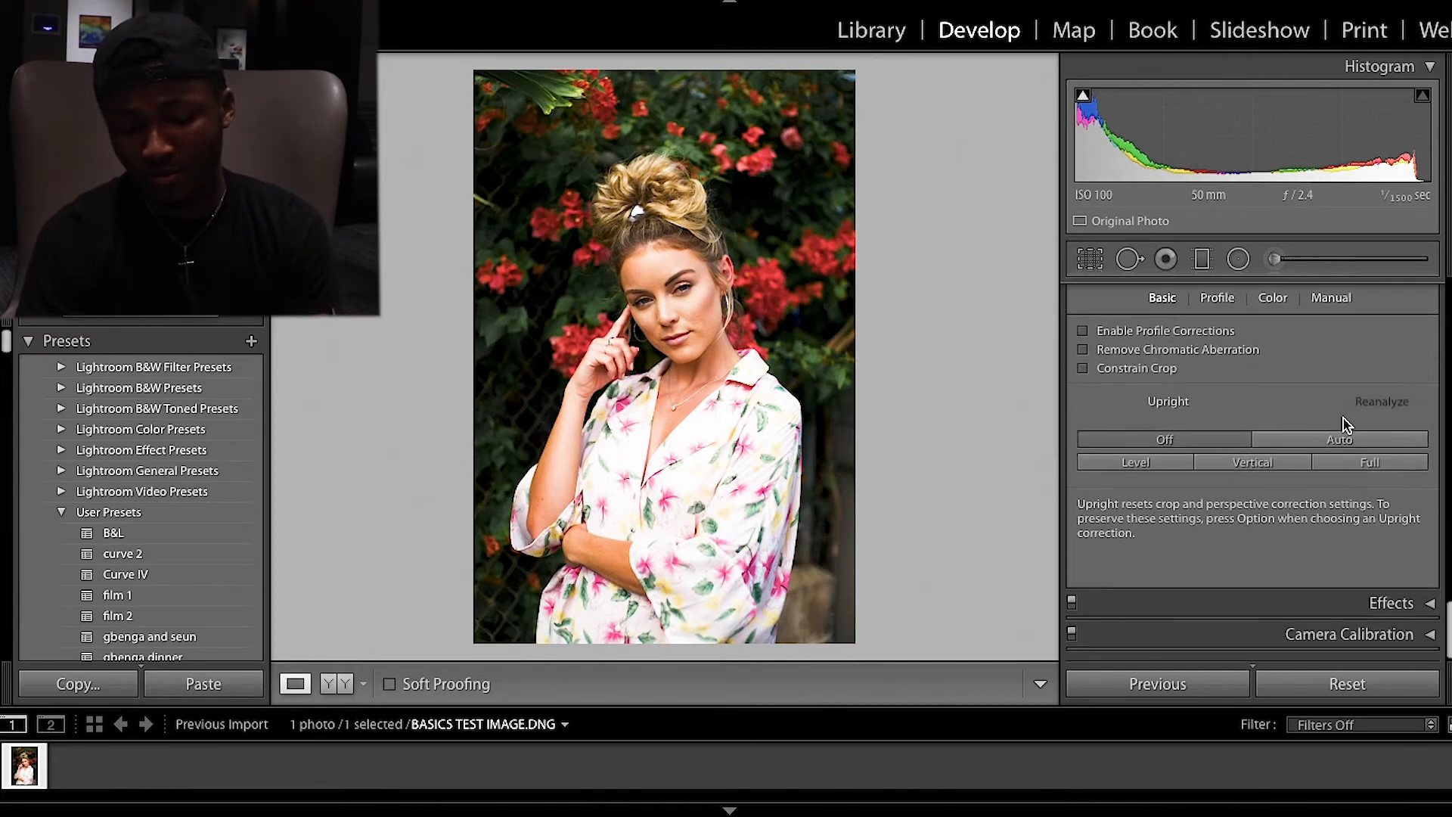
Expand the Effects section and set the Post-Crop Vignetting Amount to -20
{"action": "left_click", "coordinate": [1432, 606]}
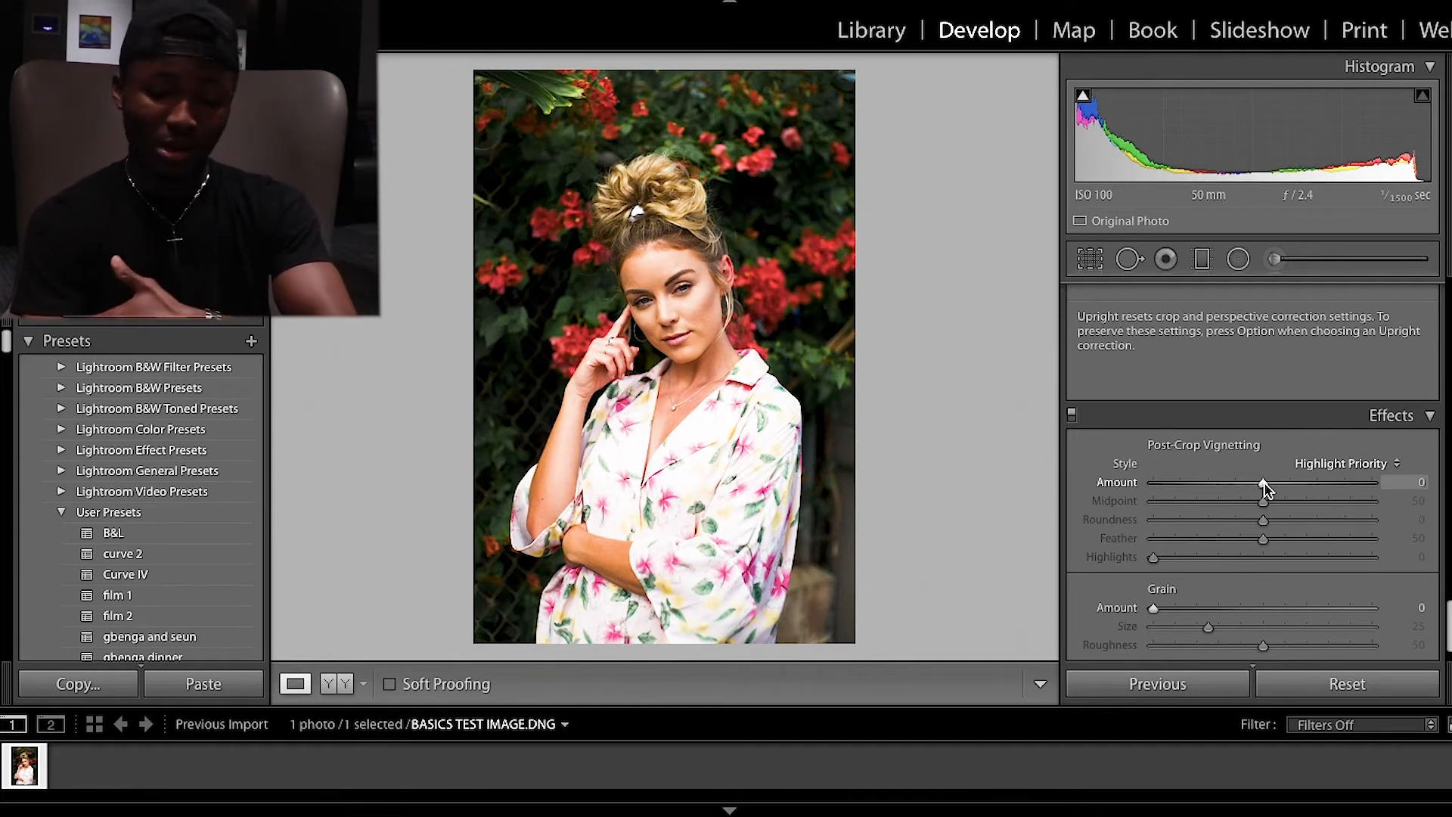
{"action": "left_click_drag", "start_coordinate": [1265, 488], "coordinate": [1218, 483]}
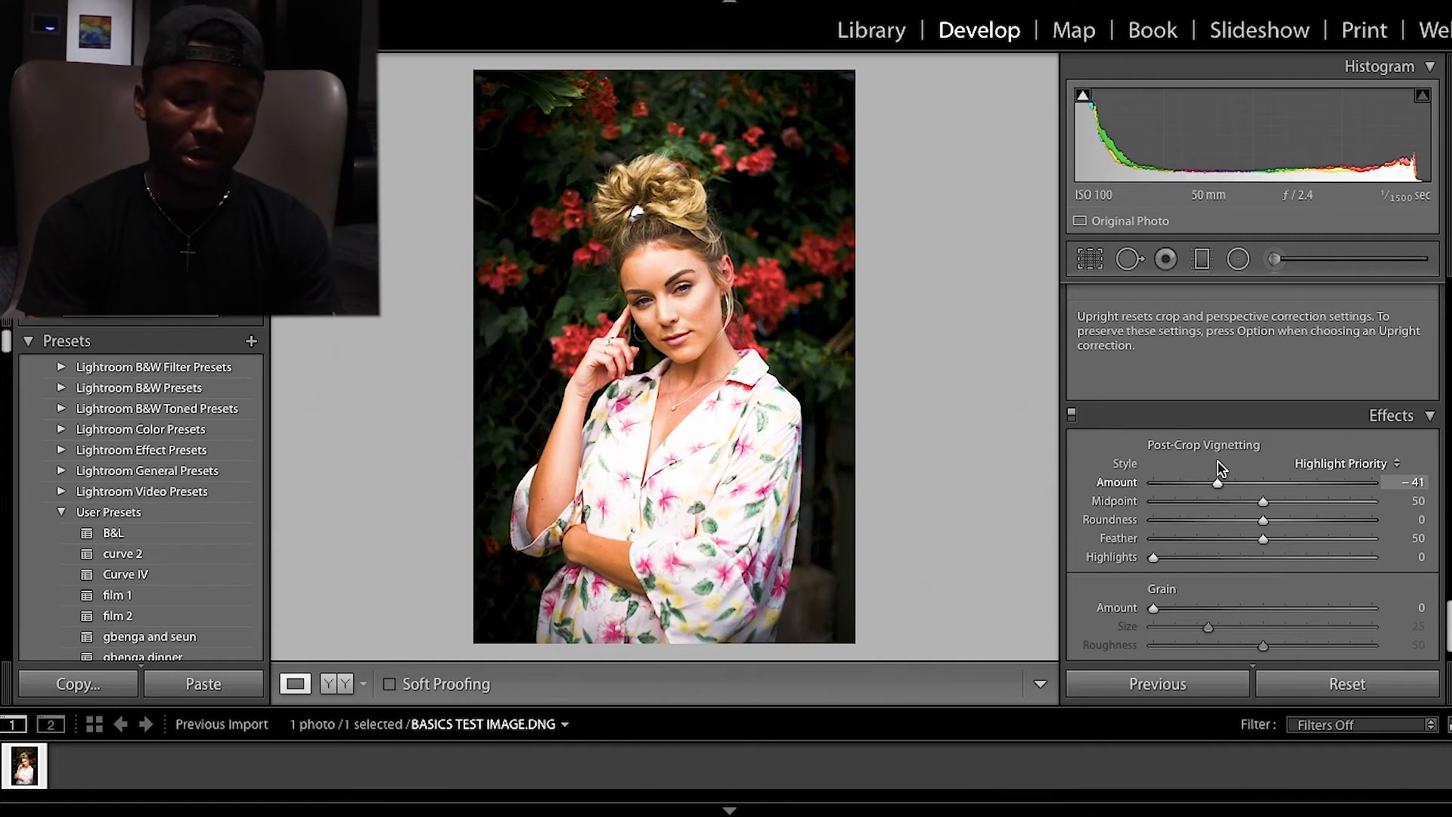
{"action": "mouse_move", "coordinate": [1219, 465]}
{"action": "left_mouse_down"}
{"action": "mouse_move", "coordinate": [1258, 481]}
{"action": "mouse_move", "coordinate": [1240, 477]}
{"action": "left_mouse_up"}
{"action": "scroll", "coordinate": [1249, 476], "scroll_direction": "down", "scroll_amount": 2}
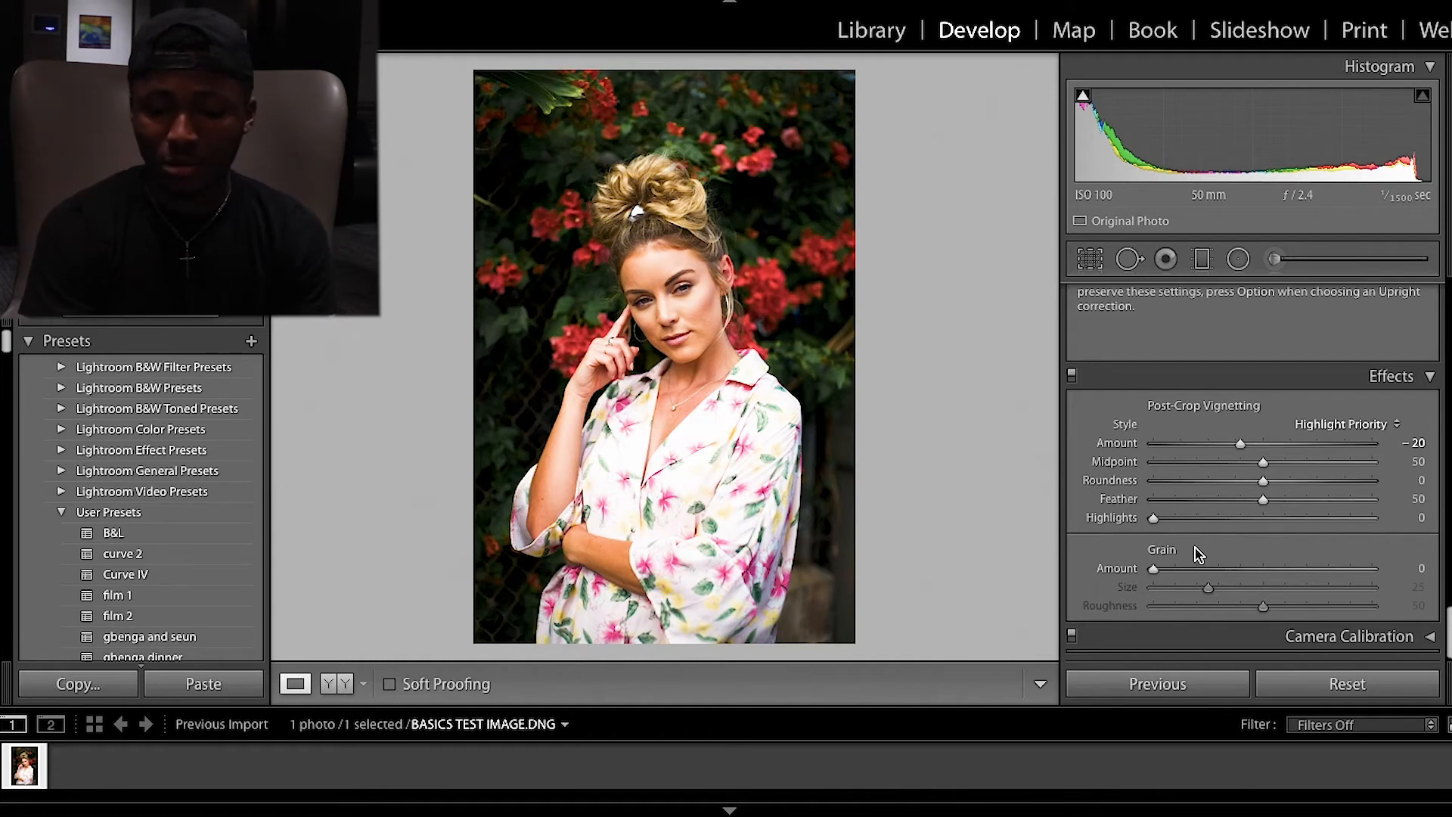
Try lifting the black point of the RGB tone curve to fade the shadows, and return it to its corner
{"action": "scroll", "coordinate": [1198, 554], "scroll_direction": "up", "scroll_amount": 15}
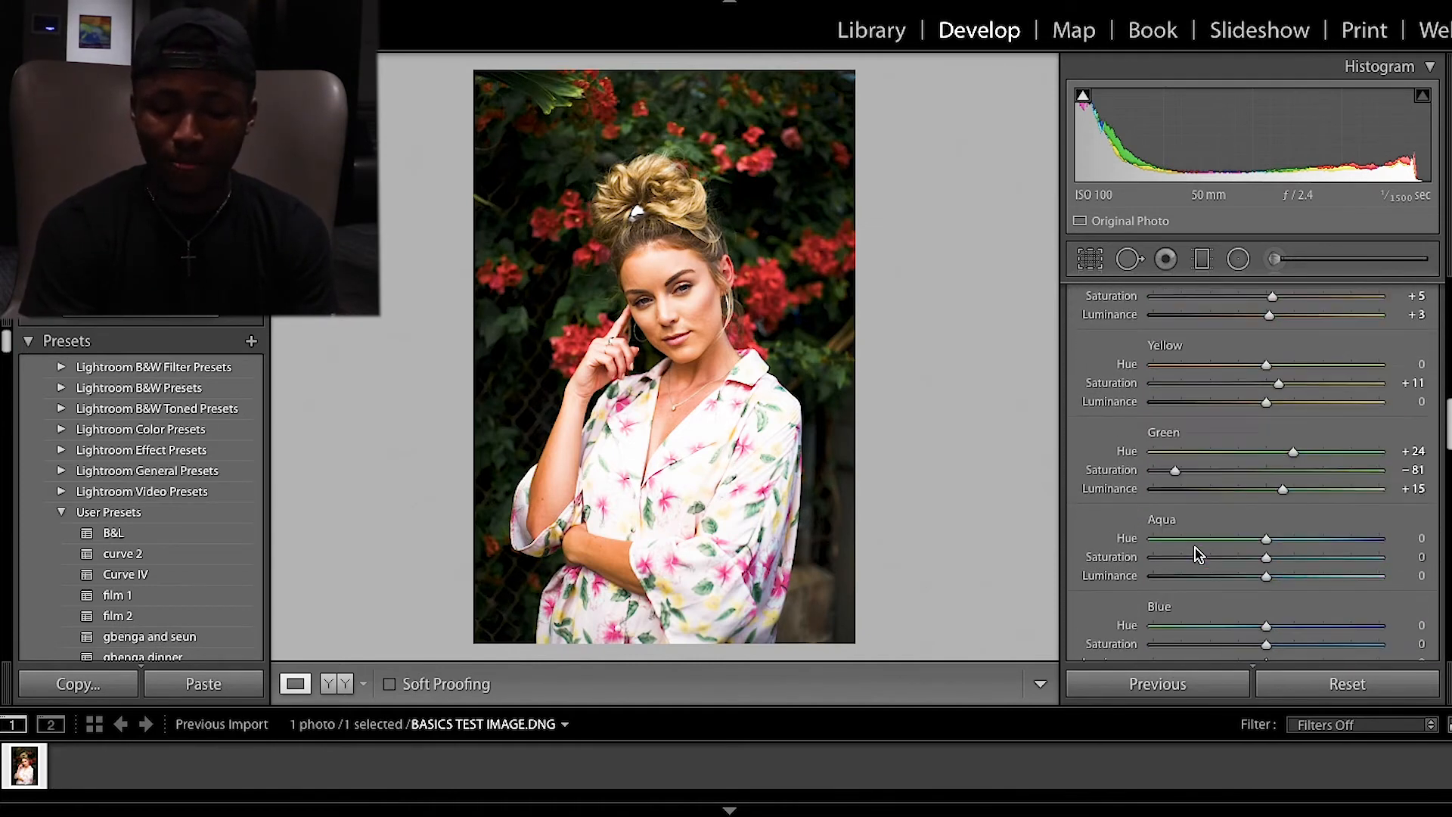
{"action": "scroll", "coordinate": [1198, 555], "scroll_direction": "up", "scroll_amount": 6}
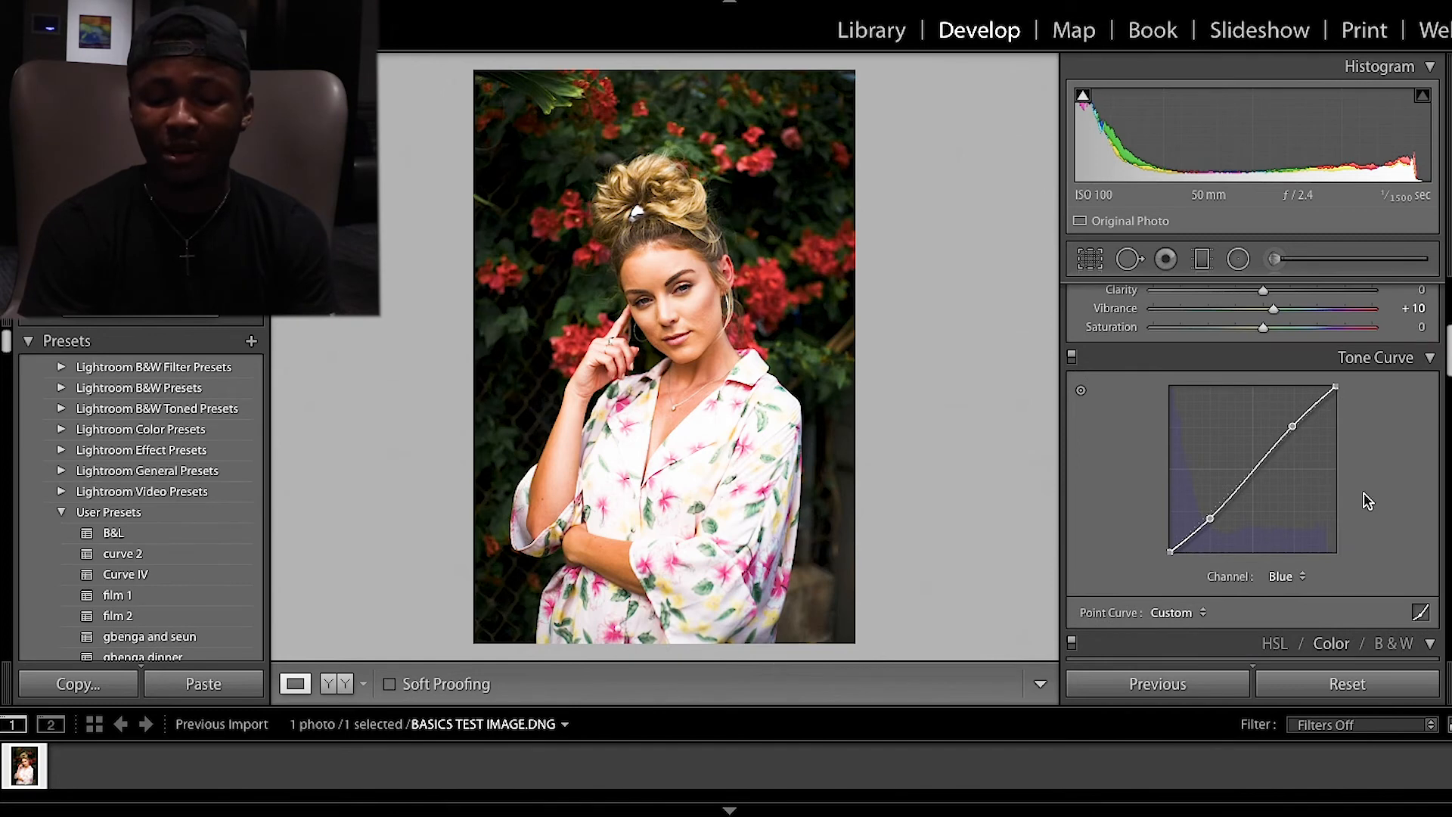
{"action": "left_click", "coordinate": [1306, 577]}
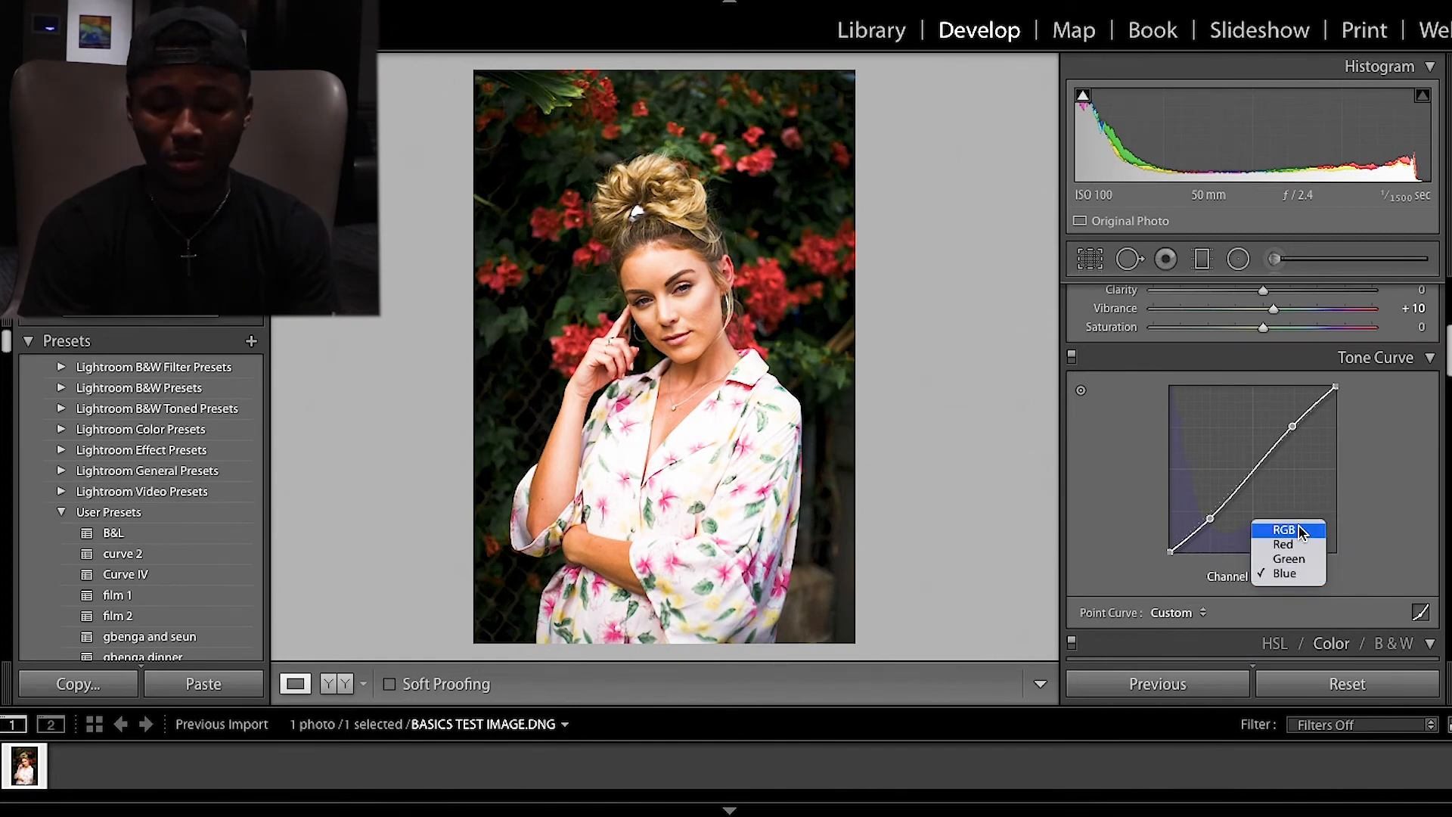
{"action": "left_click", "coordinate": [1300, 530]}
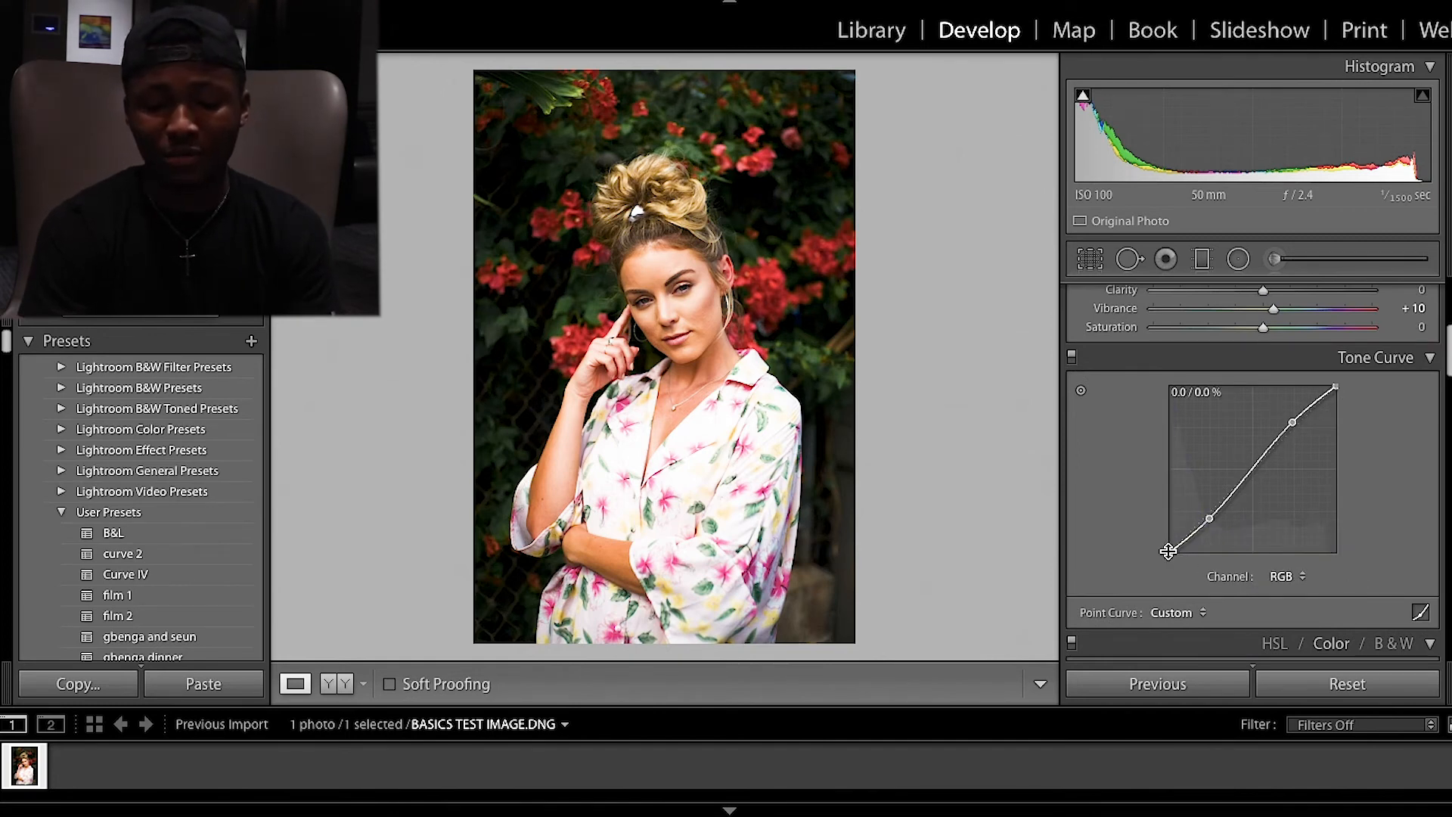
{"action": "left_click_drag", "start_coordinate": [1170, 550], "coordinate": [1170, 518]}
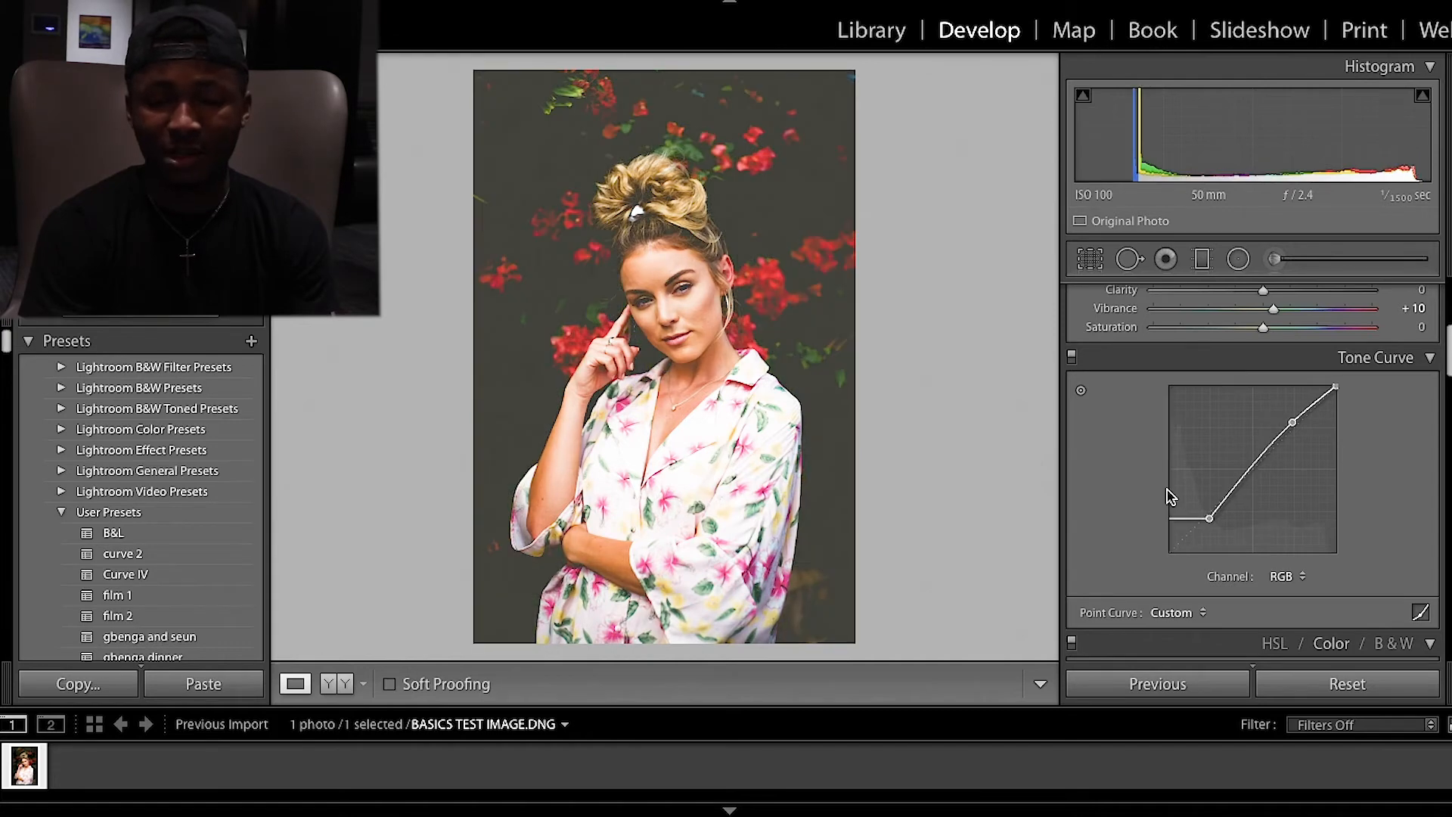
{"action": "left_click_drag", "start_coordinate": [1172, 520], "coordinate": [1170, 556]}
Try a Grain Amount of 55 in the Effects section and reset it to 0
{"action": "scroll", "coordinate": [1272, 531], "scroll_direction": "down", "scroll_amount": 15}
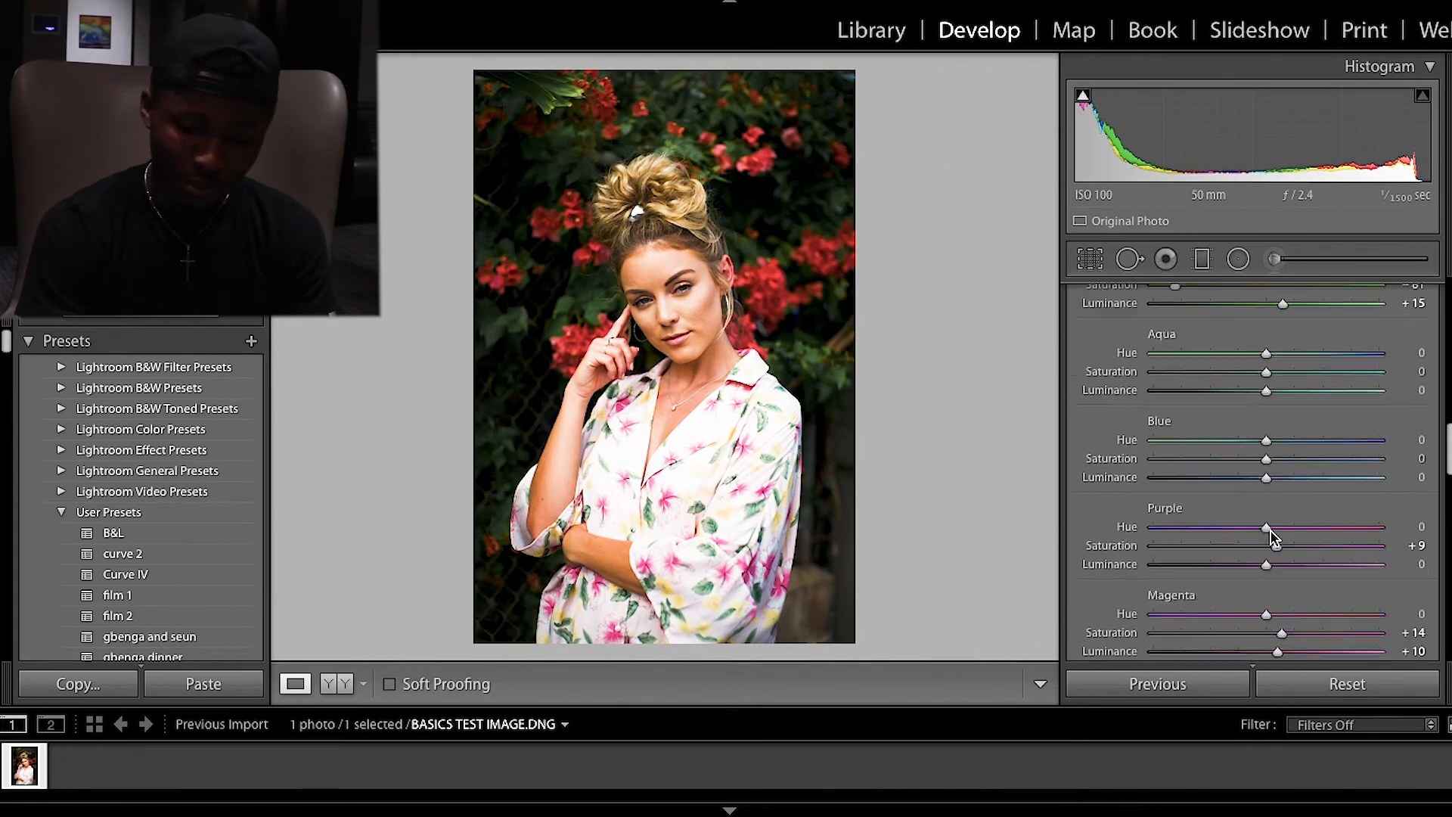
{"action": "scroll", "coordinate": [1272, 536], "scroll_direction": "down", "scroll_amount": 2}
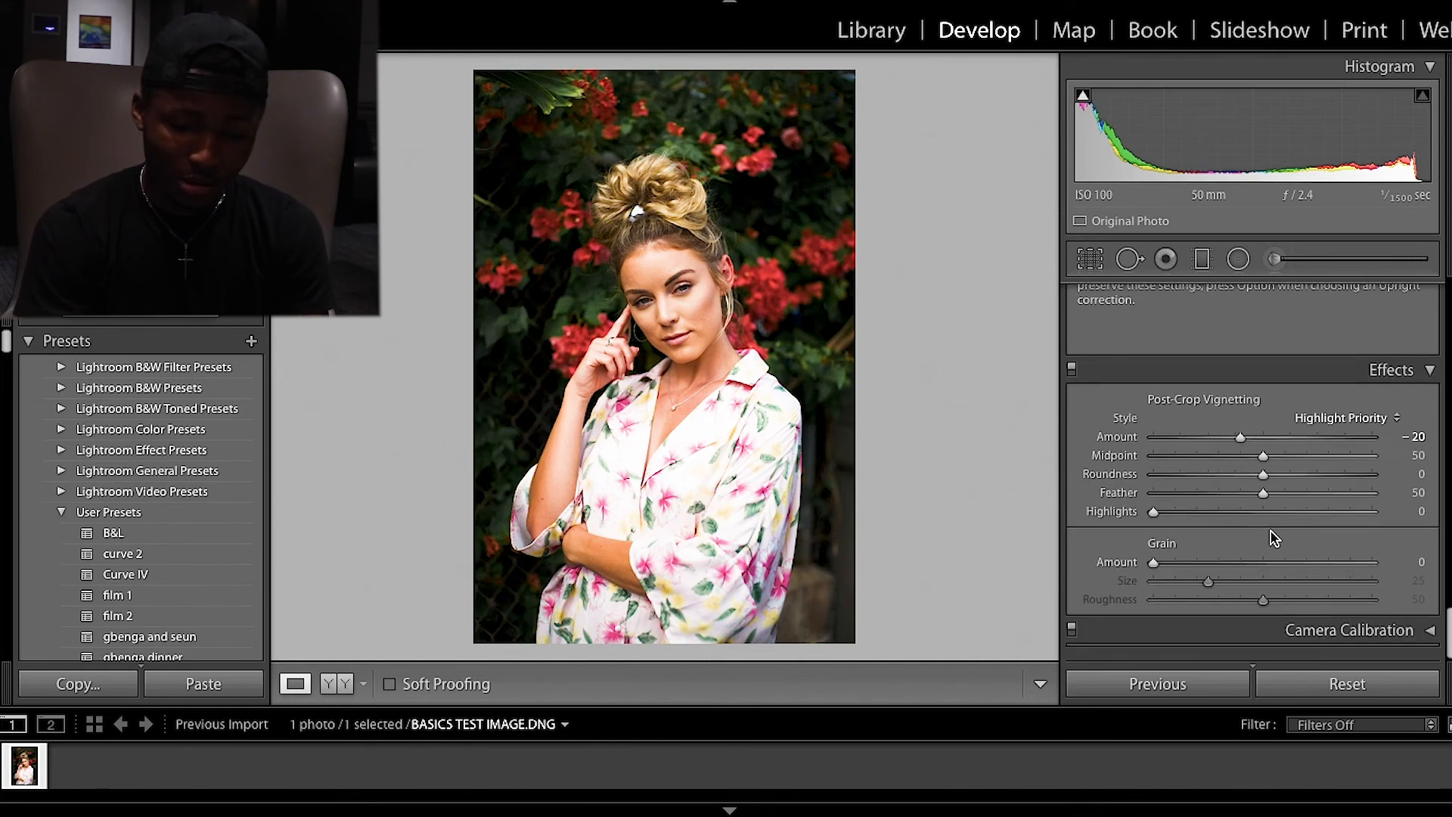
{"action": "left_click_drag", "start_coordinate": [1155, 569], "coordinate": [1278, 588]}
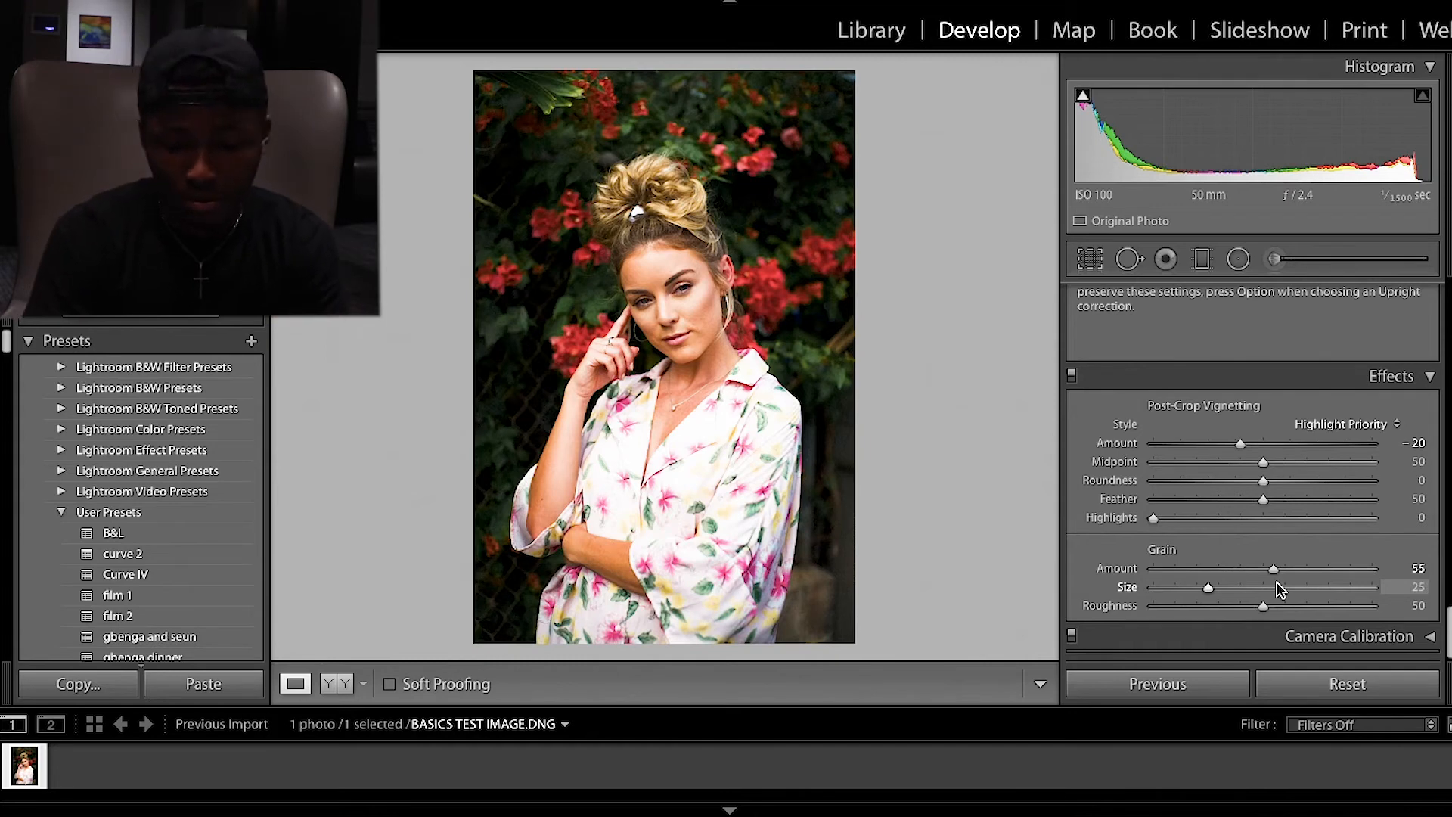
{"action": "double_click", "coordinate": [1274, 571]}
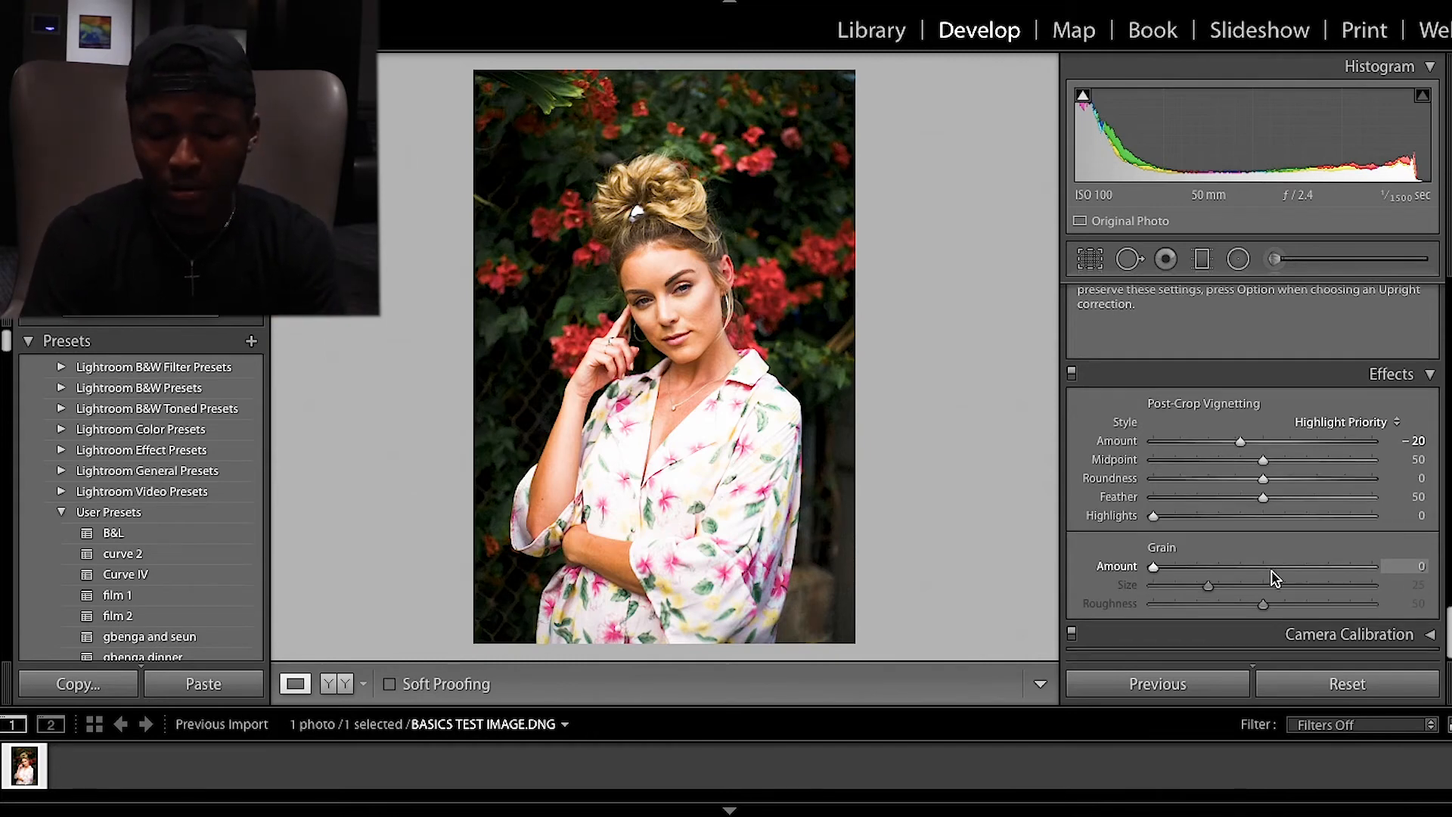
Expand Camera Calibration and set the Hue to +20 for Red Primary, -30 for Blue Primary and +20 for Green Primary
{"action": "left_click", "coordinate": [1430, 636]}
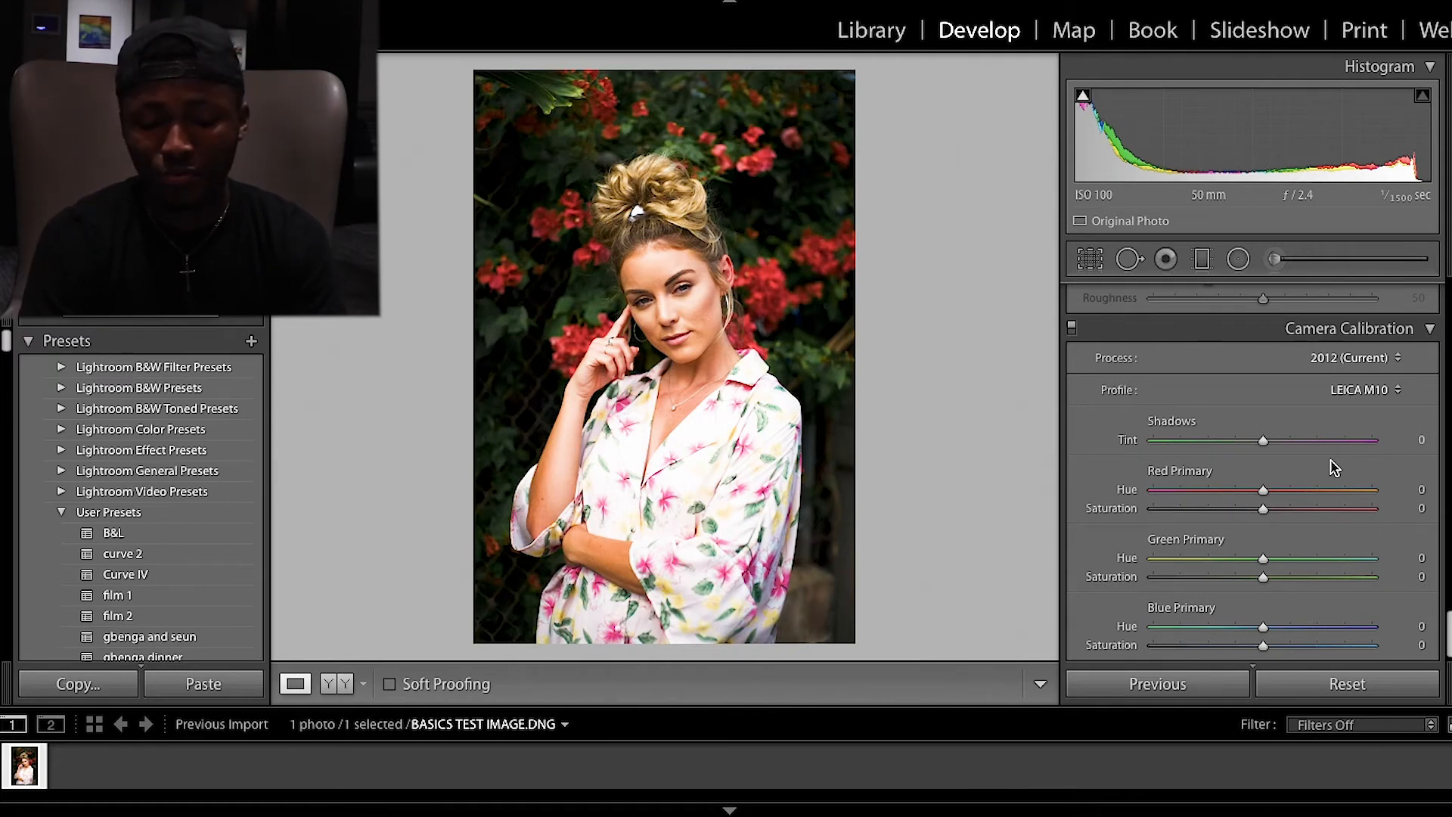
{"action": "left_click_drag", "start_coordinate": [1264, 496], "coordinate": [1284, 496]}
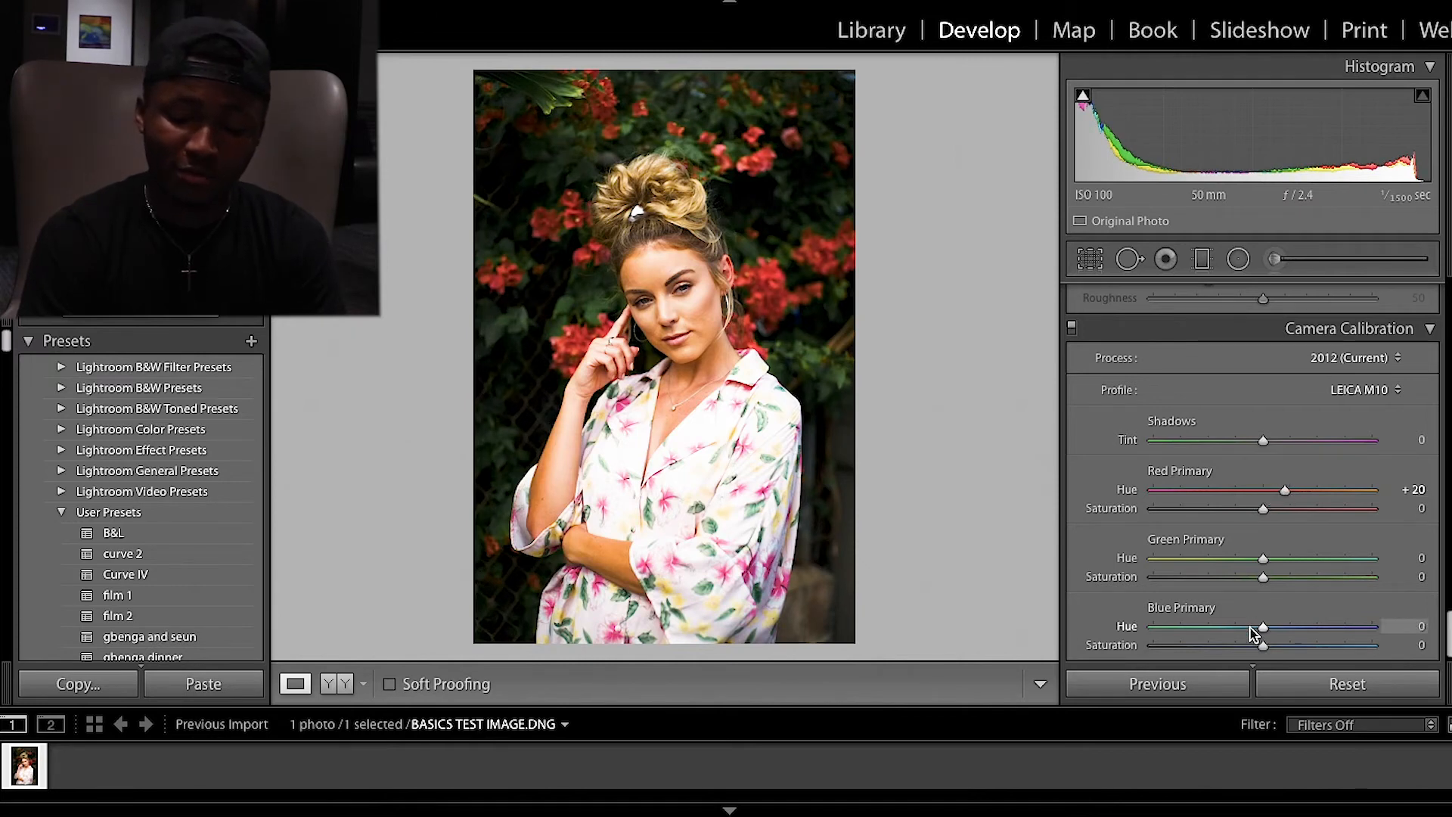
{"action": "left_click_drag", "start_coordinate": [1264, 630], "coordinate": [1230, 629]}
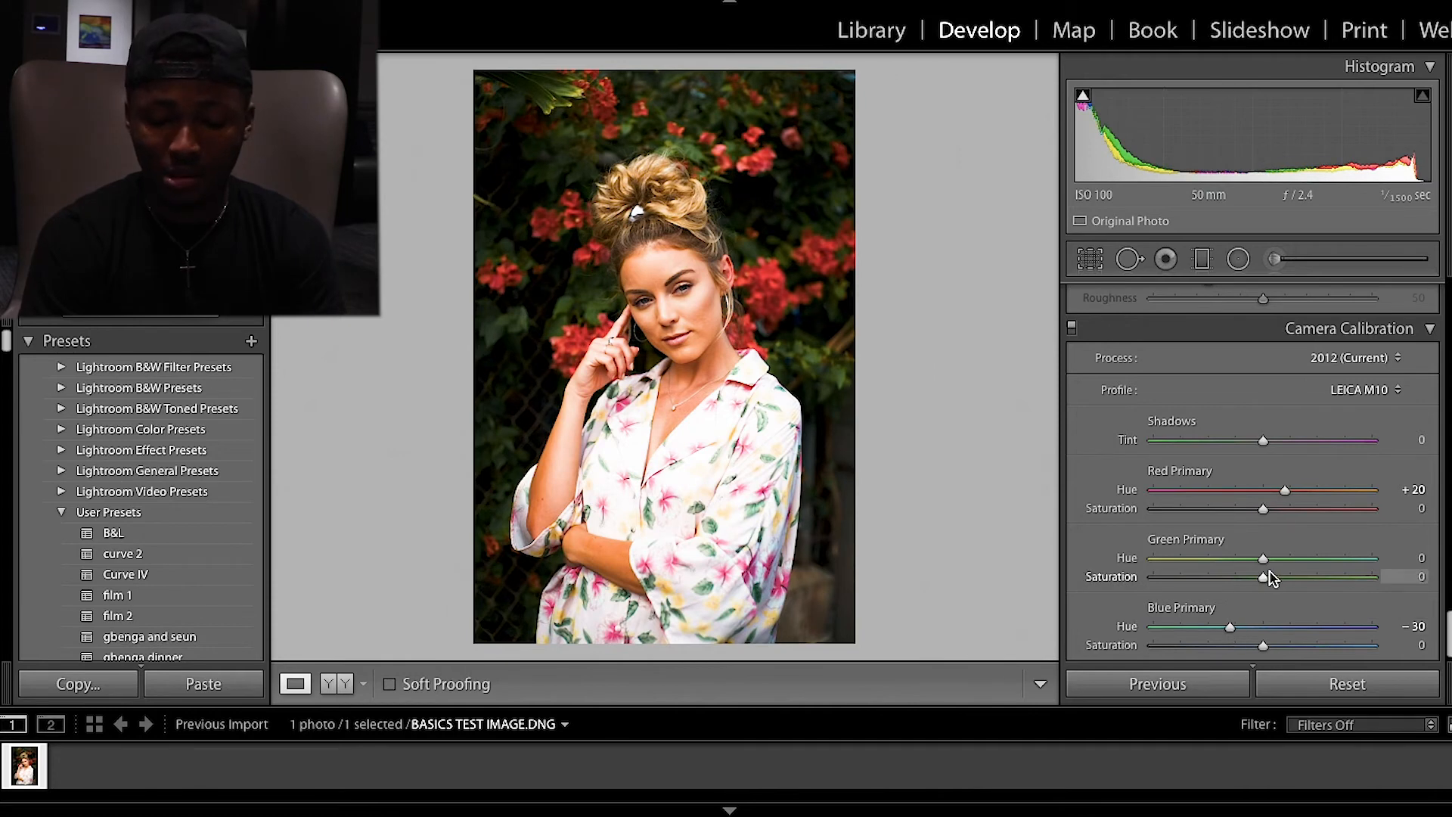
{"action": "left_click_drag", "start_coordinate": [1266, 561], "coordinate": [1287, 562]}
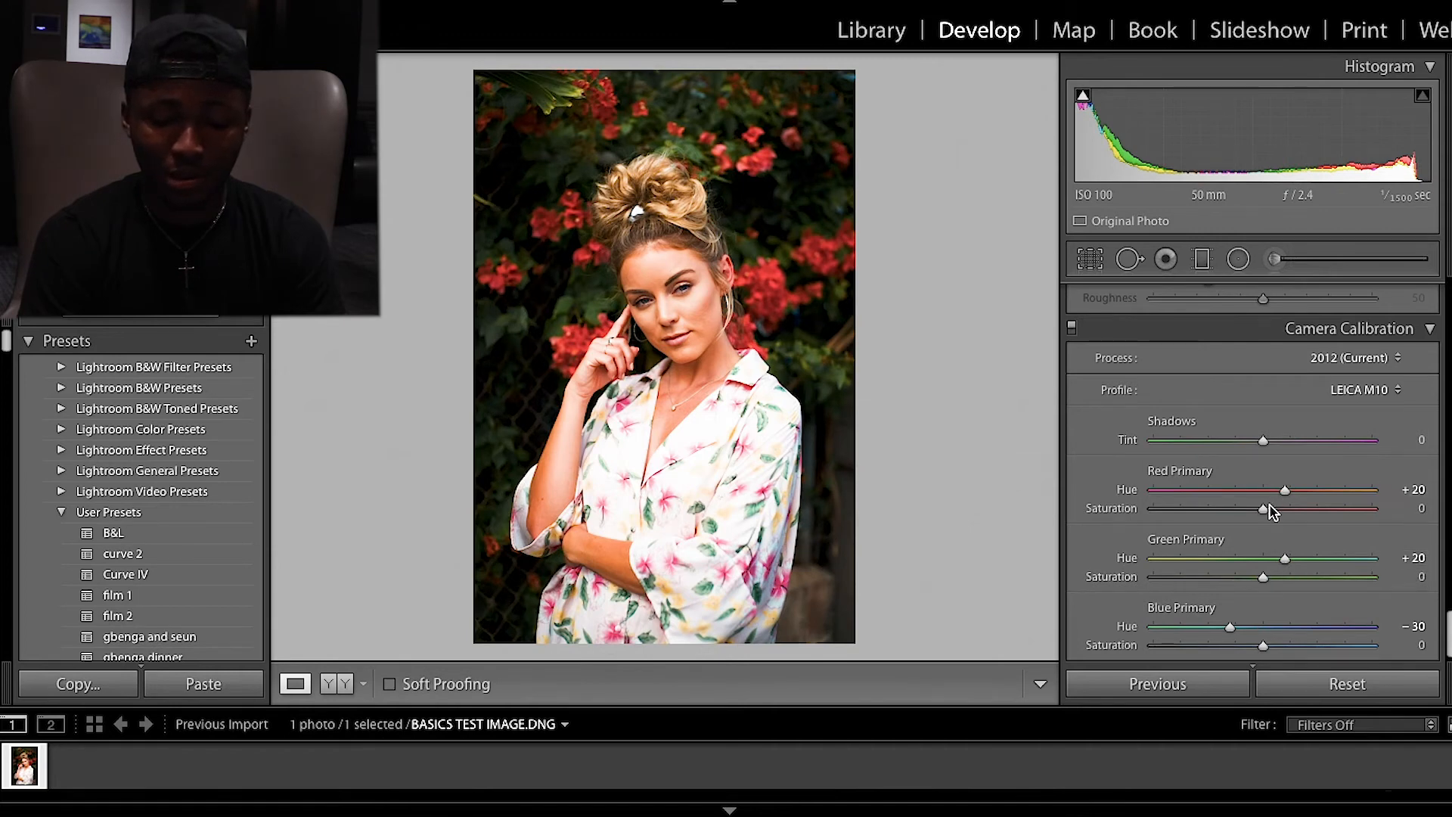
Set the Camera Calibration Saturation to -18 for Red Primary, +12 for Blue Primary and +26 for Green Primary
{"action": "mouse_move", "coordinate": [1267, 516]}
{"action": "left_mouse_down"}
{"action": "mouse_move", "coordinate": [1240, 516]}
{"action": "mouse_move", "coordinate": [1300, 517]}
{"action": "mouse_move", "coordinate": [1230, 518]}
{"action": "mouse_move", "coordinate": [1270, 522]}
{"action": "mouse_move", "coordinate": [1232, 522]}
{"action": "mouse_move", "coordinate": [1249, 521]}
{"action": "left_mouse_up"}
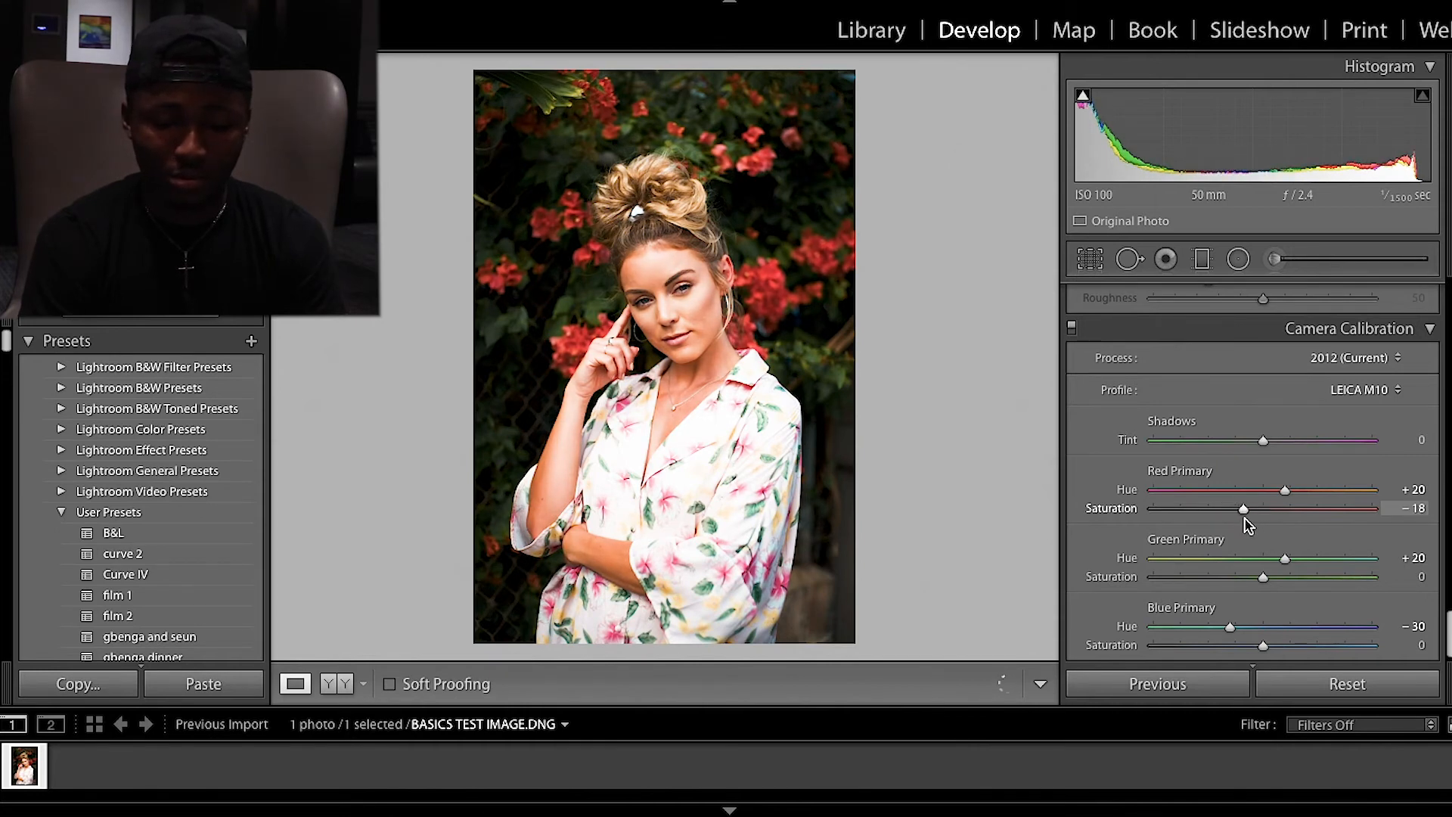
{"action": "mouse_move", "coordinate": [1263, 649]}
{"action": "left_mouse_down"}
{"action": "mouse_move", "coordinate": [1370, 648]}
{"action": "mouse_move", "coordinate": [1218, 649]}
{"action": "mouse_move", "coordinate": [1277, 661]}
{"action": "left_mouse_up"}
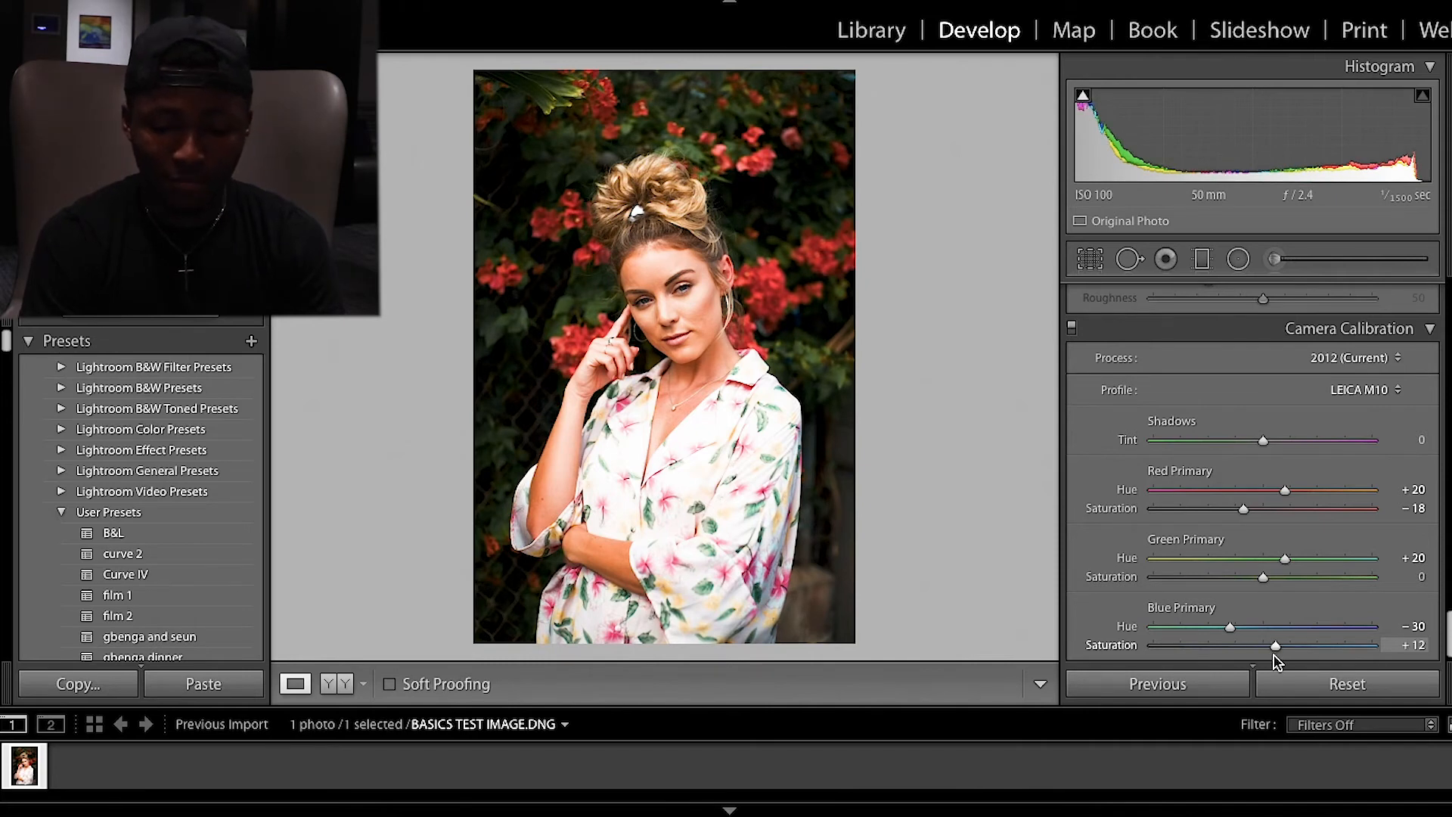
{"action": "left_click_drag", "start_coordinate": [1265, 580], "coordinate": [1298, 592]}
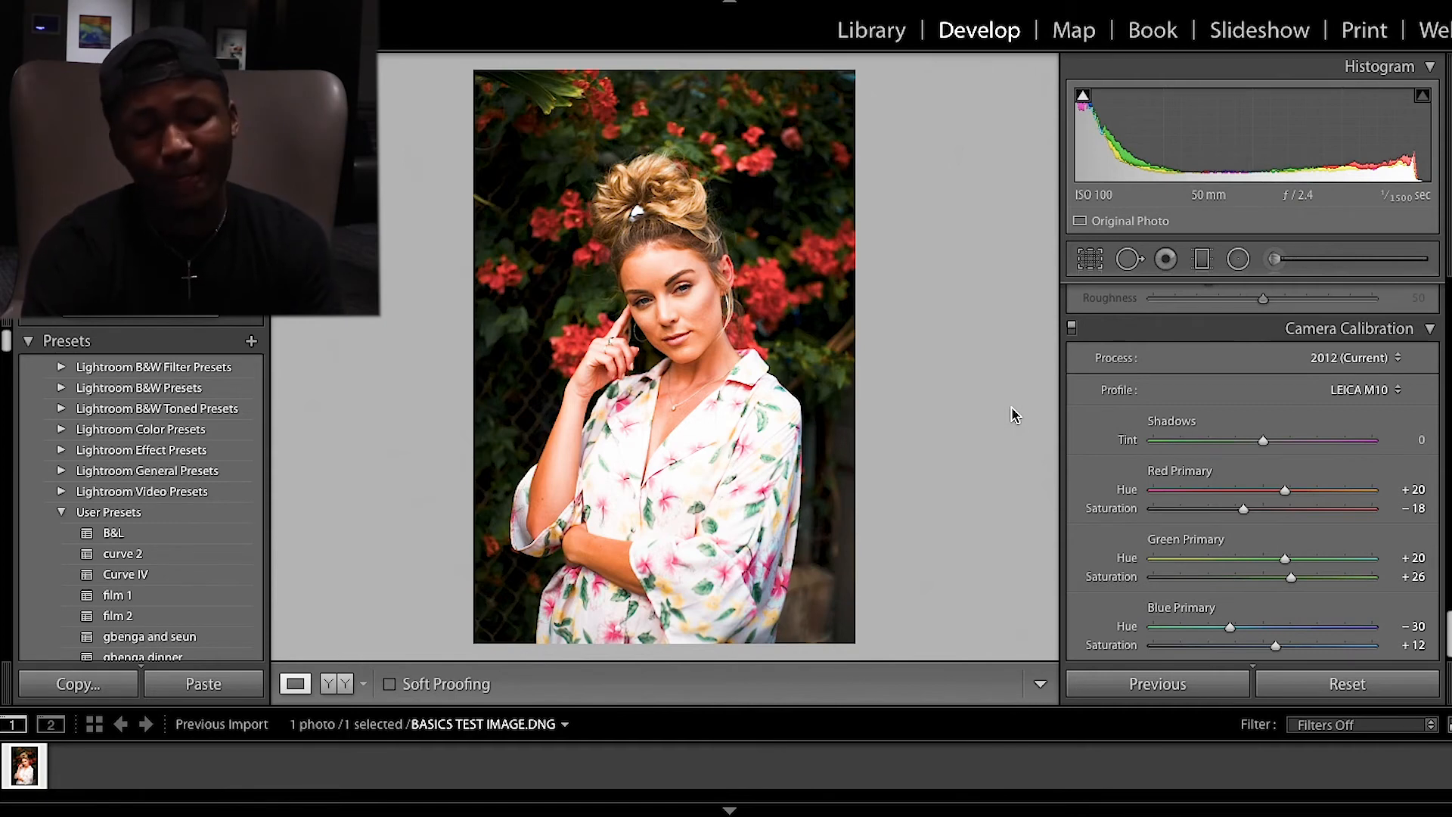
Compare the edited portrait with its Before version, ending on the edited view
{"action": "key", "text": "backslash"}
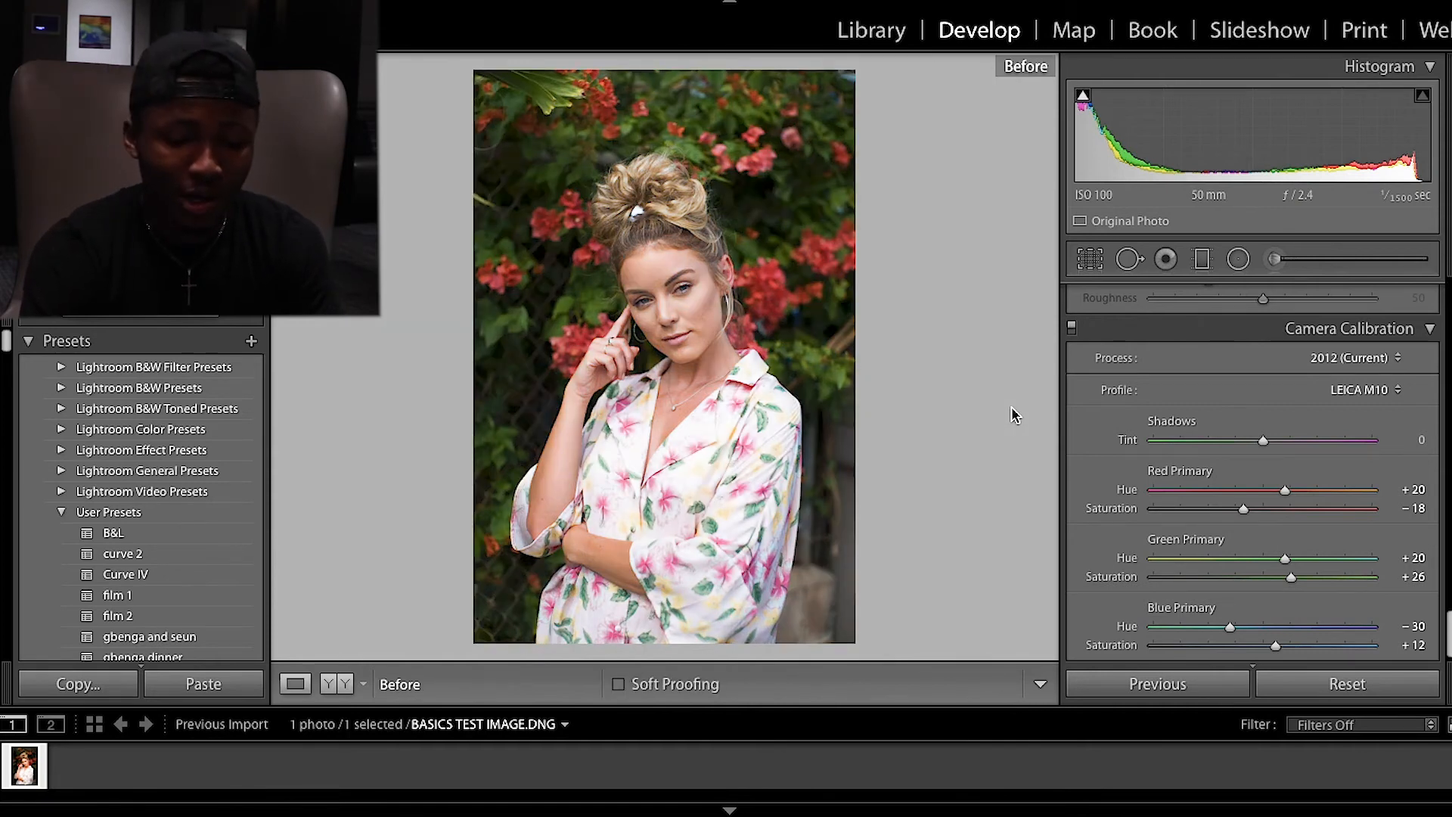
{"action": "key", "text": "backslash"}
{"action": "key", "text": "backslash"}
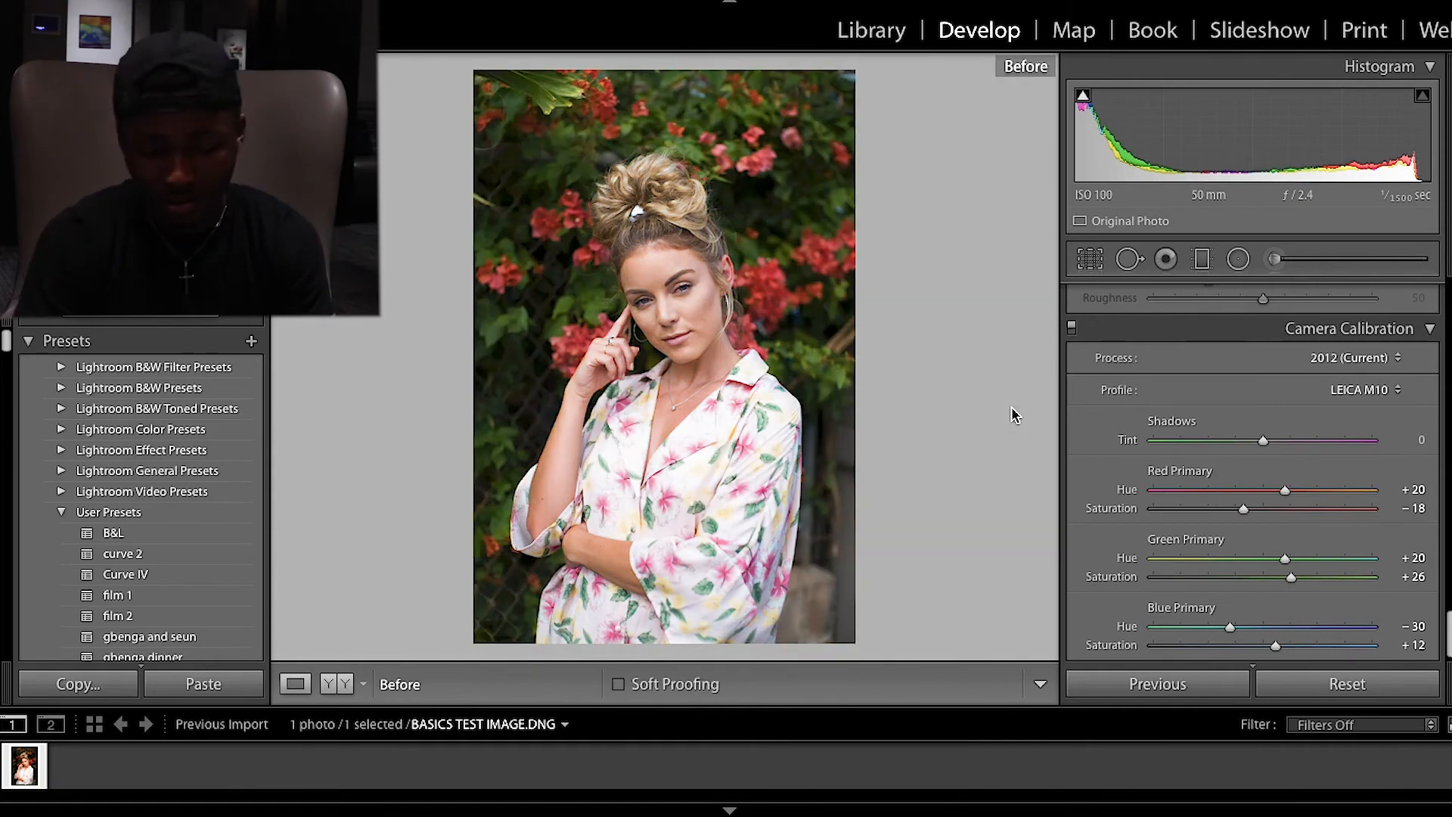
{"action": "key", "text": "backslash"}
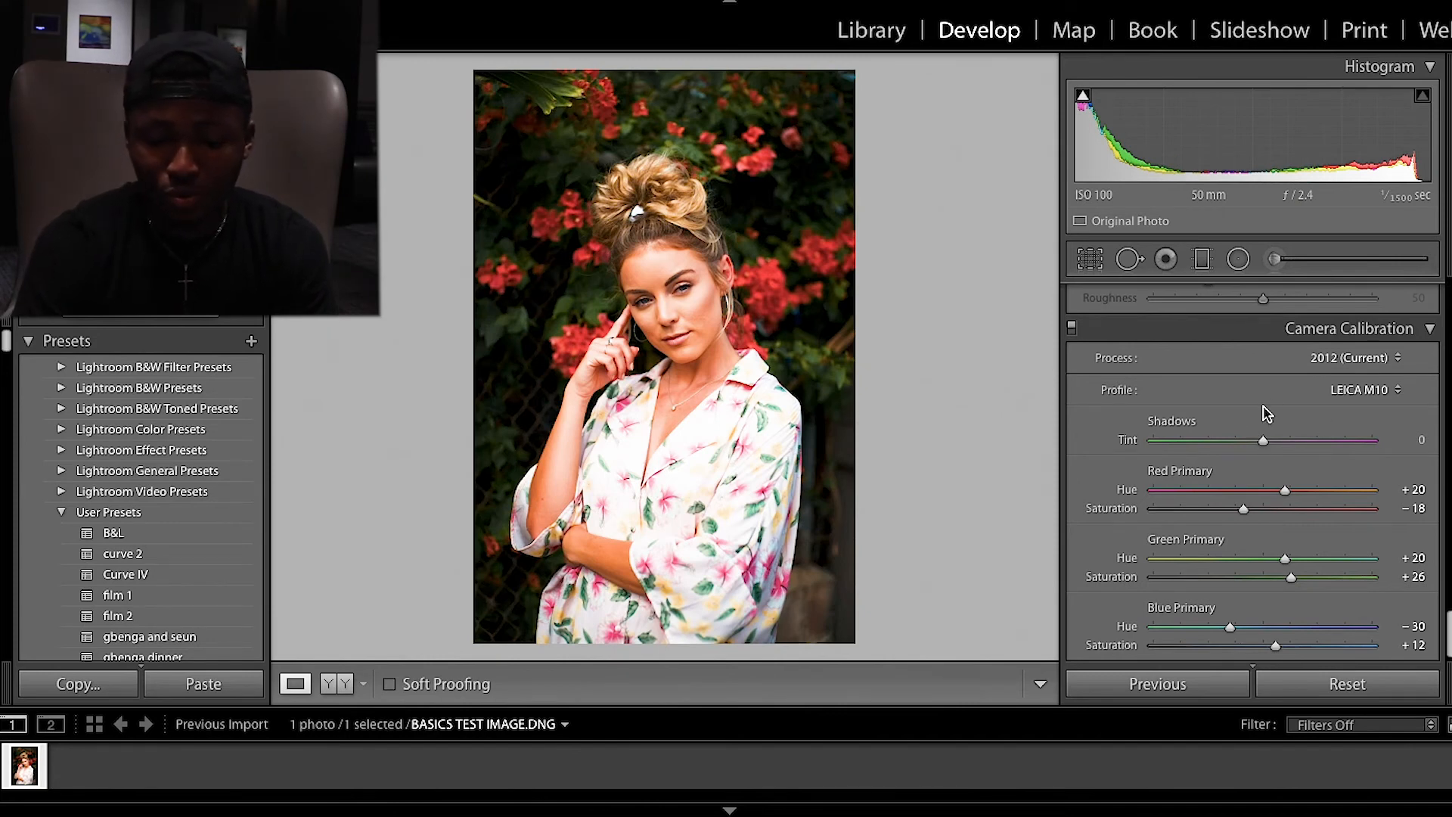
Return to the Basic section and look over the Graduated Filter and Radial Filter tools and their settings
{"action": "scroll", "coordinate": [1256, 414], "scroll_direction": "down", "scroll_amount": 1}
{"action": "scroll", "coordinate": [1265, 413], "scroll_direction": "up", "scroll_amount": 1}
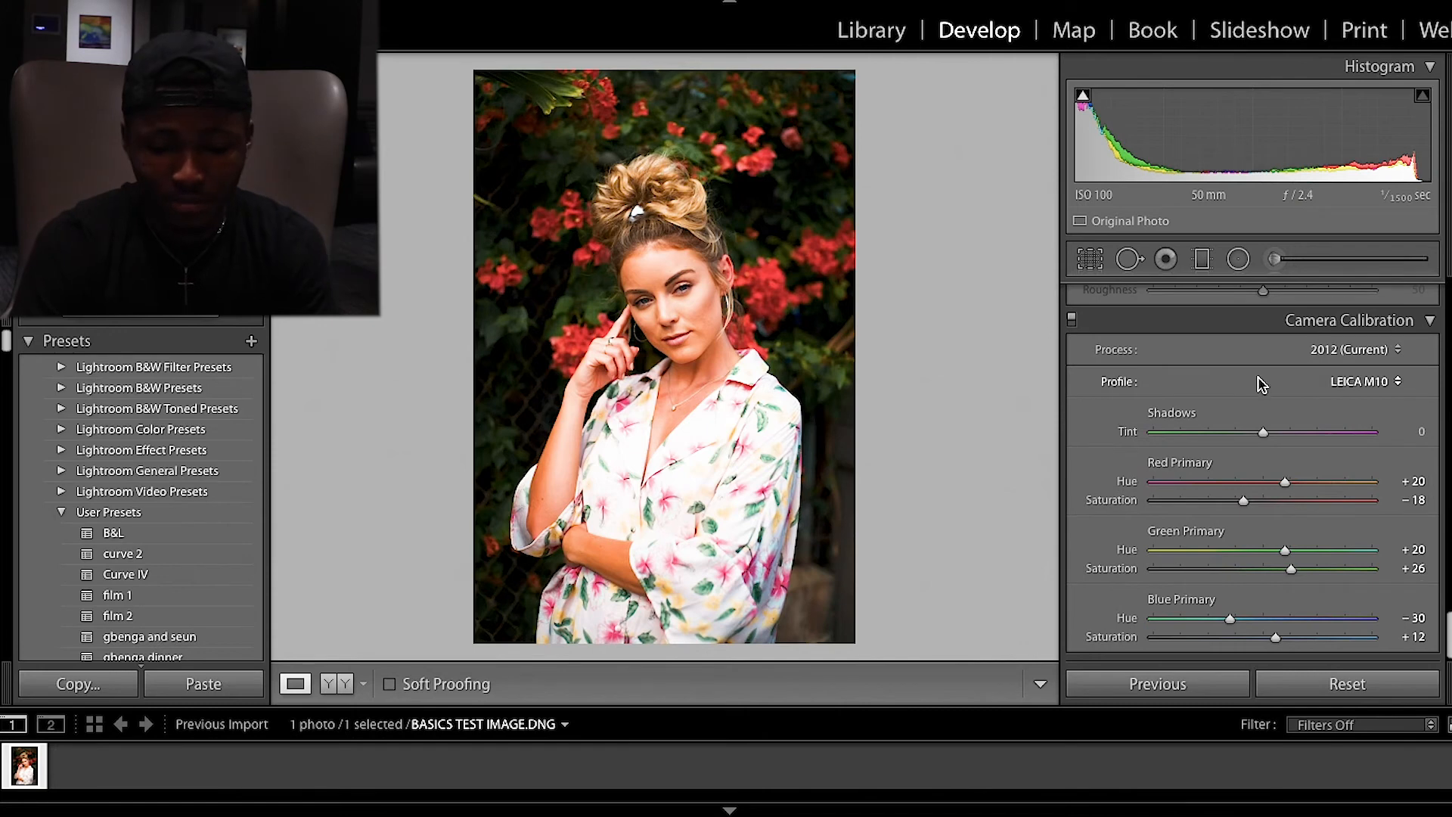
{"action": "scroll", "coordinate": [1261, 381], "scroll_direction": "down", "scroll_amount": 1}
{"action": "scroll", "coordinate": [1177, 348], "scroll_direction": "up", "scroll_amount": 1}
{"action": "scroll", "coordinate": [1185, 414], "scroll_direction": "up", "scroll_amount": 10}
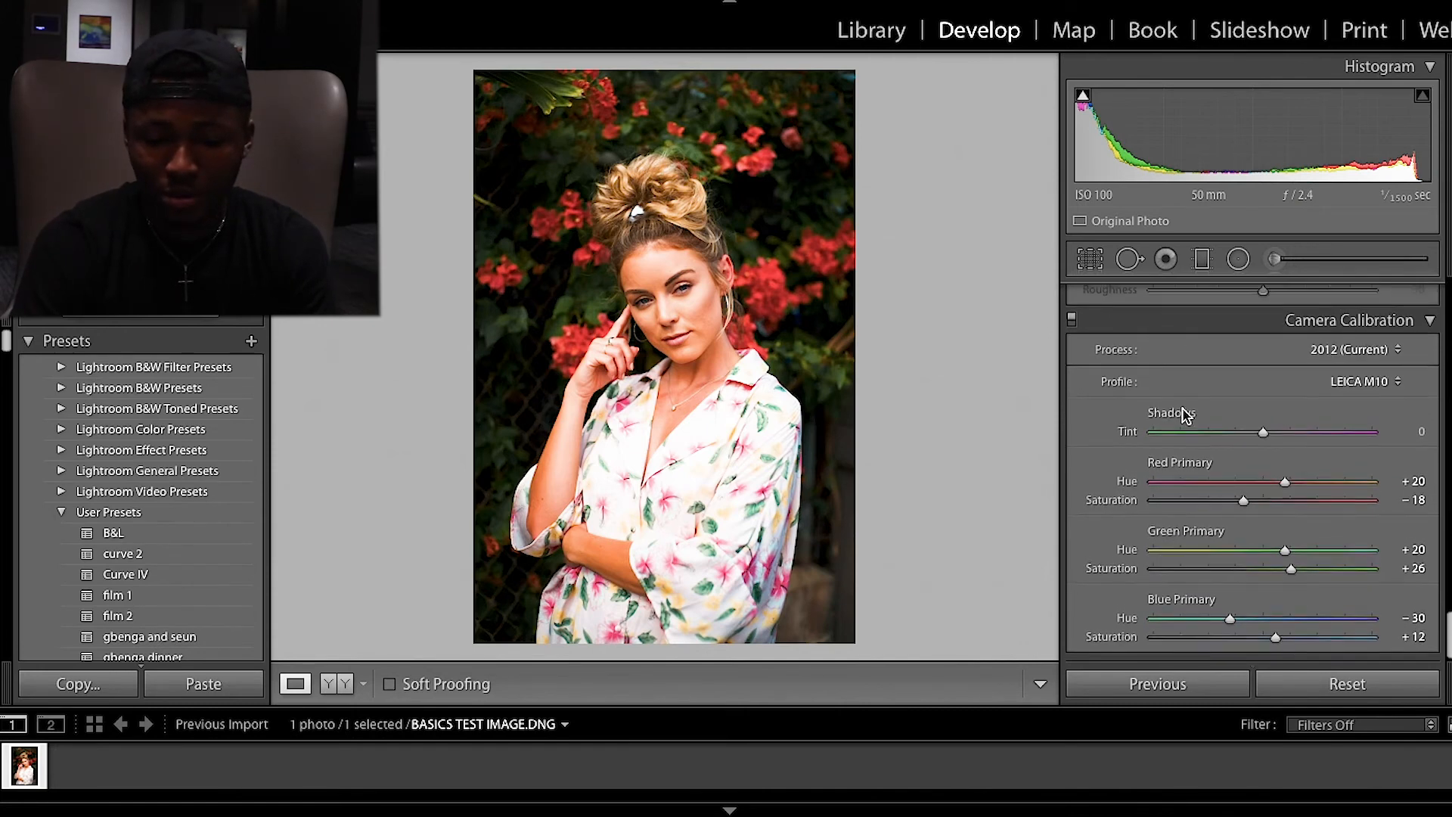
{"action": "scroll", "coordinate": [1185, 414], "scroll_direction": "up", "scroll_amount": 15}
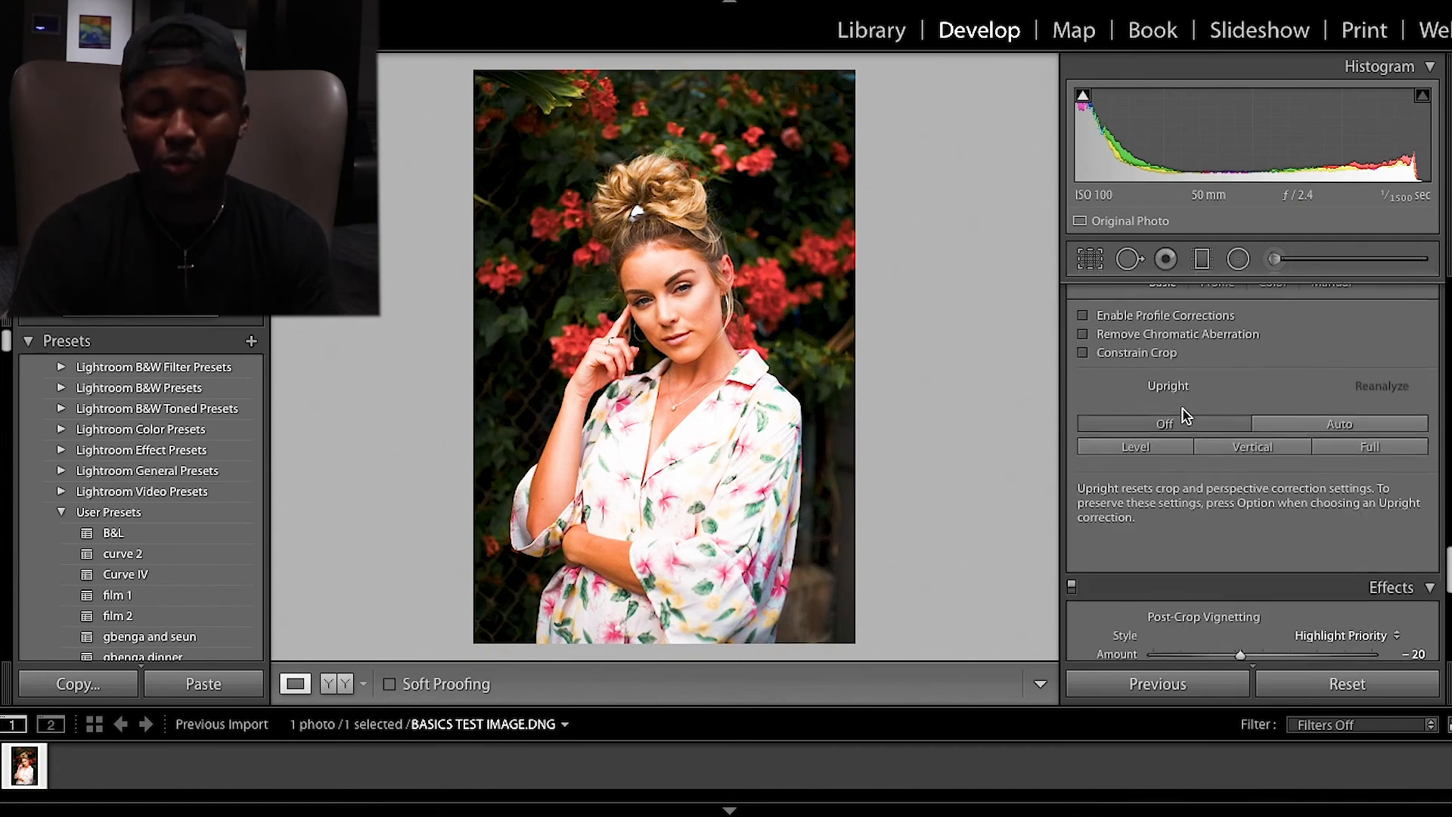
{"action": "scroll", "coordinate": [1186, 414], "scroll_direction": "up", "scroll_amount": 15}
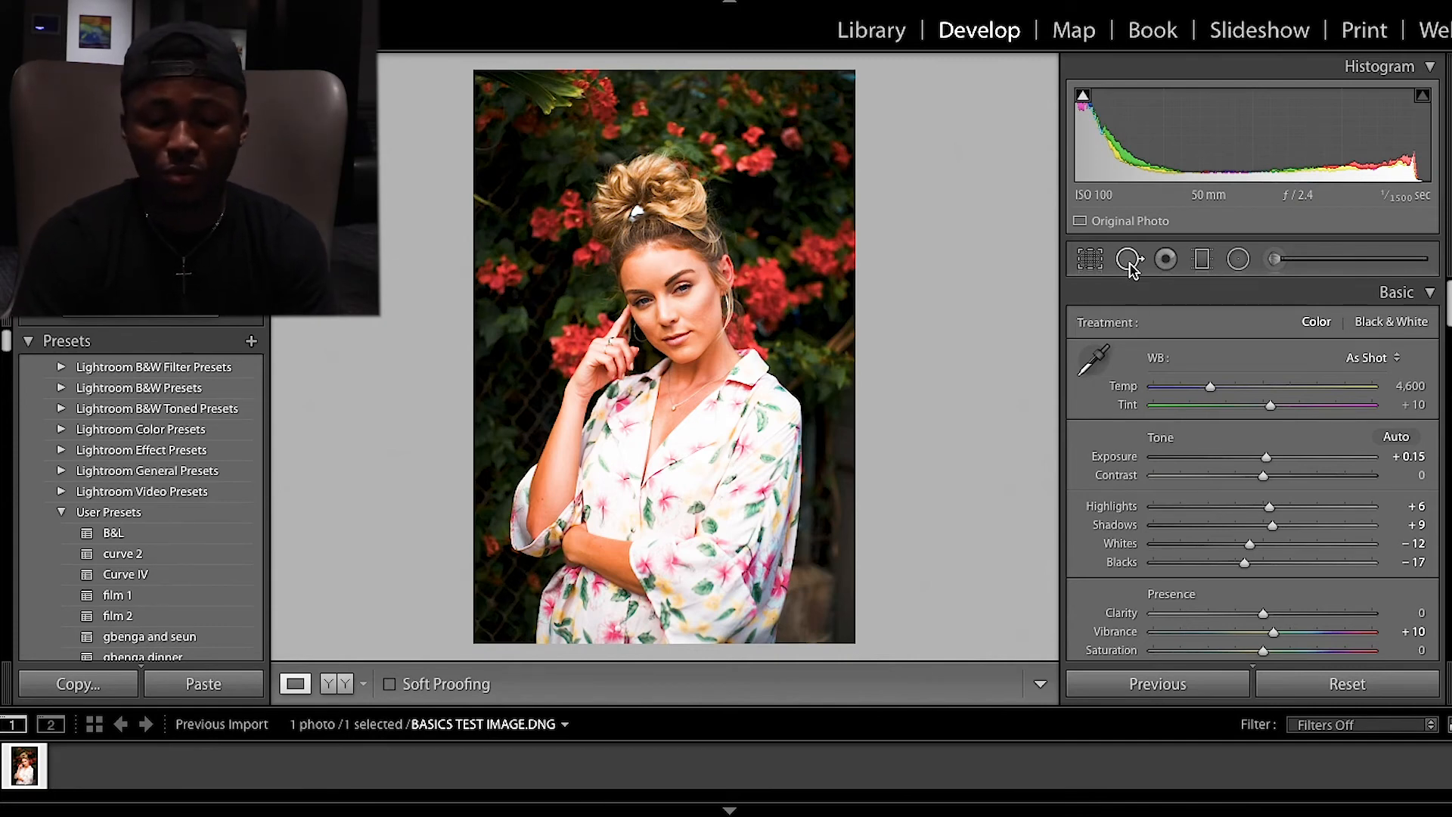
{"action": "left_click", "coordinate": [1201, 261]}
{"action": "left_click", "coordinate": [1202, 261]}
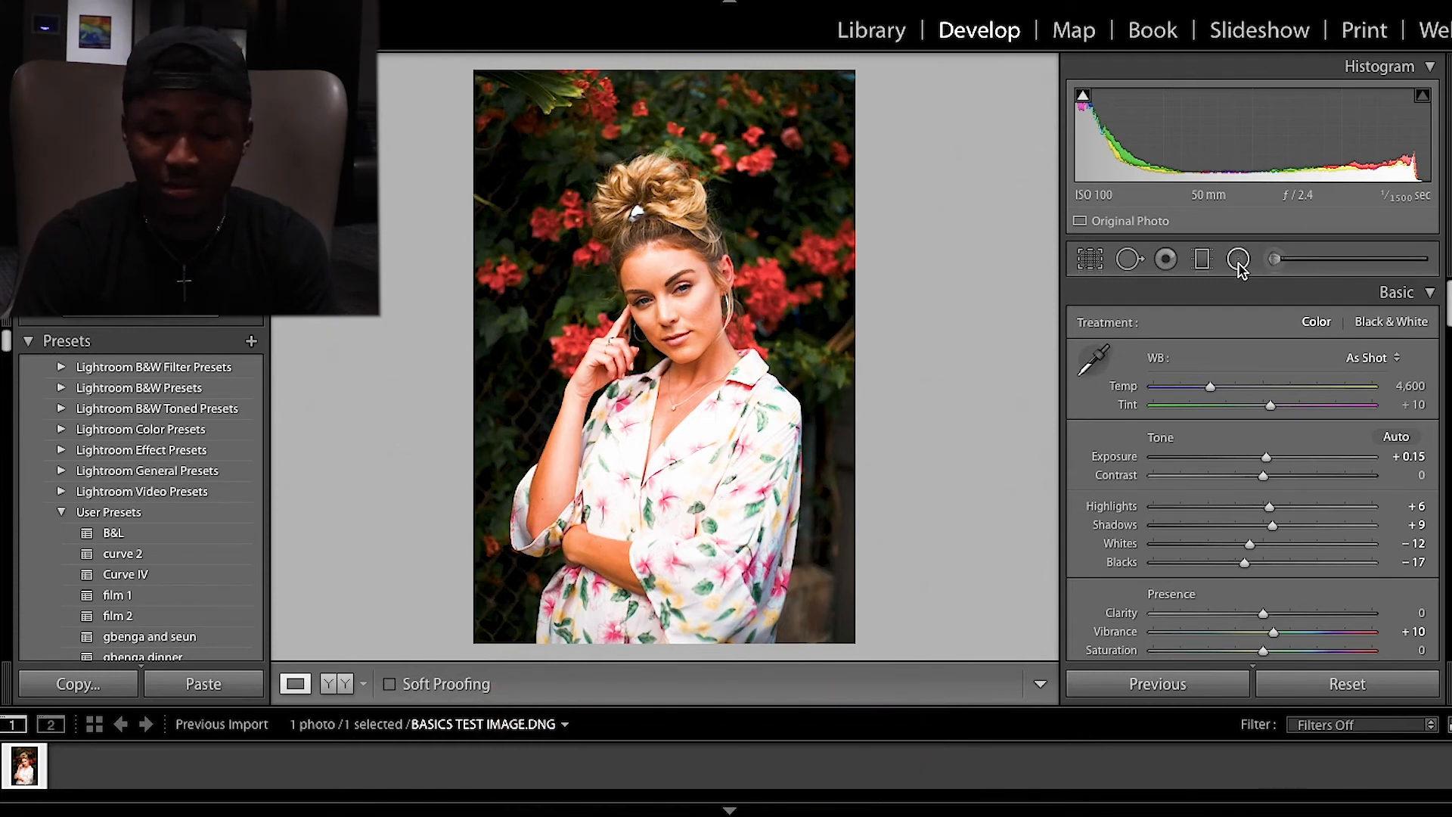
{"action": "left_click", "coordinate": [1238, 261]}
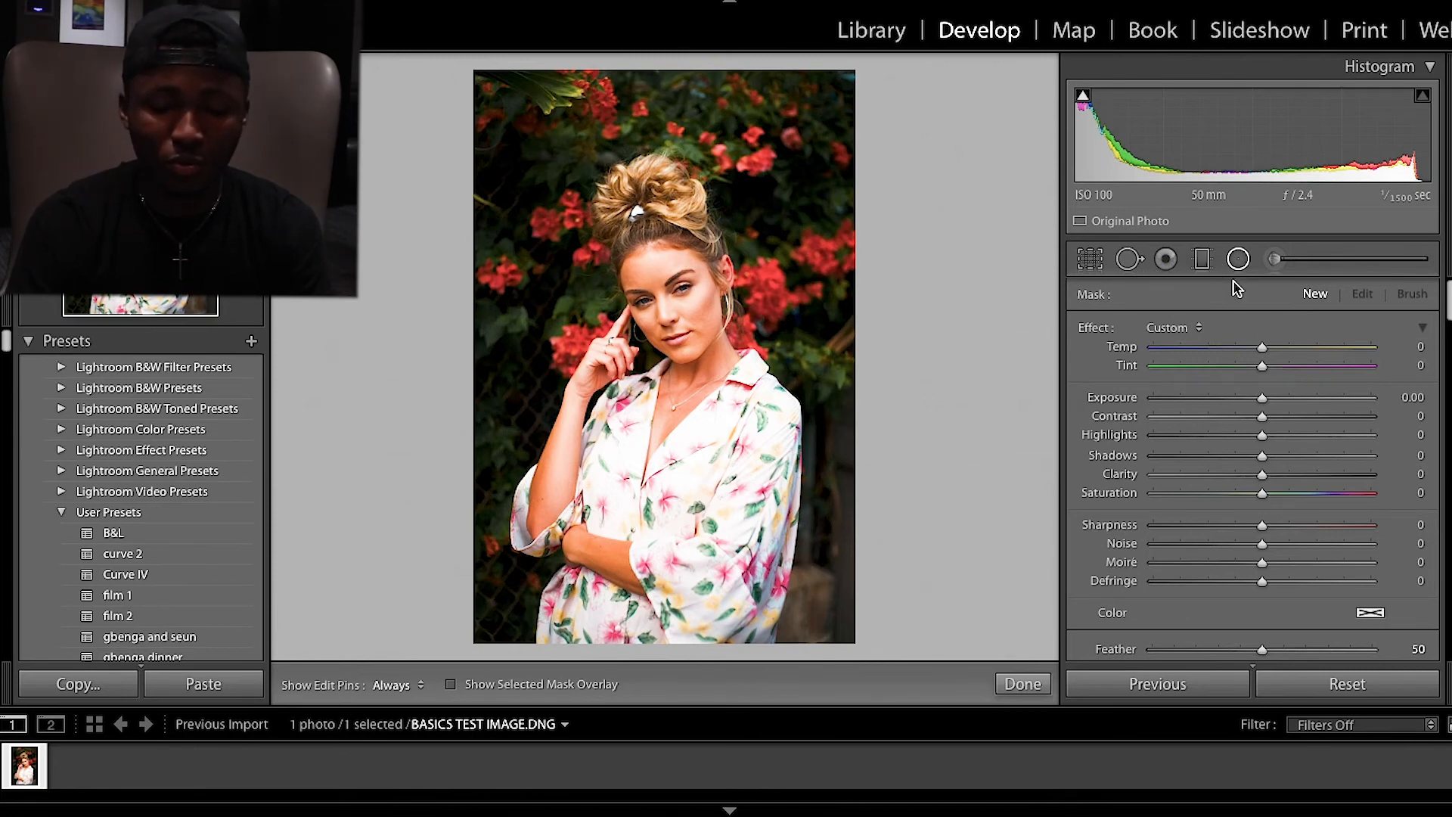
Activate the Crop & Straighten tool and look through the aspect ratio presets, keeping Original
{"action": "left_click", "coordinate": [1091, 261]}
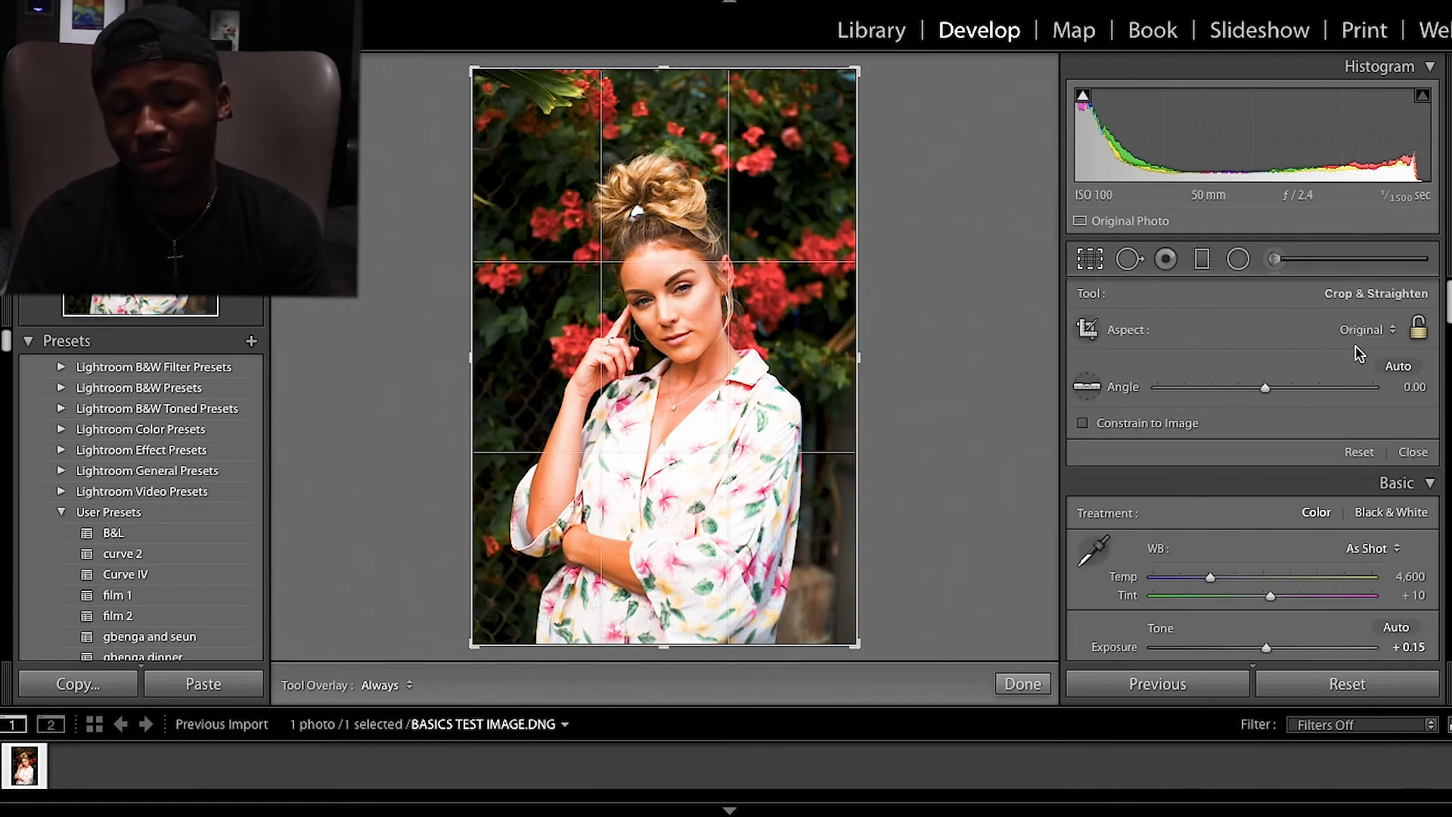
{"action": "left_click", "coordinate": [1394, 334]}
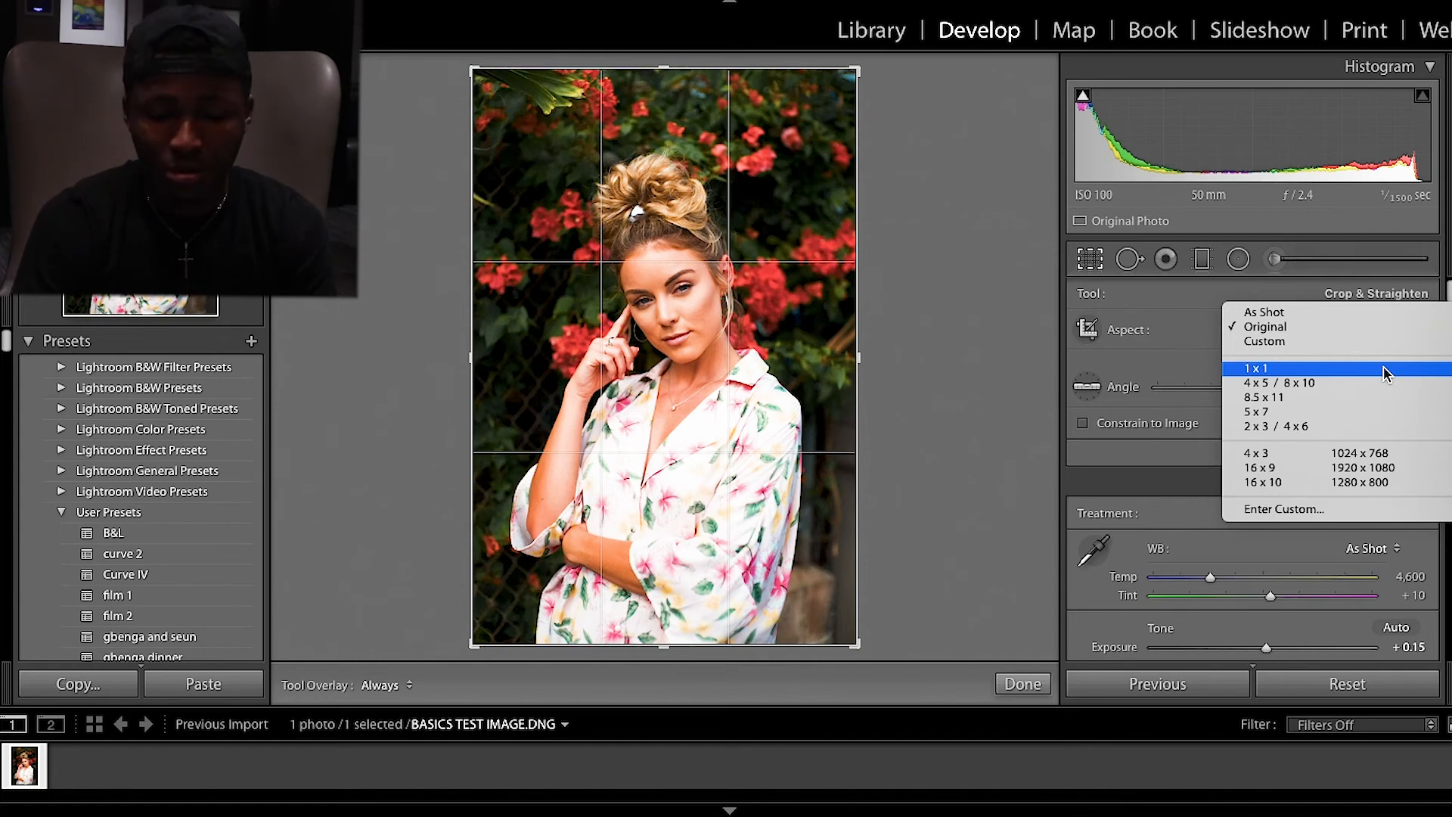
{"action": "left_click", "coordinate": [1169, 358]}
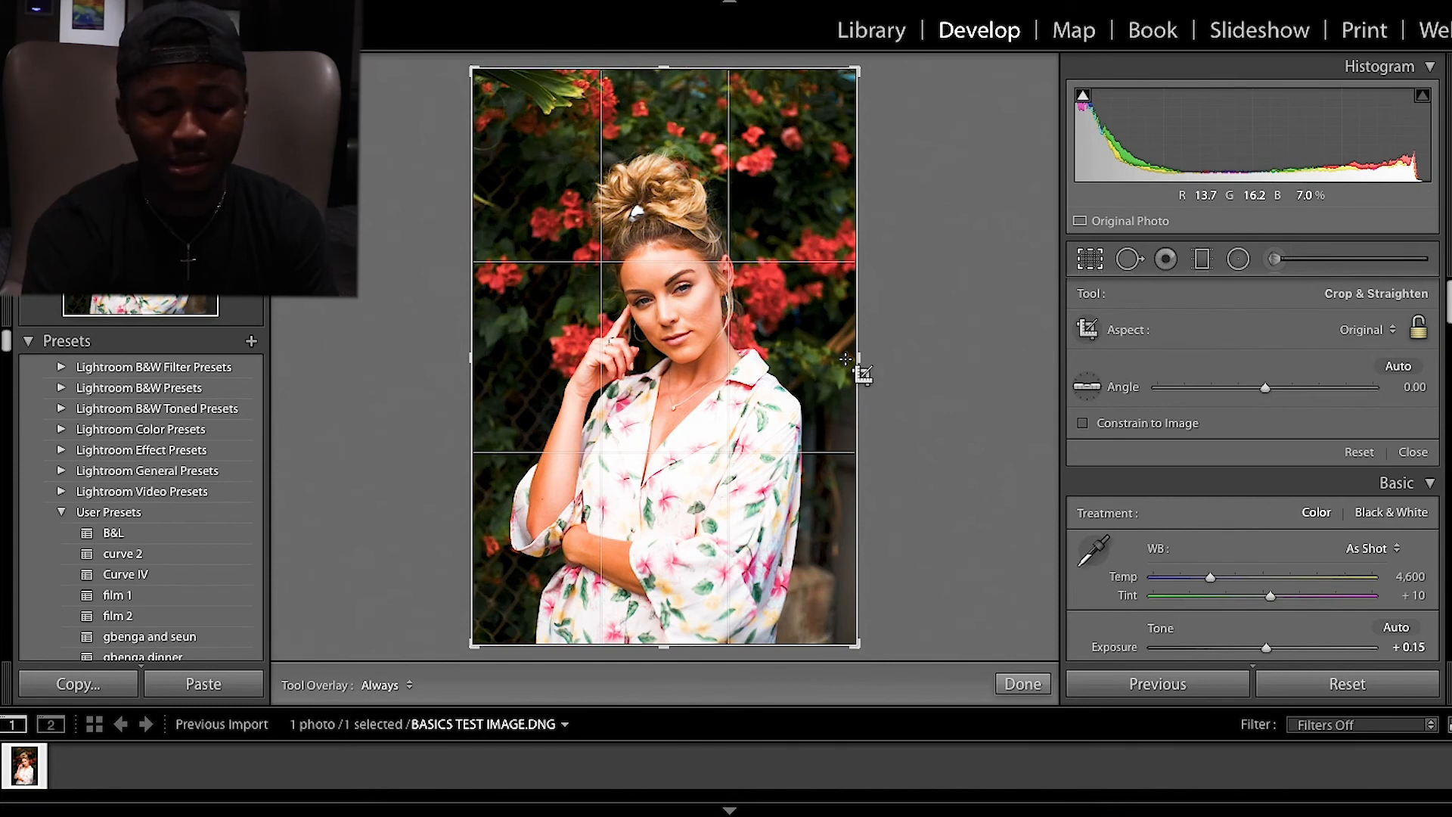
Cycle through the crop guide overlays, including the grid and diagonal ones, and exit the crop tool without cropping
{"action": "key", "text": "o"}
{"action": "key", "text": "o"}
{"action": "key", "text": "o"}
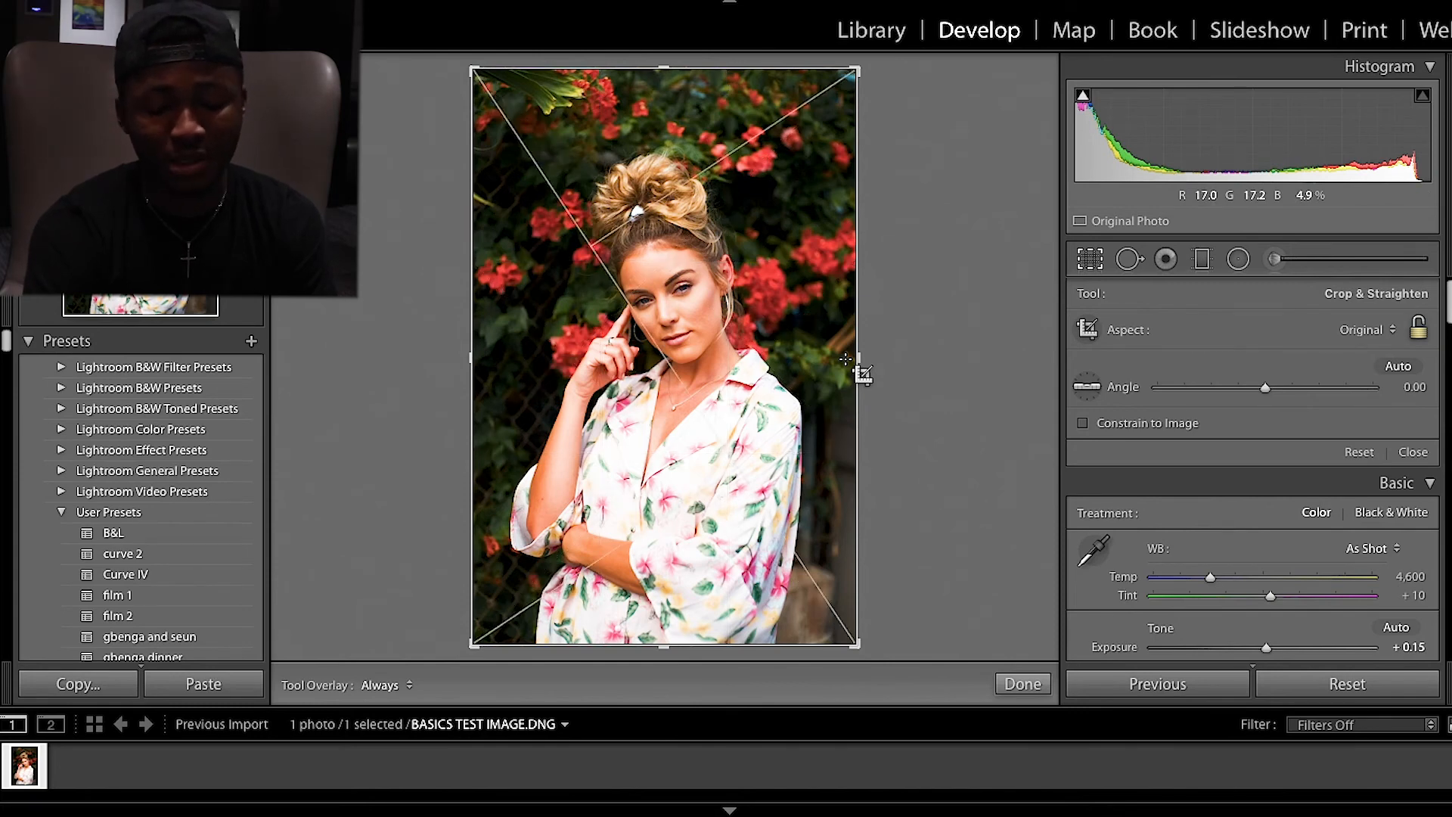
{"action": "key", "text": "o"}
{"action": "key", "text": "o"}
{"action": "key", "text": "o"}
{"action": "key", "text": "o"}
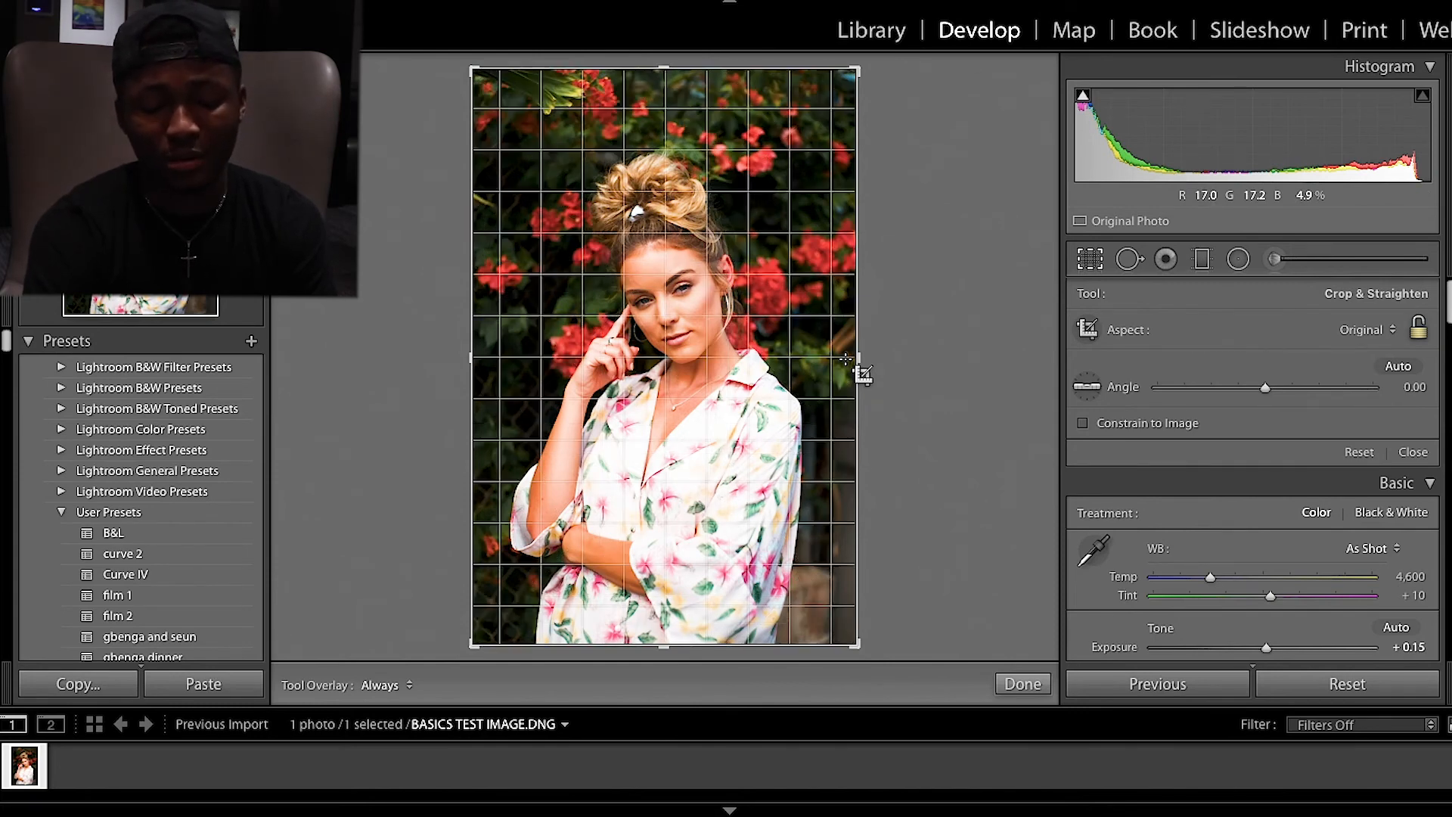
{"action": "key", "text": "o"}
{"action": "key", "text": "o"}
{"action": "key", "text": "o"}
{"action": "key", "text": "o"}
{"action": "key", "text": "o"}
{"action": "key", "text": "o"}
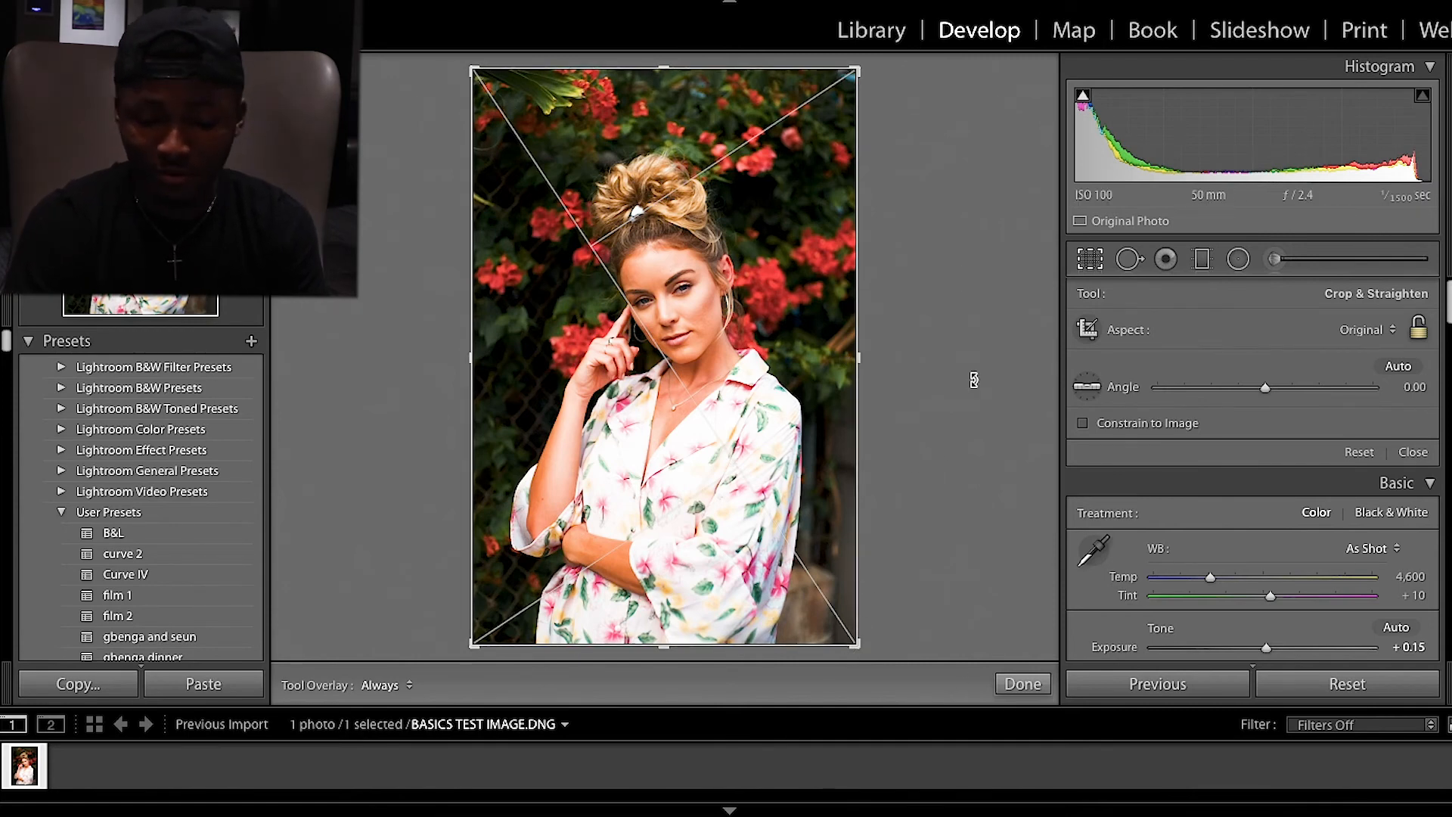
{"action": "key", "text": "r"}
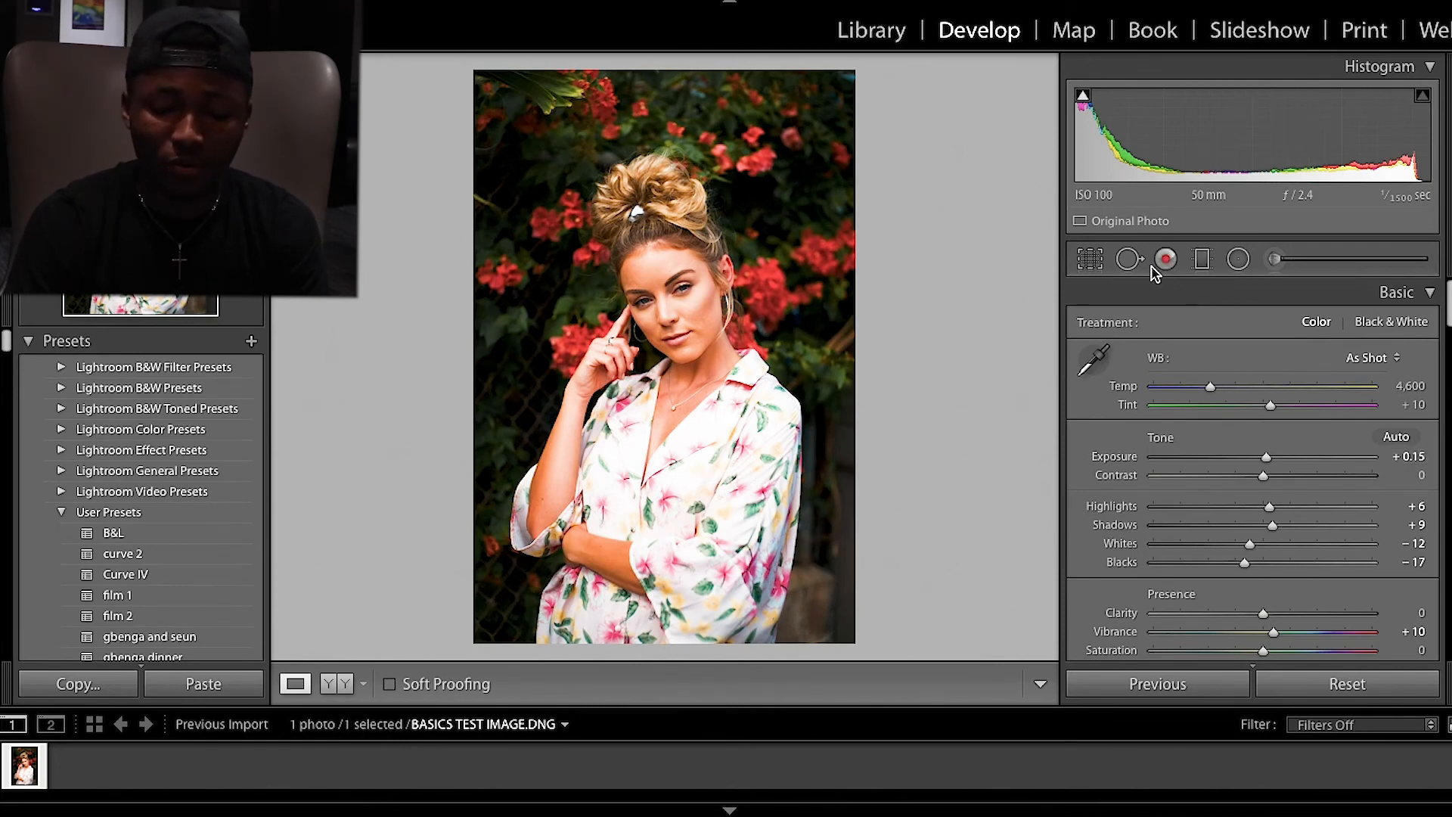
Heal the four blemishes on the forehead with the Spot Removal tool at size 26, feather 50 and opacity 100
{"action": "left_click", "coordinate": [1129, 260]}
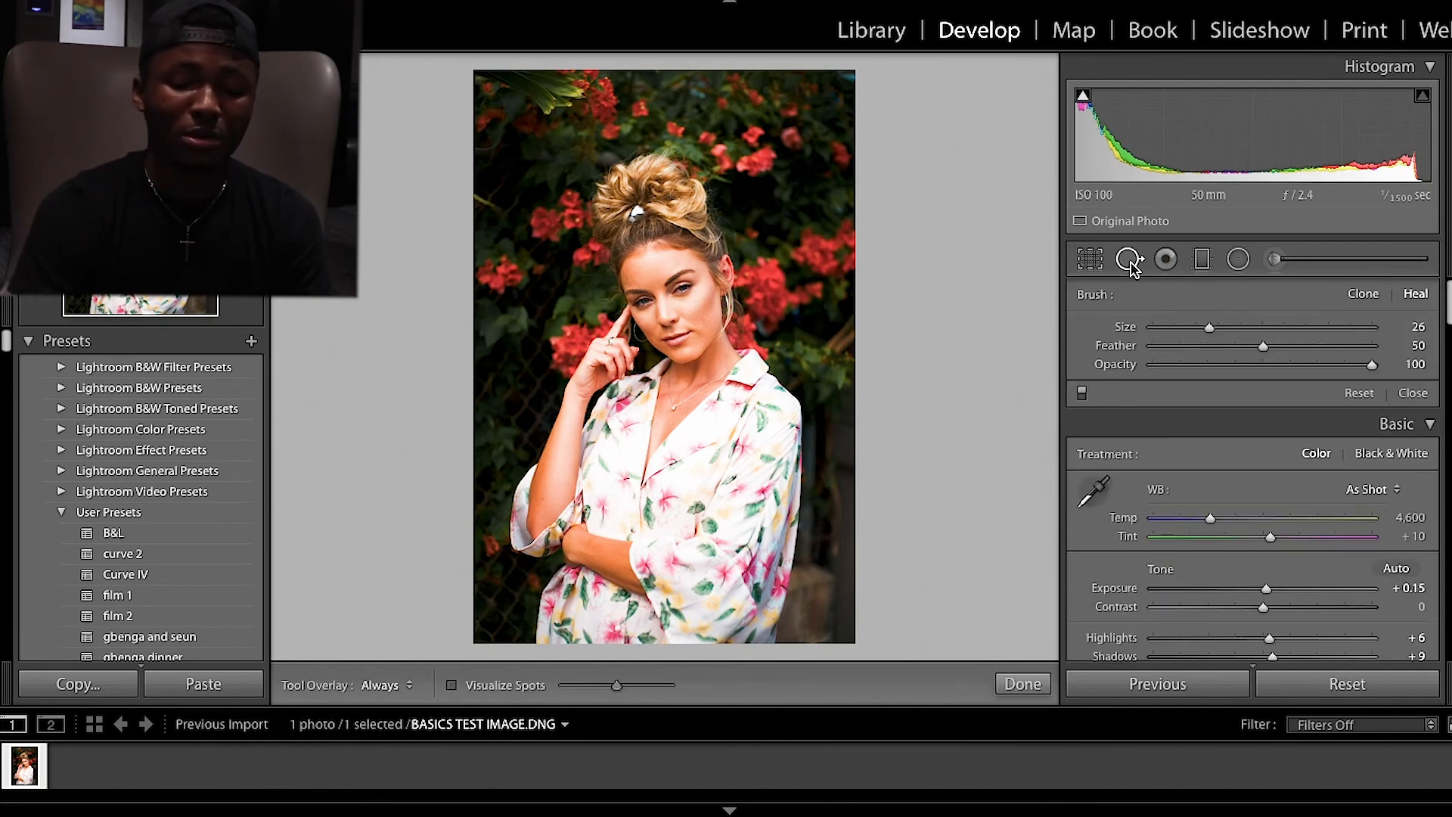
{"action": "left_click", "coordinate": [1130, 260]}
{"action": "left_click", "coordinate": [705, 304]}
{"action": "left_click", "coordinate": [700, 284]}
{"action": "left_click", "coordinate": [696, 261]}
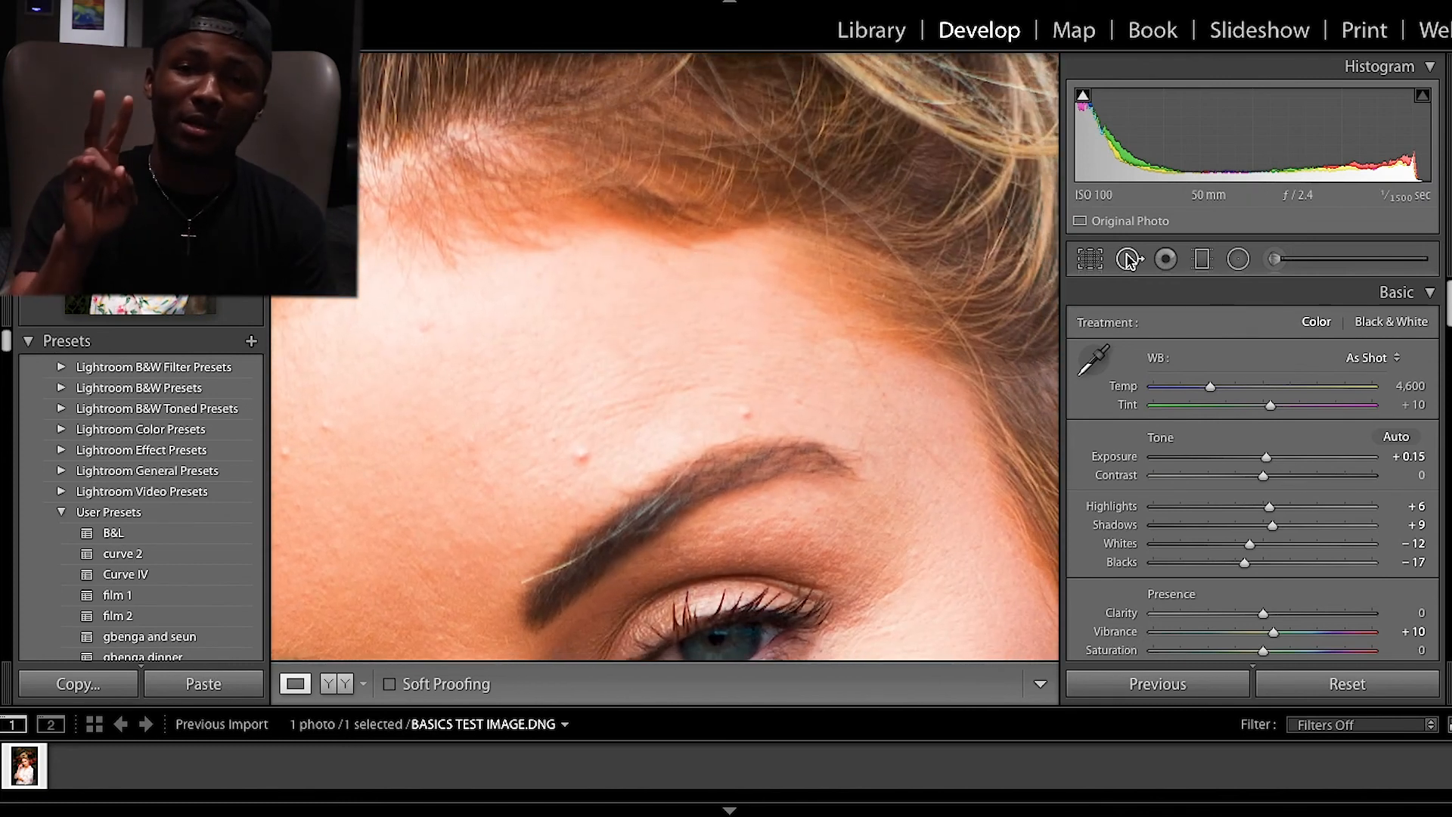
{"action": "left_click", "coordinate": [1129, 259]}
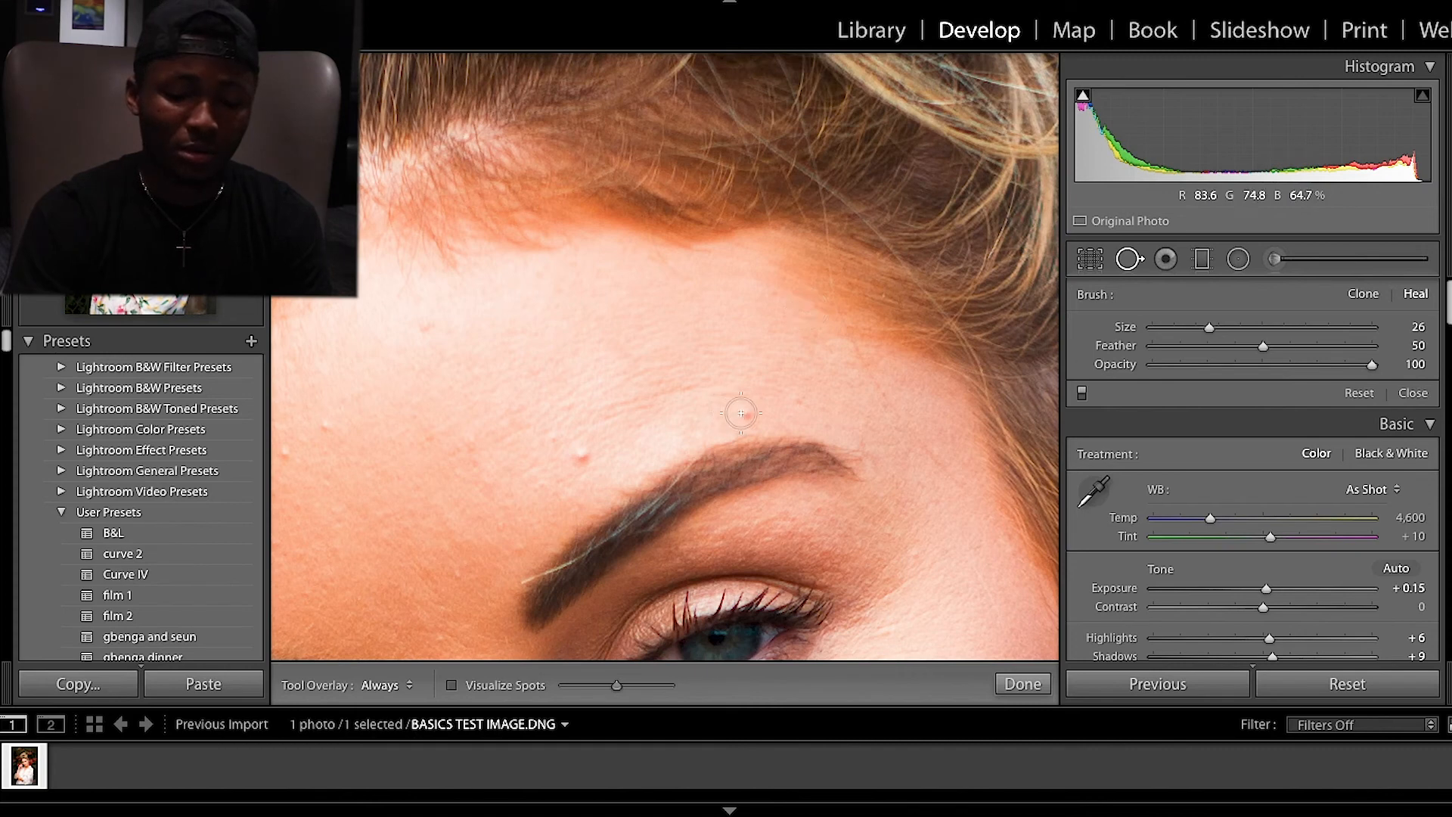
{"action": "scroll", "coordinate": [747, 413], "scroll_direction": "up", "scroll_amount": 3}
{"action": "scroll", "coordinate": [748, 413], "scroll_direction": "down", "scroll_amount": 2}
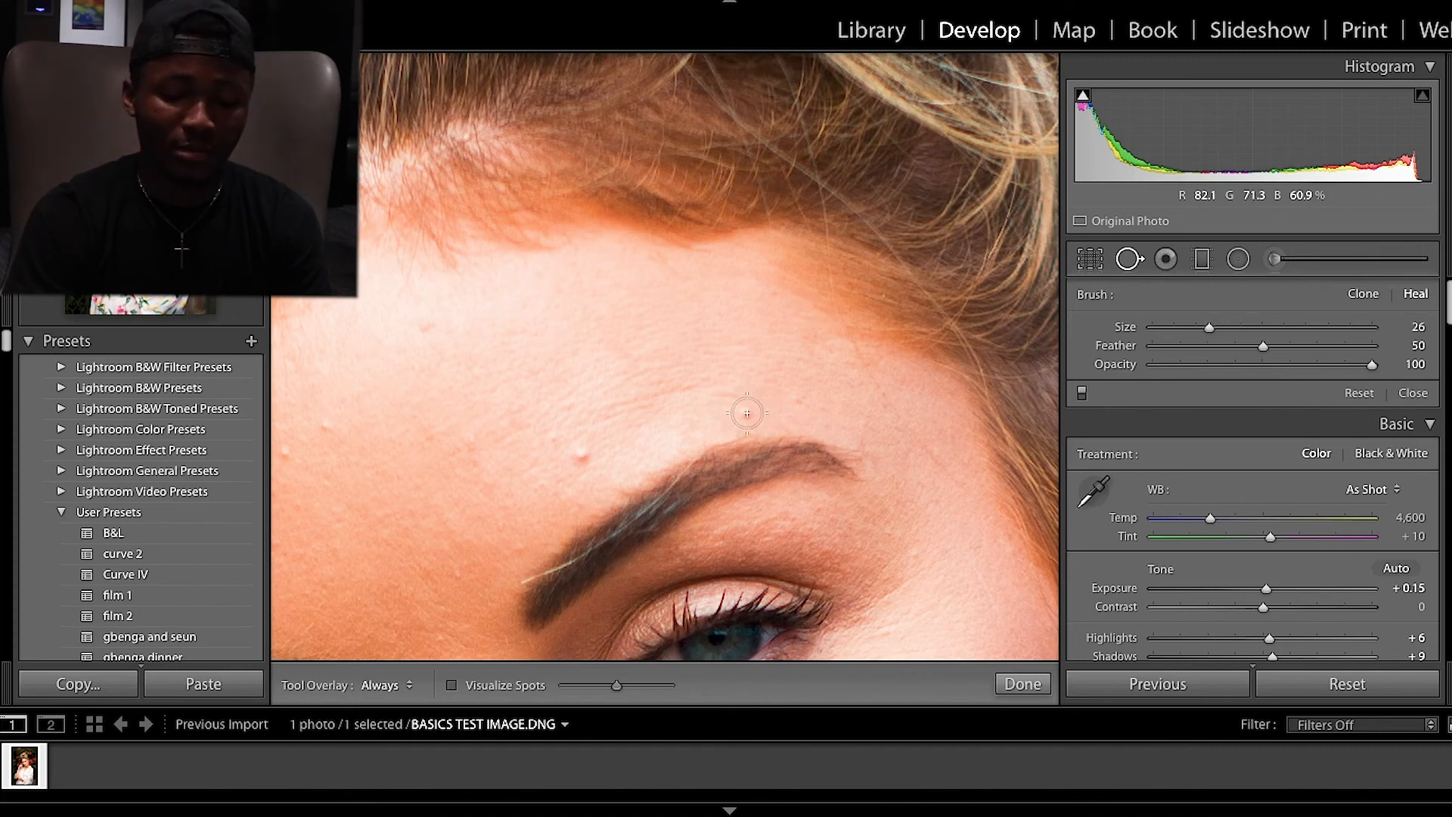
{"action": "left_click", "coordinate": [747, 413]}
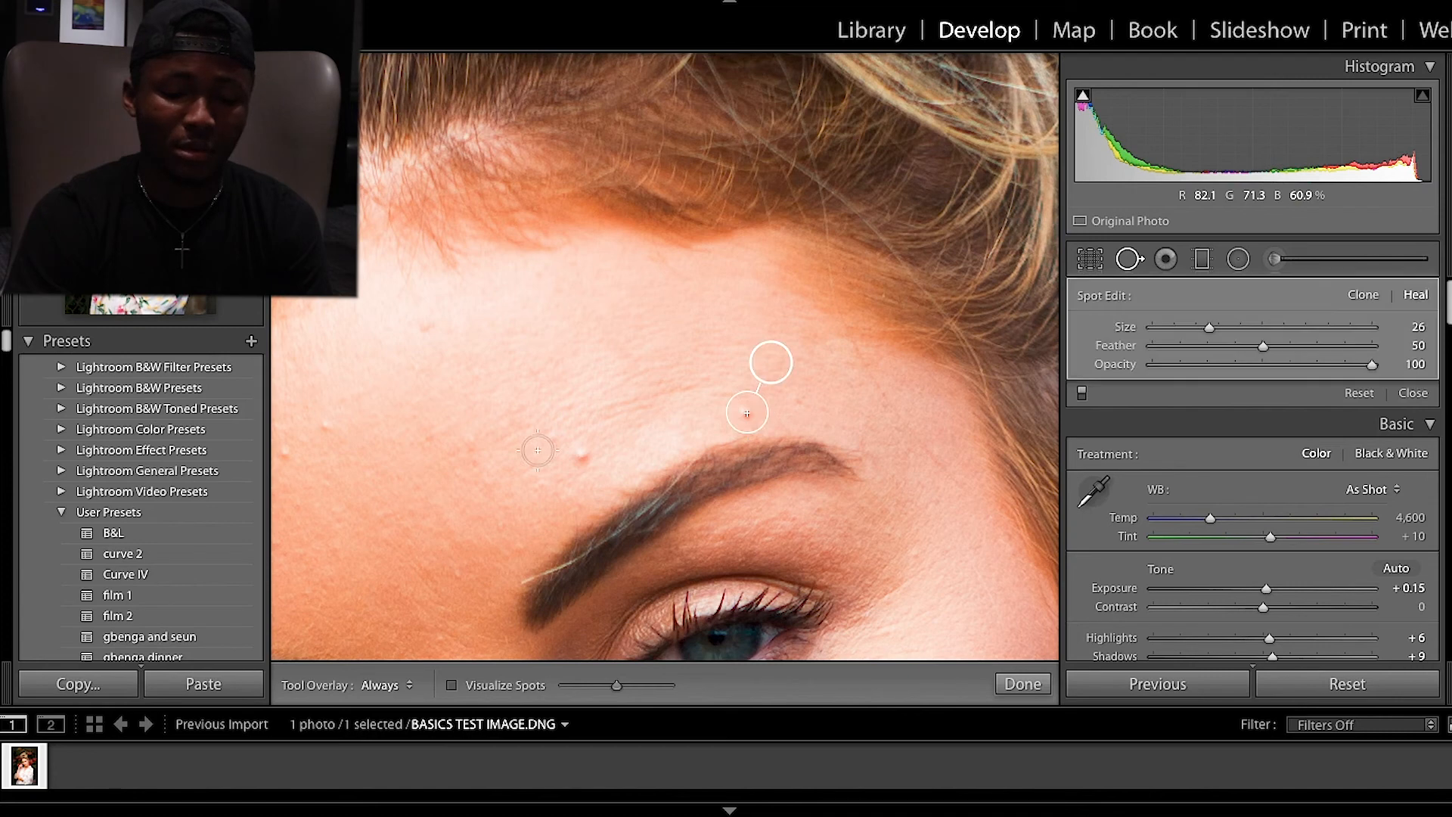
{"action": "left_click", "coordinate": [578, 451]}
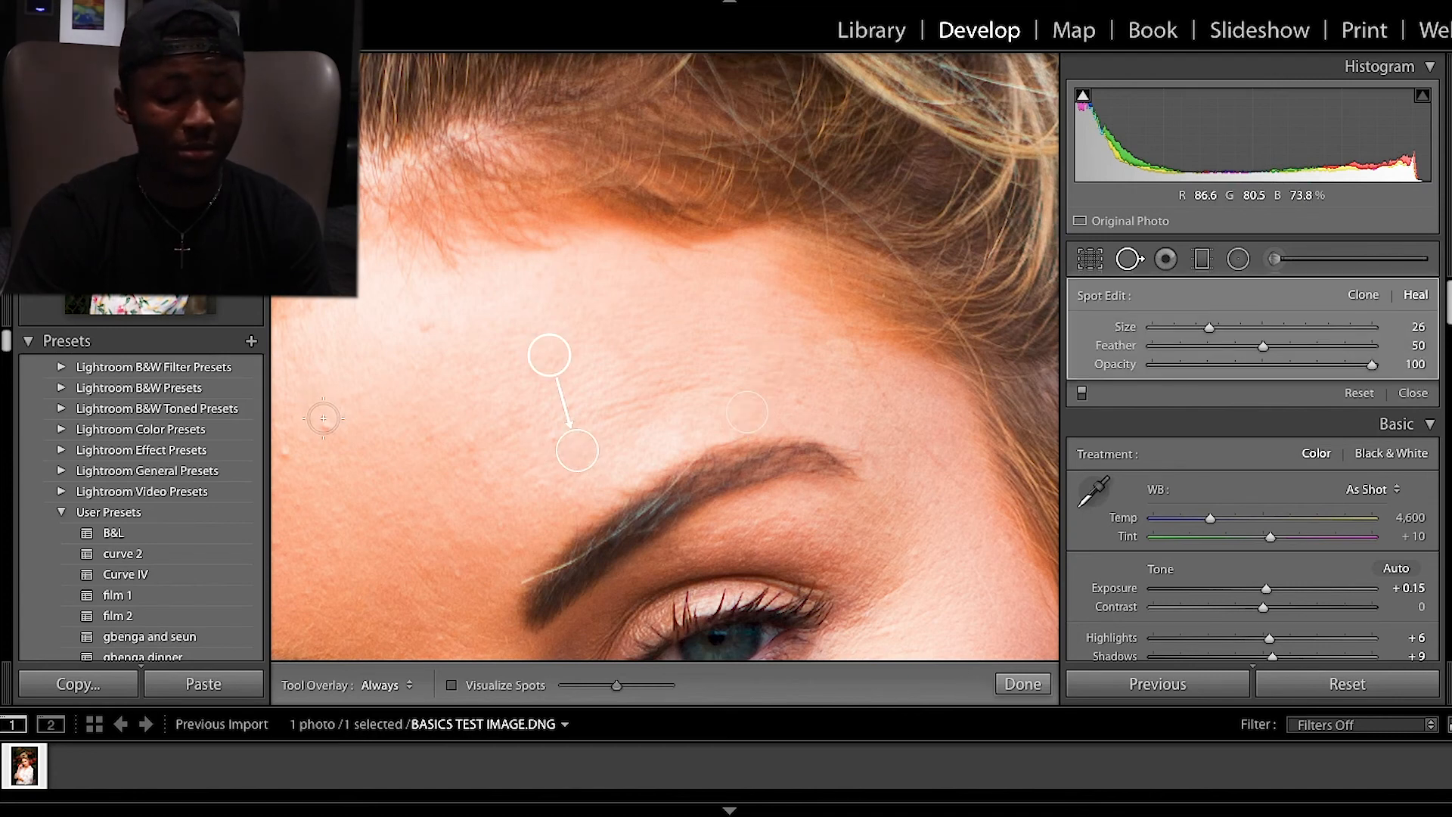
{"action": "left_click", "coordinate": [320, 427]}
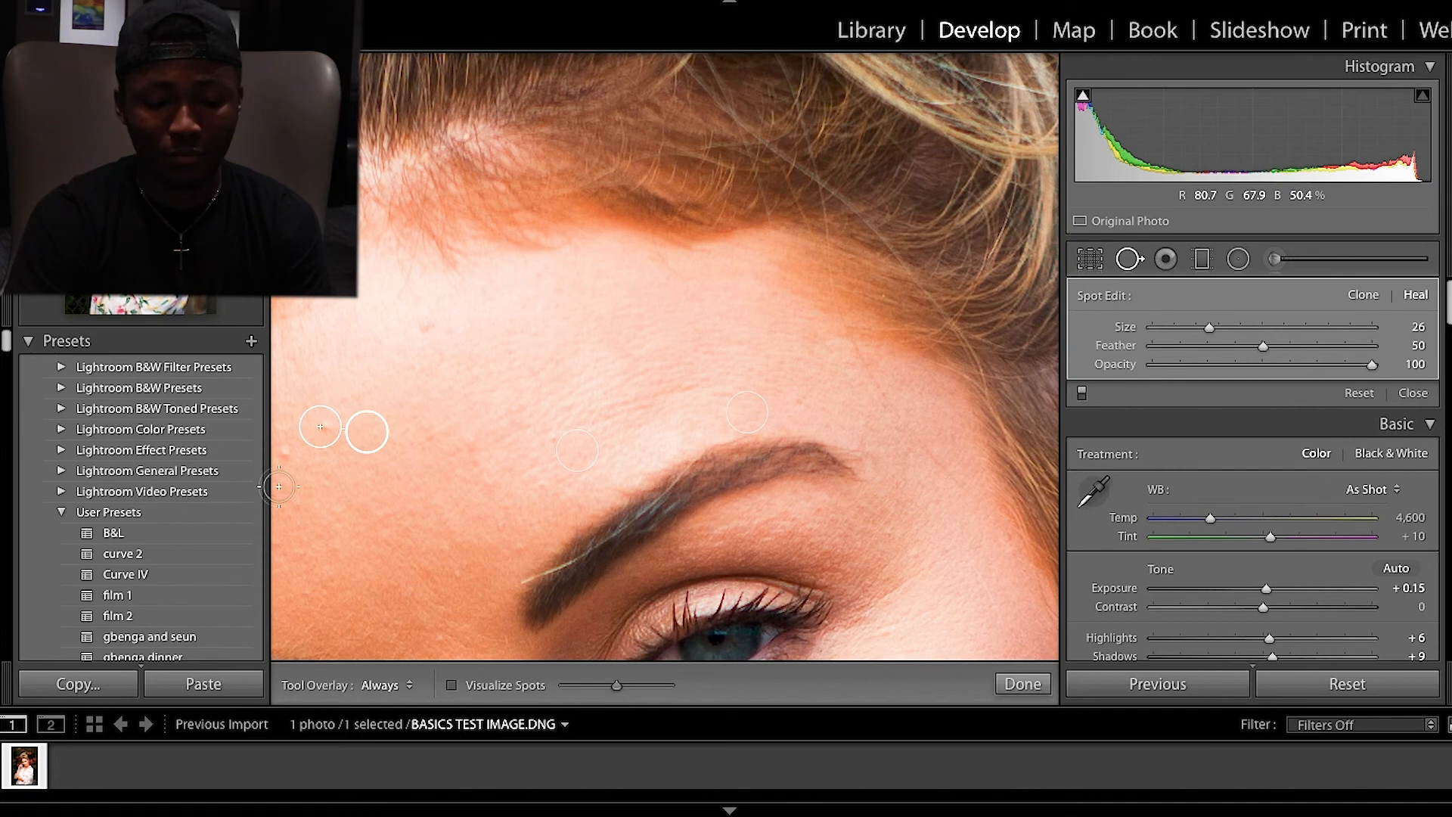
{"action": "left_click", "coordinate": [282, 457]}
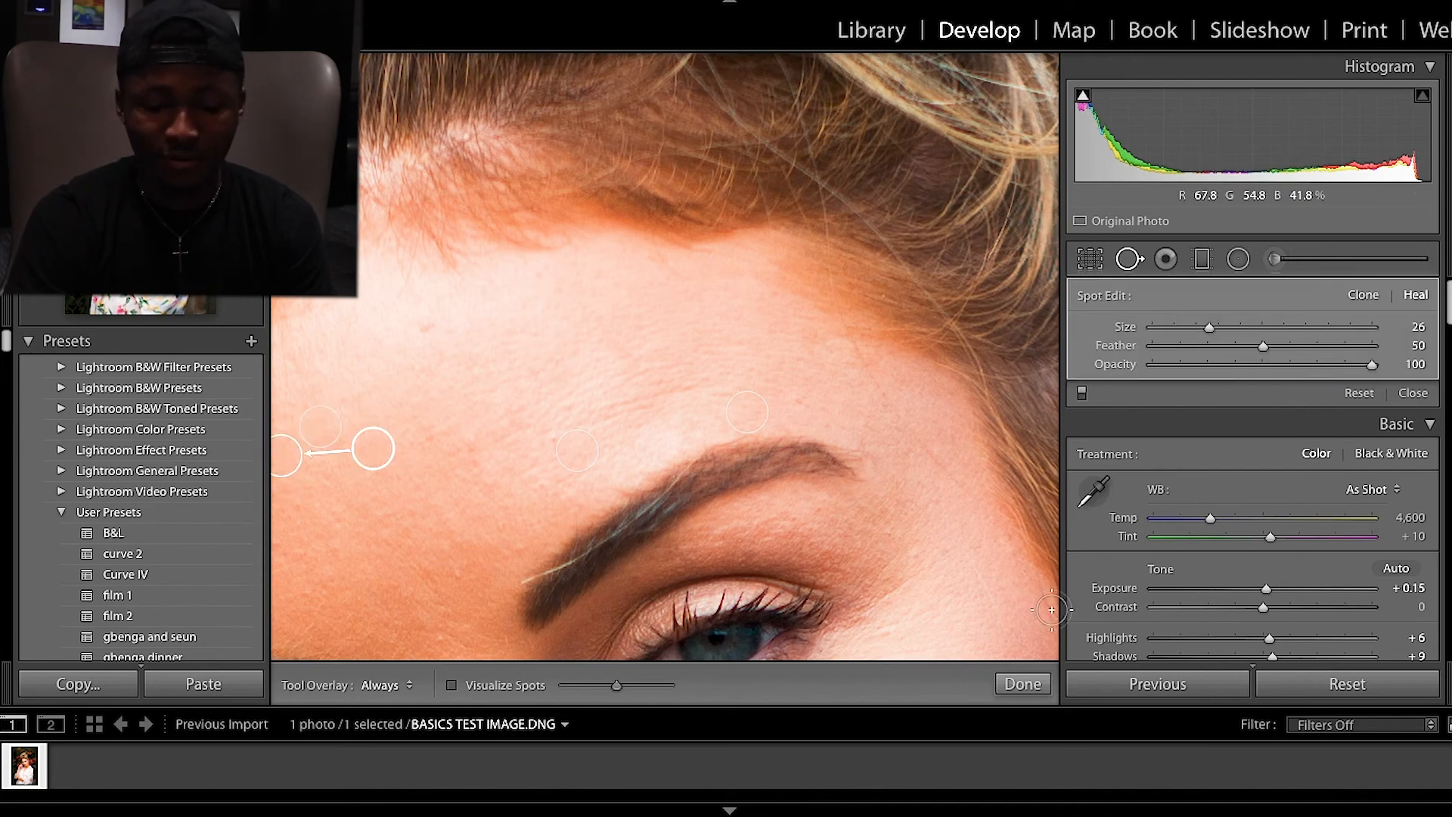
{"action": "left_click", "coordinate": [1022, 684]}
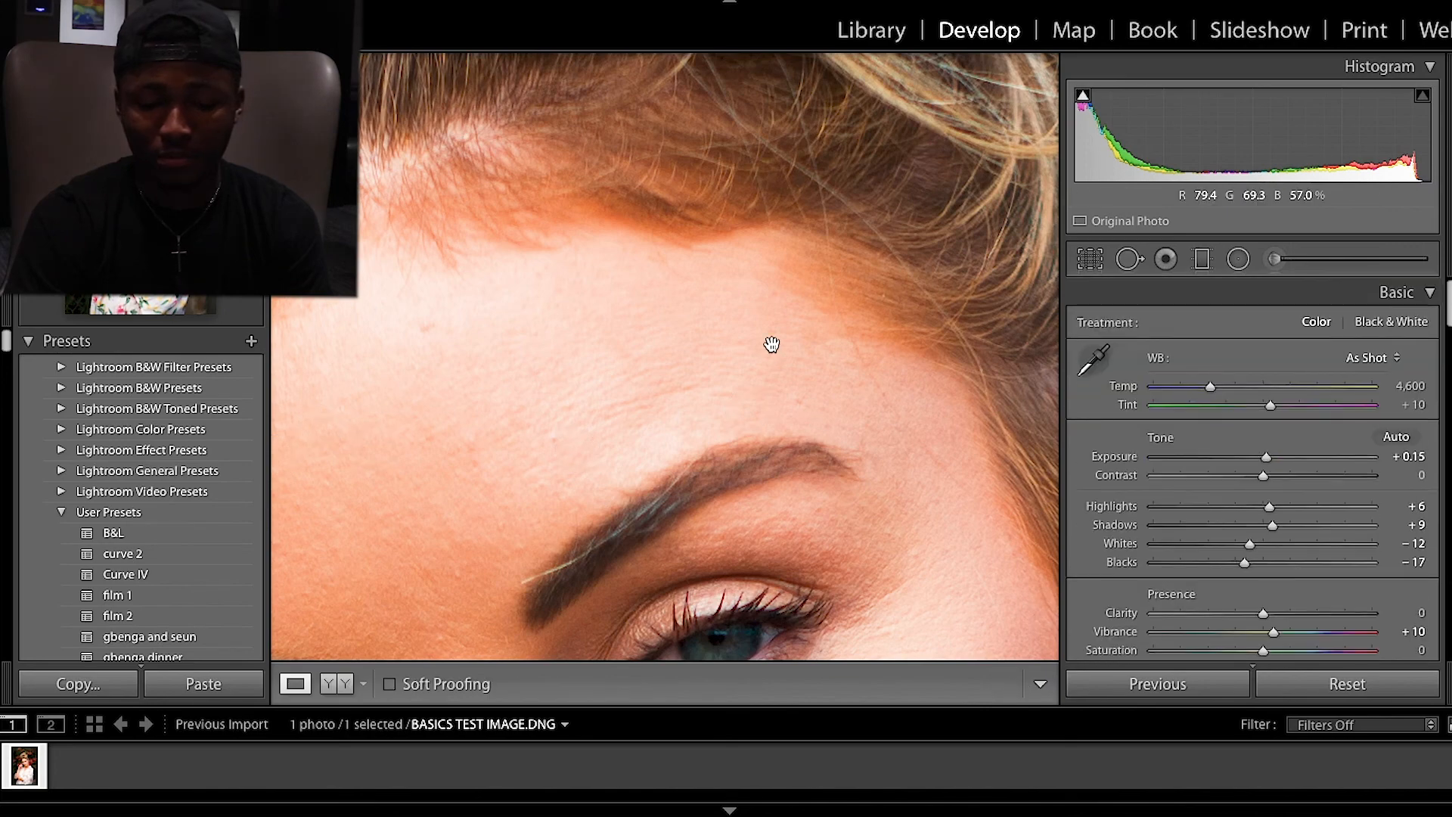
Place a diagonal graduated filter from the photo's upper-right corner toward the hair, leaving its adjustments at zero, and close the tool
{"action": "left_click", "coordinate": [772, 341]}
{"action": "left_click", "coordinate": [1195, 257]}
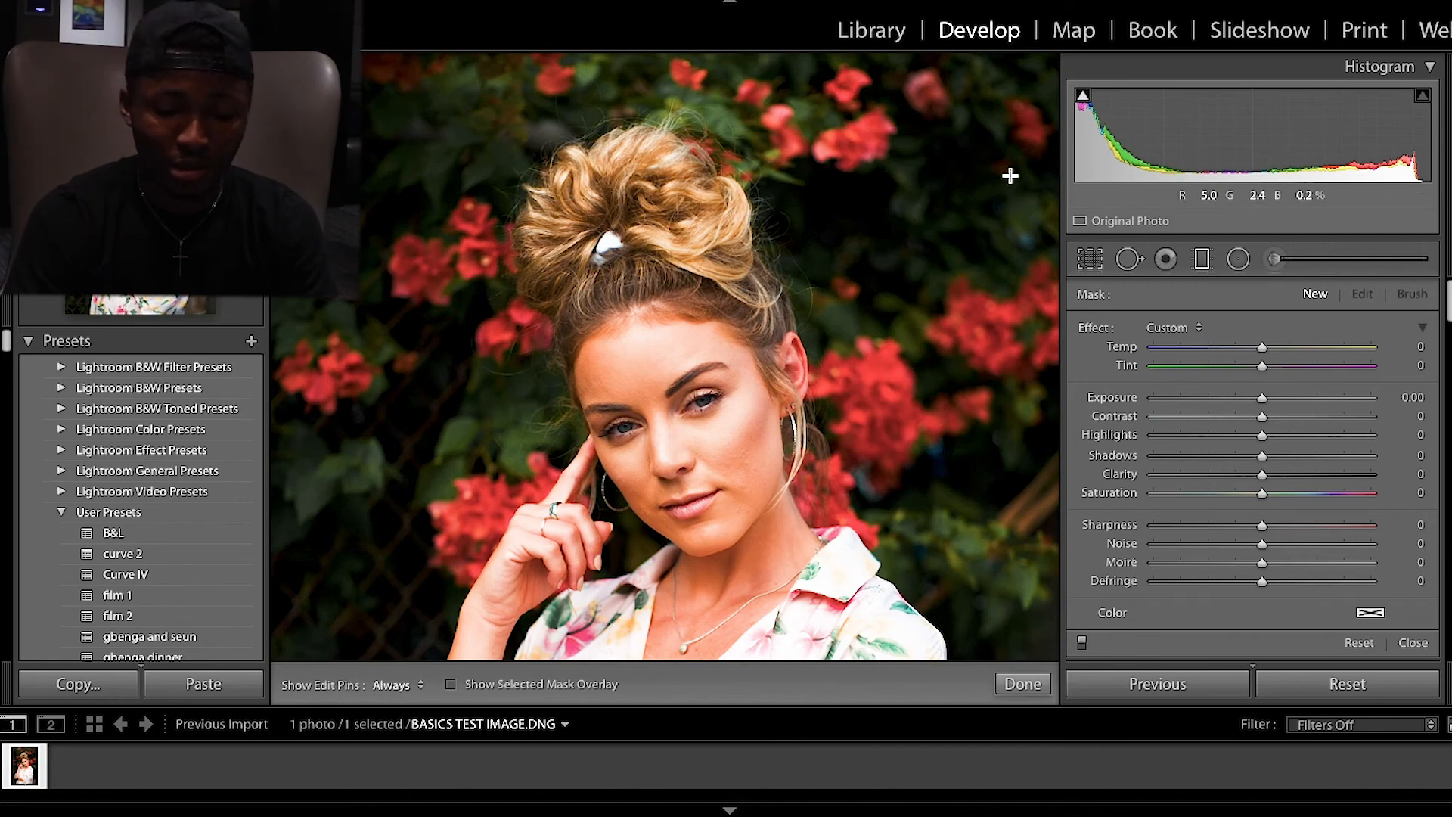
{"action": "key", "text": "z"}
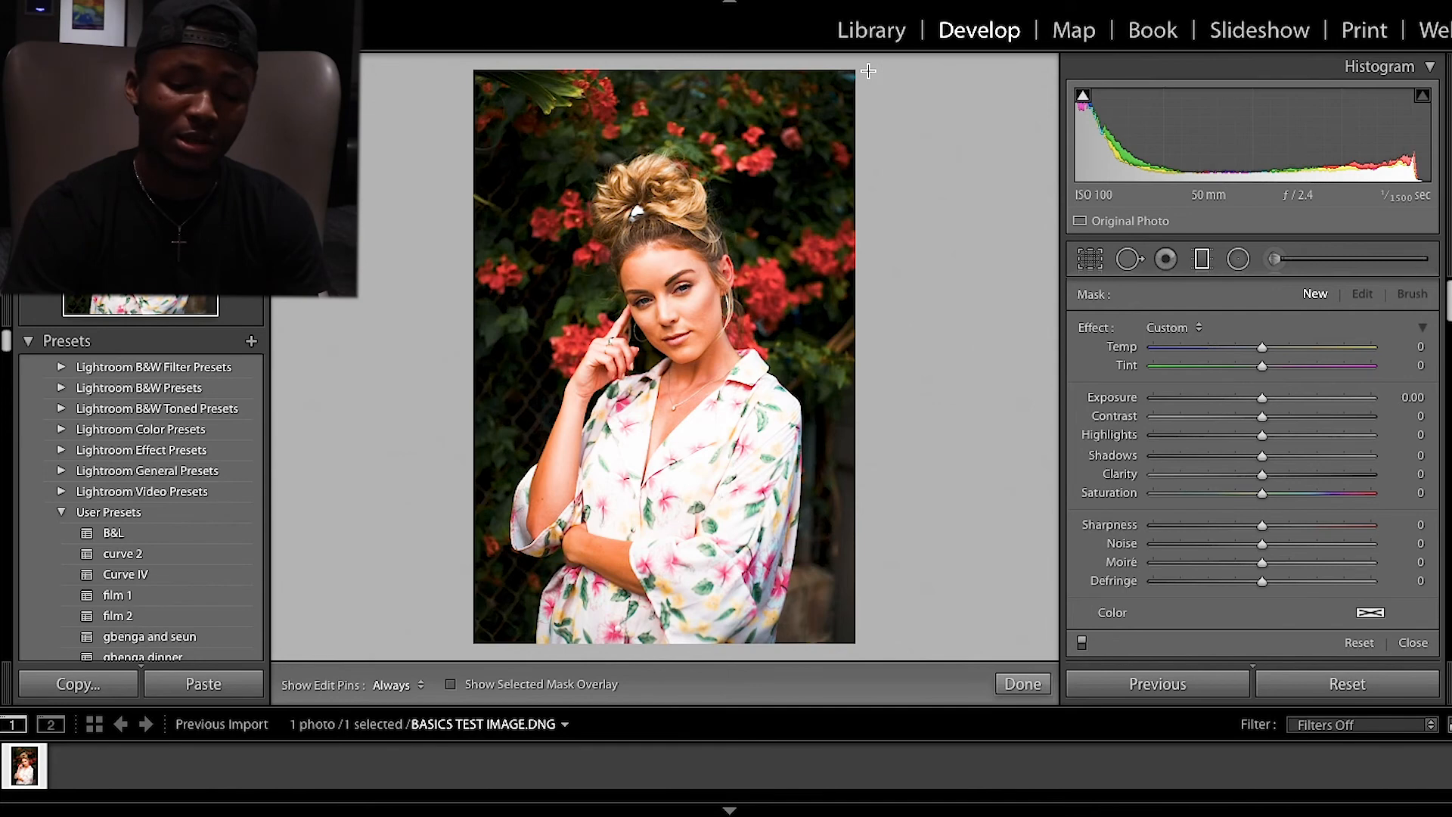
{"action": "left_click_drag", "start_coordinate": [869, 71], "coordinate": [637, 216]}
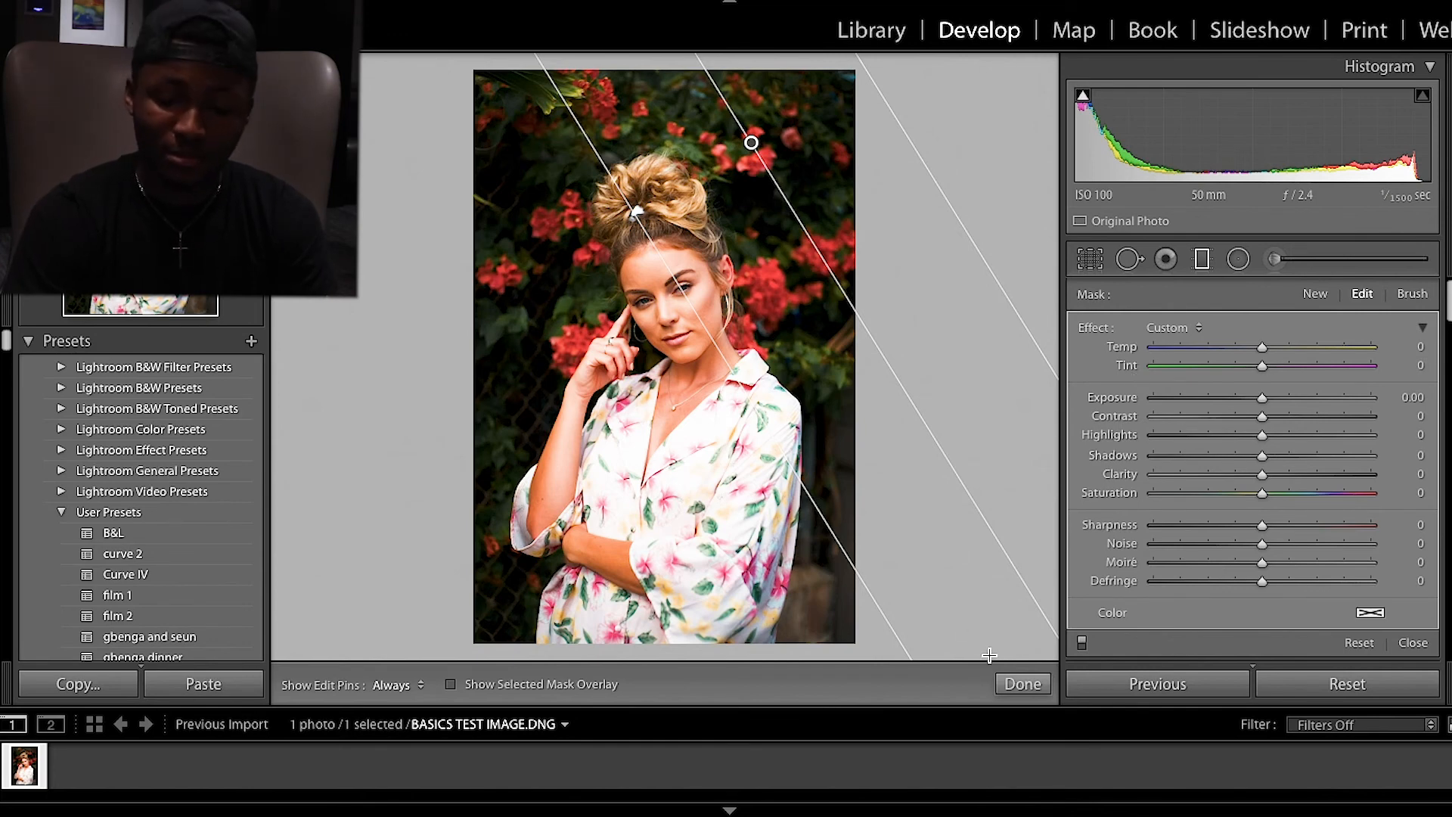
{"action": "left_click", "coordinate": [1023, 684]}
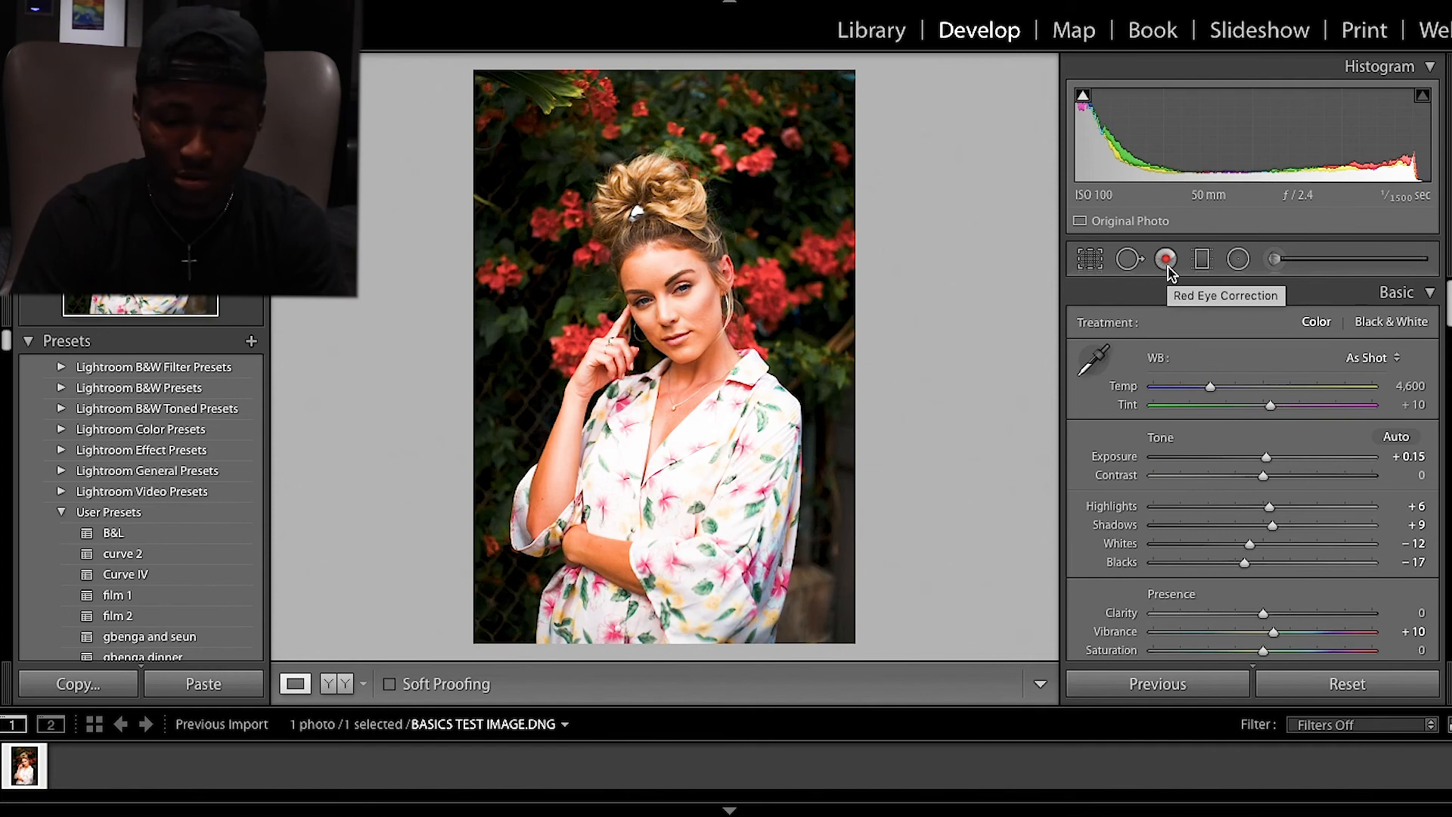
{"action": "left_click", "coordinate": [1241, 260]}
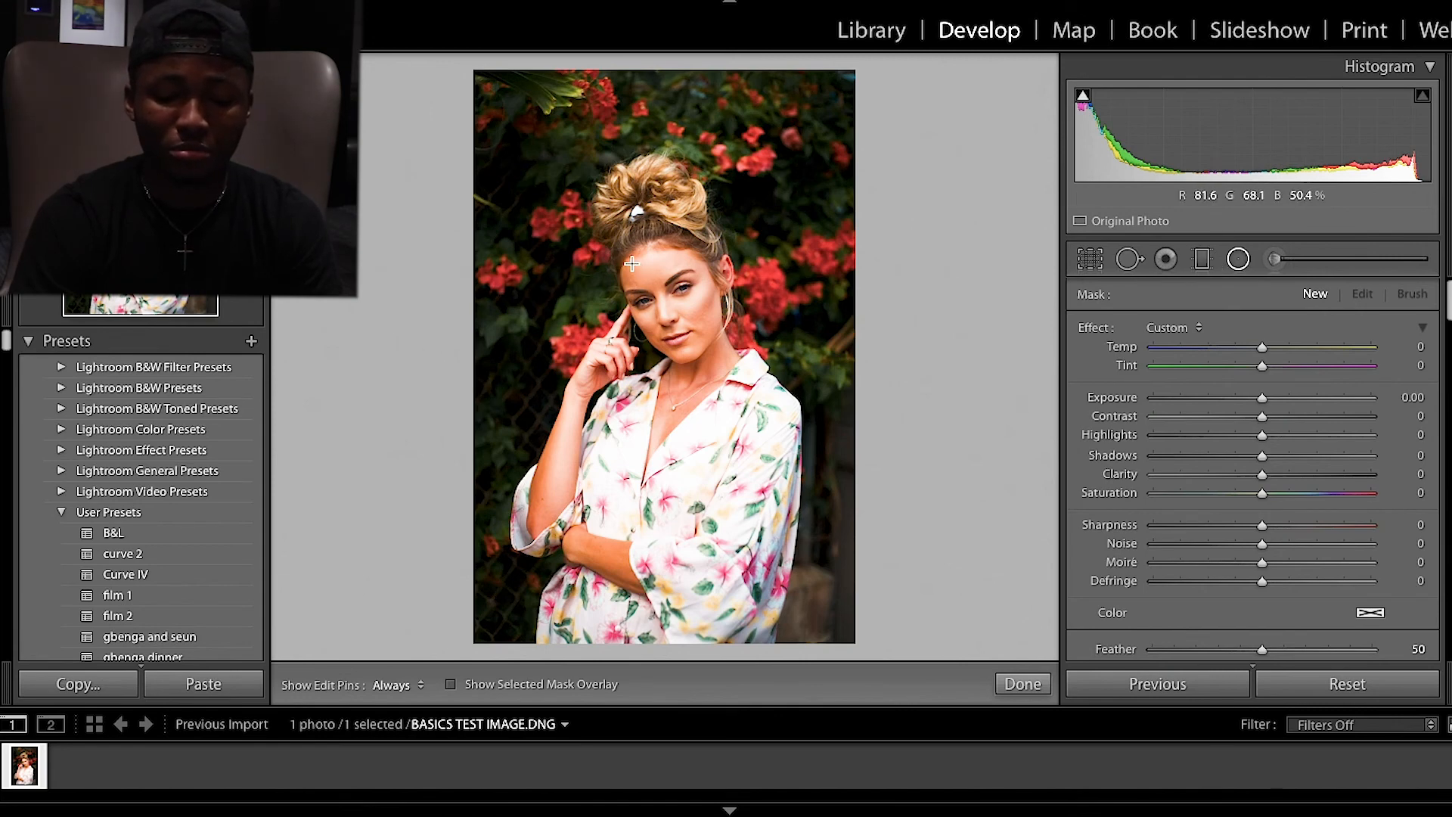
{"action": "left_click_drag", "start_coordinate": [633, 266], "coordinate": [696, 341]}
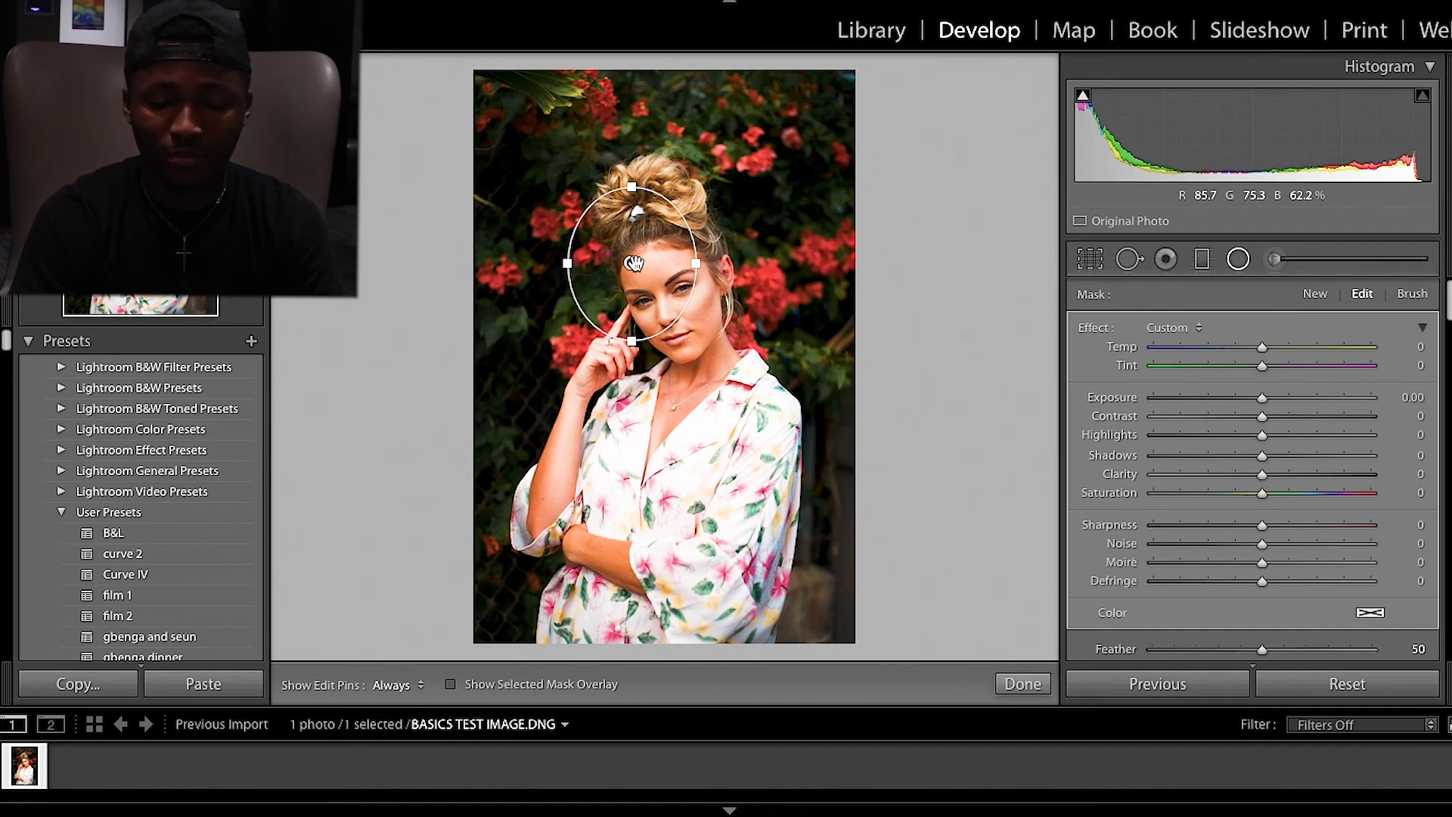
{"action": "right_click", "coordinate": [631, 263]}
{"action": "left_click", "coordinate": [680, 294]}
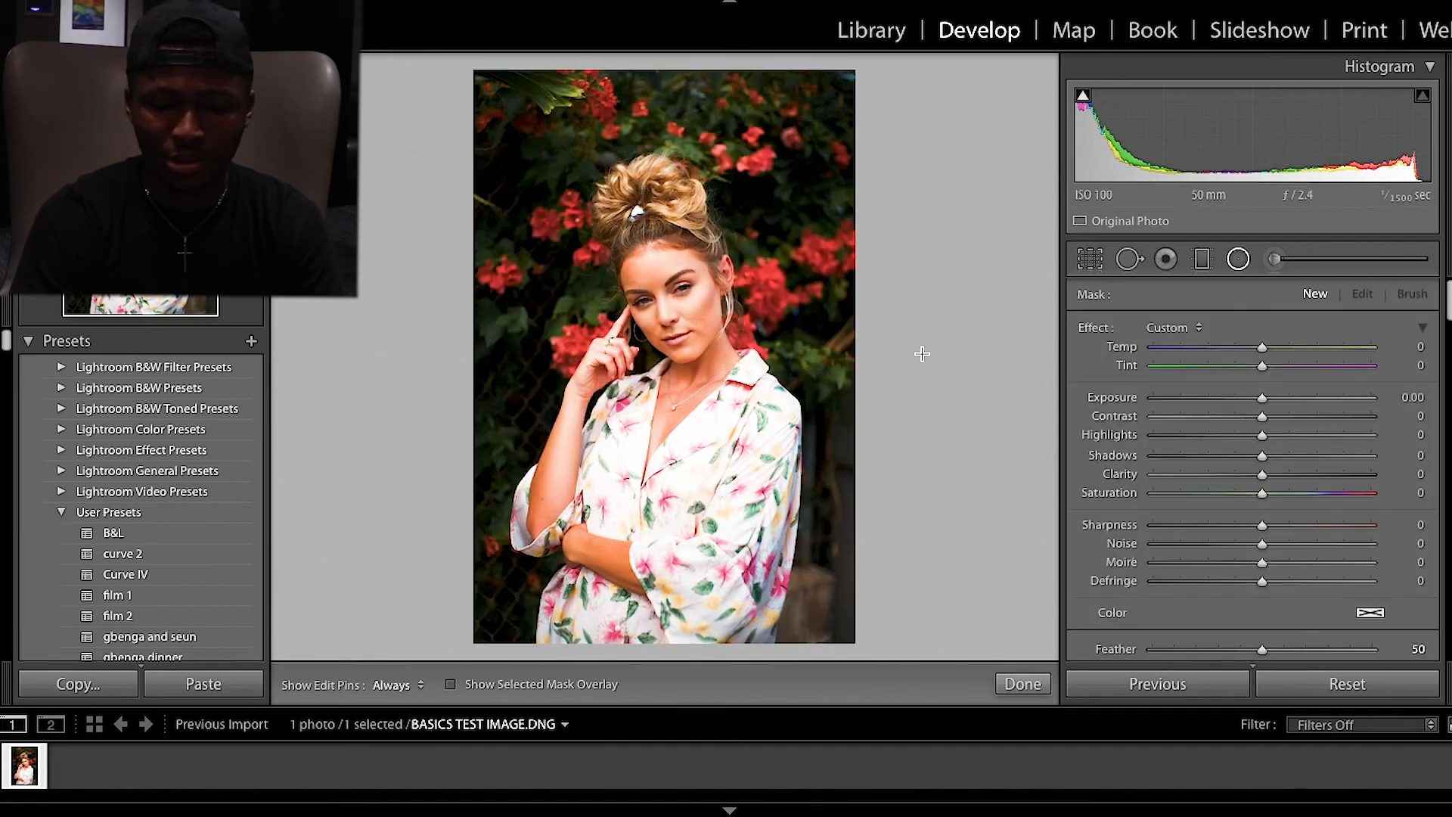
{"action": "left_click", "coordinate": [1240, 260]}
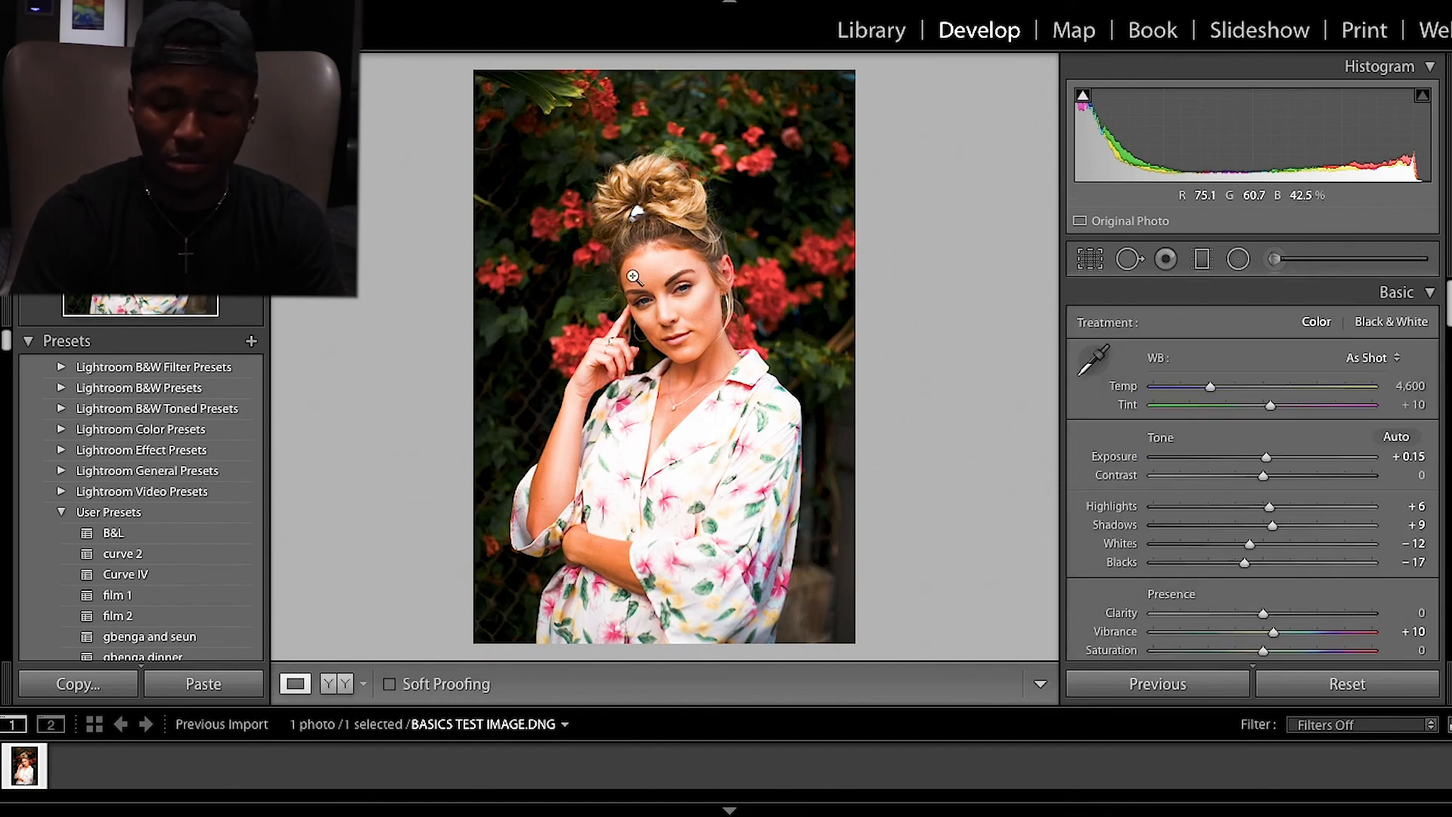
Draw an oval radial filter, centre it on the face and tilt it slightly to match the head
{"action": "left_click", "coordinate": [1238, 261]}
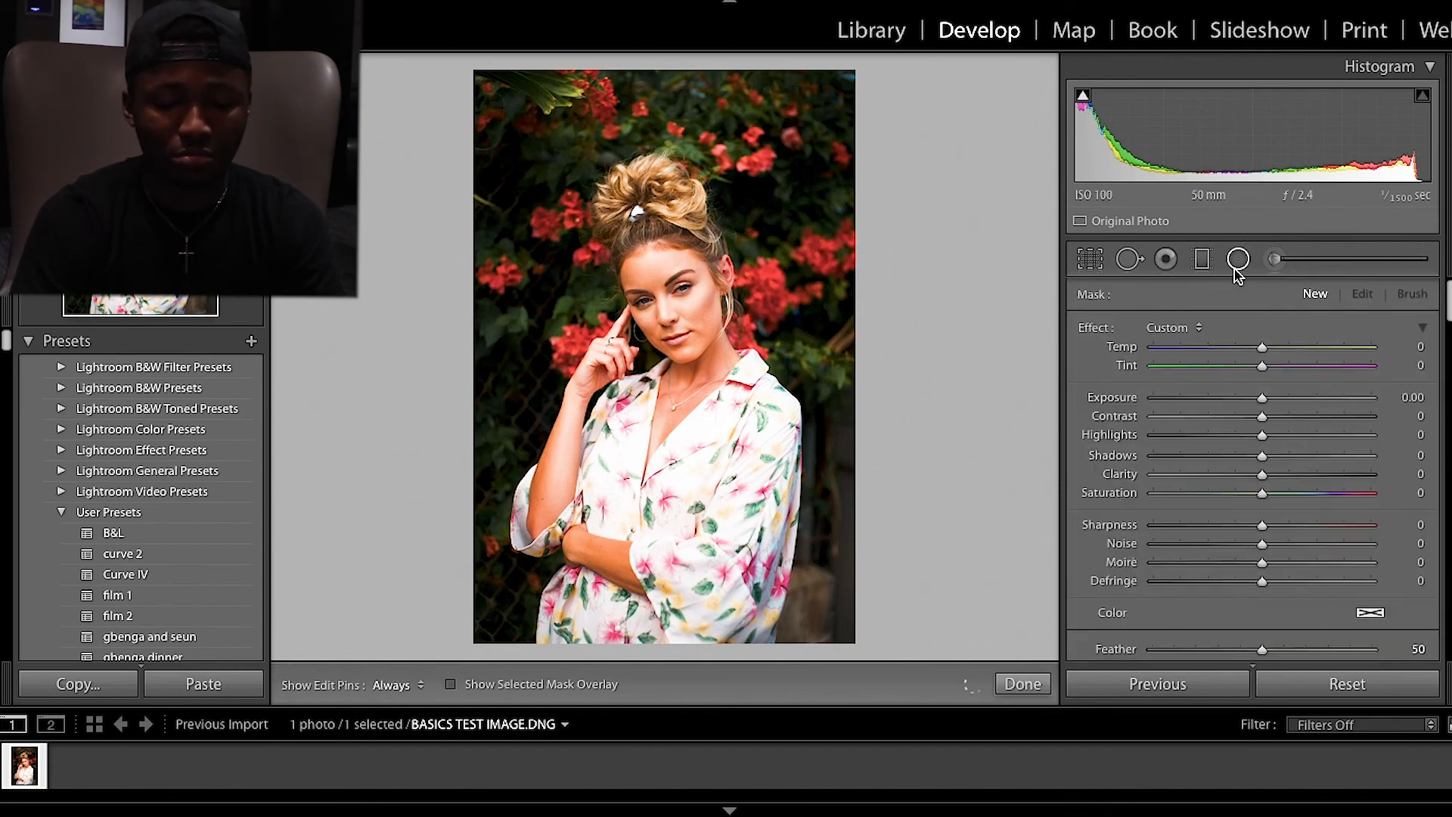
{"action": "mouse_move", "coordinate": [633, 255]}
{"action": "left_mouse_down"}
{"action": "mouse_move", "coordinate": [677, 286]}
{"action": "mouse_move", "coordinate": [695, 333]}
{"action": "left_mouse_up"}
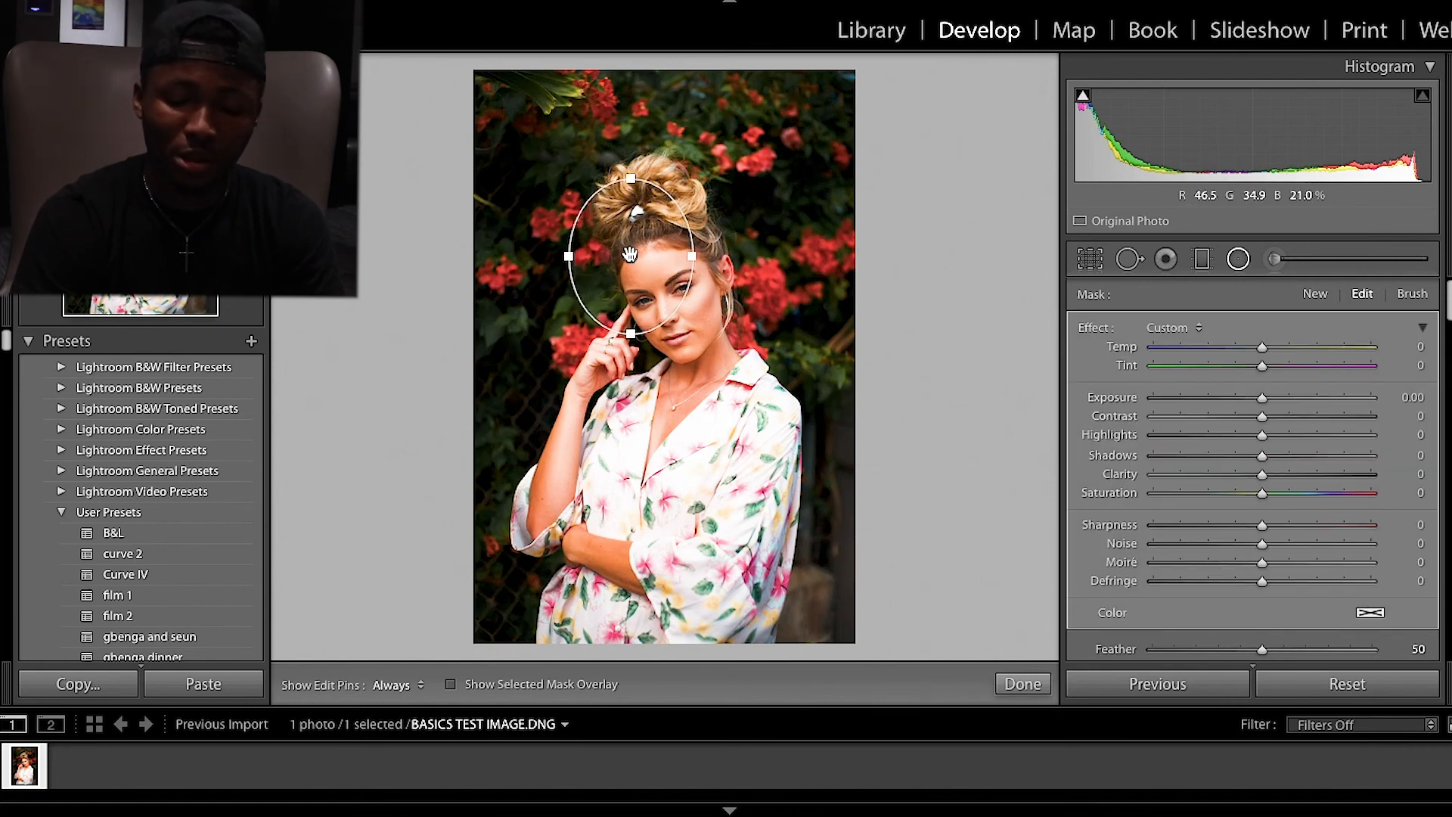
{"action": "left_click_drag", "start_coordinate": [632, 258], "coordinate": [673, 304]}
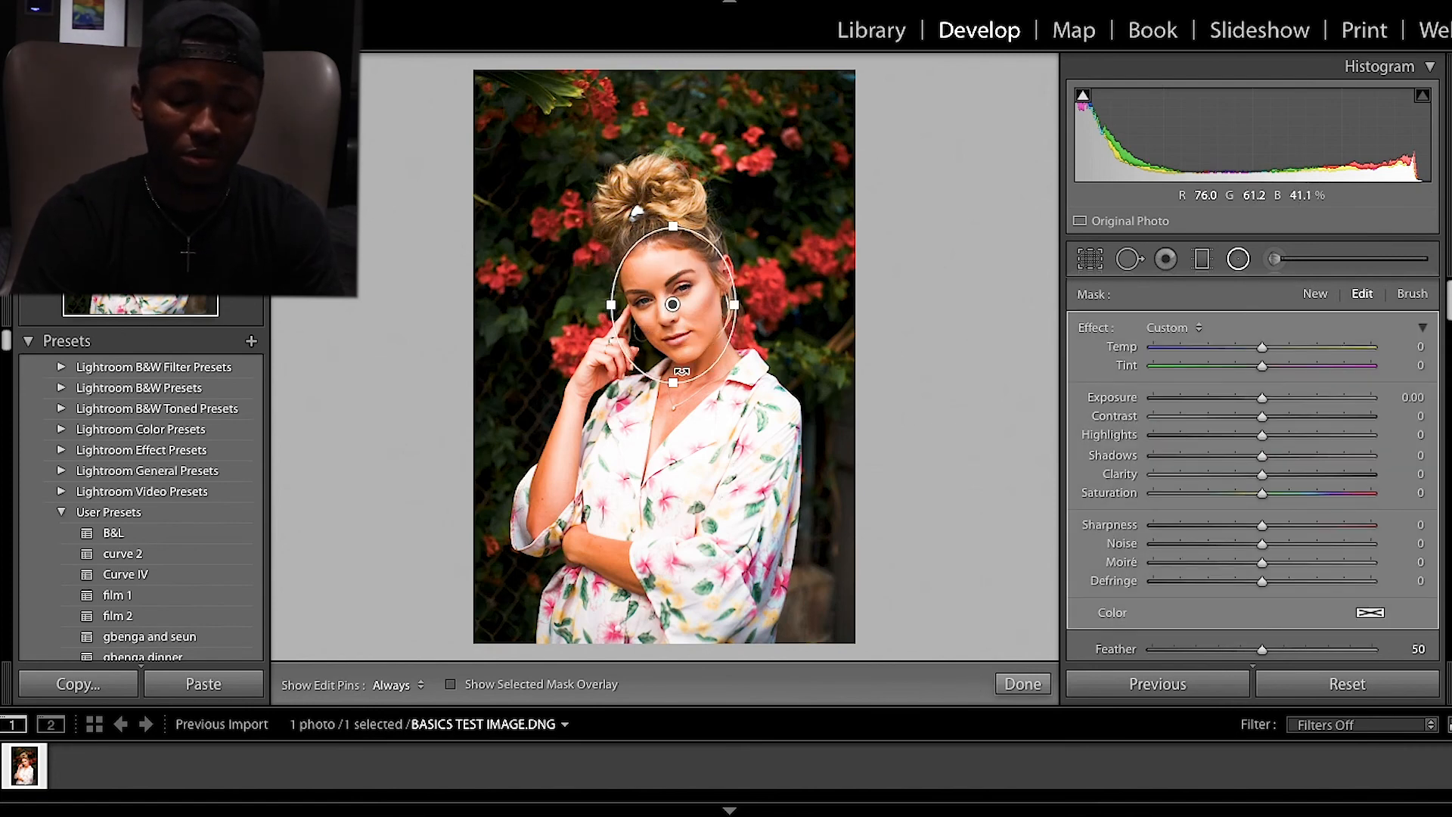
{"action": "left_click_drag", "start_coordinate": [691, 382], "coordinate": [702, 370]}
{"action": "left_click_drag", "start_coordinate": [672, 305], "coordinate": [667, 299]}
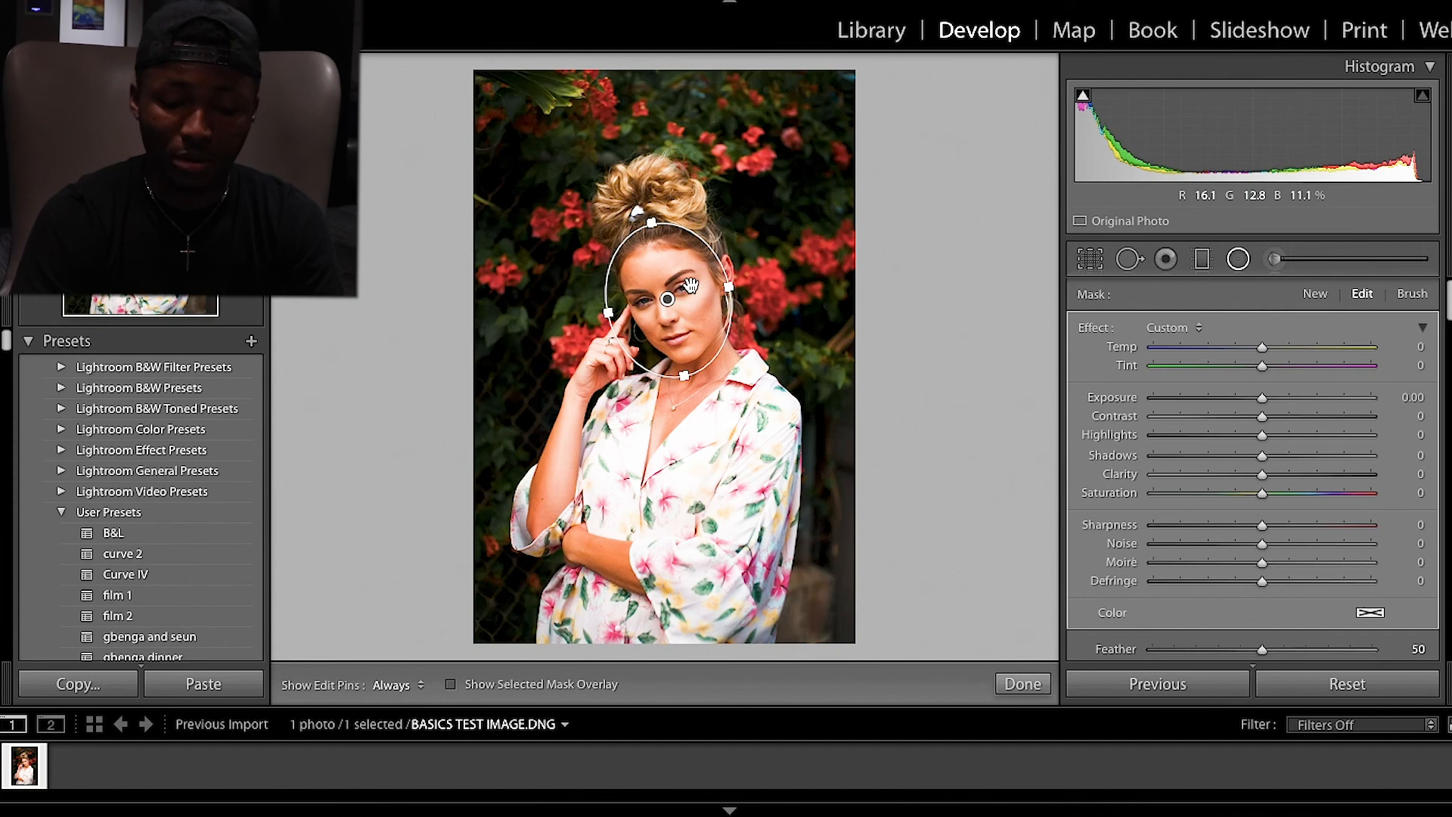
{"action": "mouse_move", "coordinate": [668, 302]}
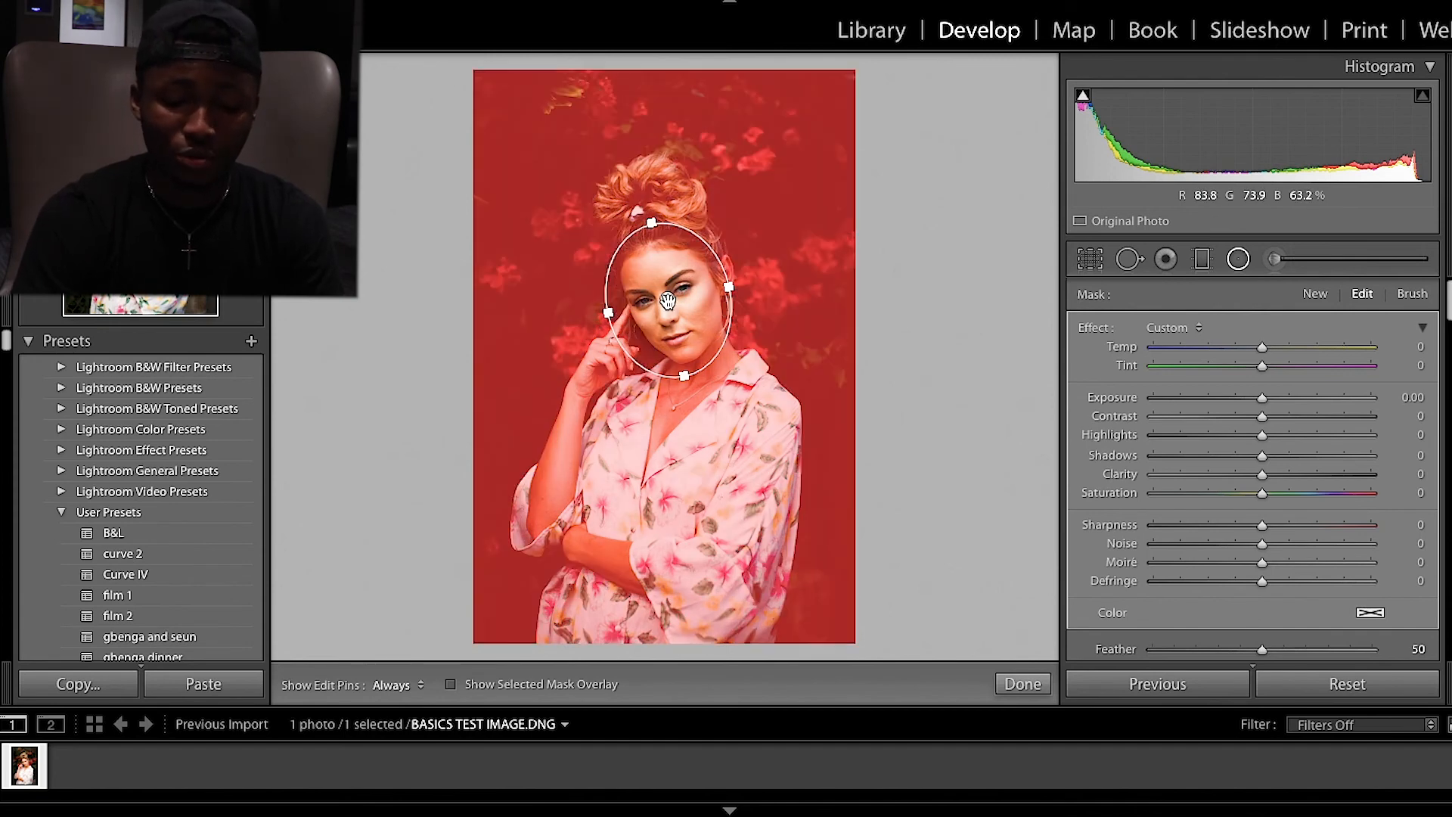
Delete the radial filter on the face and close the Radial Filter tool
{"action": "right_click", "coordinate": [668, 302]}
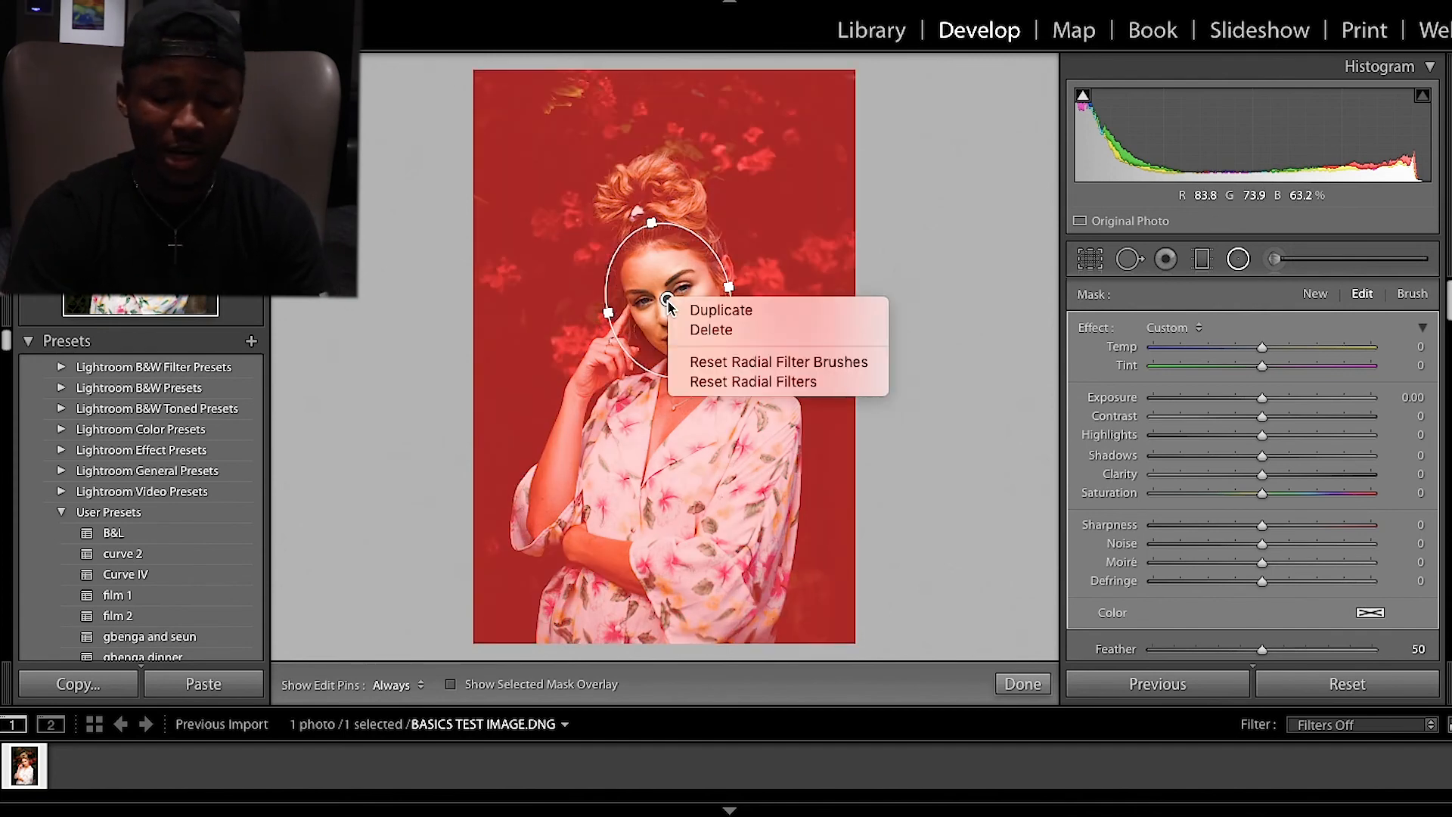
{"action": "left_click", "coordinate": [711, 330]}
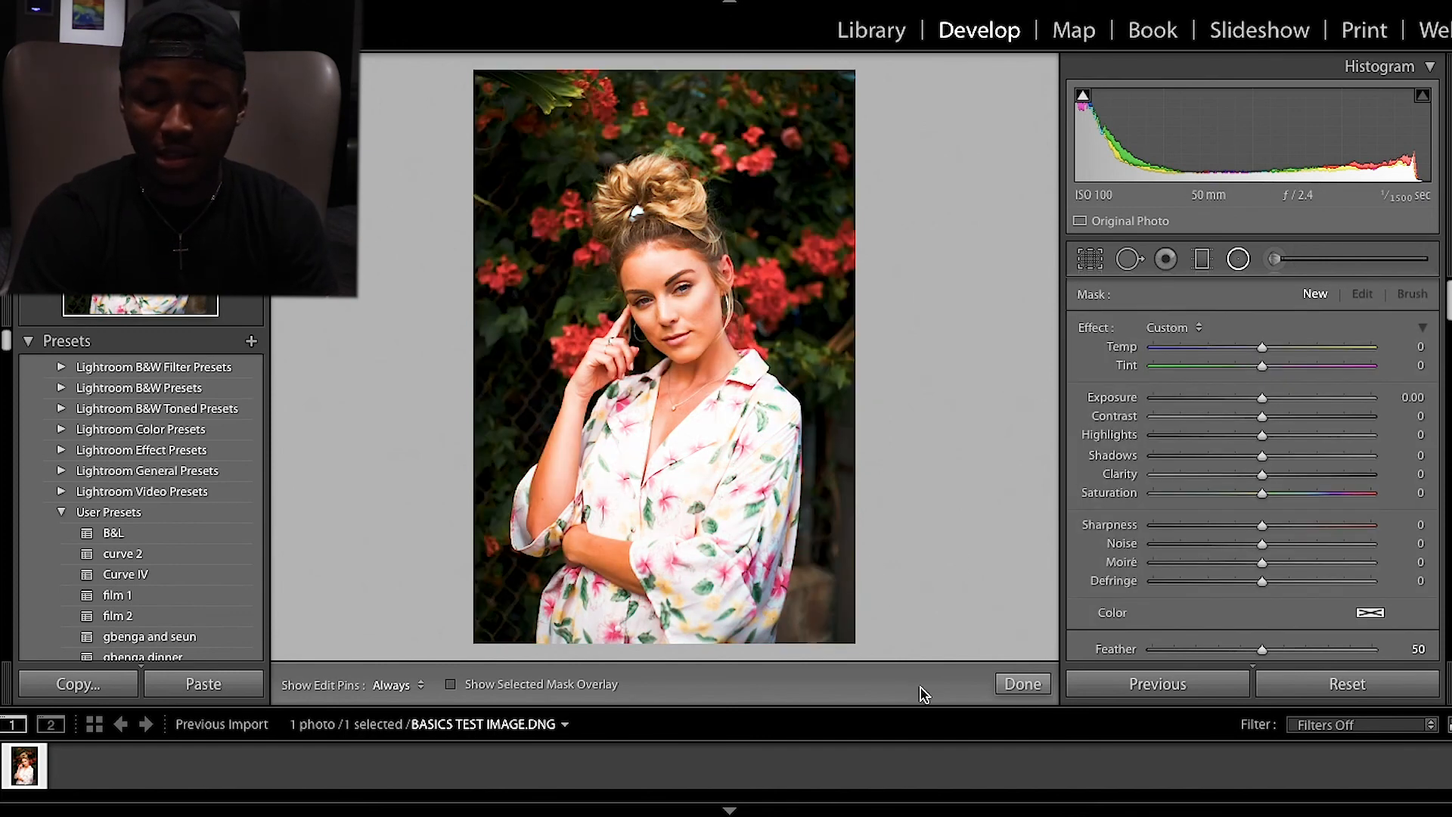
{"action": "left_click", "coordinate": [1018, 685]}
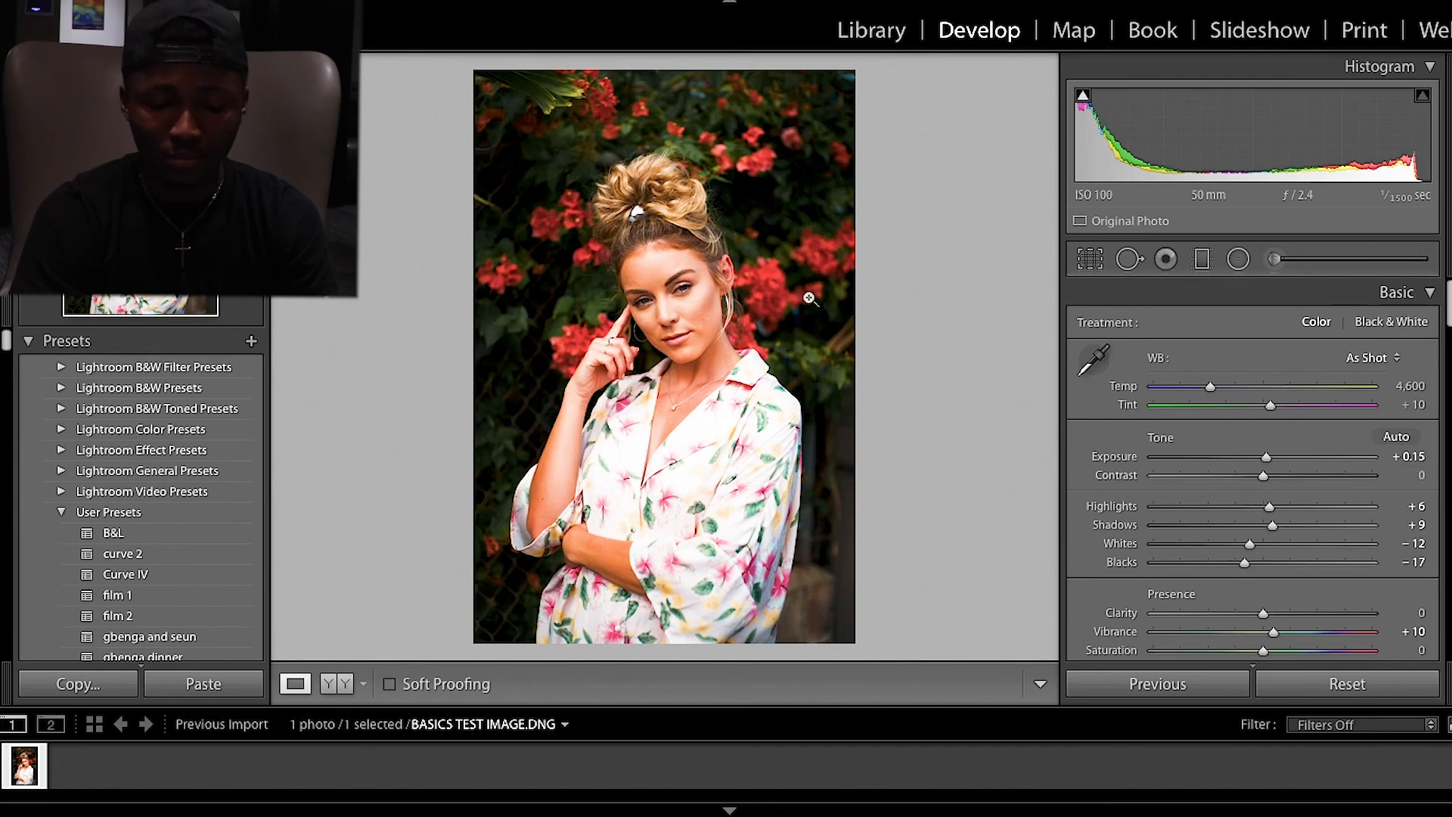
Paint an Adjustment Brush mask over both eyes, keeping the edit pins set to Always
{"action": "left_click", "coordinate": [638, 280]}
{"action": "key", "text": "ctrl+="}
{"action": "key", "text": "ctrl+="}
{"action": "key", "text": "ctrl+="}
{"action": "key", "text": "ctrl+="}
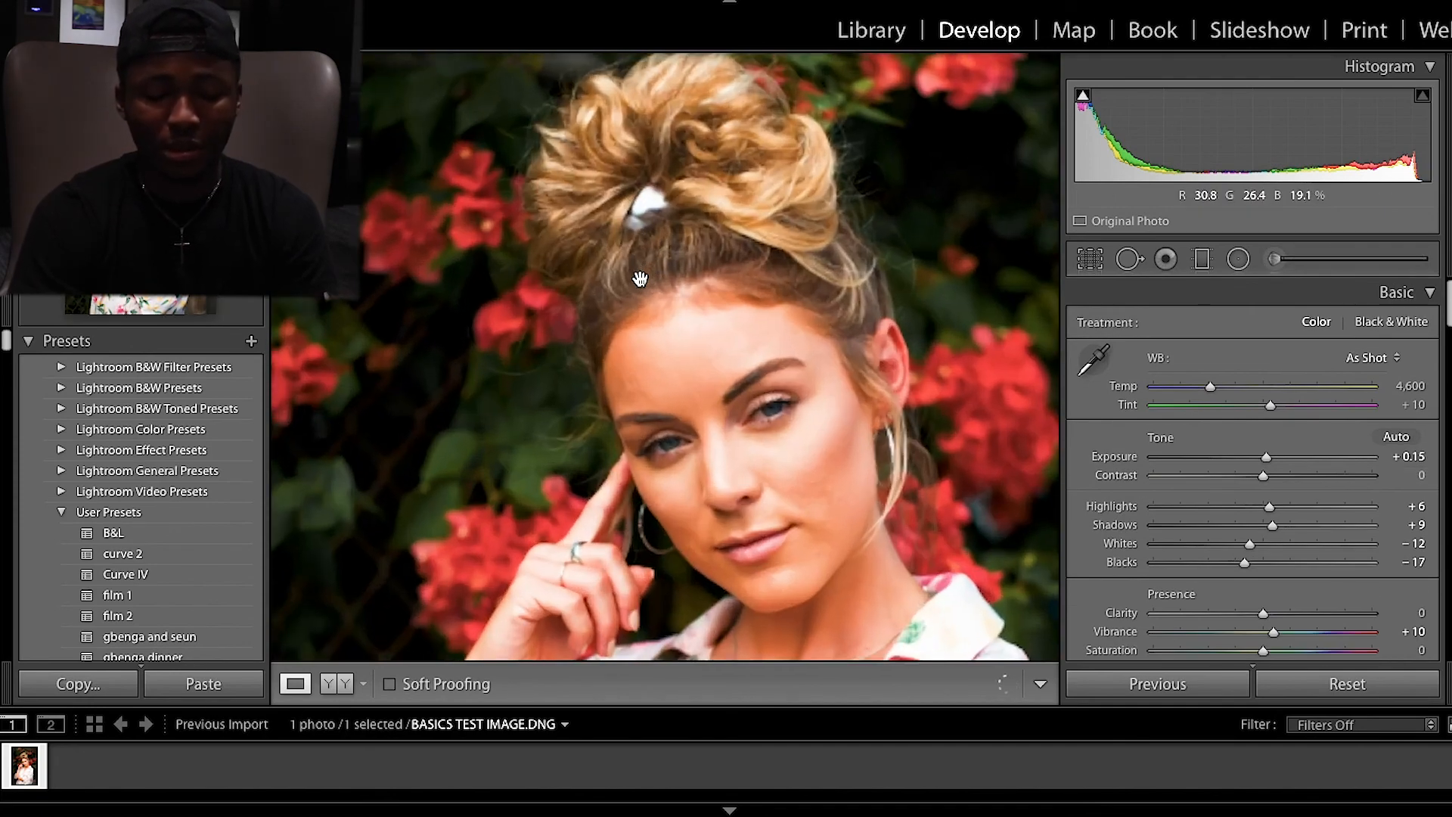
{"action": "scroll", "coordinate": [649, 277], "scroll_direction": "down", "scroll_amount": 4}
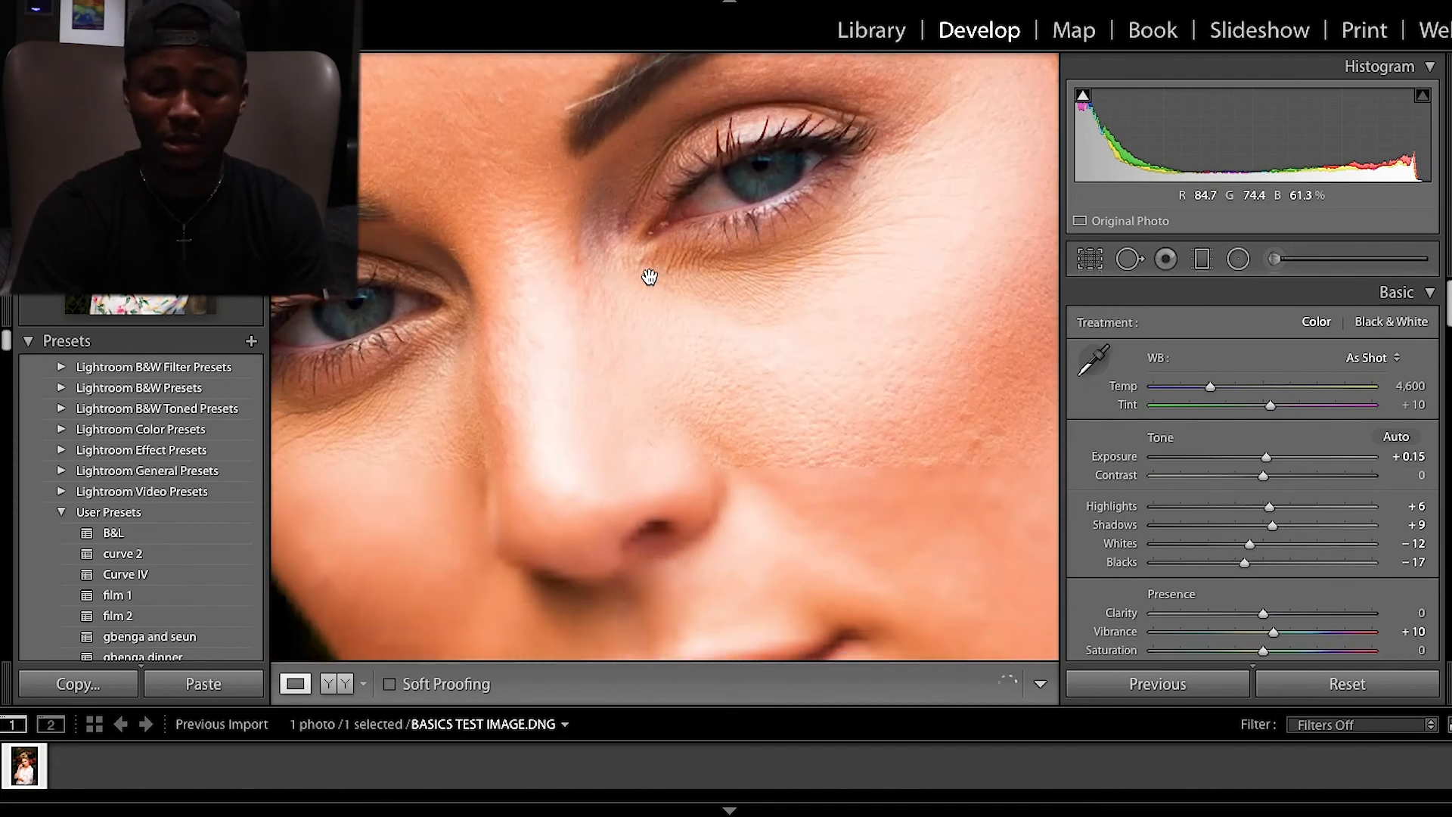
{"action": "left_click", "coordinate": [1306, 263]}
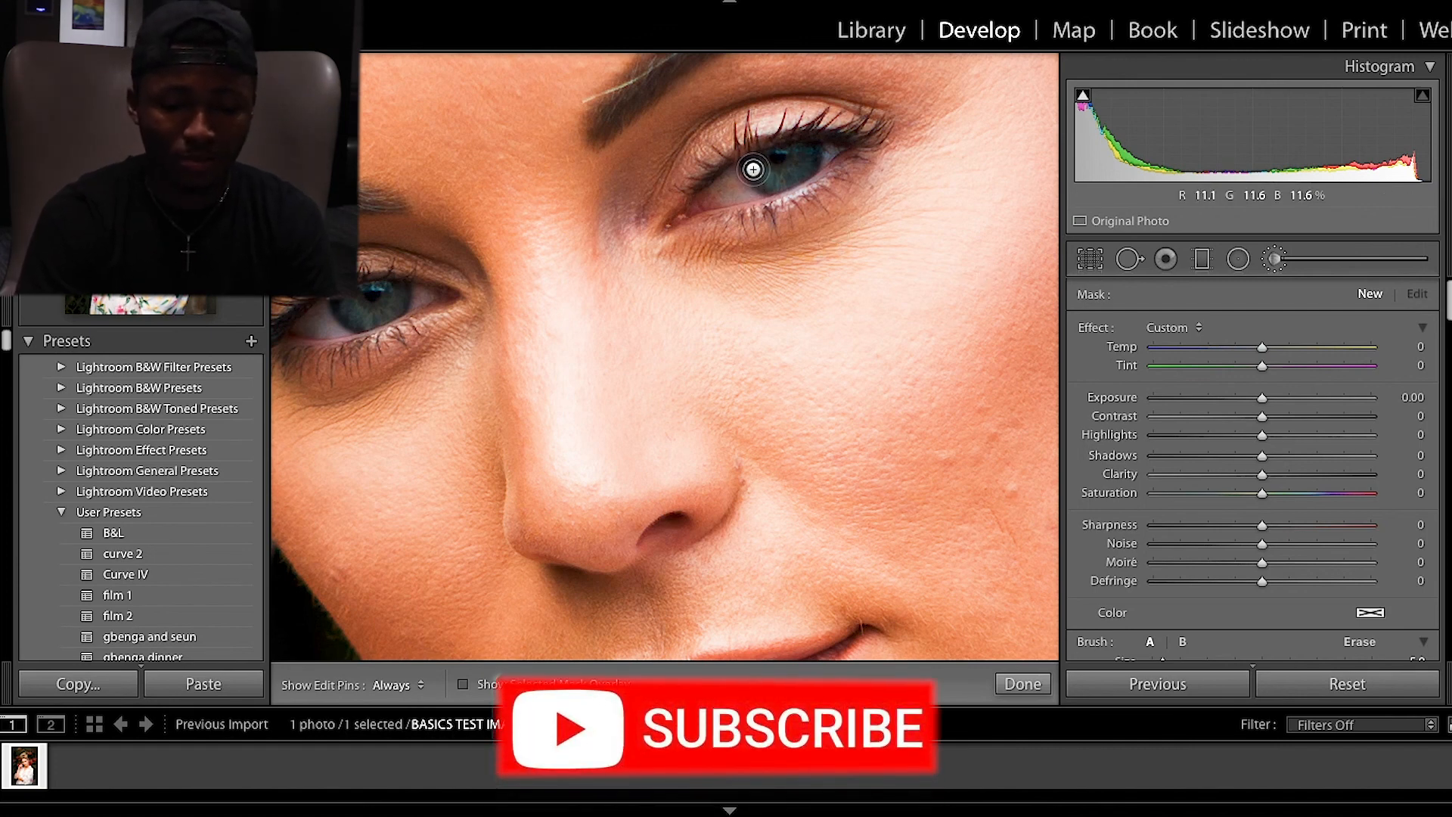
{"action": "key", "text": "h"}
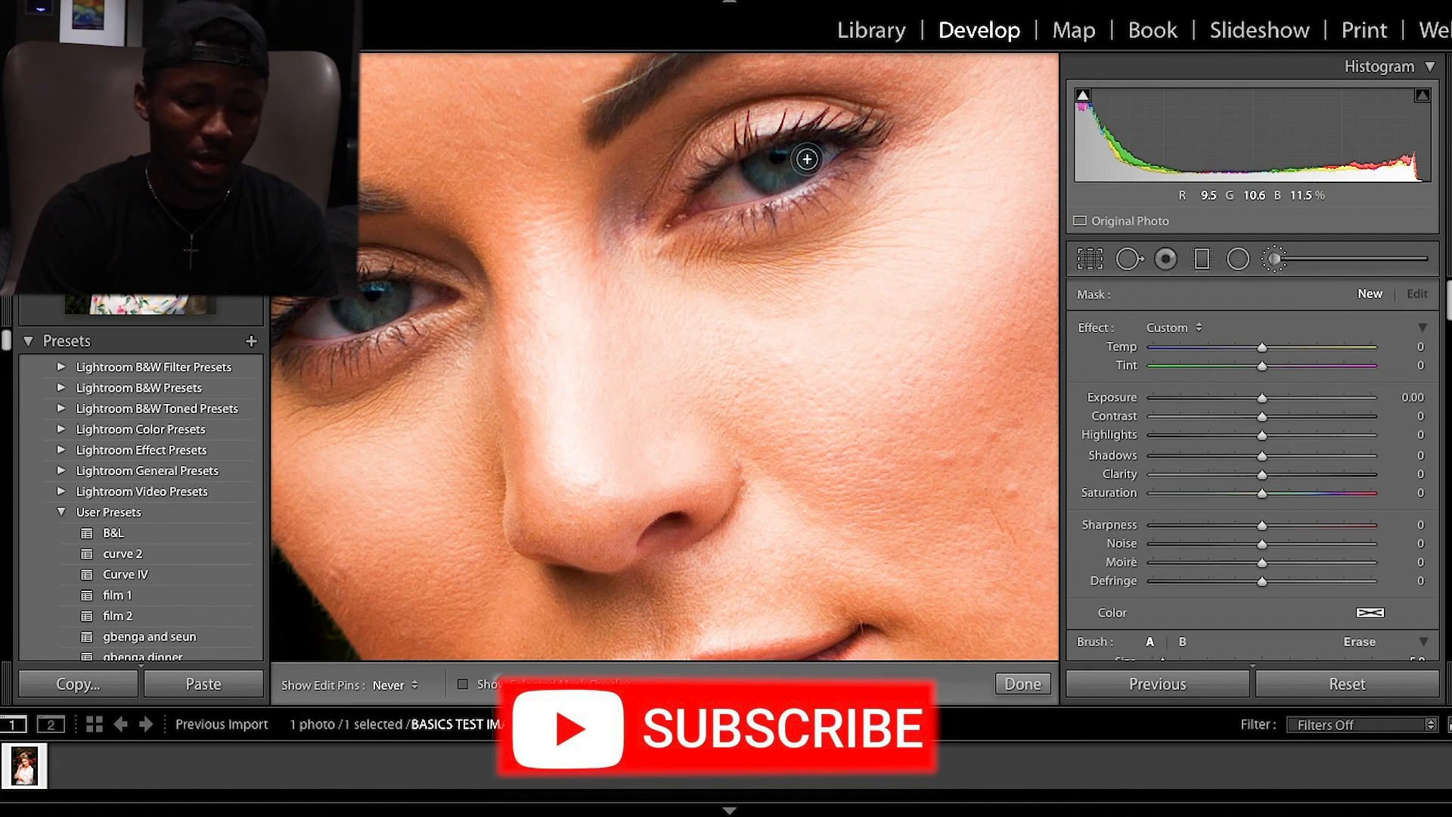
{"action": "key", "text": "h"}
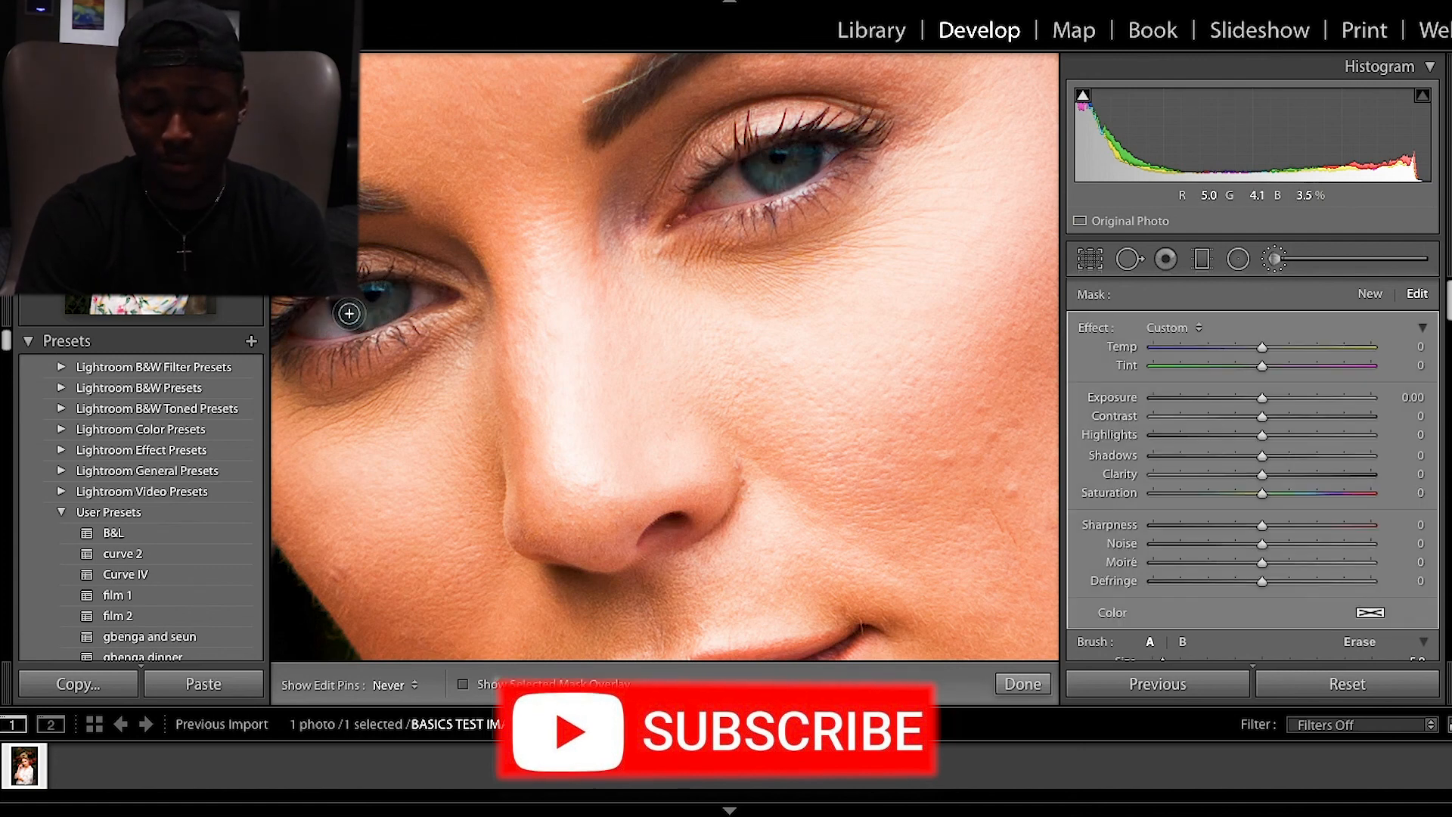
{"action": "key", "text": "h"}
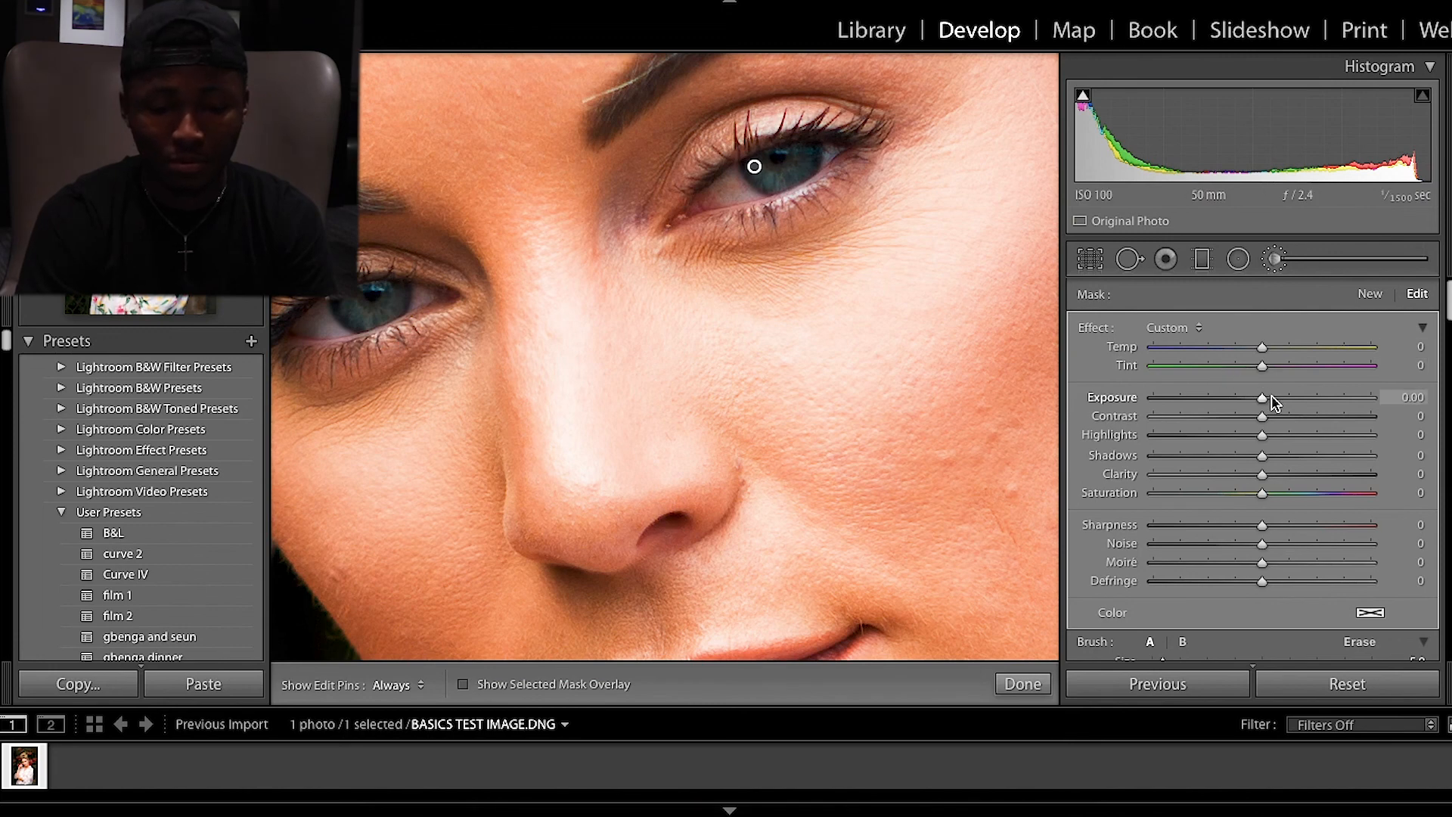
Set the eye mask's Exposure to 0.59, Contrast to 14 and Saturation to 28, and finish the brush edit
{"action": "mouse_move", "coordinate": [1266, 402]}
{"action": "left_mouse_down"}
{"action": "mouse_move", "coordinate": [1322, 408]}
{"action": "mouse_move", "coordinate": [1268, 408]}
{"action": "mouse_move", "coordinate": [1289, 414]}
{"action": "left_mouse_up"}
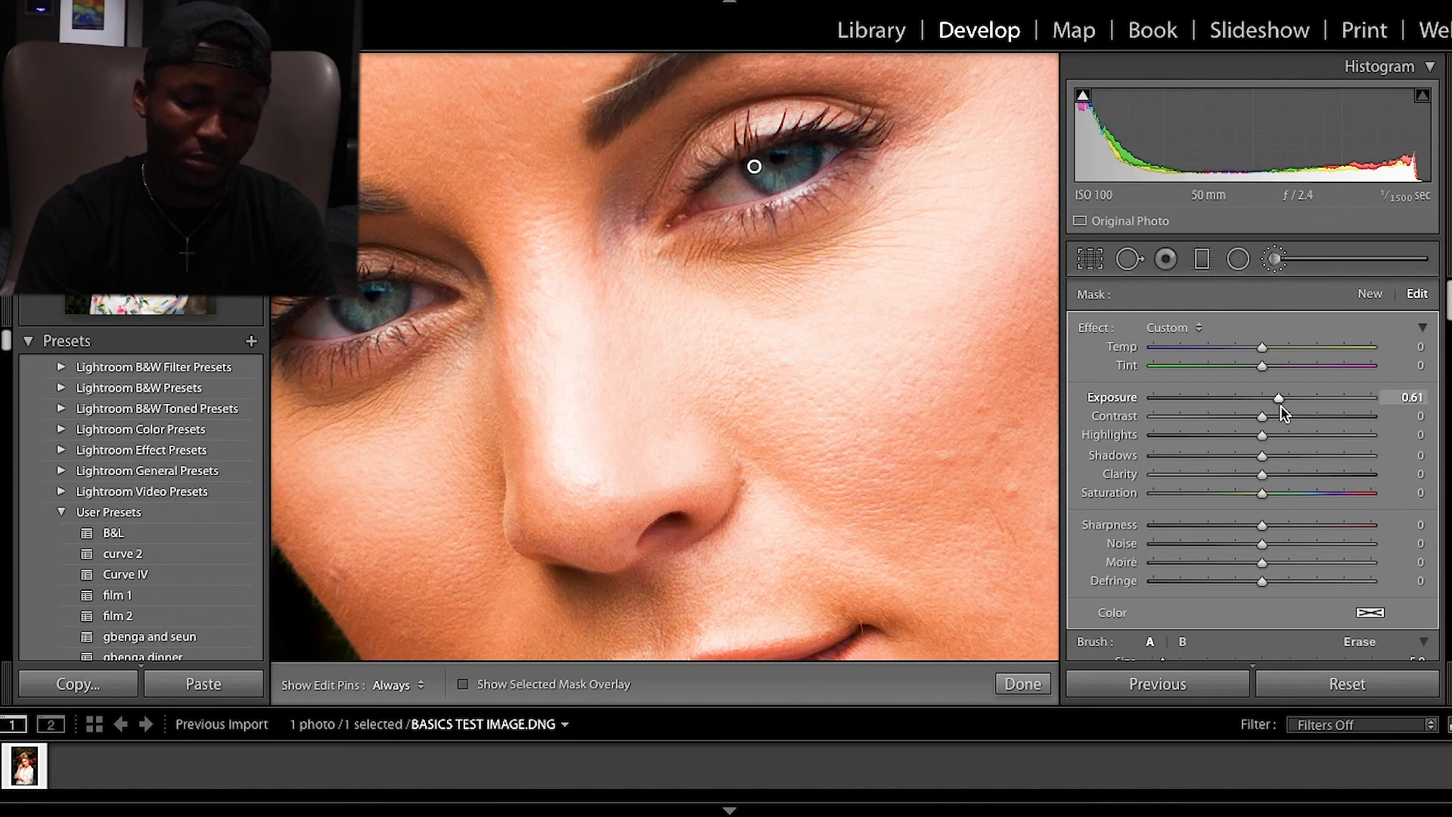
{"action": "left_click_drag", "start_coordinate": [1277, 407], "coordinate": [1278, 407]}
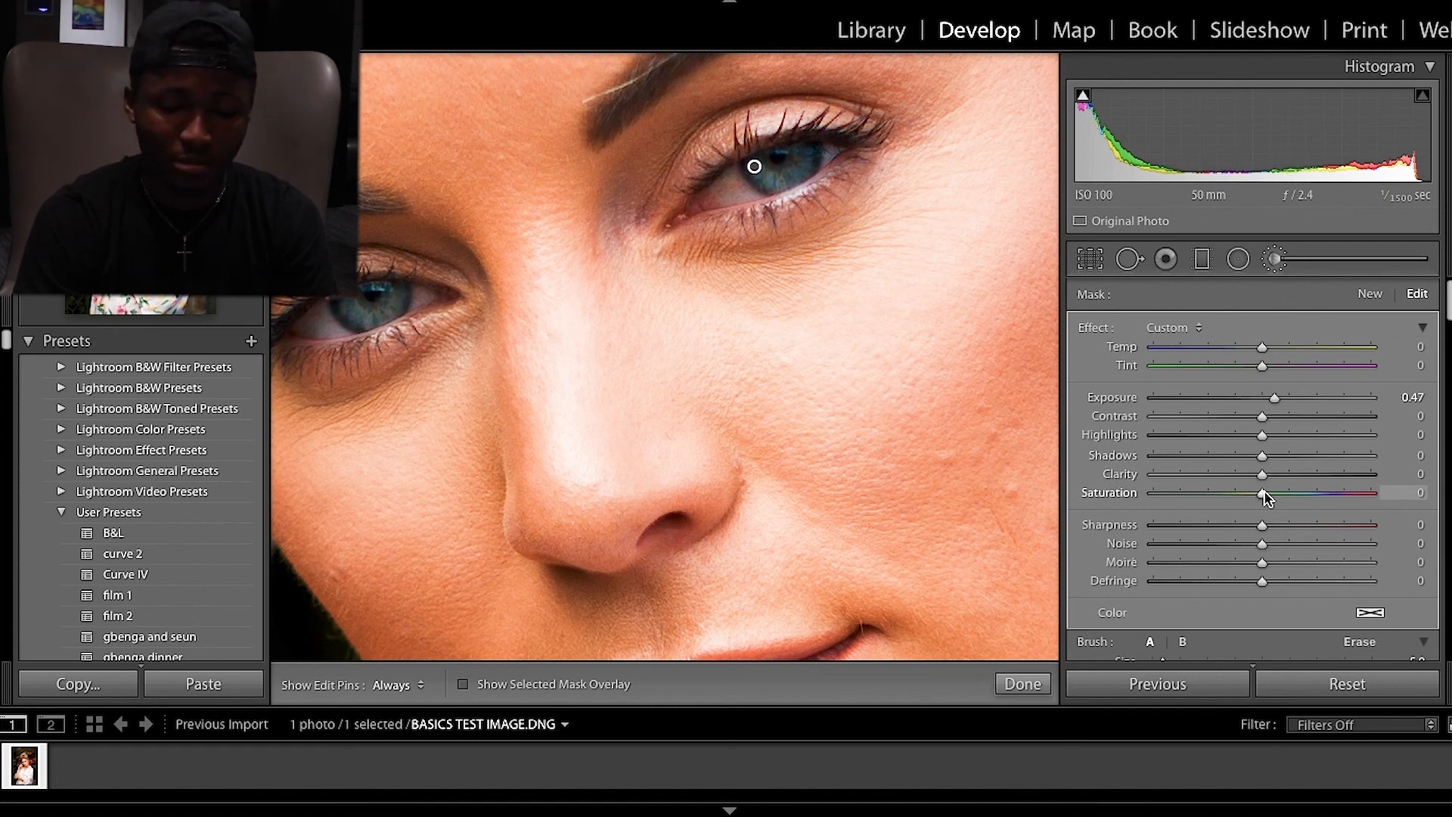
{"action": "left_click_drag", "start_coordinate": [1280, 497], "coordinate": [1227, 505]}
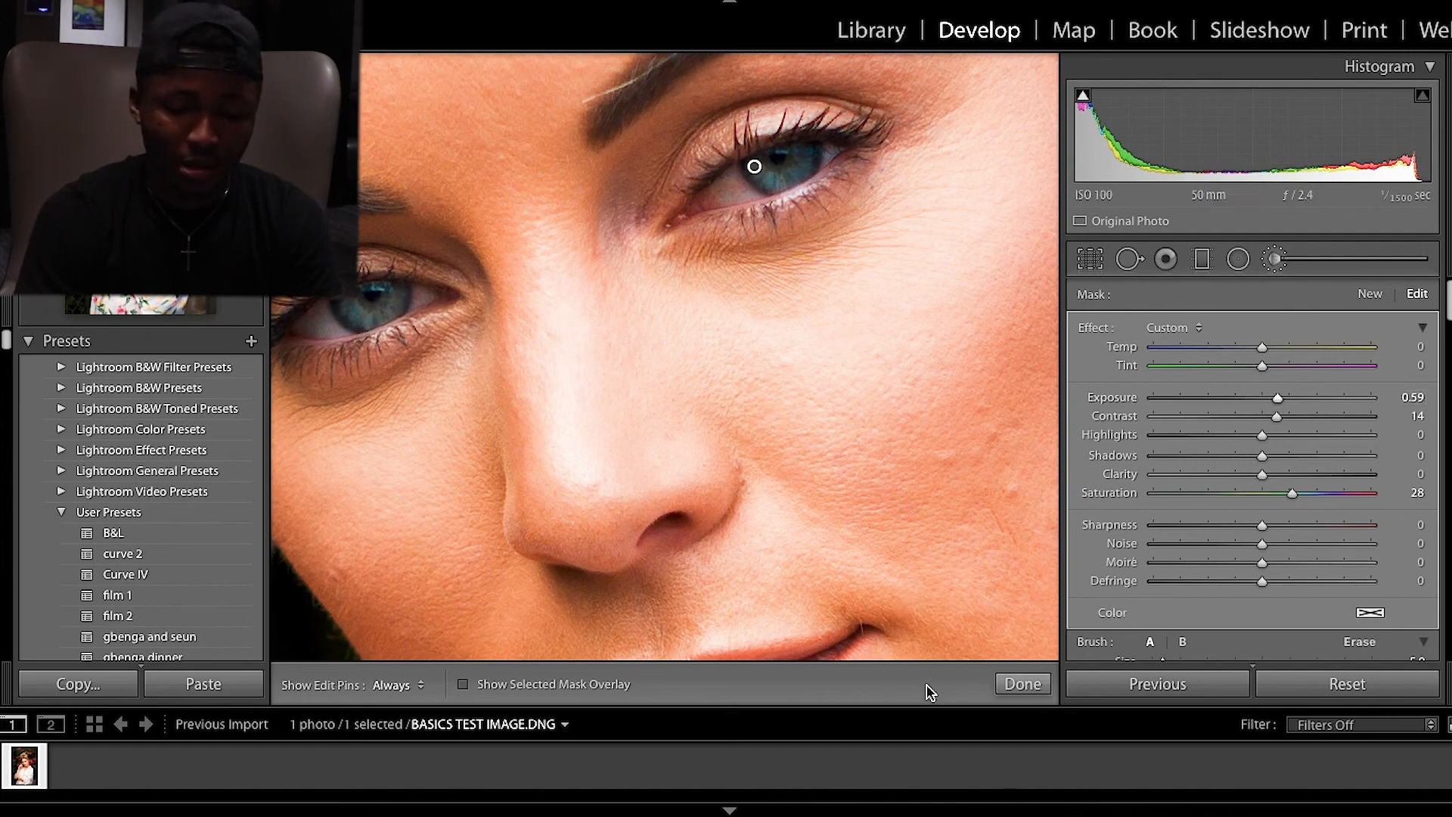
{"action": "left_click", "coordinate": [1023, 684]}
Compare the whole retouched portrait with its Before version, ending on the edited view
{"action": "left_click", "coordinate": [782, 381]}
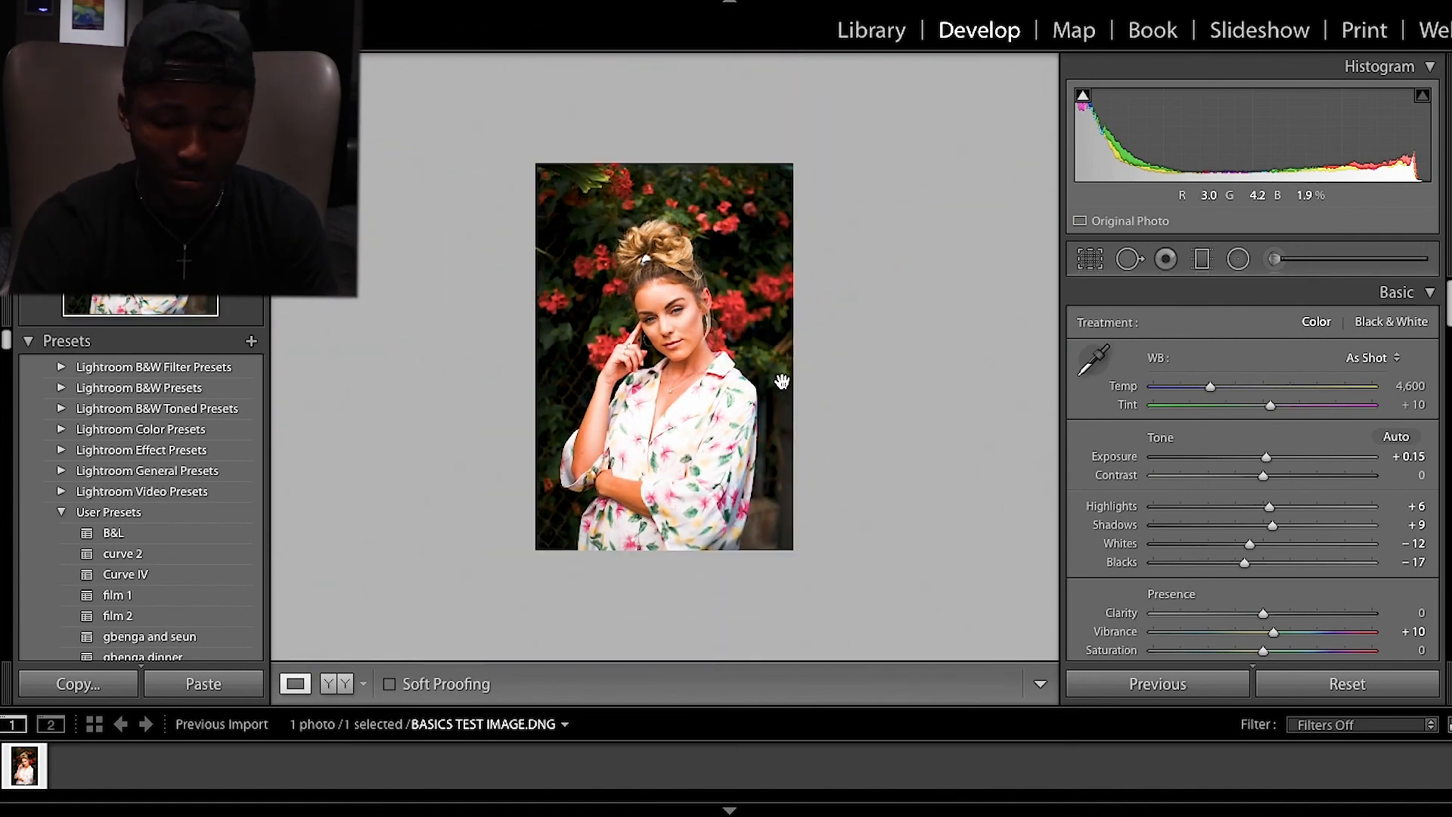
{"action": "left_click", "coordinate": [782, 382]}
{"action": "key", "text": "backslash"}
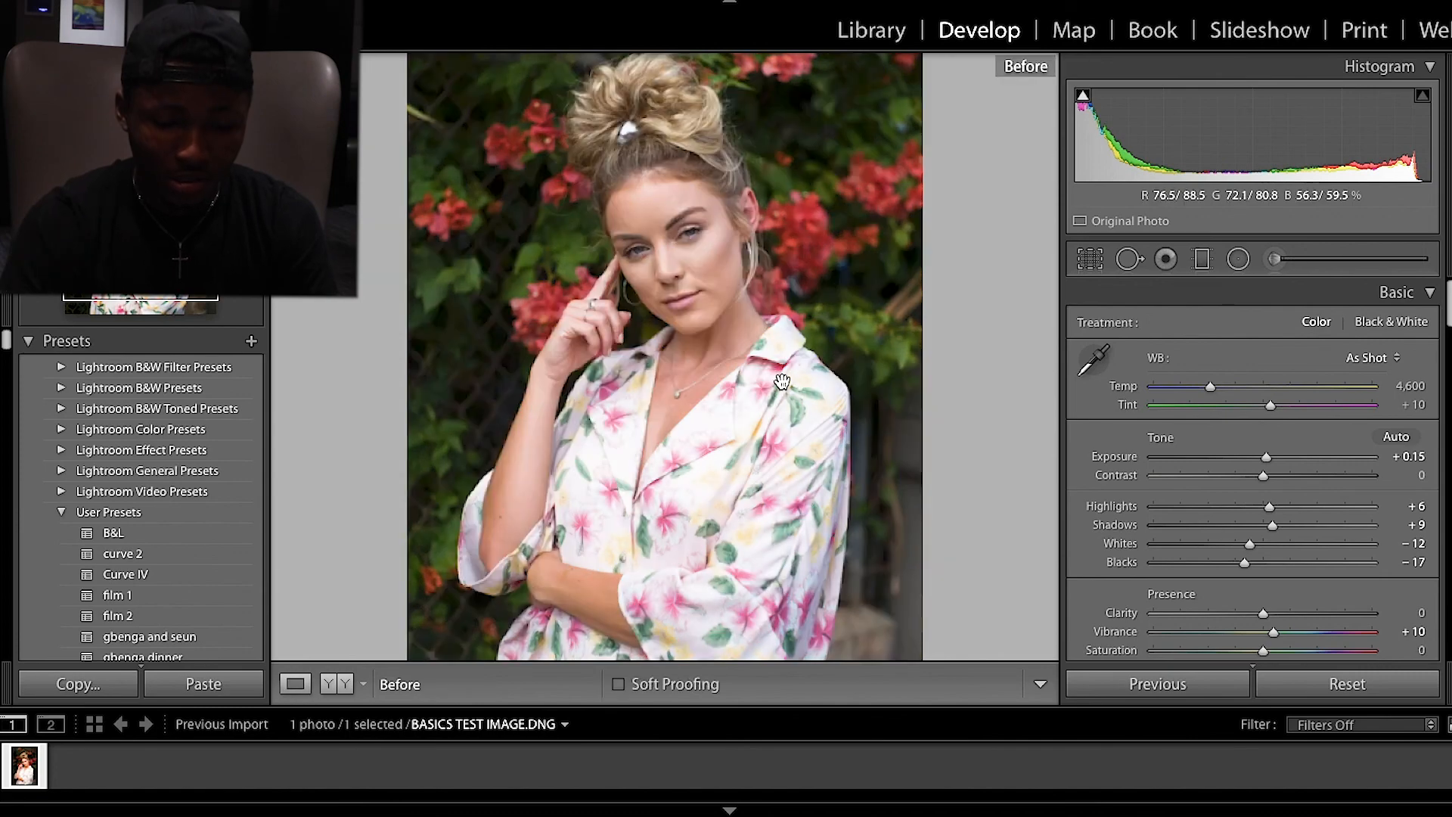
{"action": "key", "text": "backslash"}
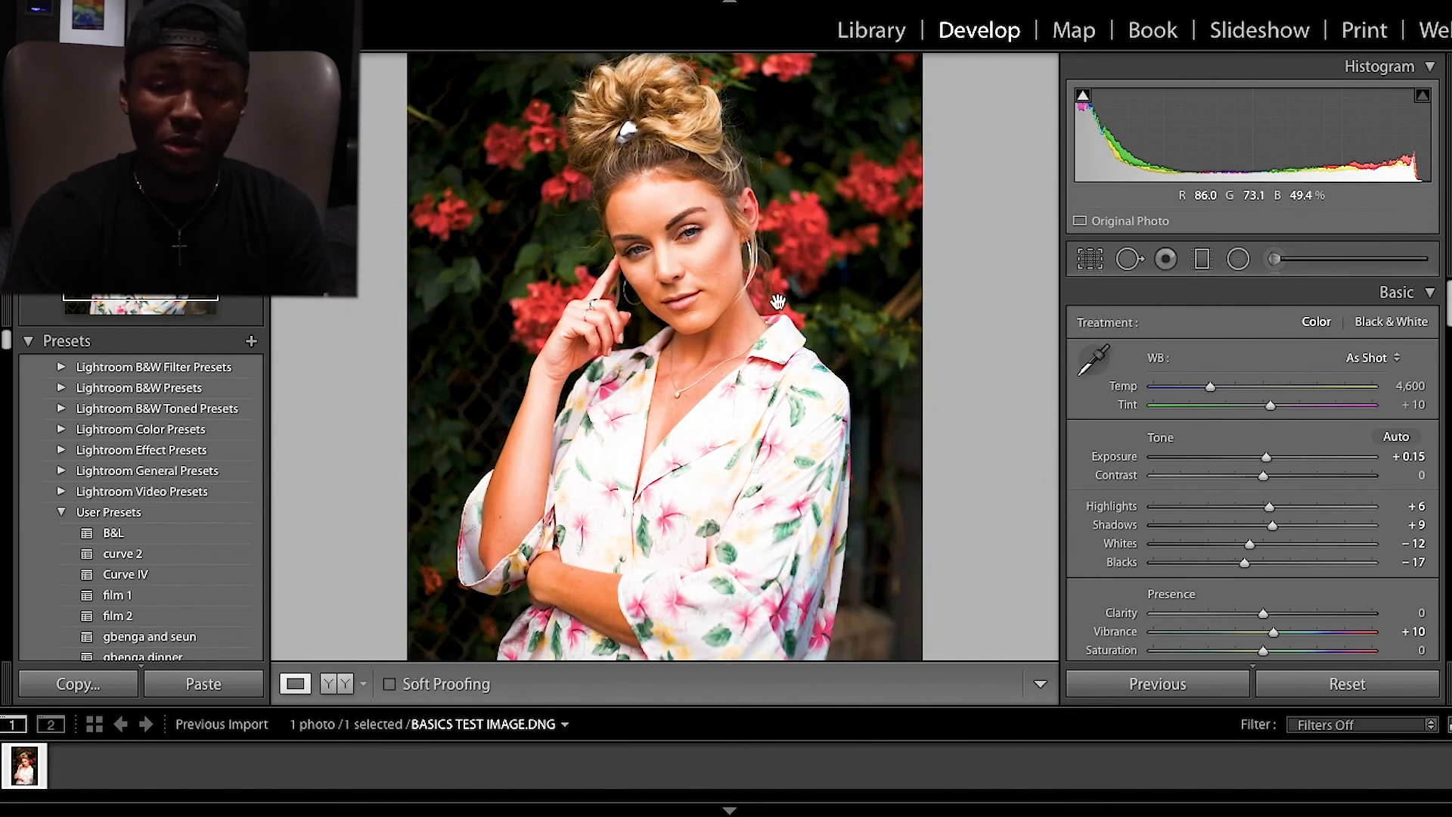
{"action": "left_click", "coordinate": [818, 331]}
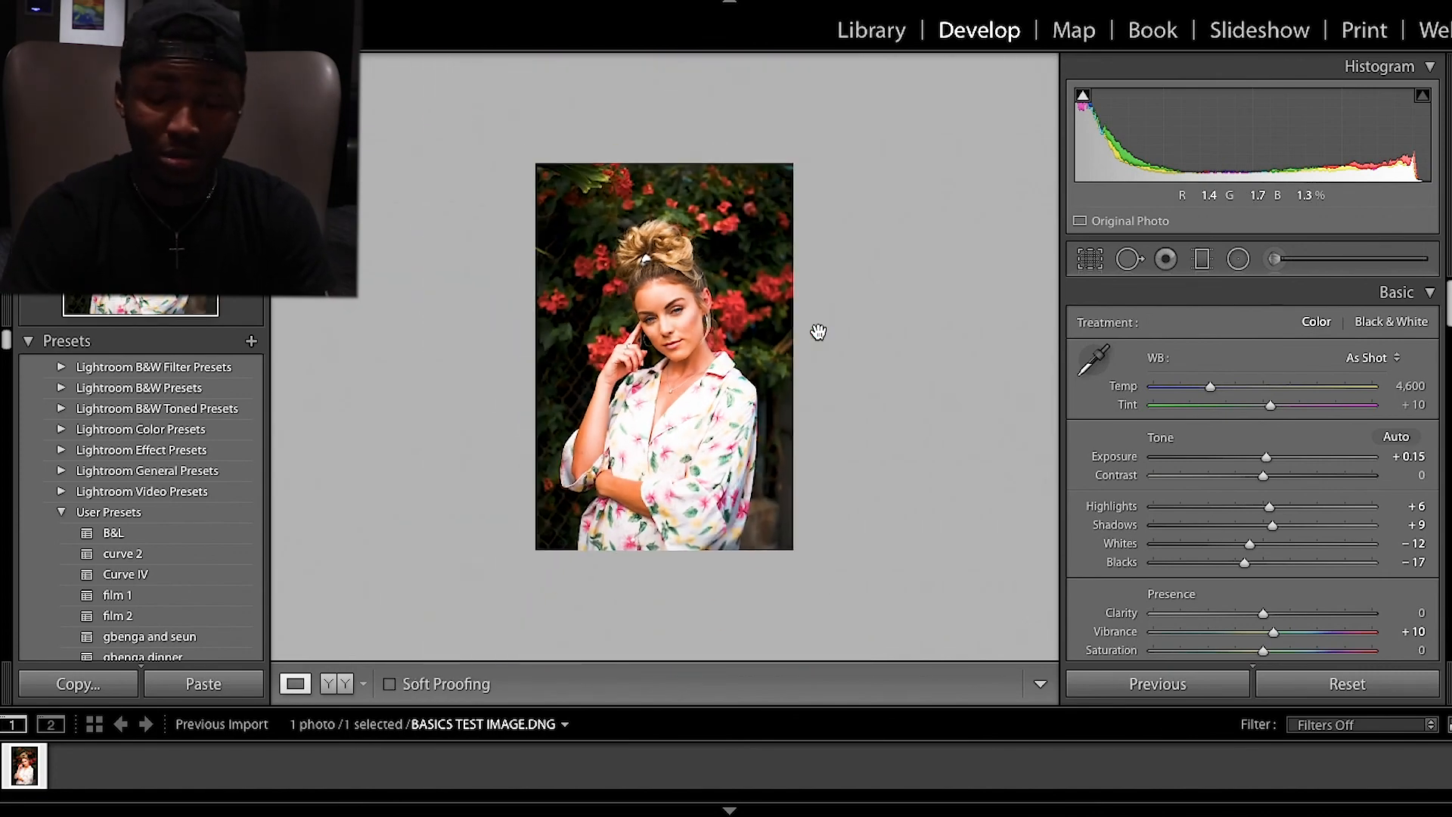